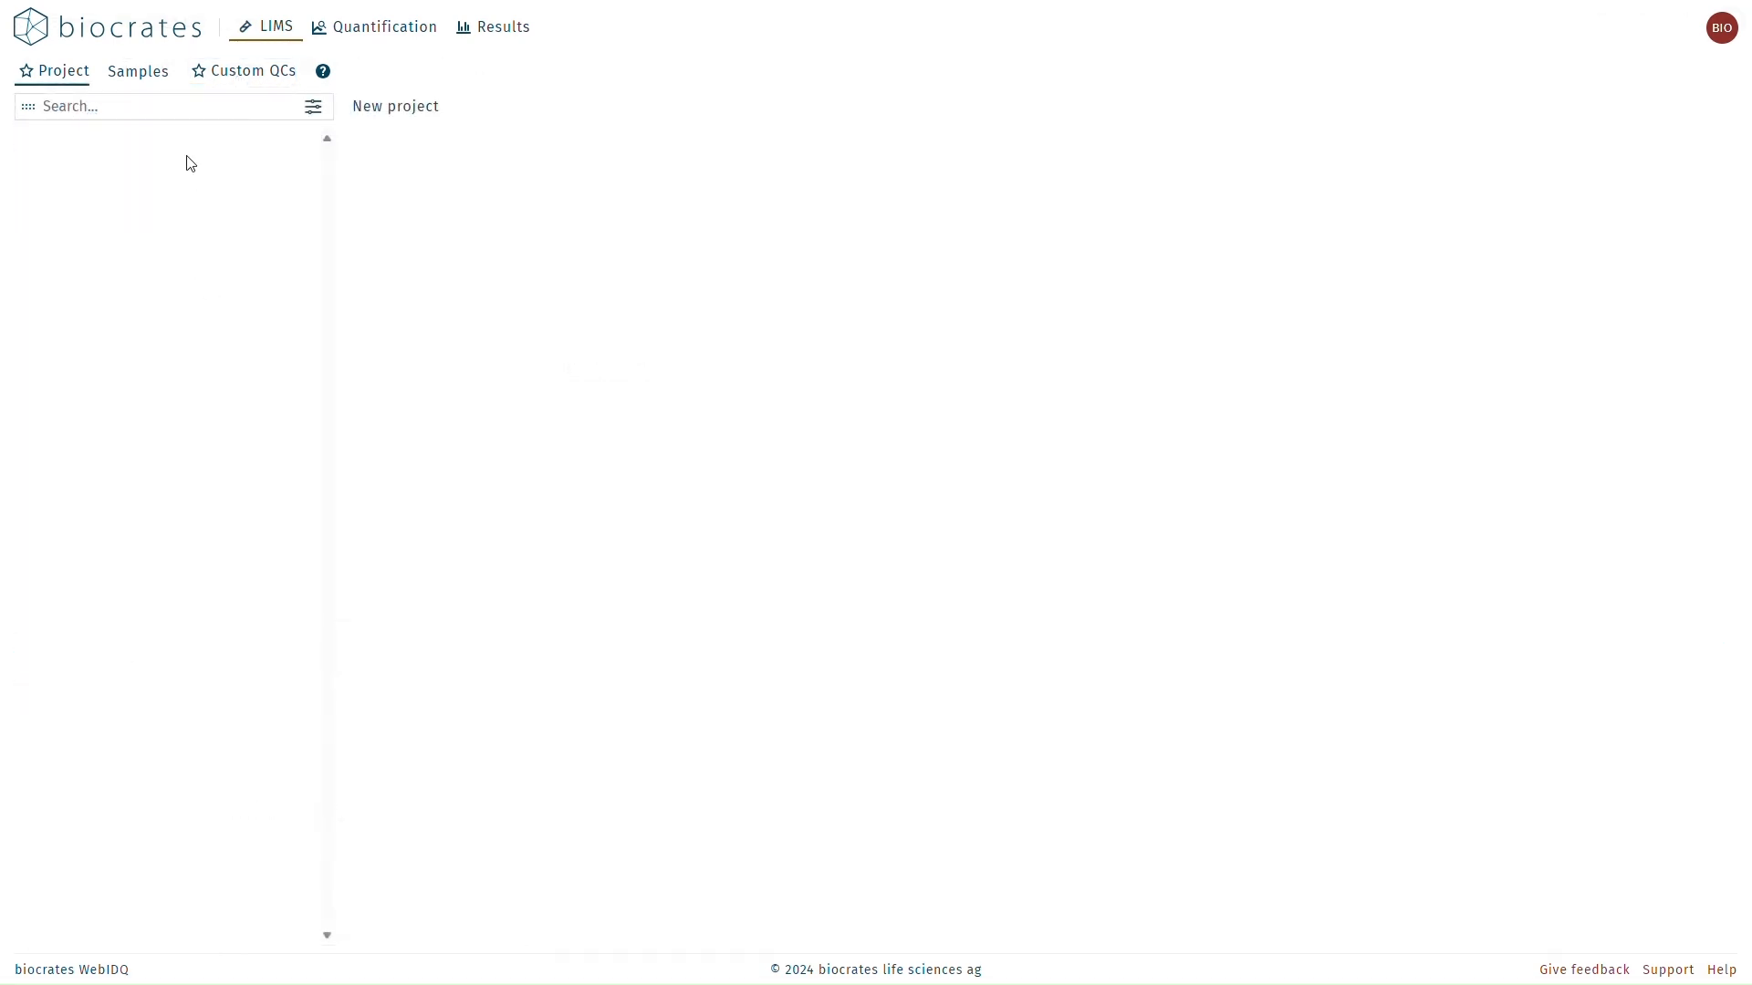
# Step: In the Samples section, create a sample with identifier "Example sample", material plasma and species human
pyautogui.click(153, 80)
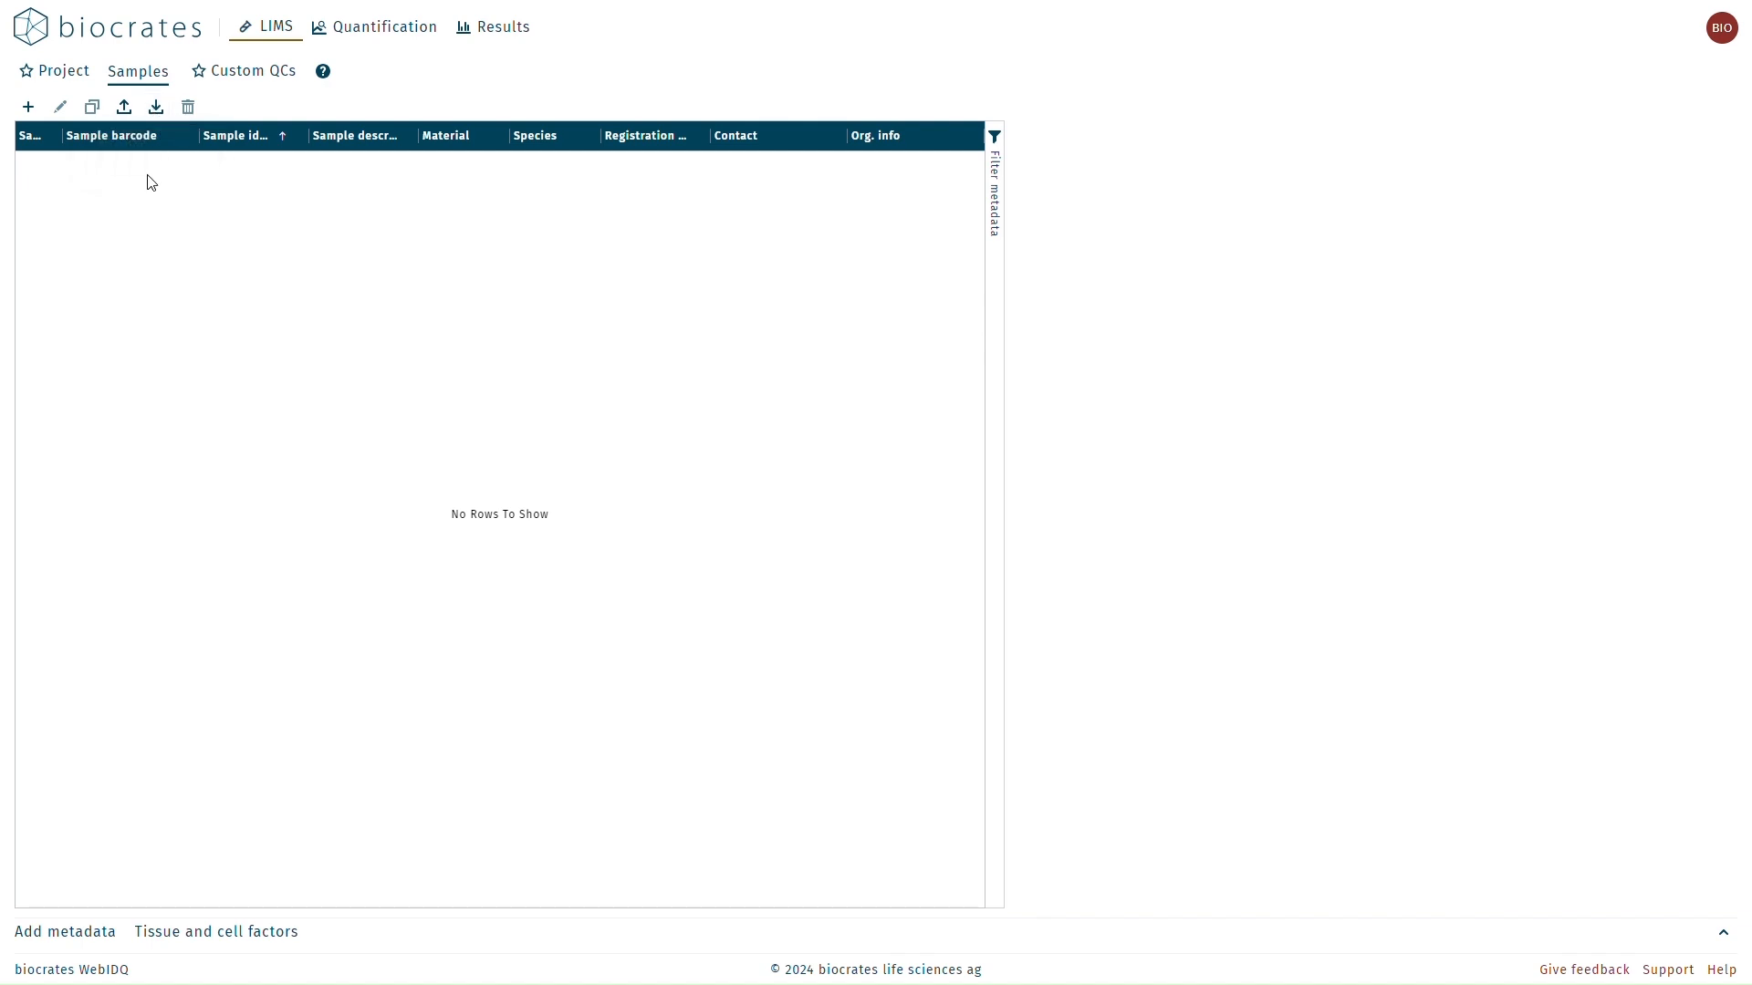
pyautogui.click(34, 110)
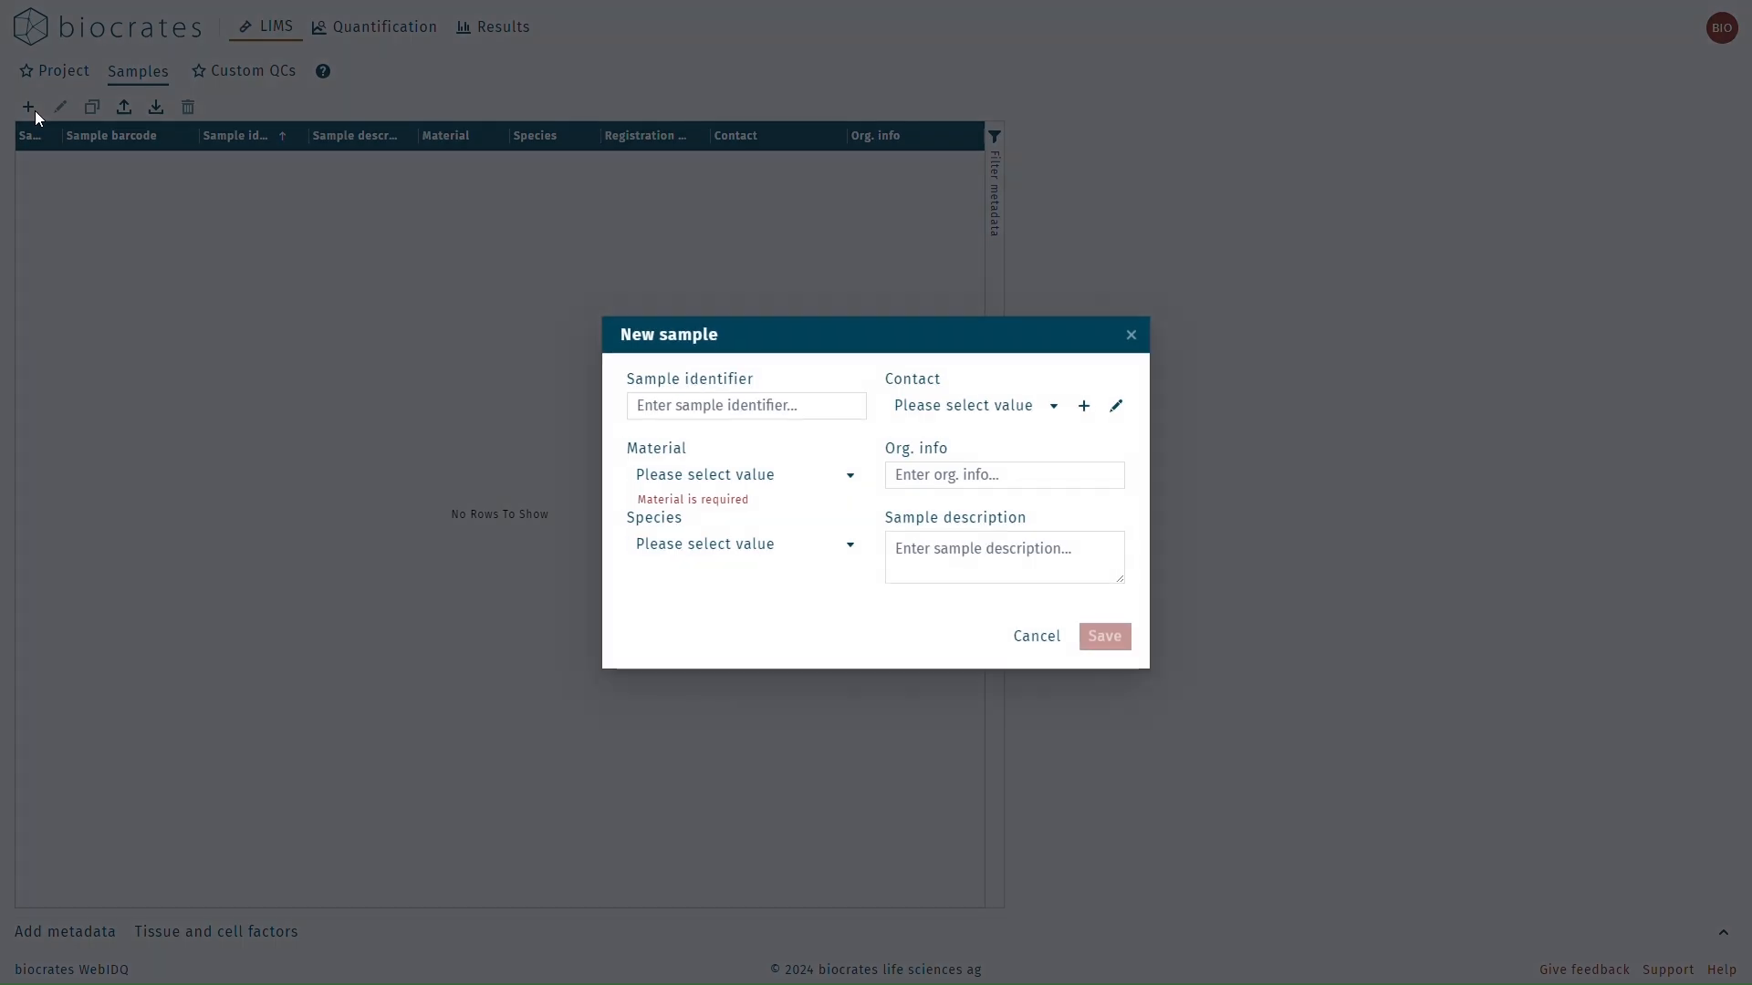
pyautogui.write('E')
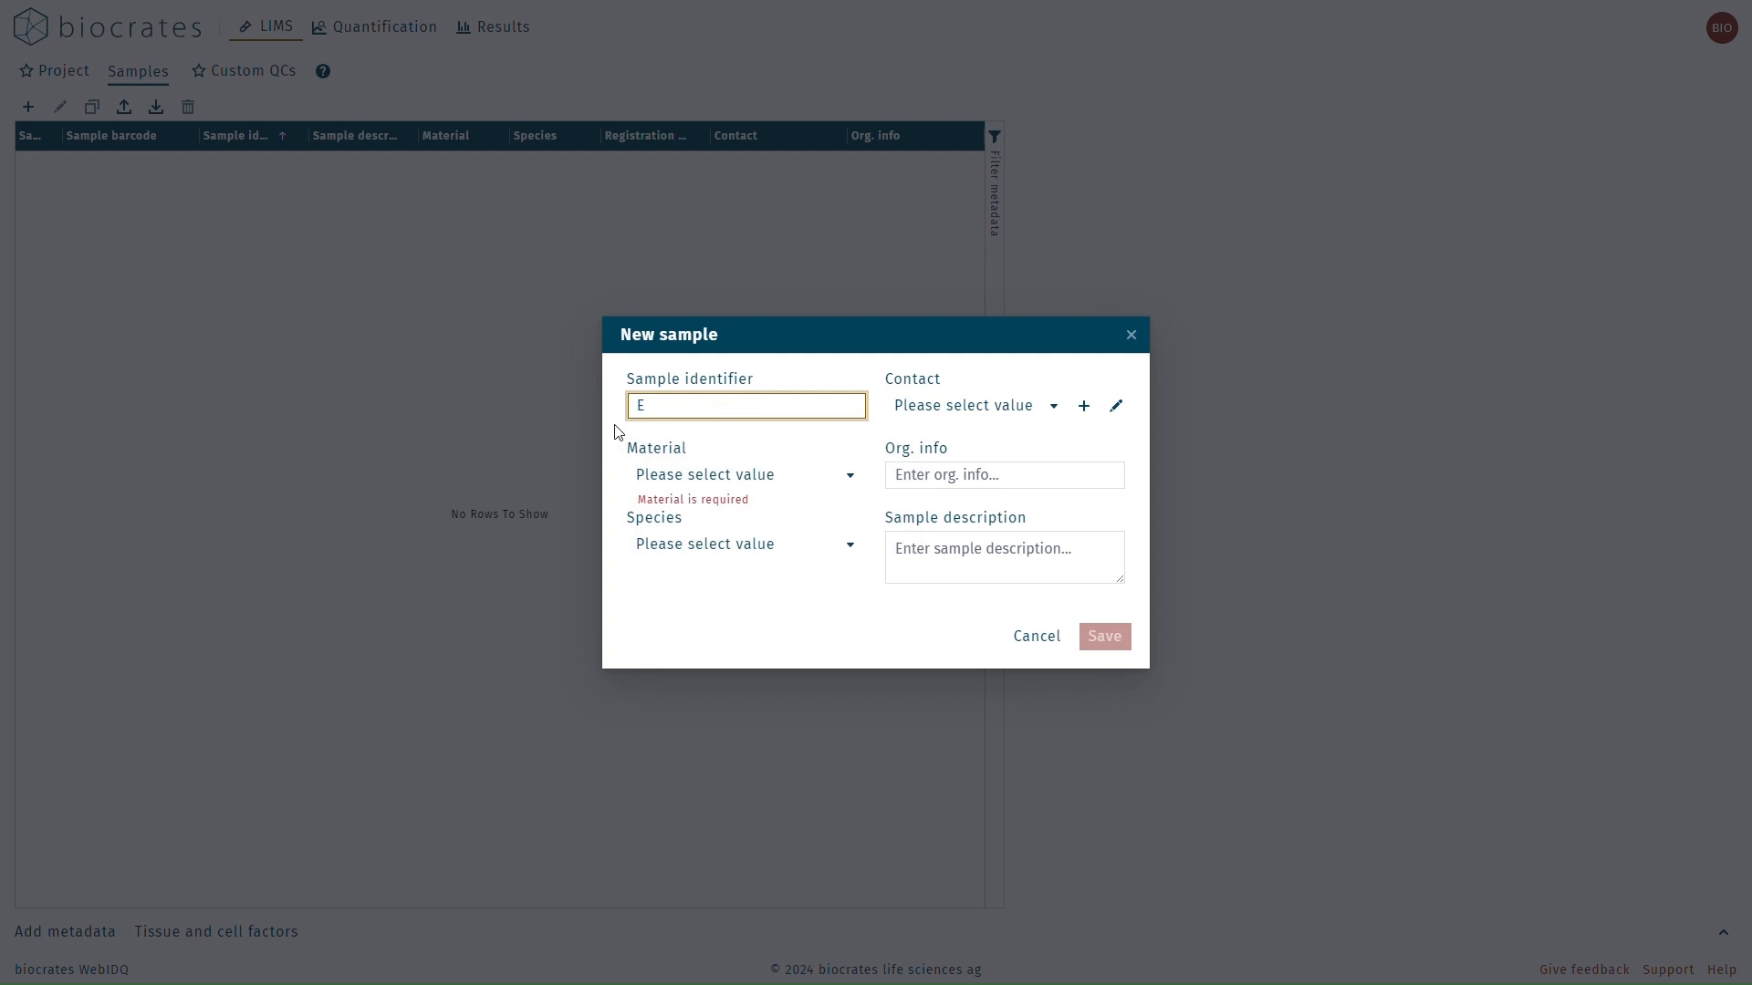
pyautogui.write('xample sample')
pyautogui.click(667, 476)
pyautogui.write('pl')
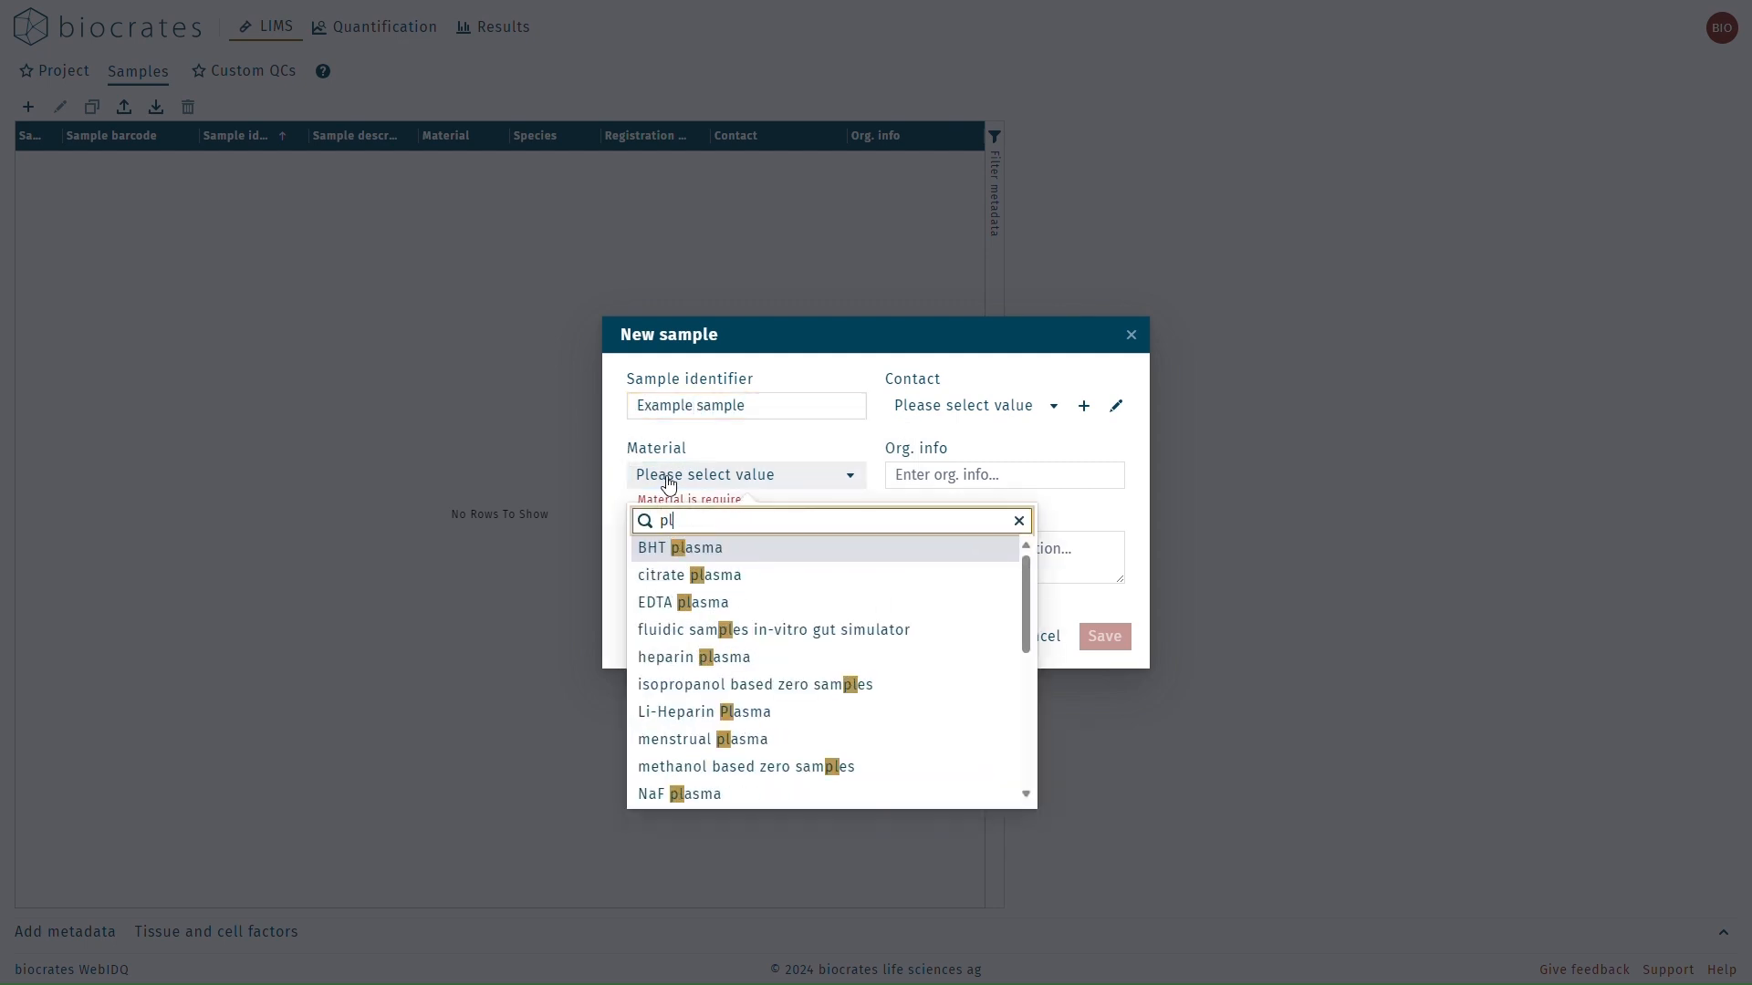
pyautogui.write('asma')
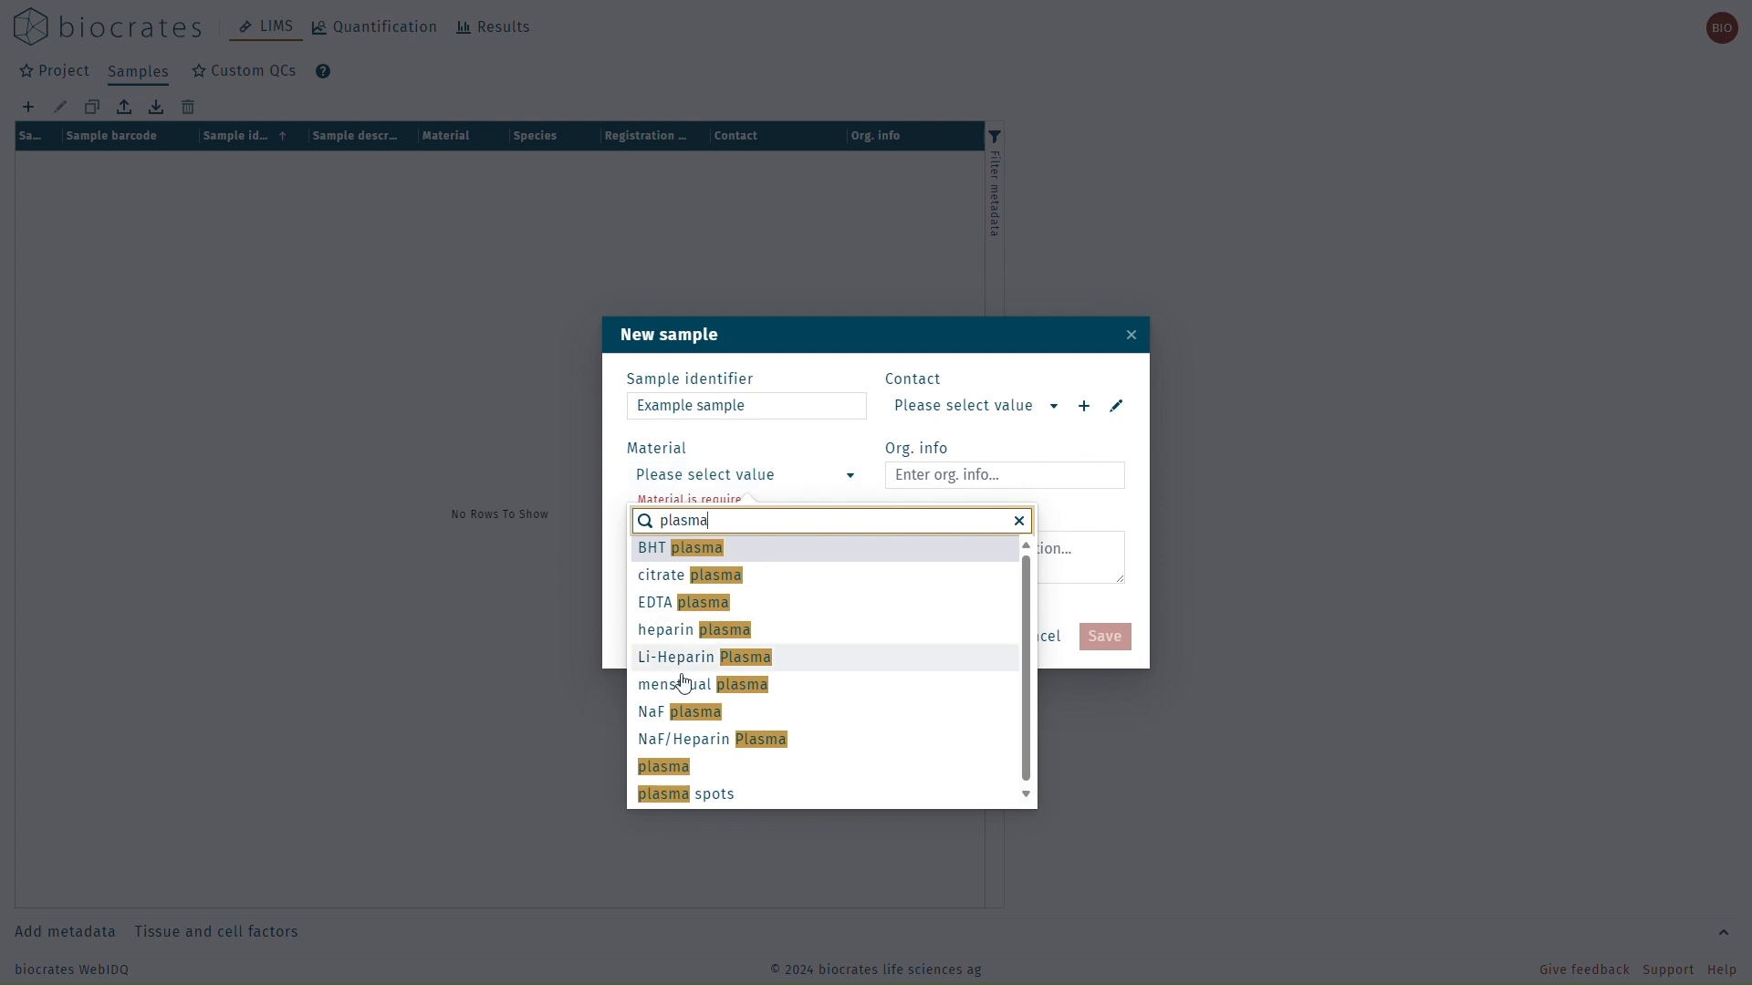
pyautogui.click(664, 767)
pyautogui.click(672, 550)
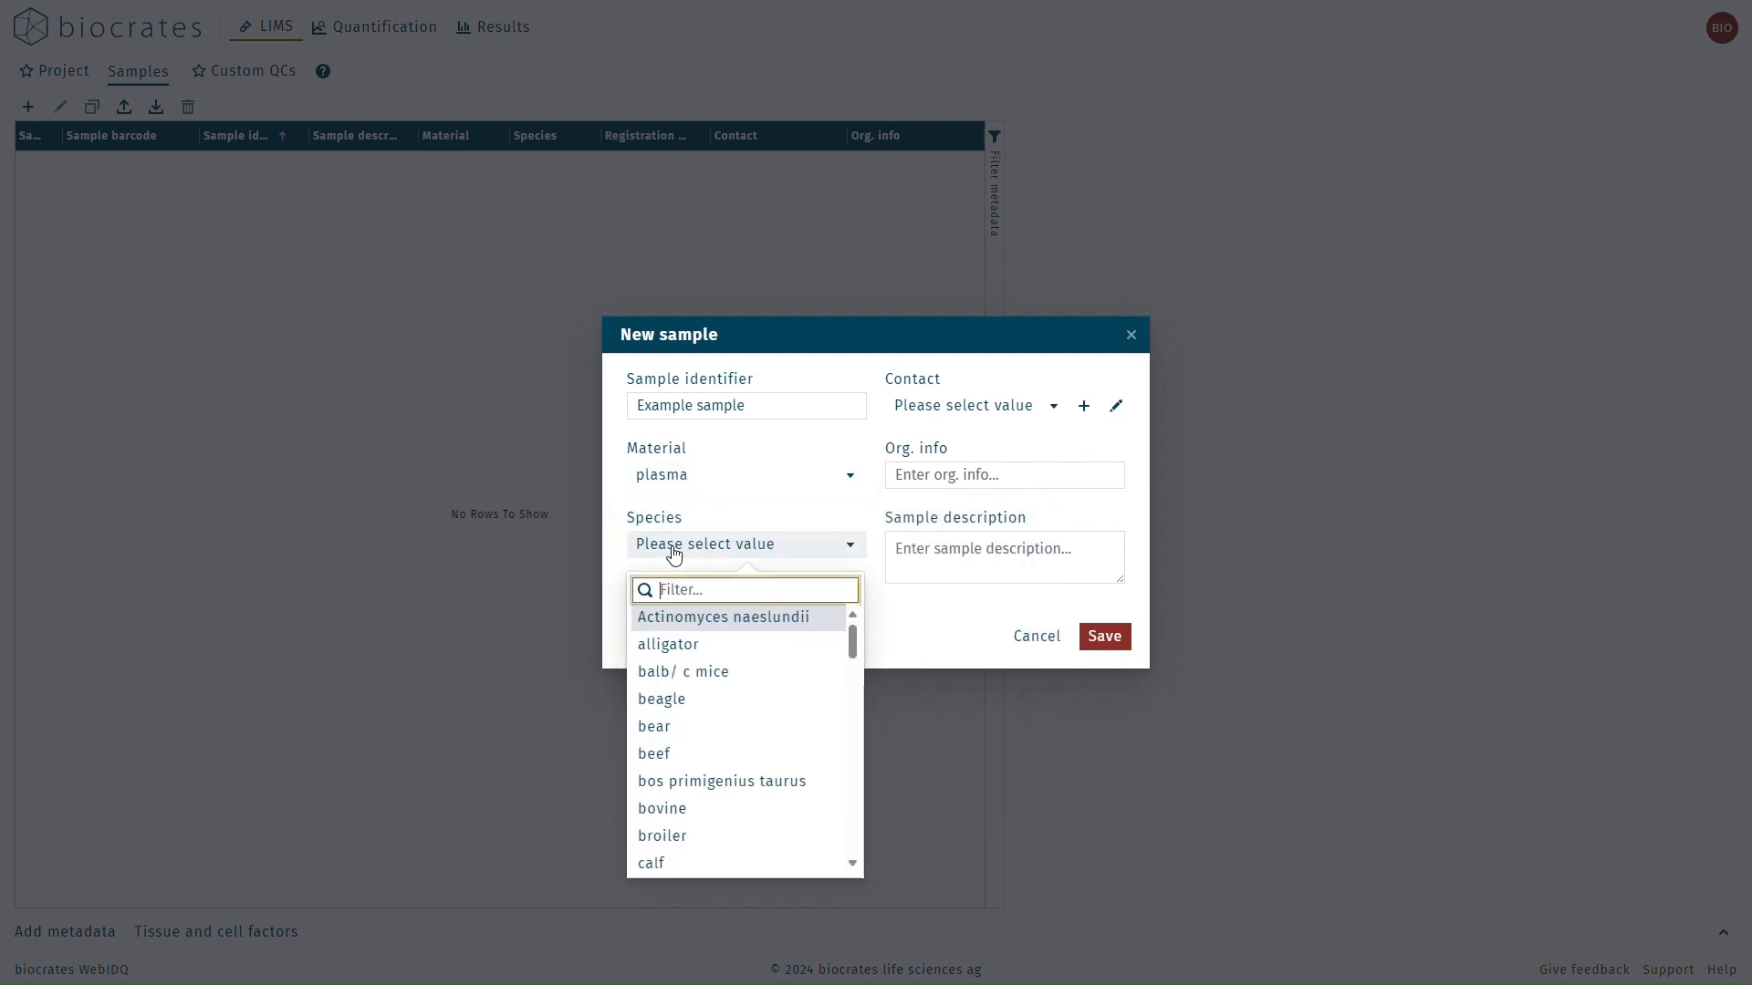
pyautogui.write('human')
pyautogui.click(677, 618)
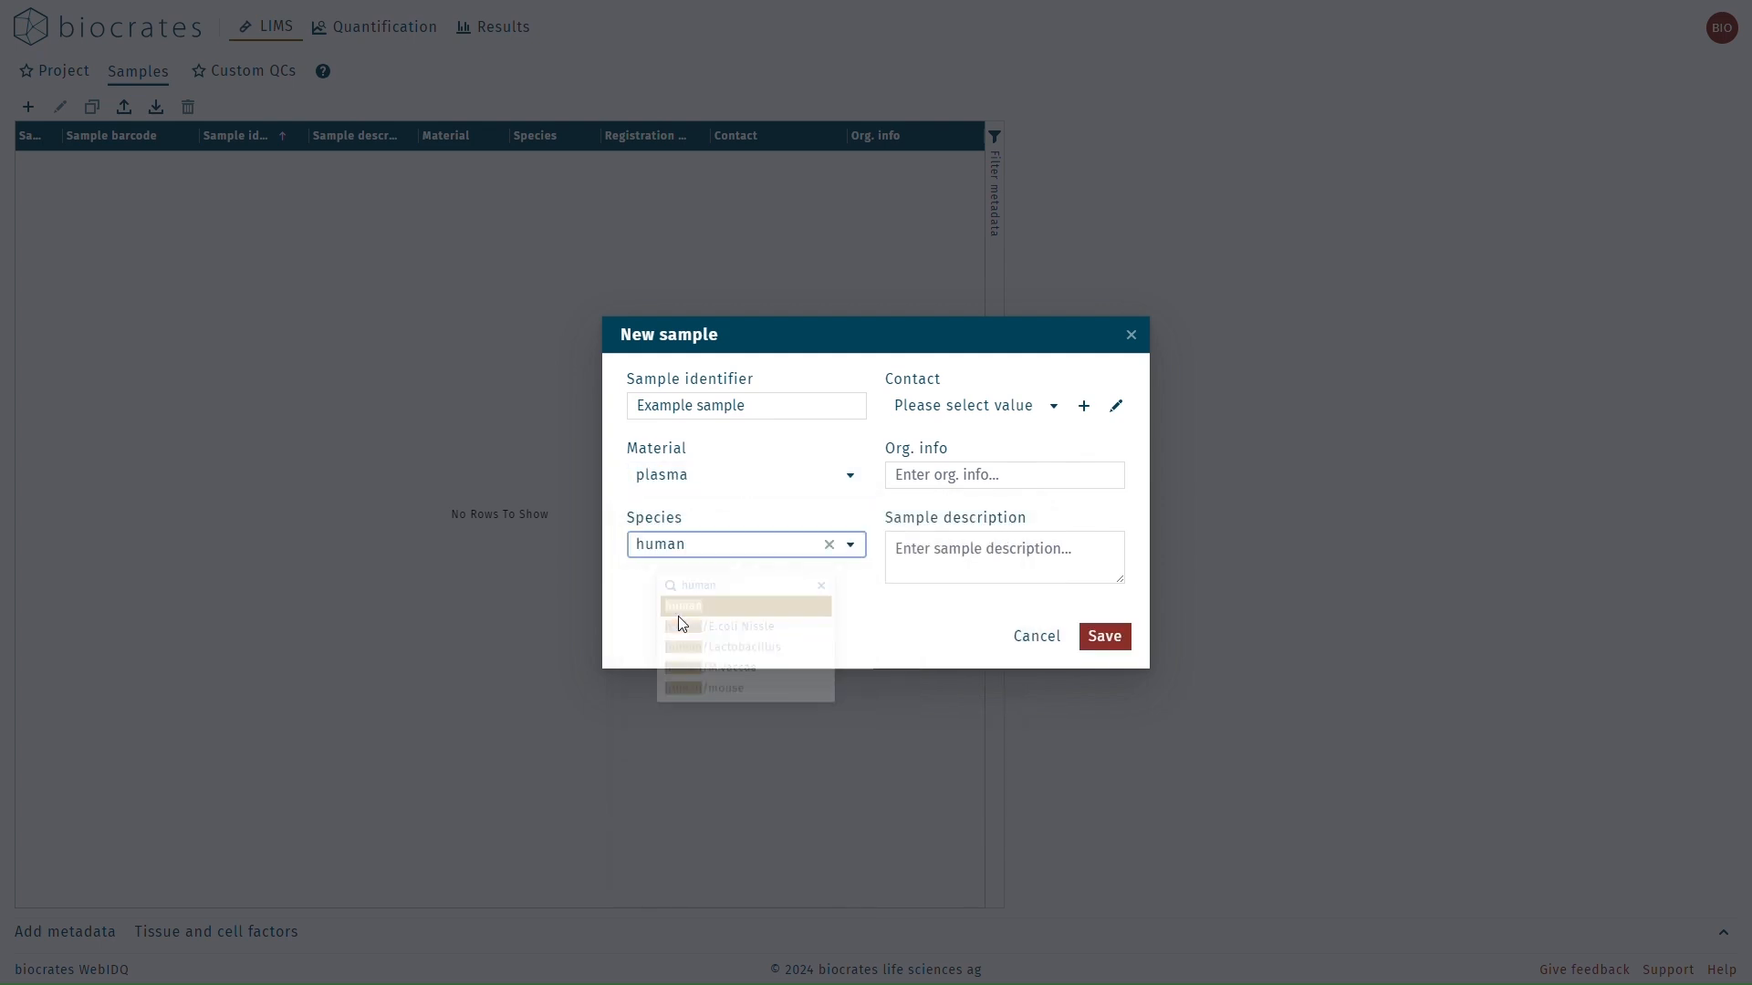
pyautogui.click(1086, 637)
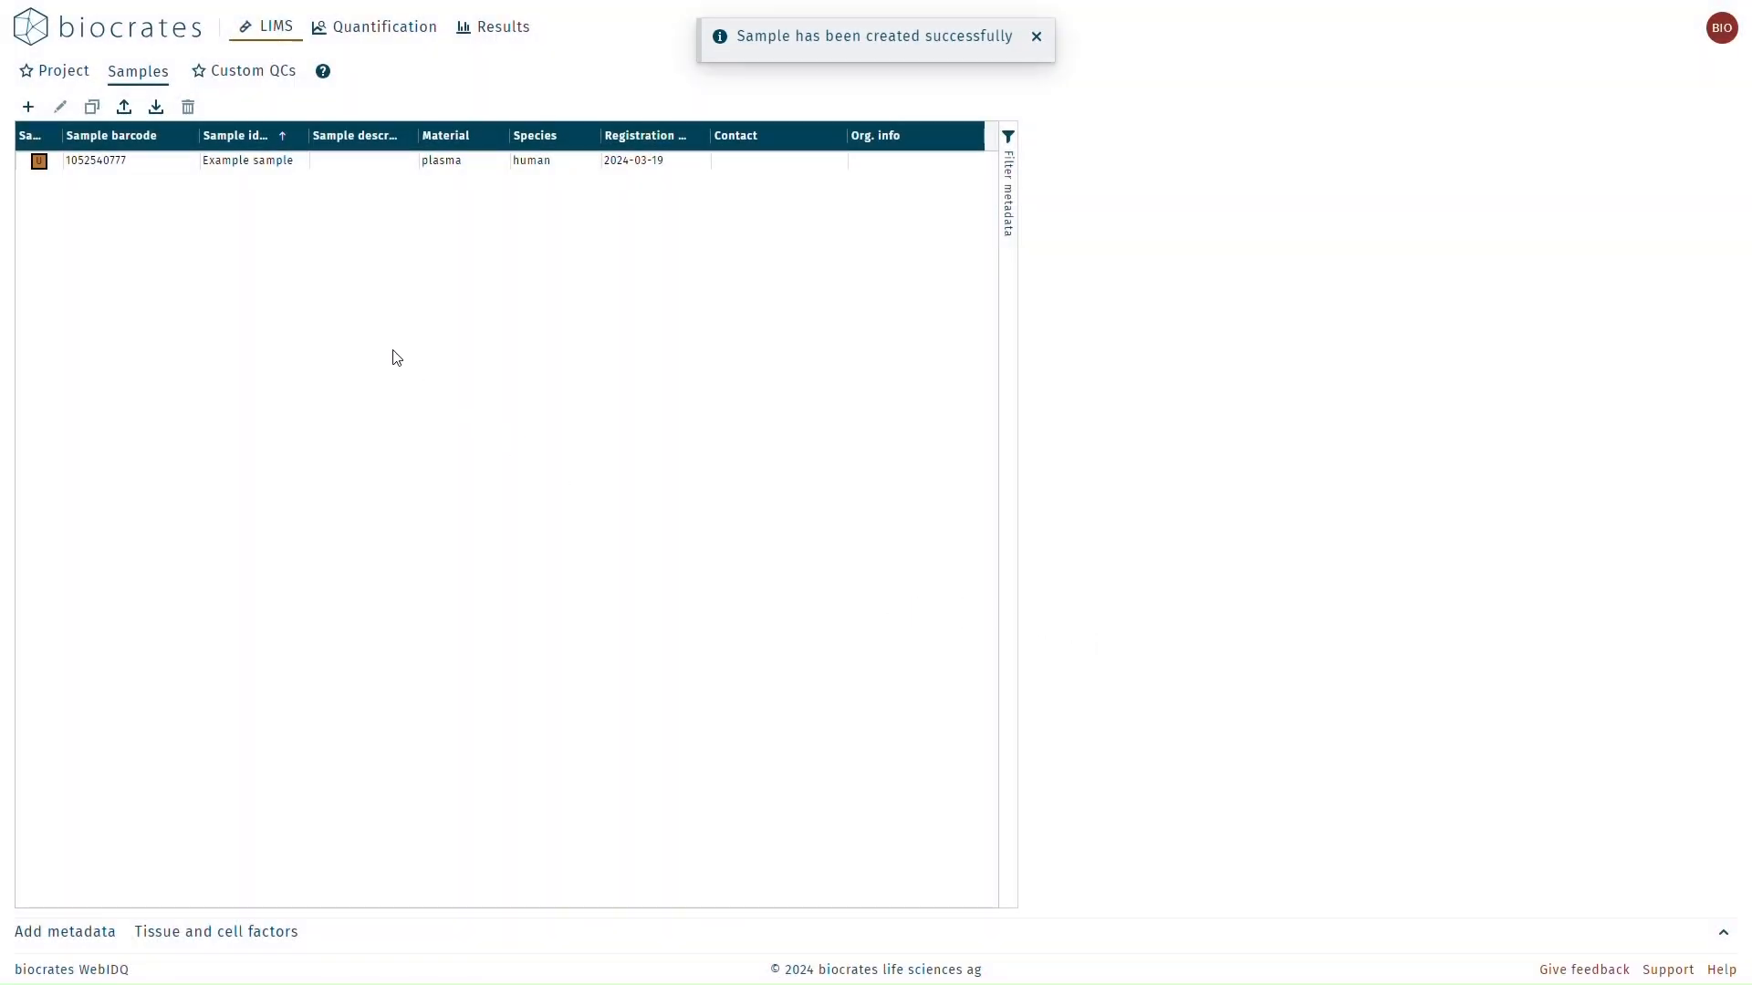
# Step: Add a metadata attribute named "Example group" of type Category to the Example sample
pyautogui.click(222, 167)
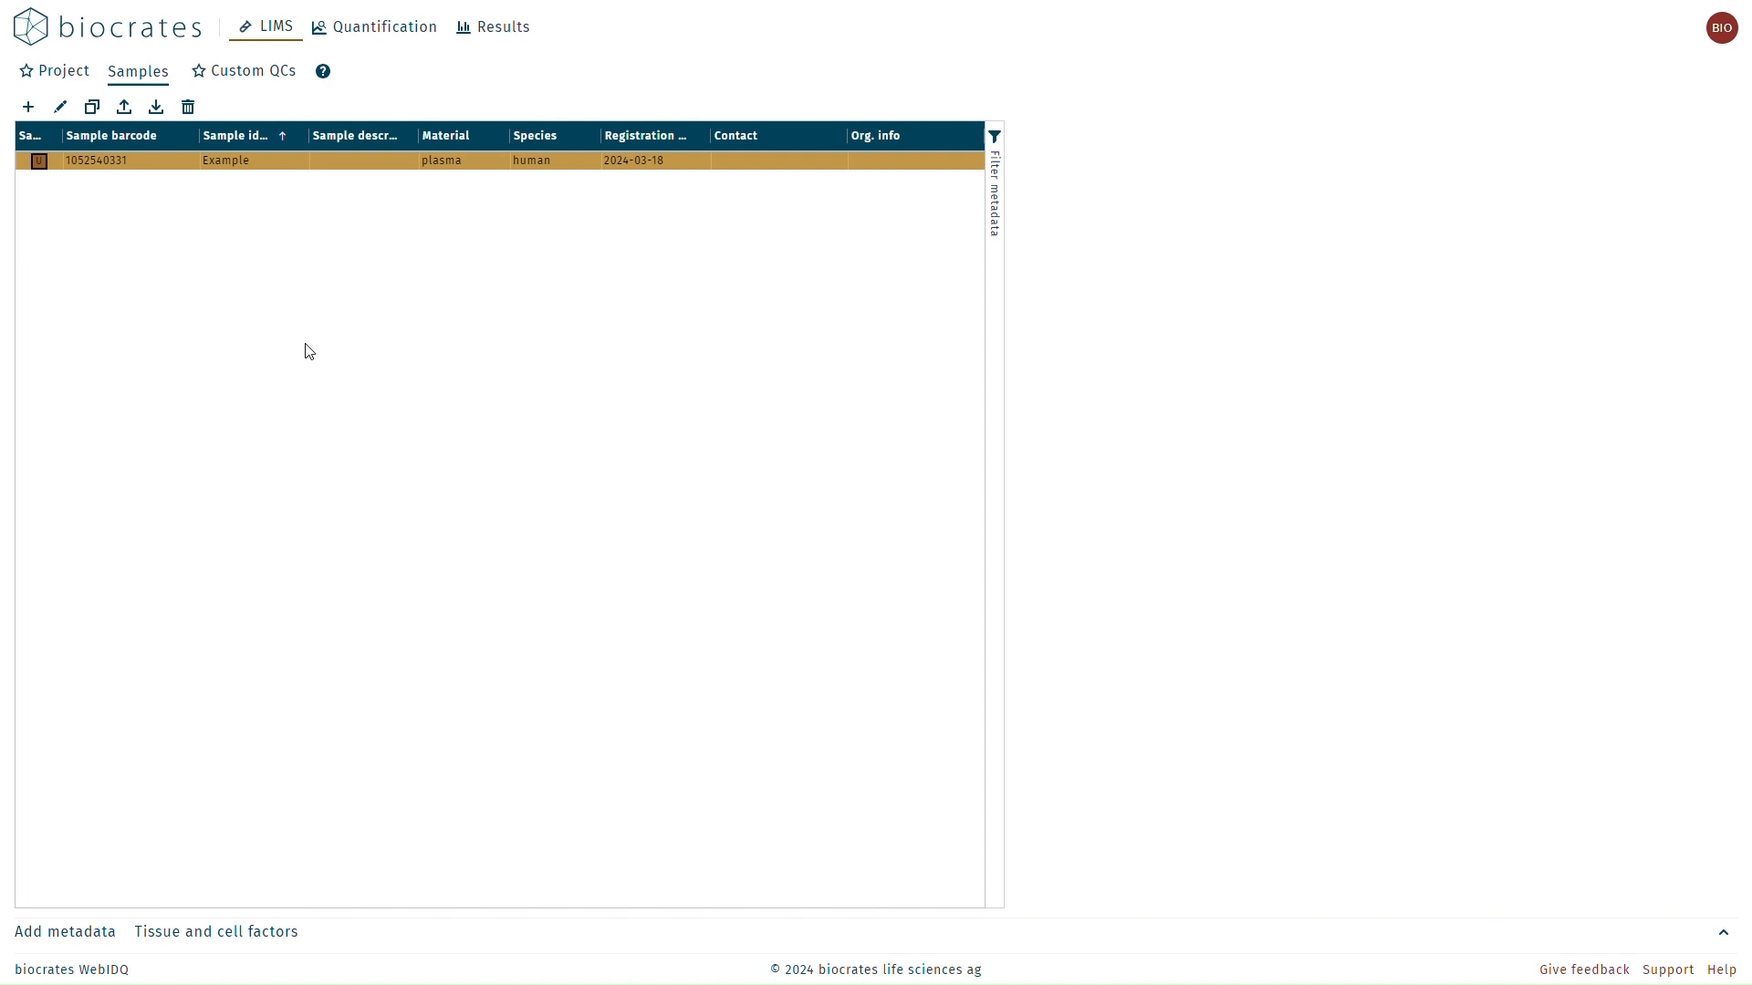
pyautogui.click(99, 932)
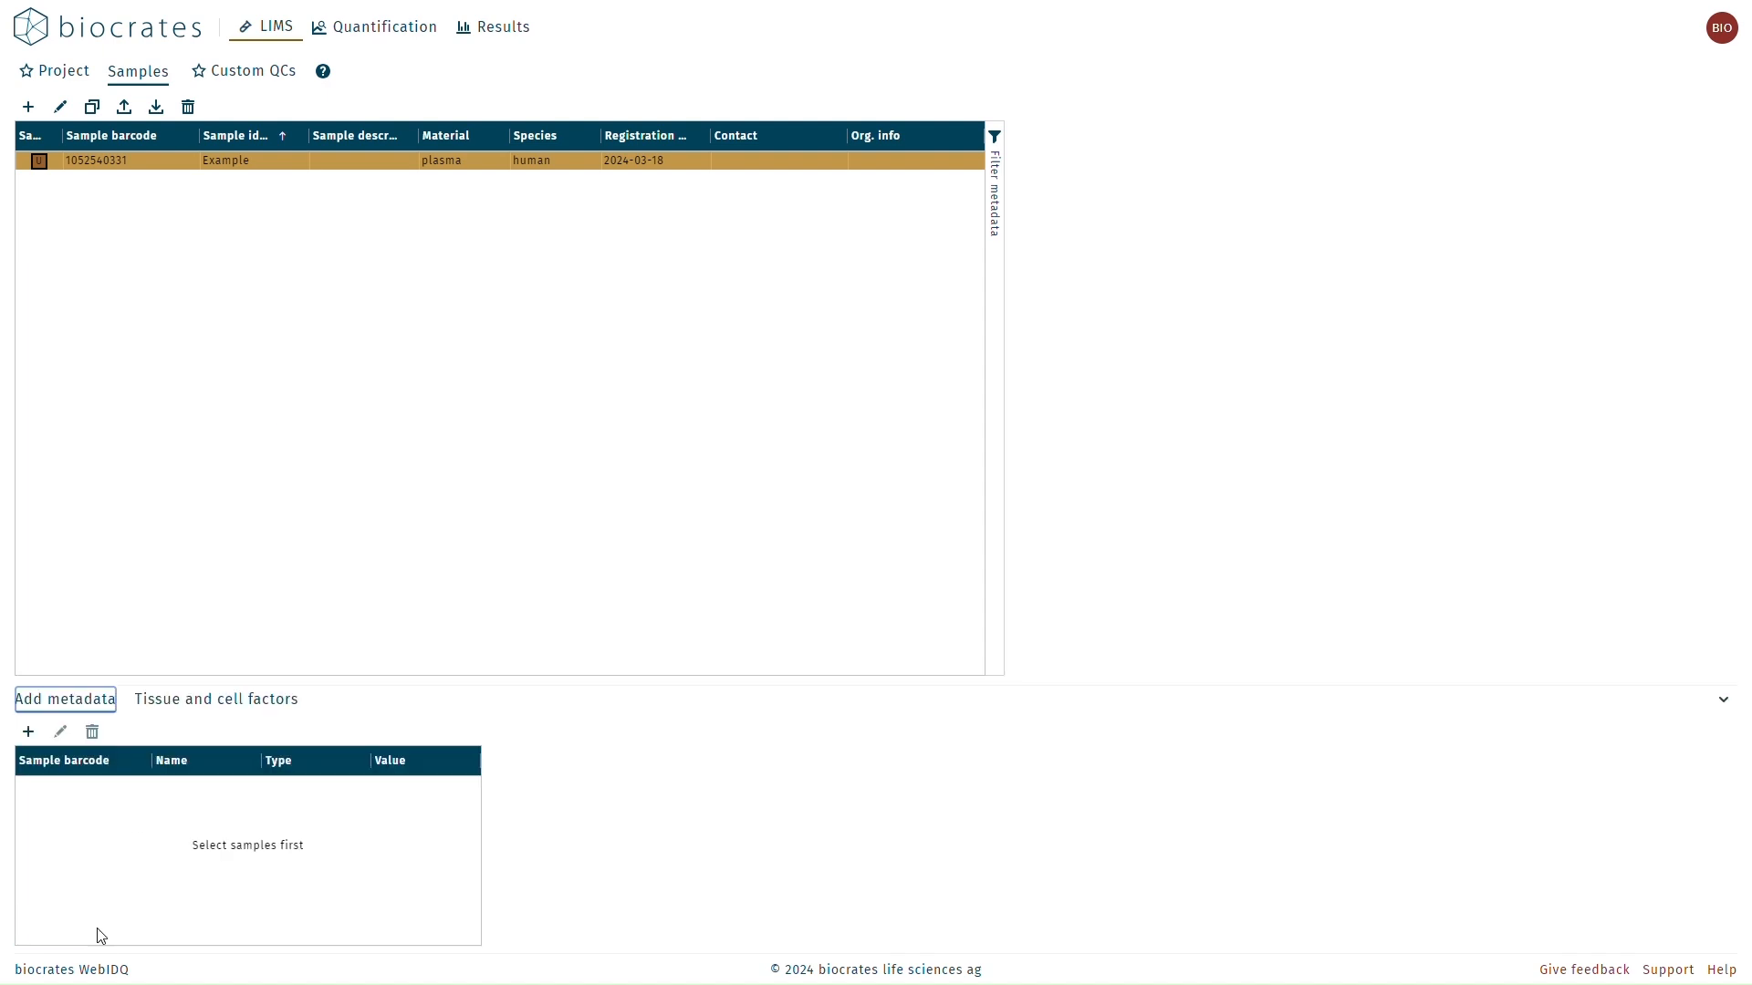
pyautogui.click(27, 732)
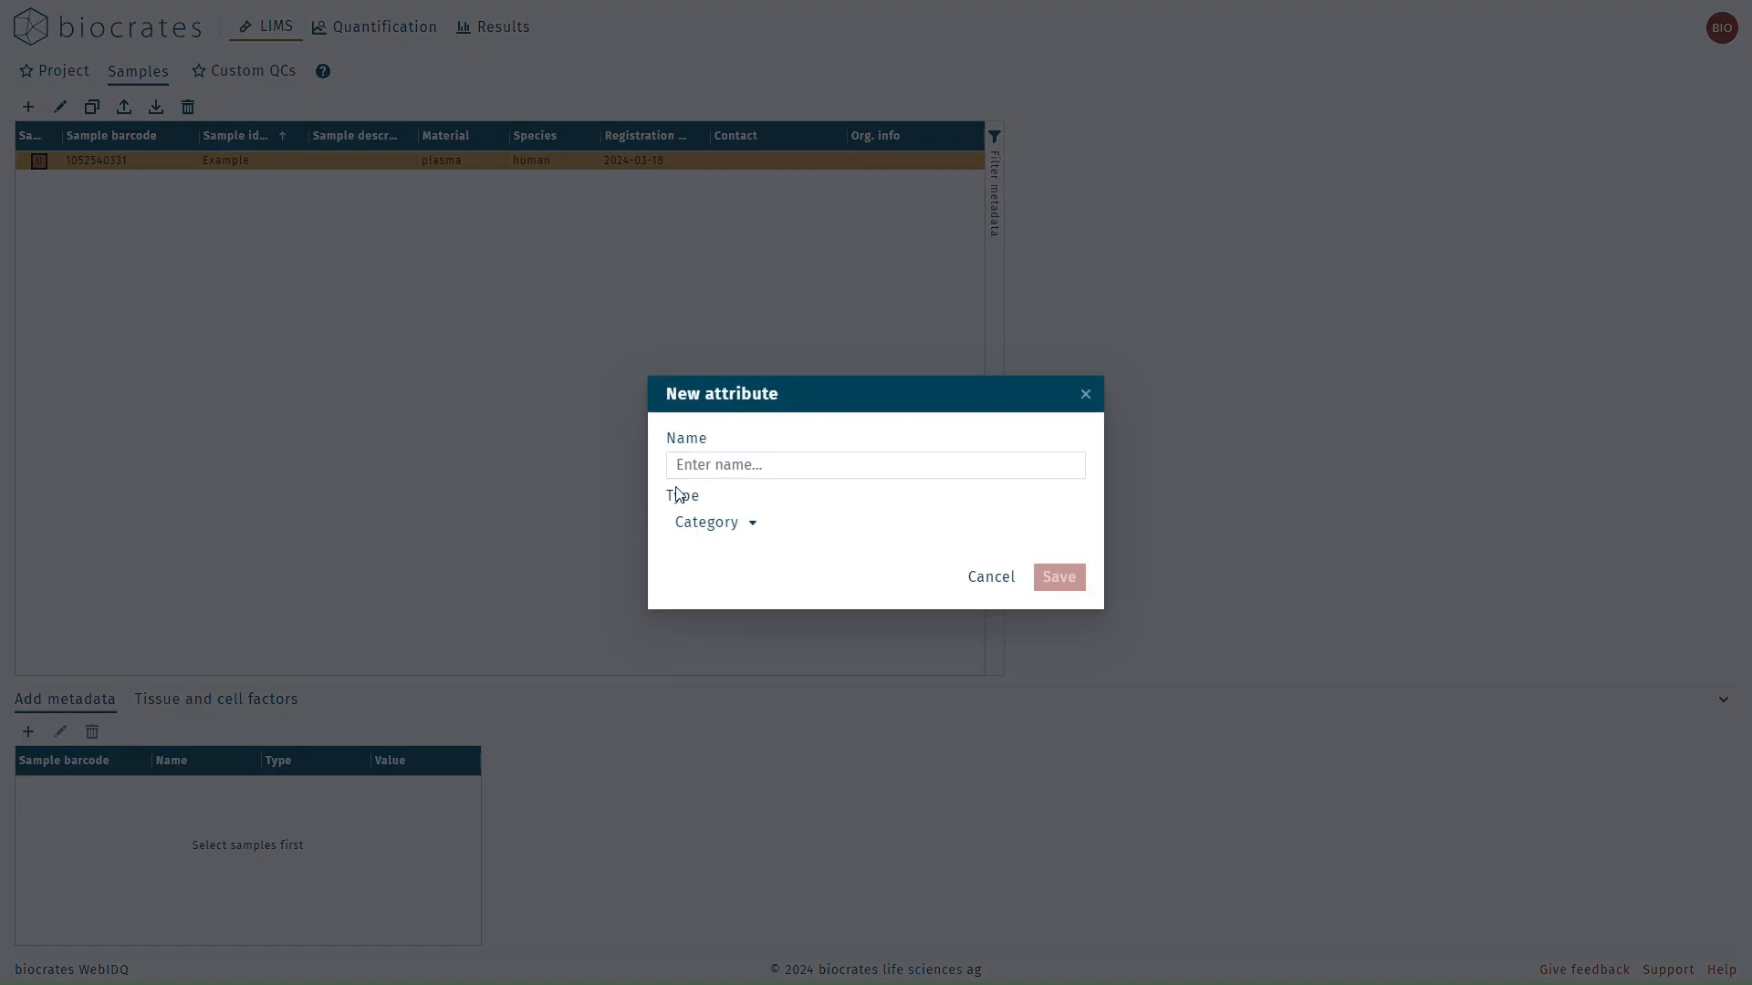
pyautogui.click(724, 458)
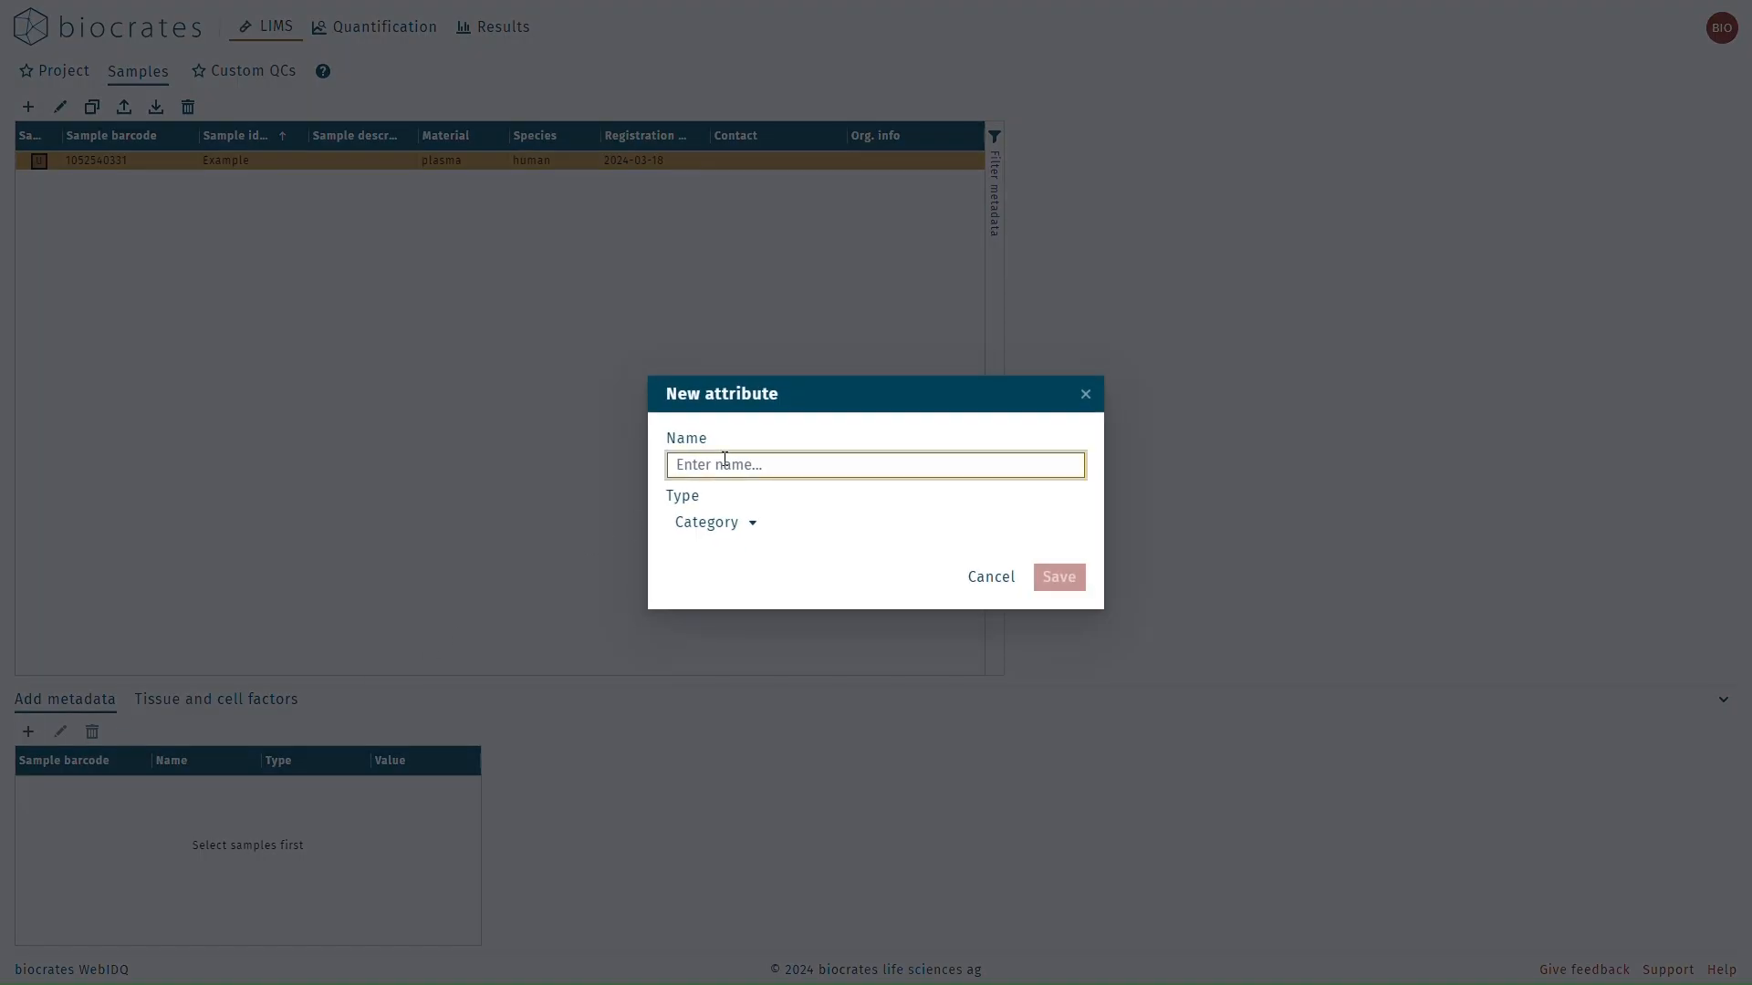
pyautogui.write('Example group')
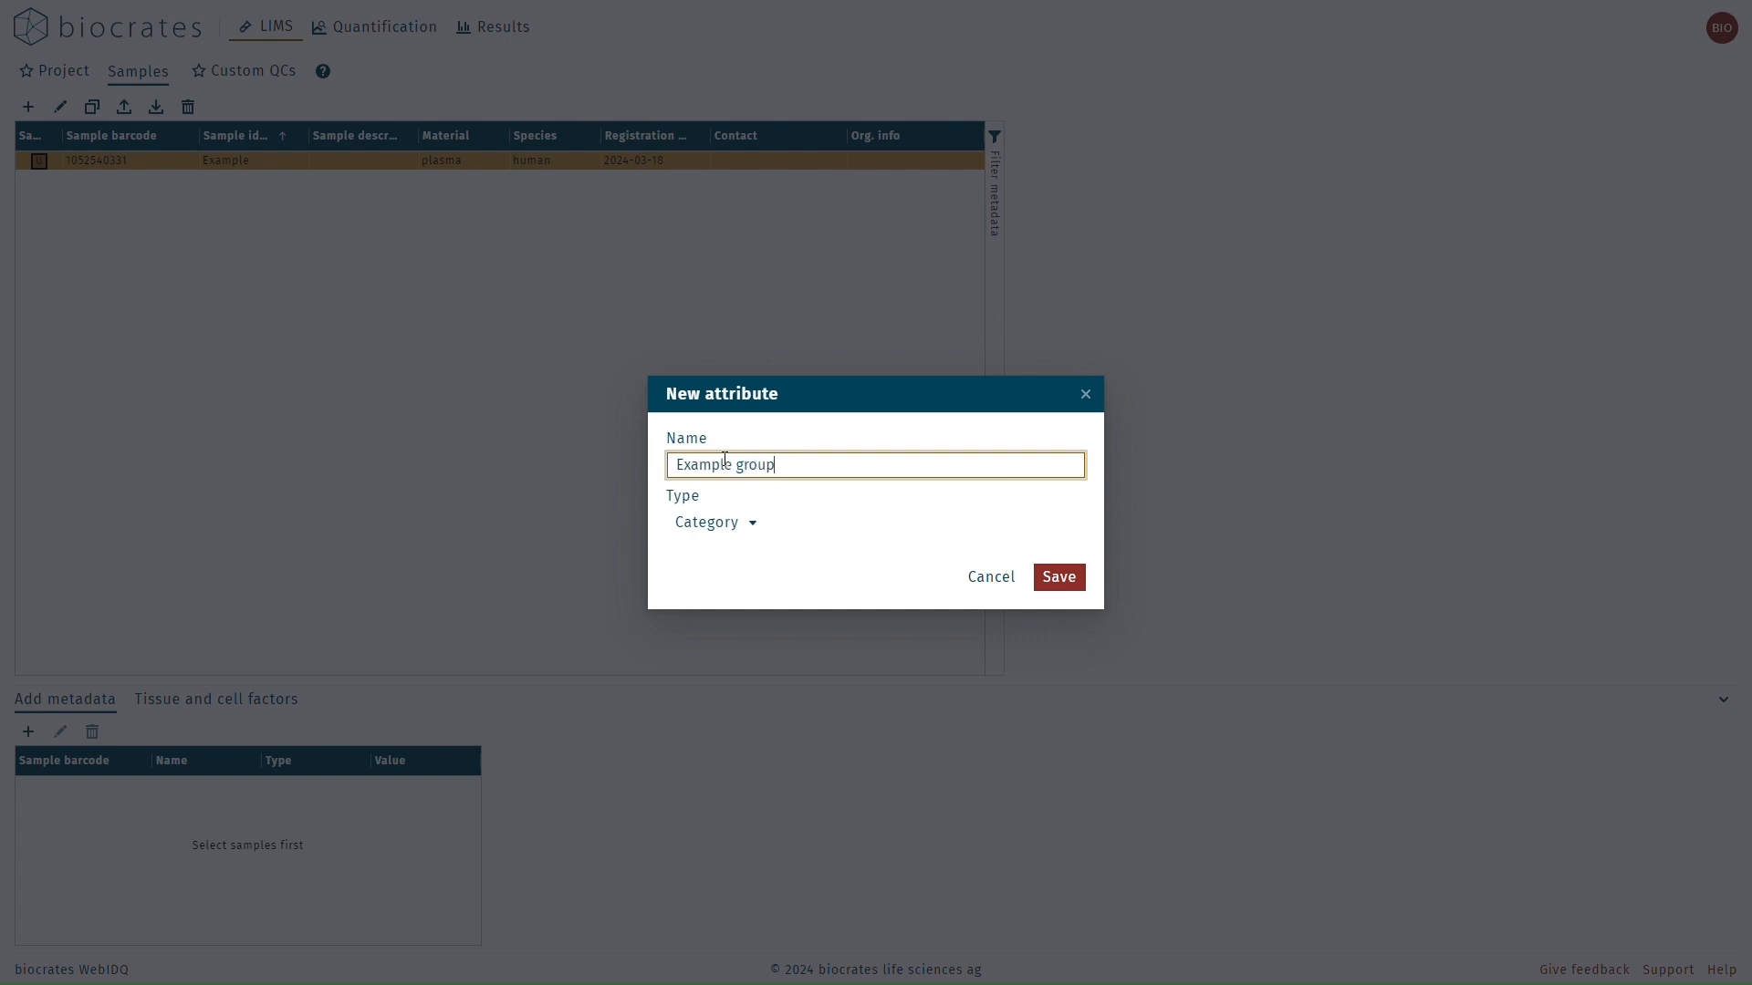
pyautogui.click(701, 526)
pyautogui.click(701, 526)
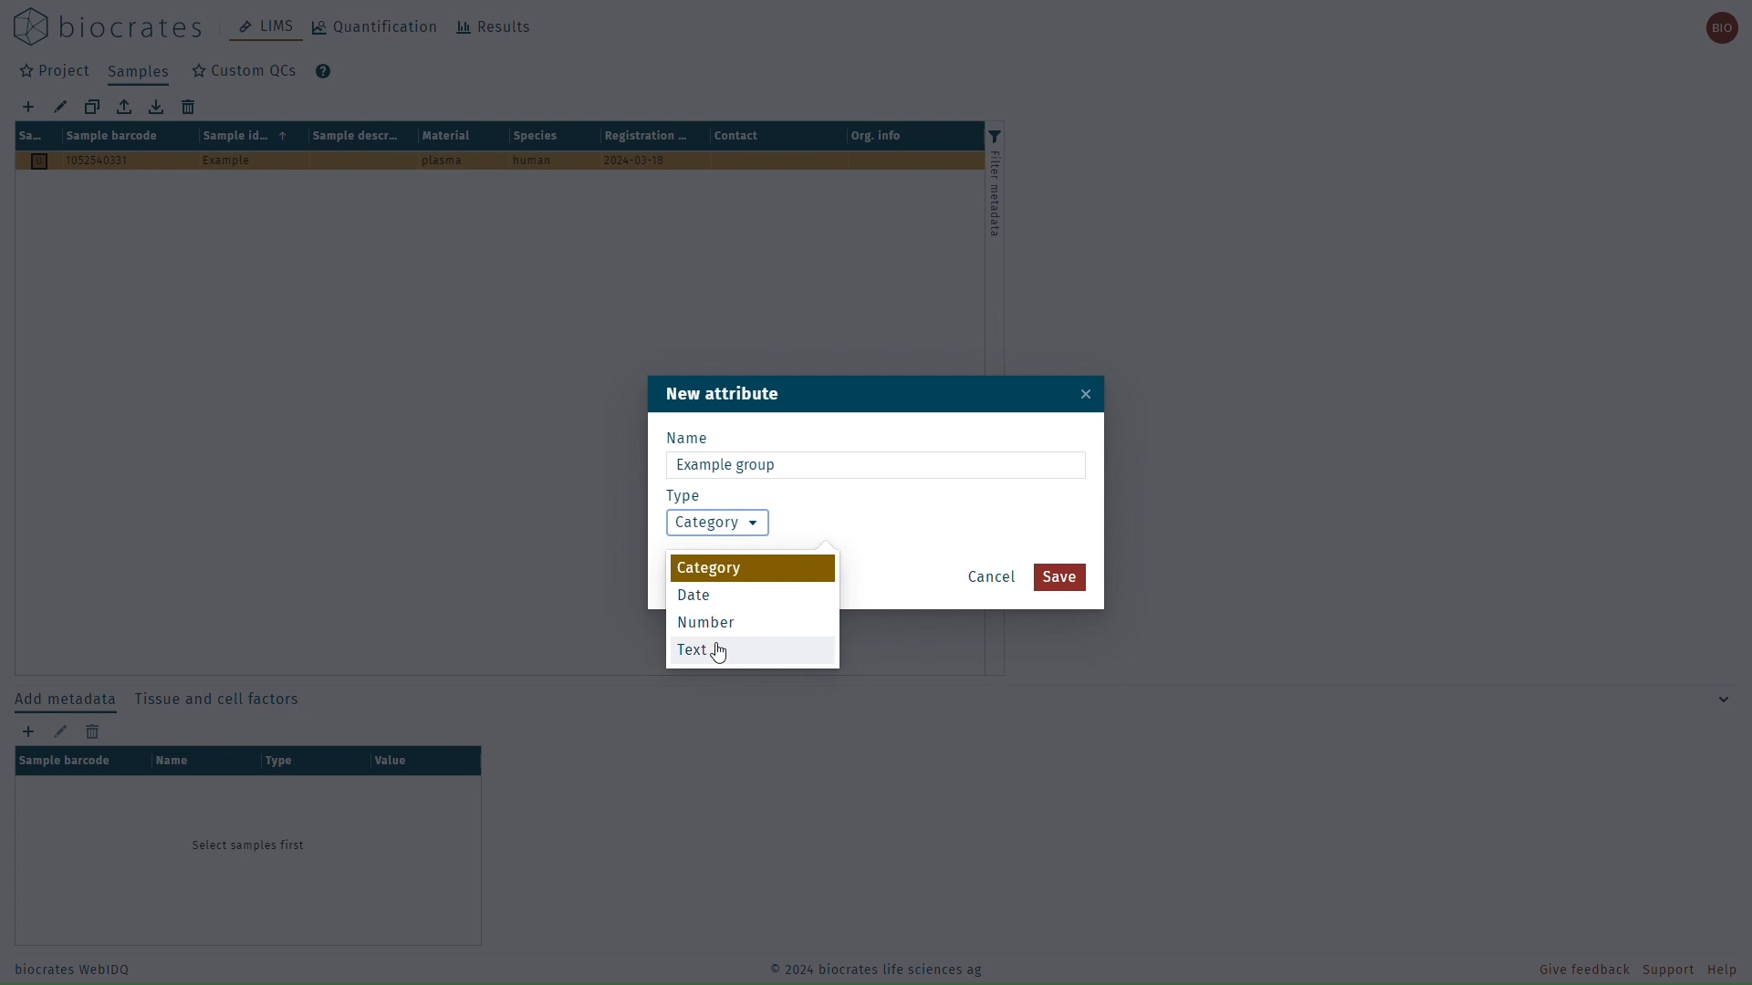
pyautogui.click(1036, 532)
pyautogui.click(1057, 576)
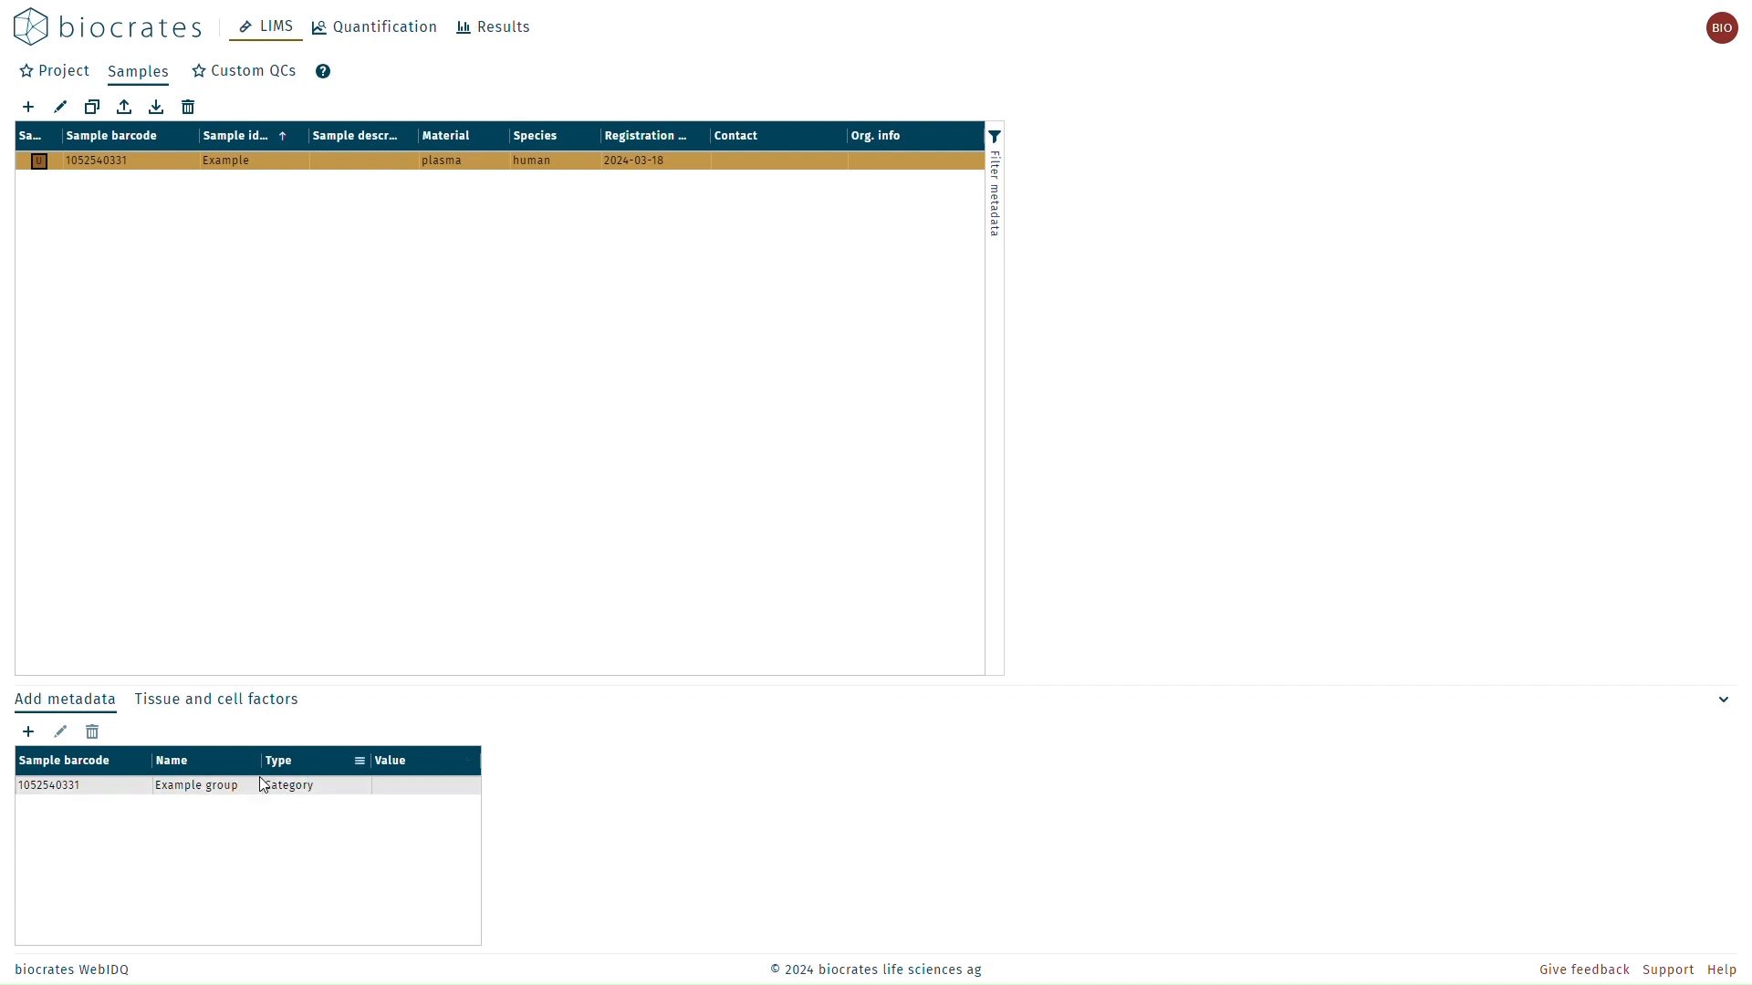
# Step: Open the "Example group" attribute for the sample and create a group named "Group 1"
pyautogui.doubleClick(203, 786)
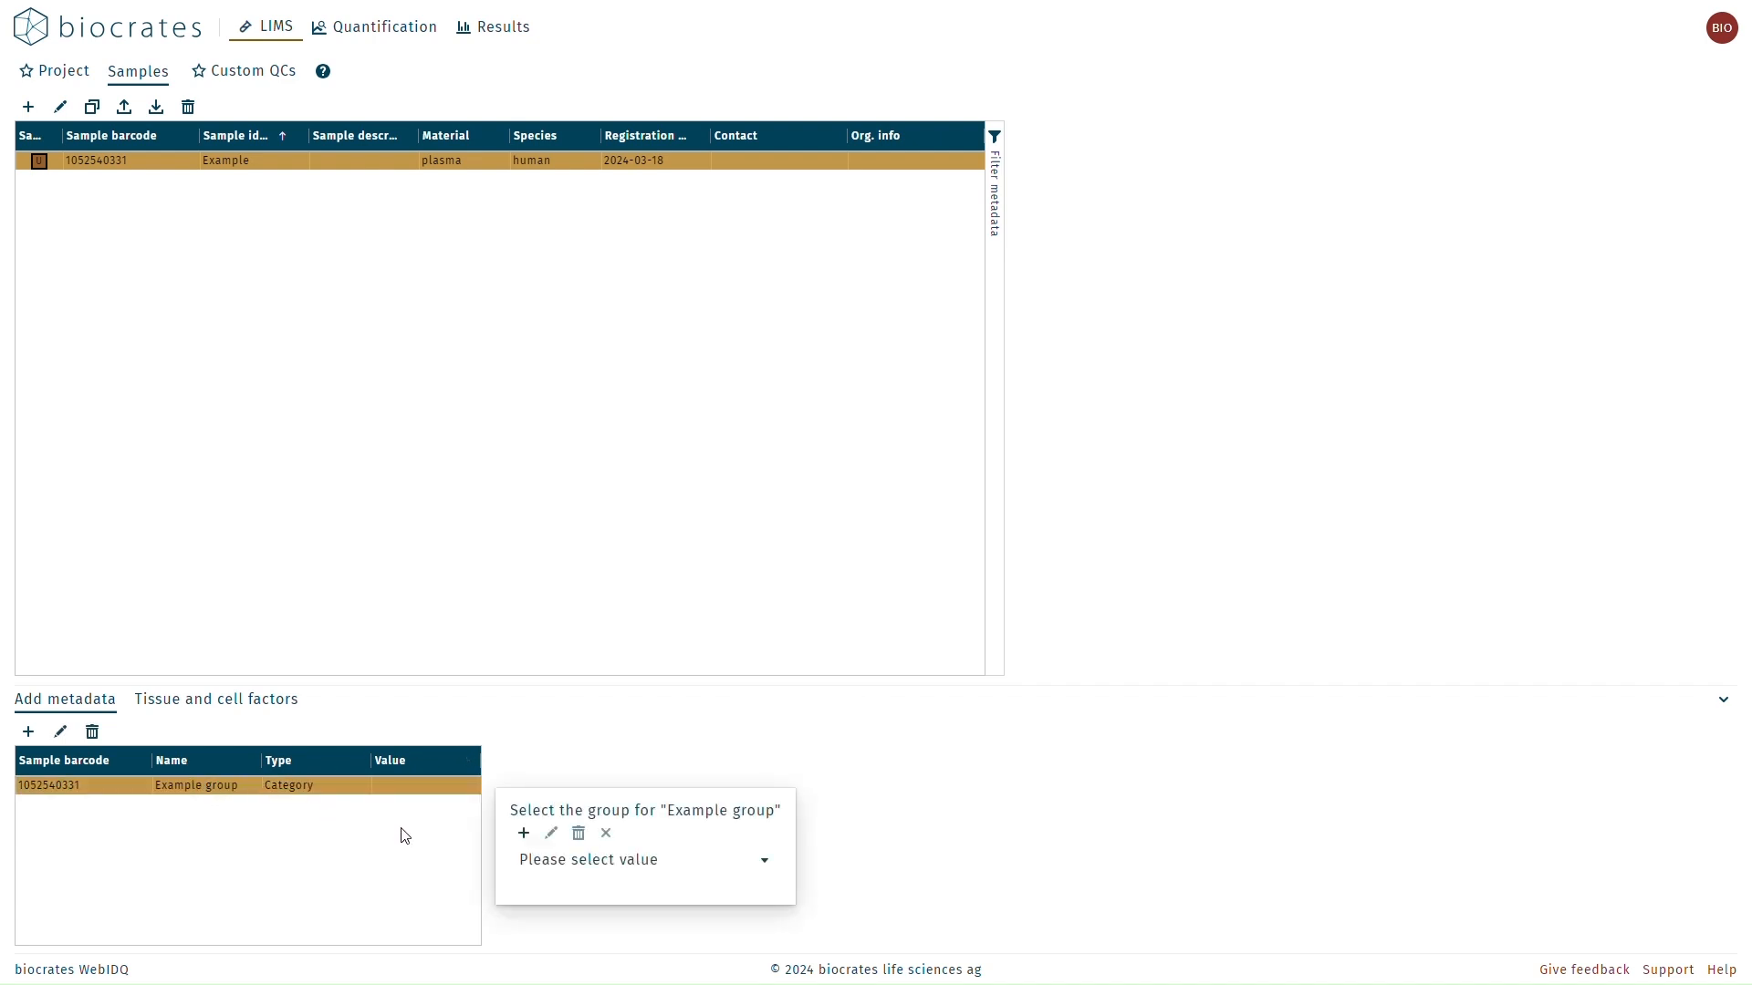
pyautogui.click(523, 835)
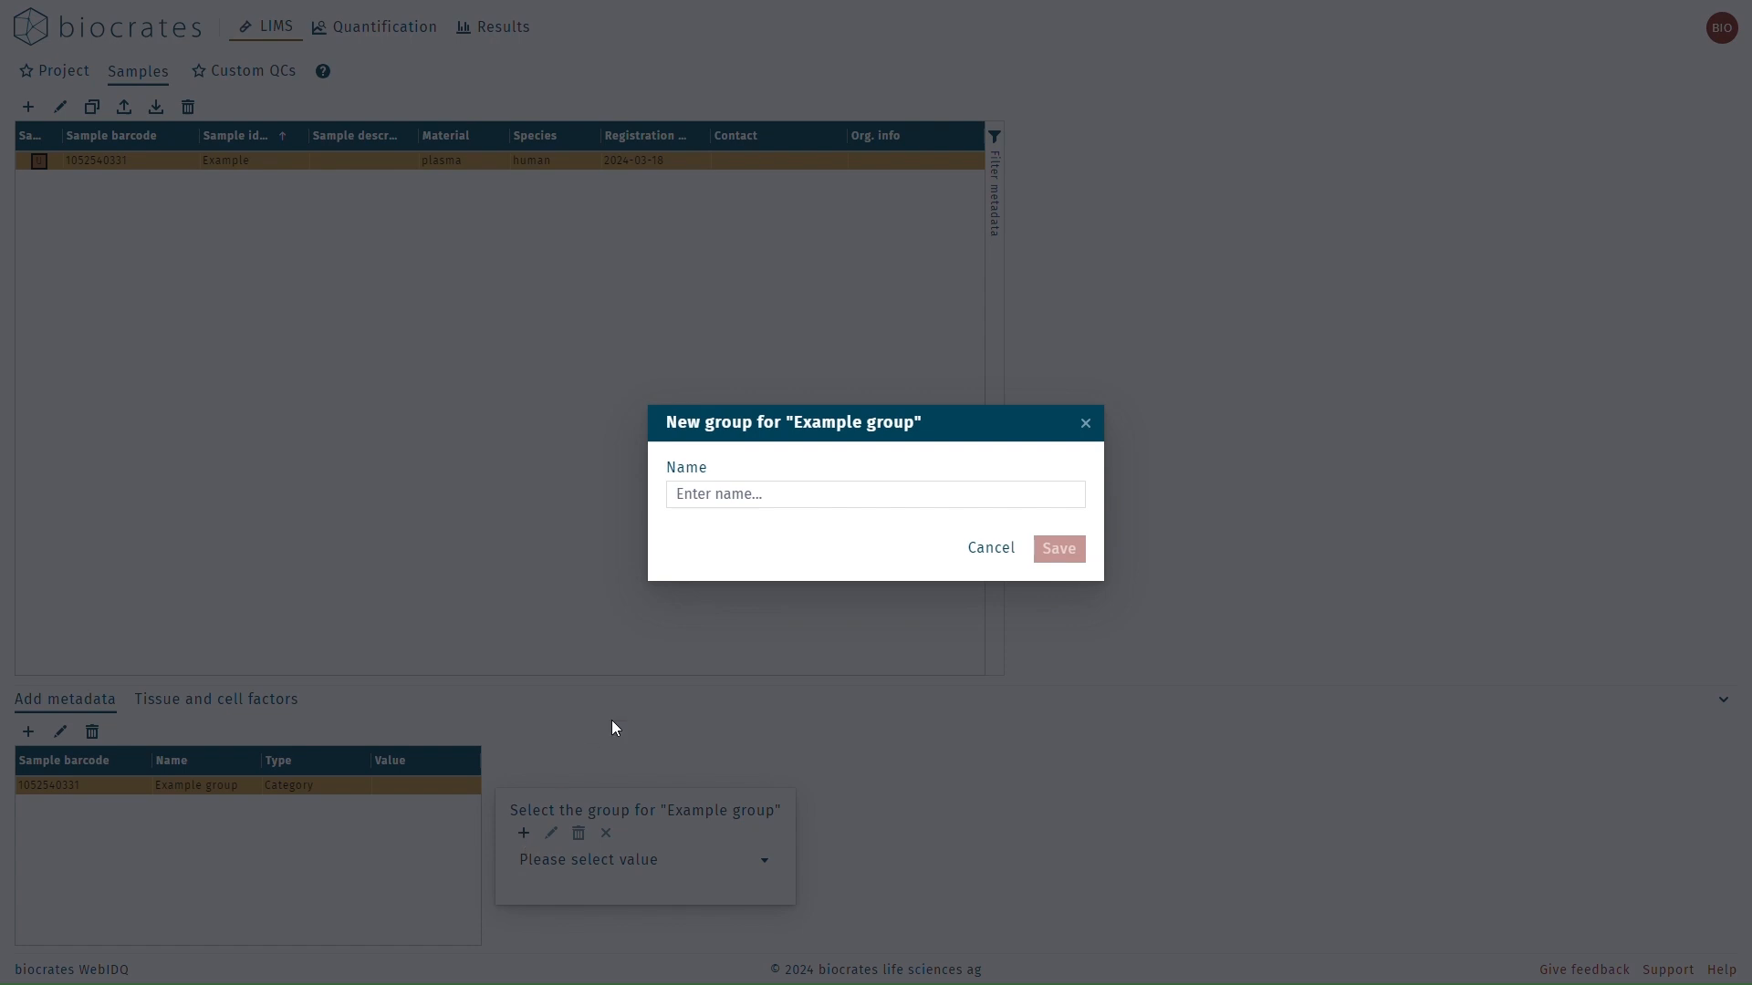
pyautogui.click(713, 486)
pyautogui.write('Group 1')
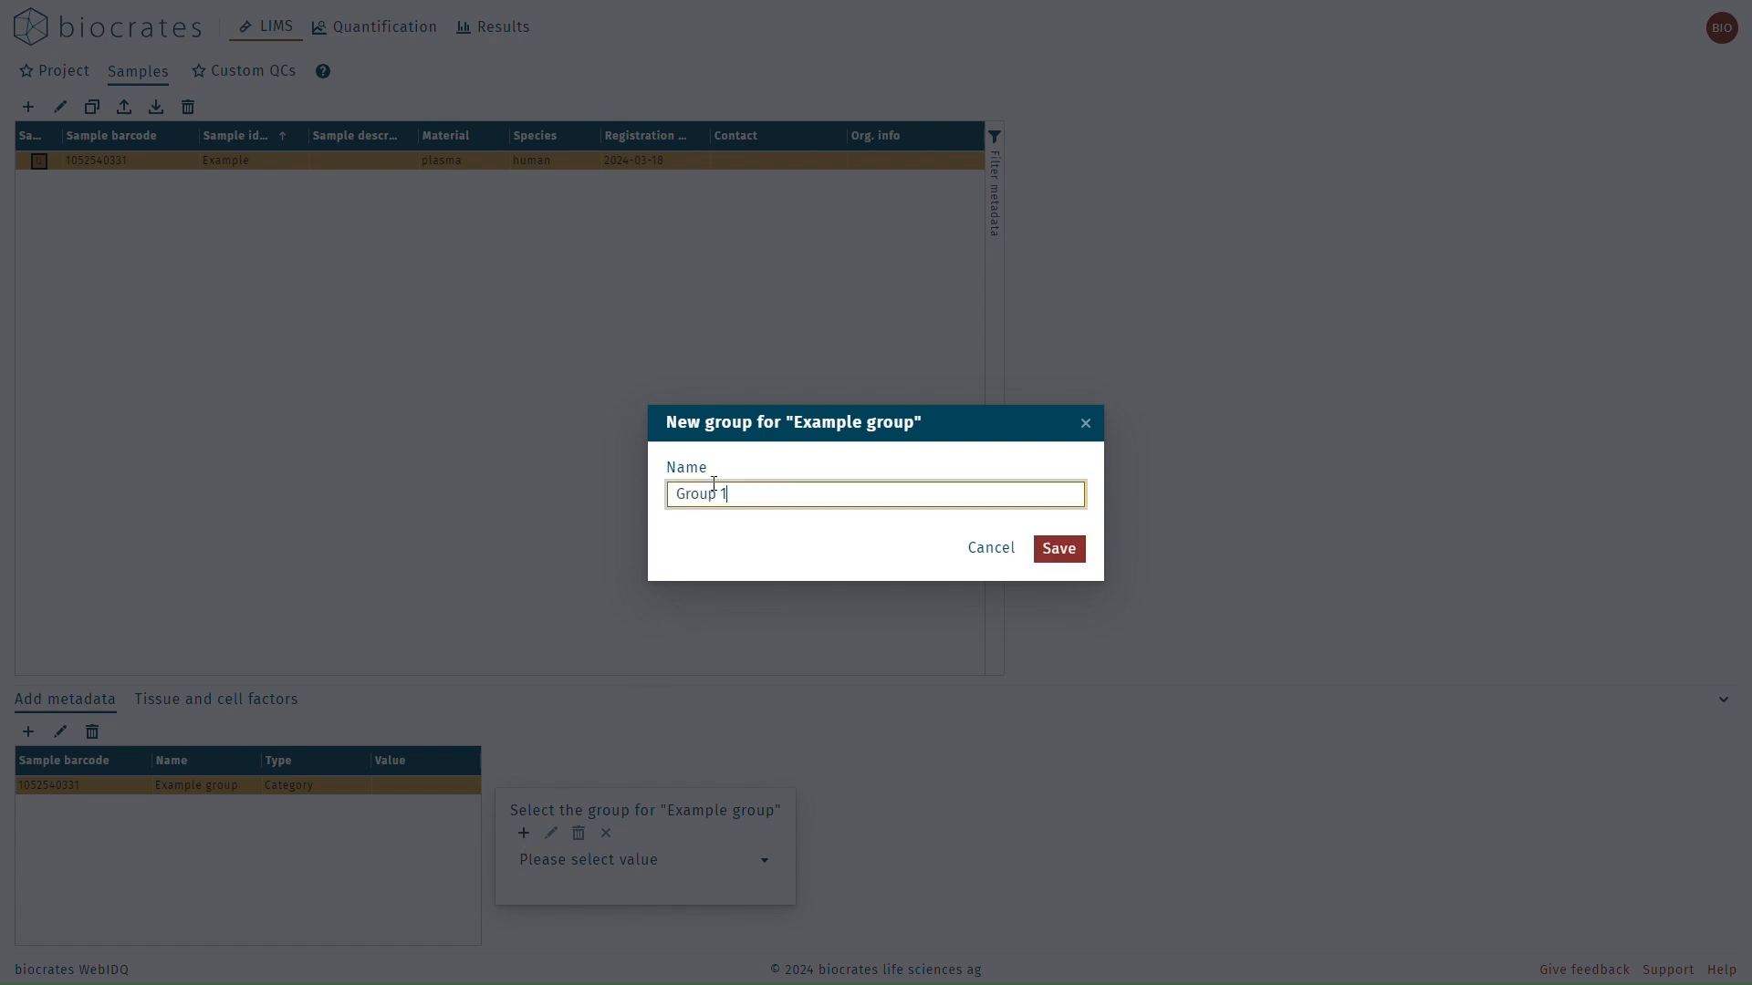
pyautogui.click(1049, 550)
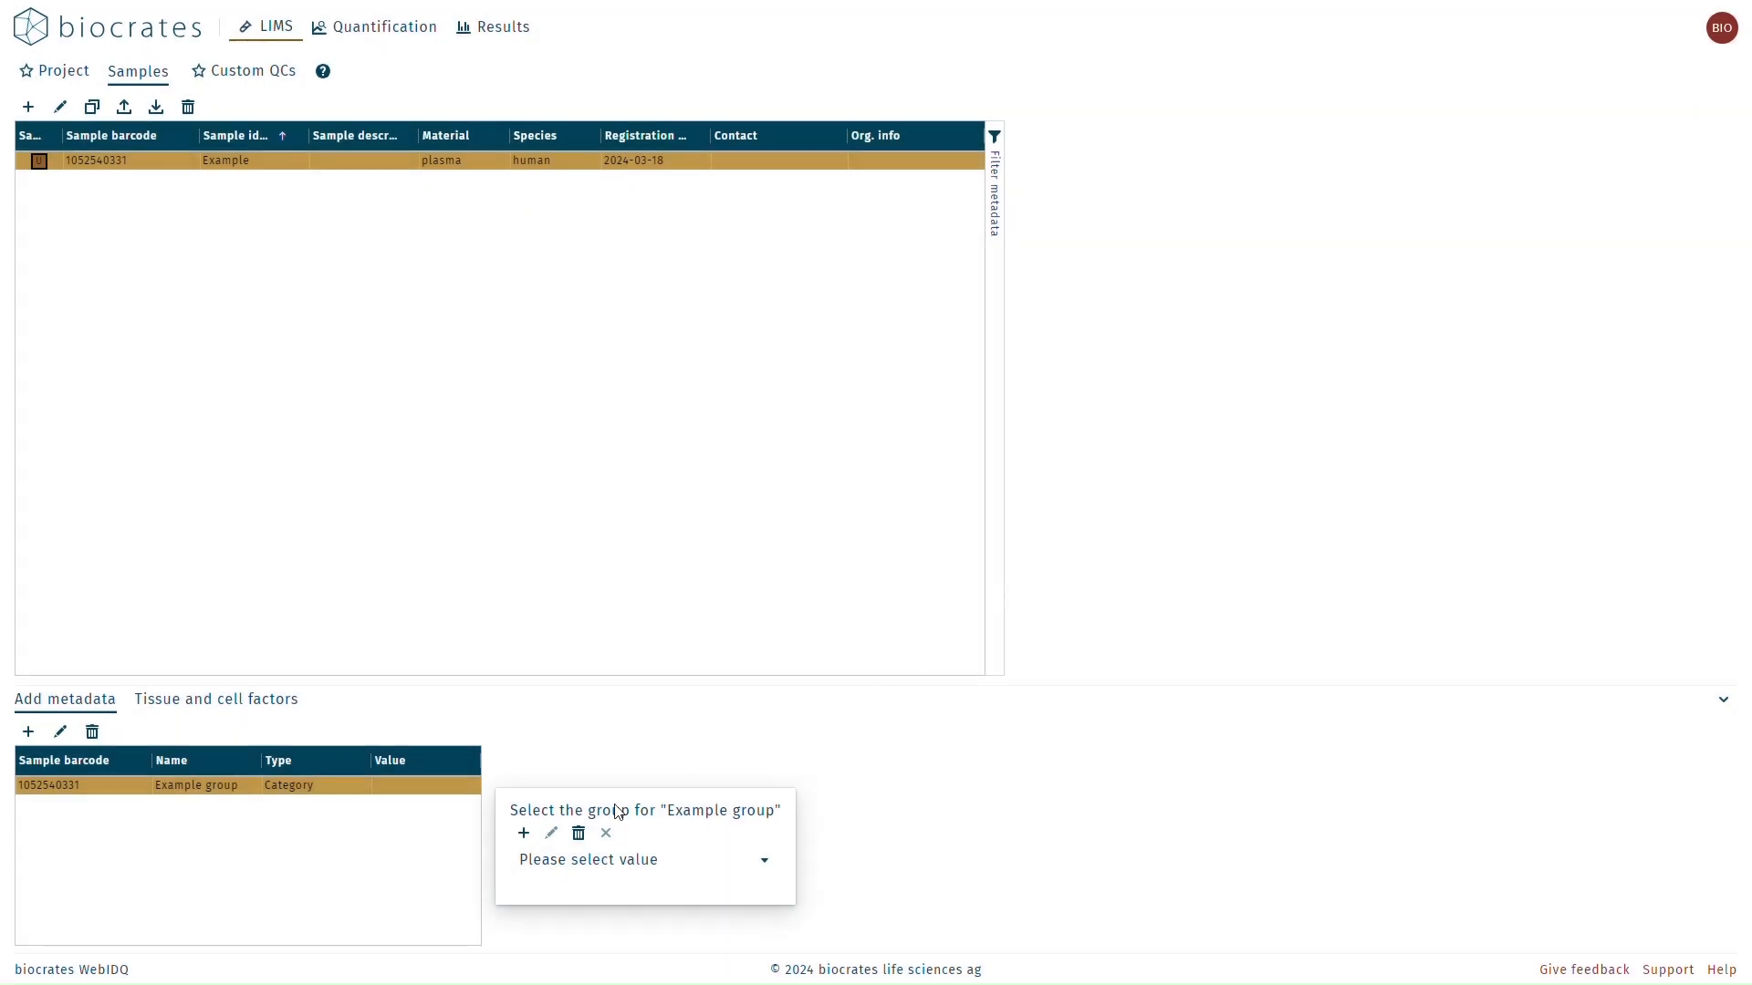
# Step: Create a second group named "Group 2" and assign the sample to Group 1
pyautogui.click(524, 833)
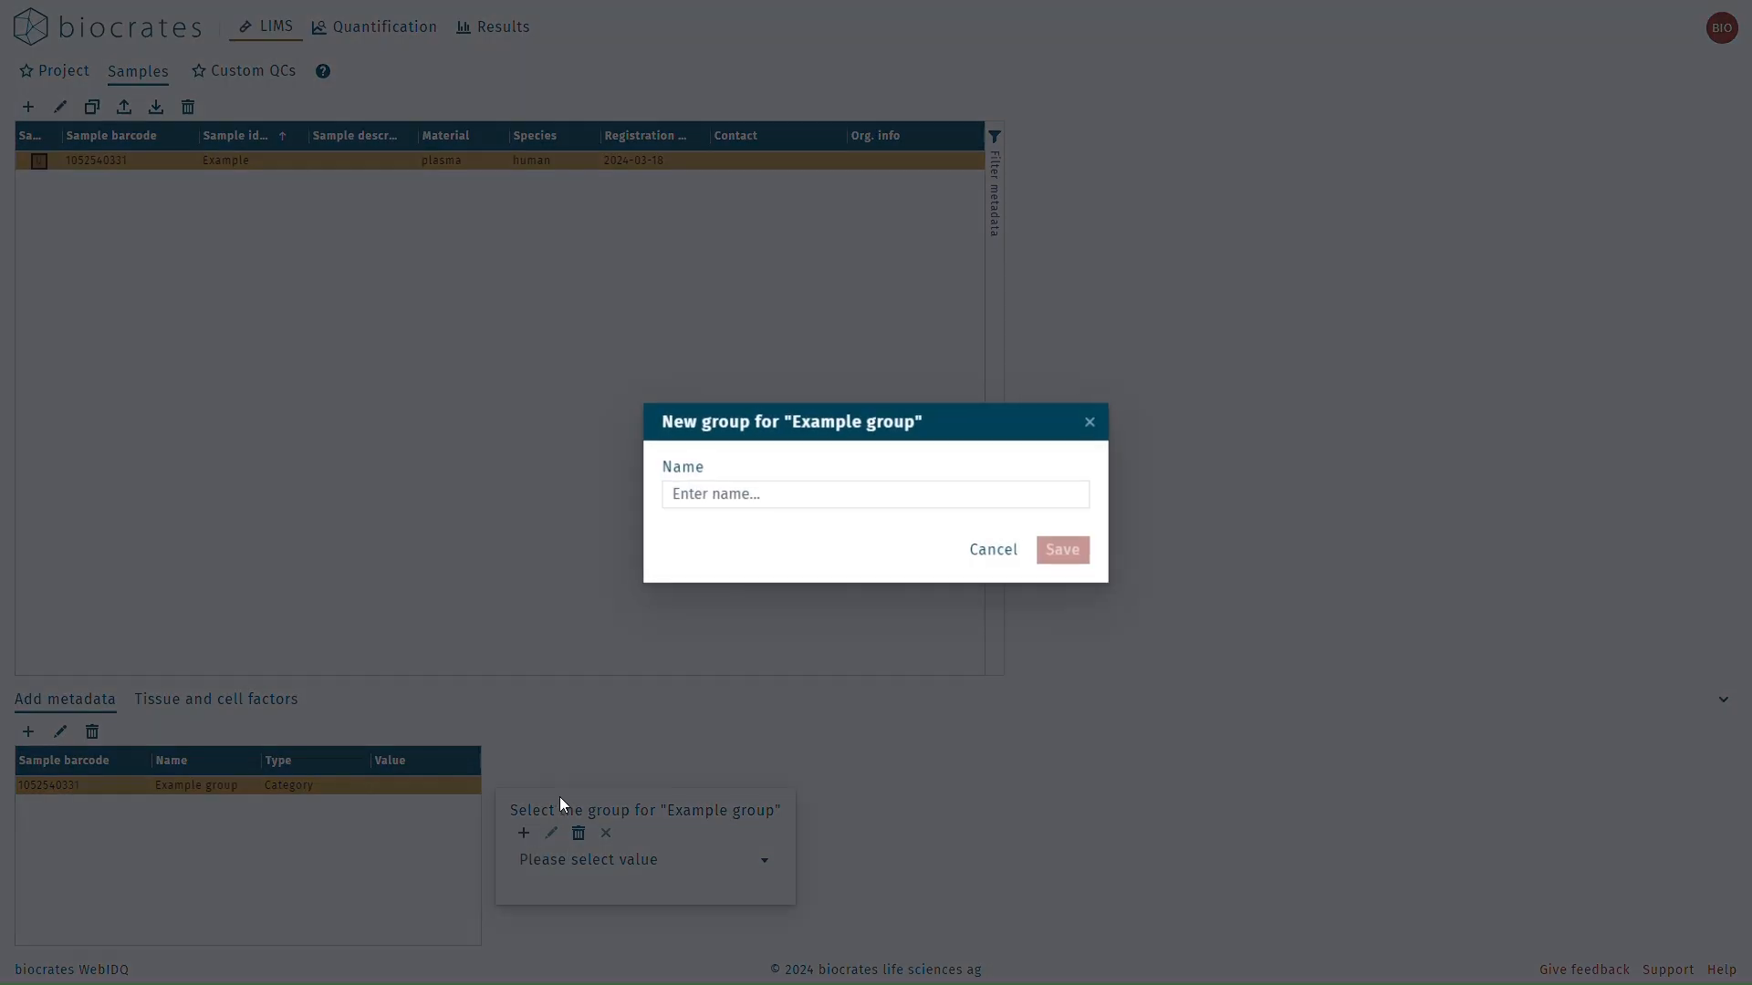
pyautogui.click(725, 495)
pyautogui.write('Group 2')
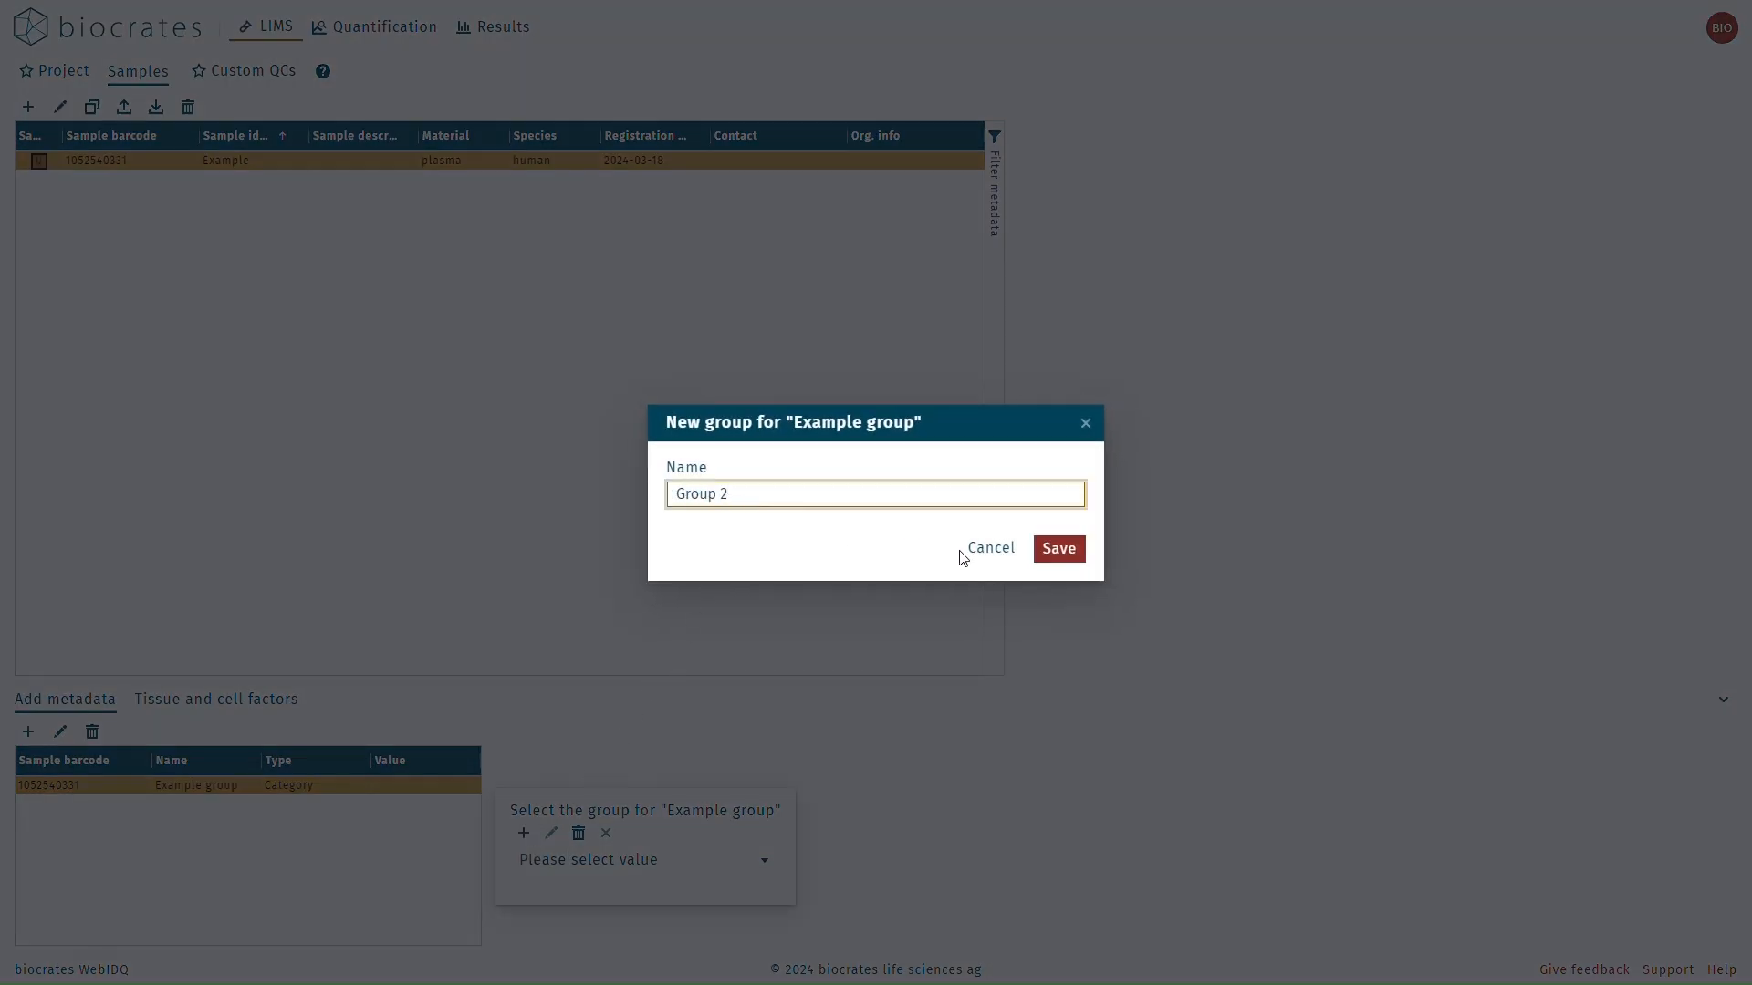
pyautogui.click(1045, 551)
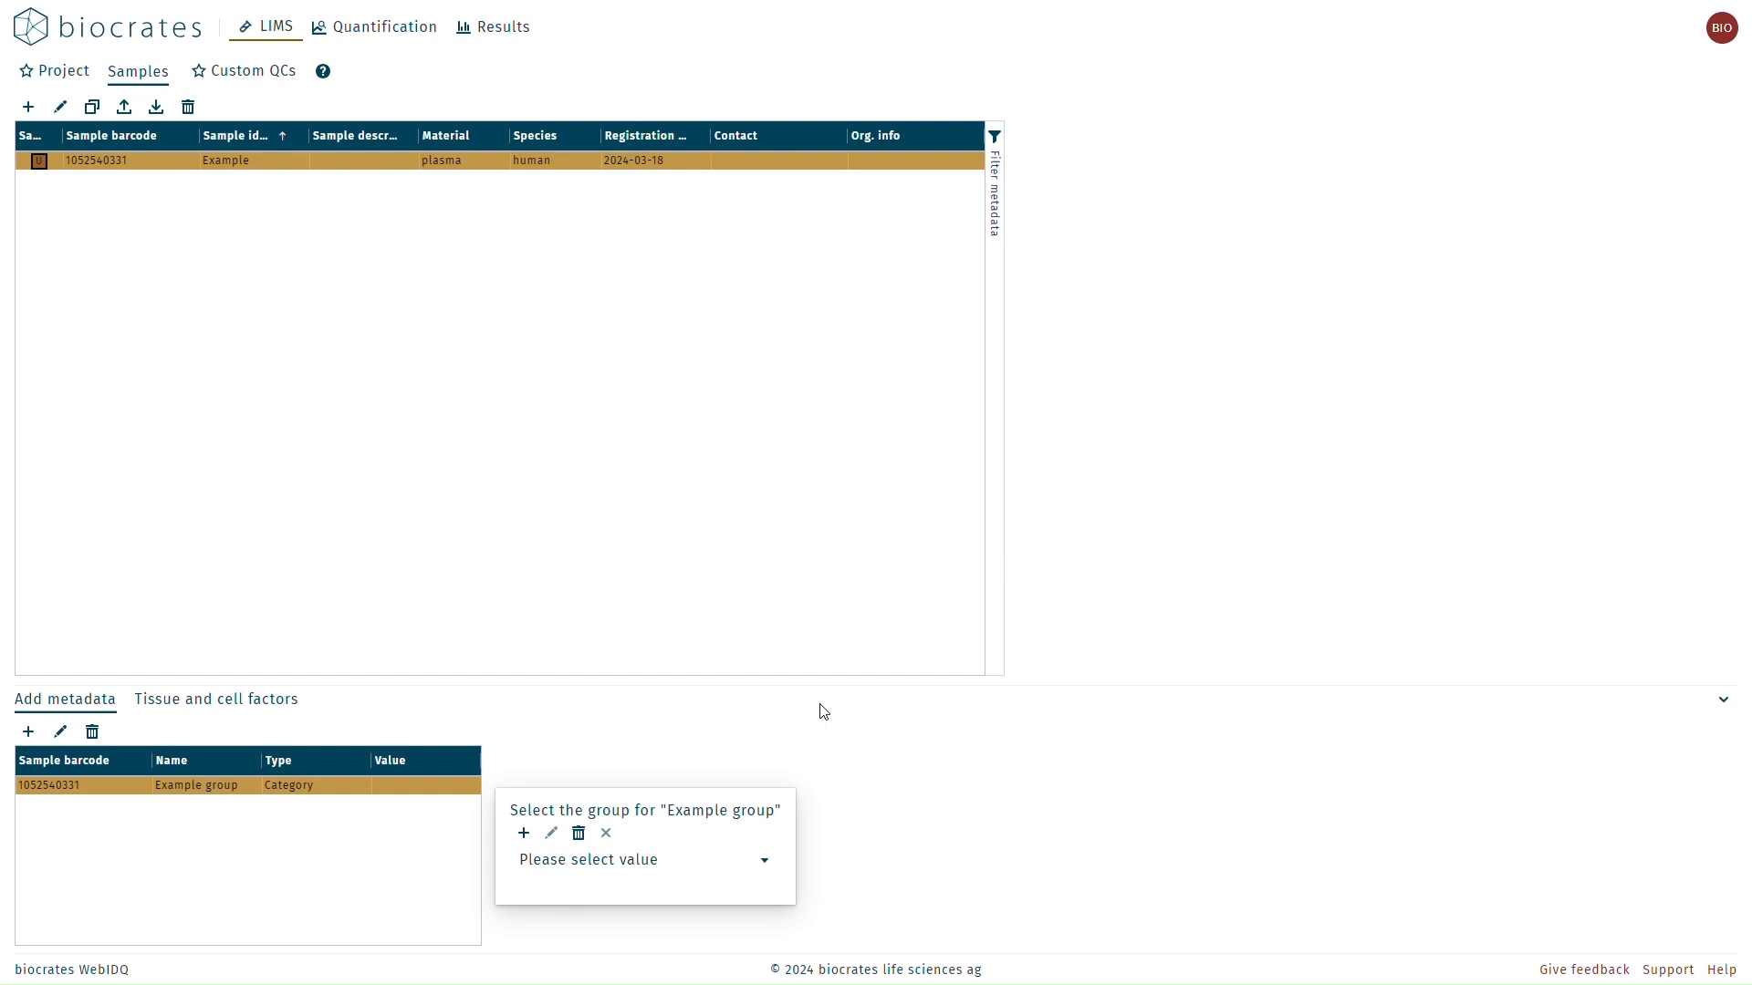
pyautogui.click(633, 875)
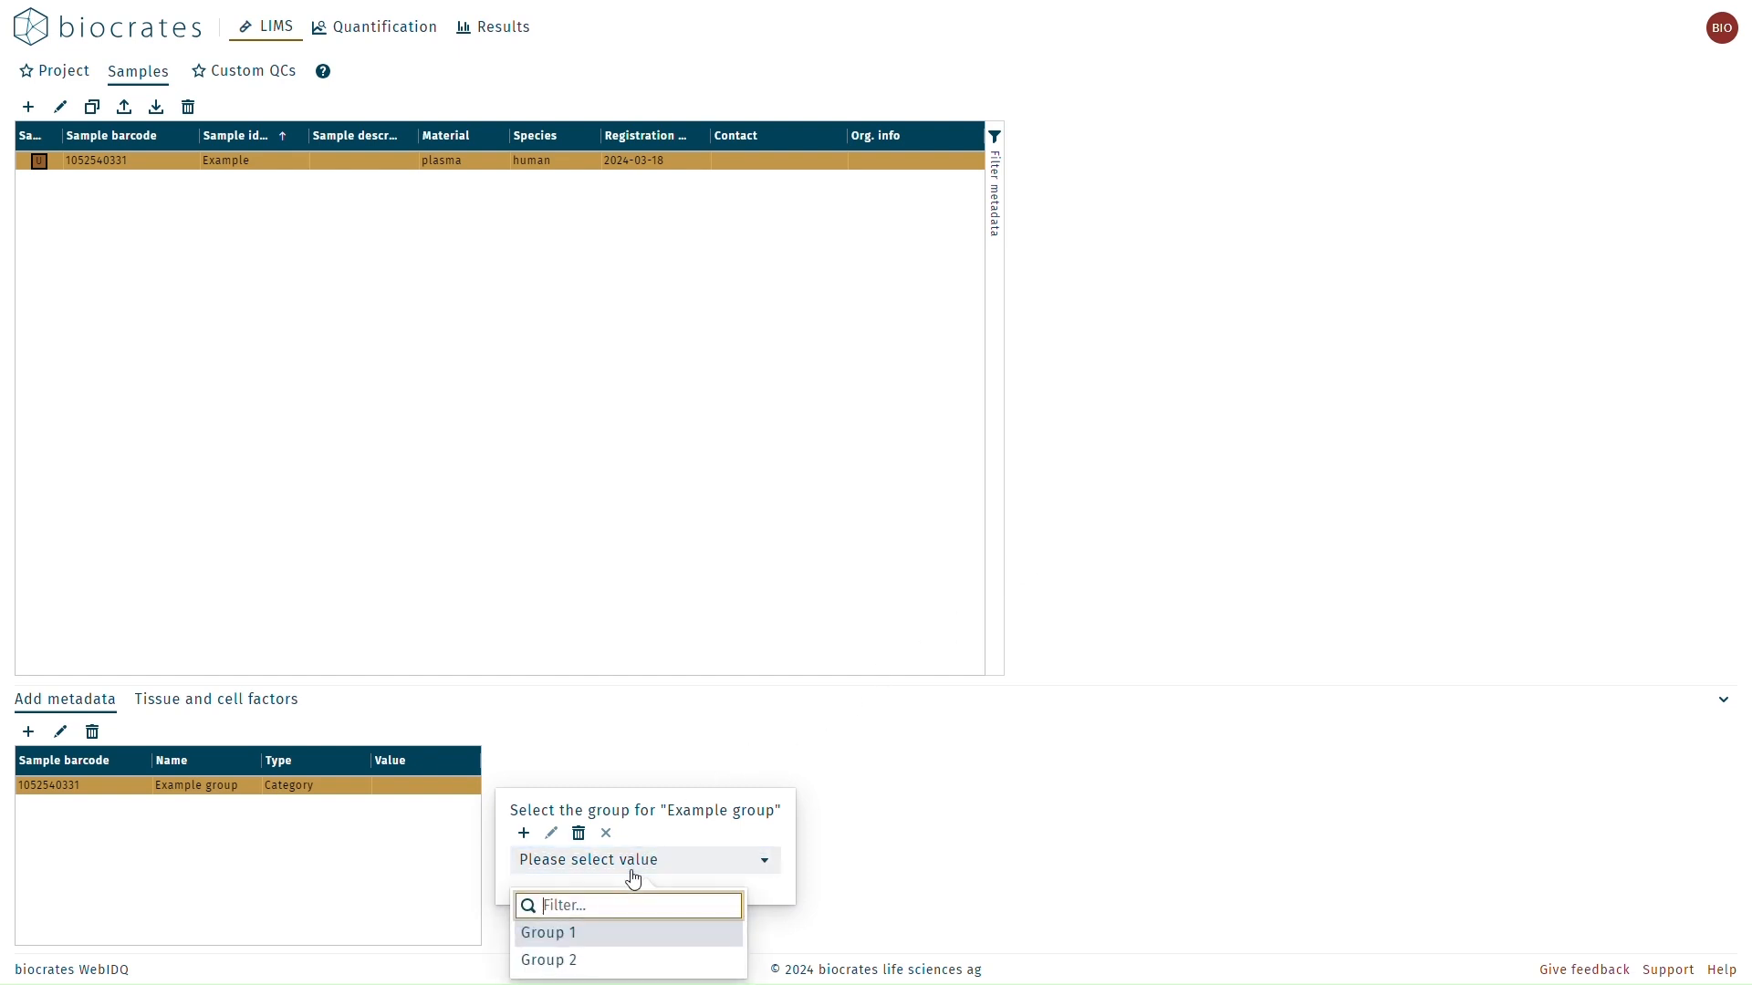
pyautogui.click(611, 943)
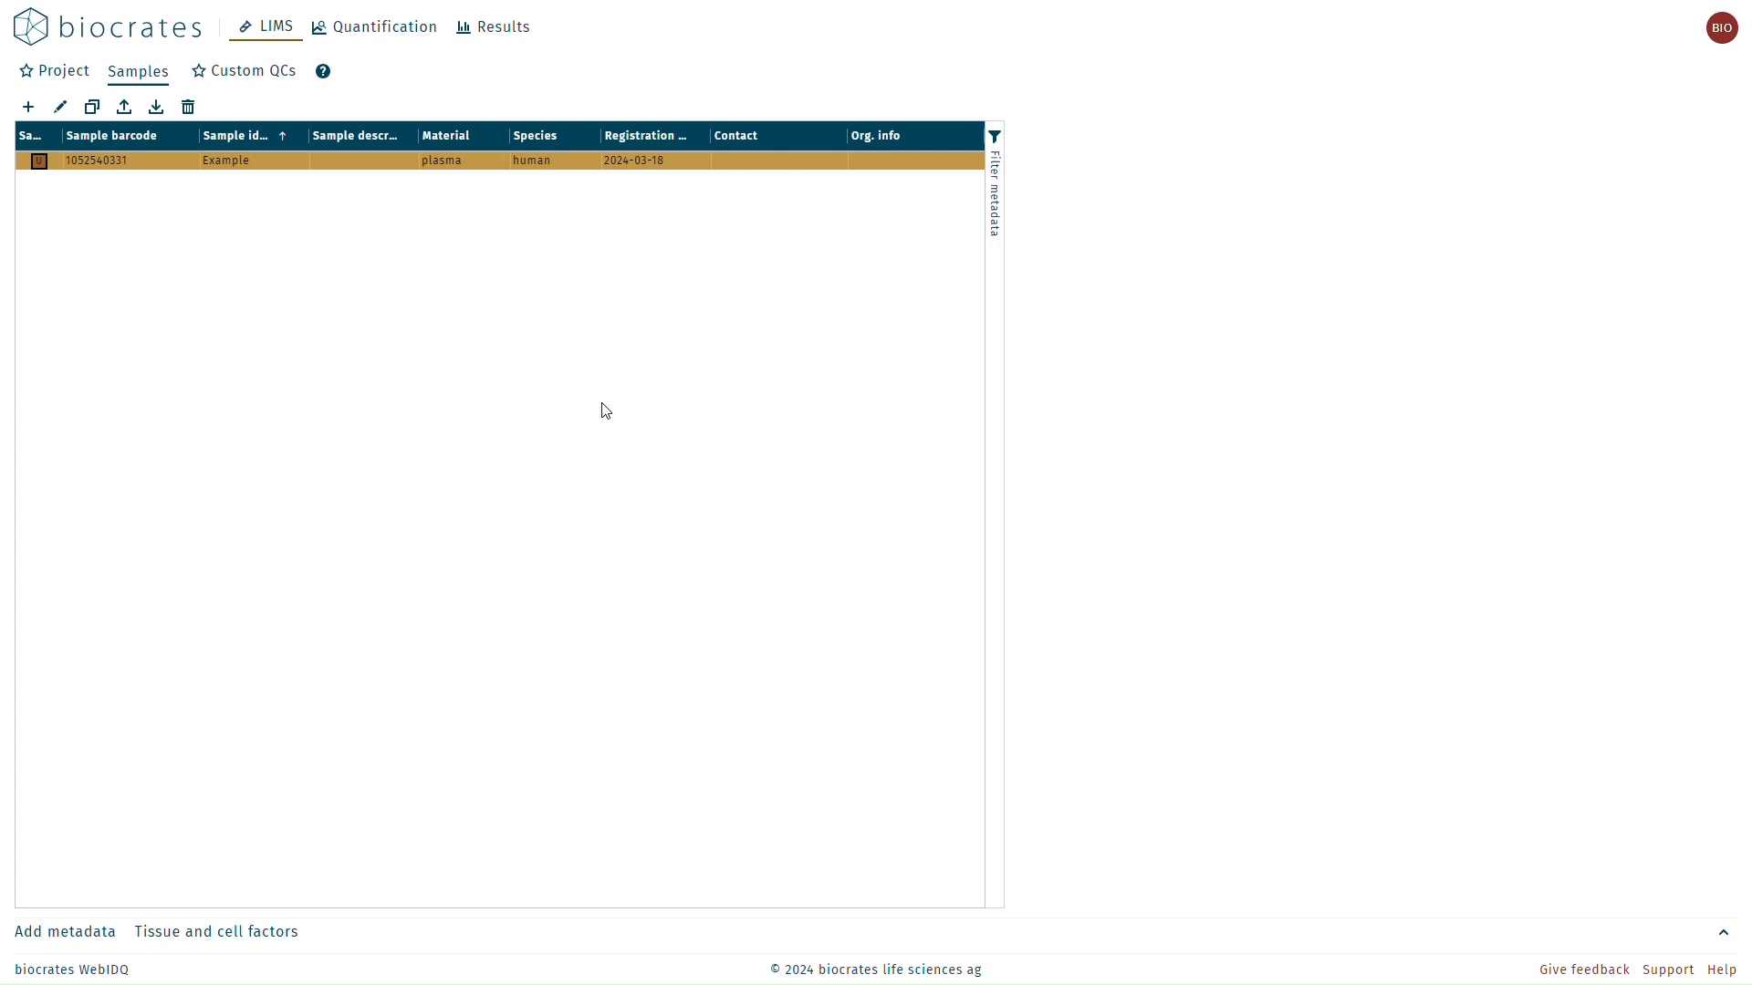
# Step: In the sample's tissue and cell factors, set the tissue factor to 0, cell number to 1000000 and cell extraction volume to 100
pyautogui.click(275, 932)
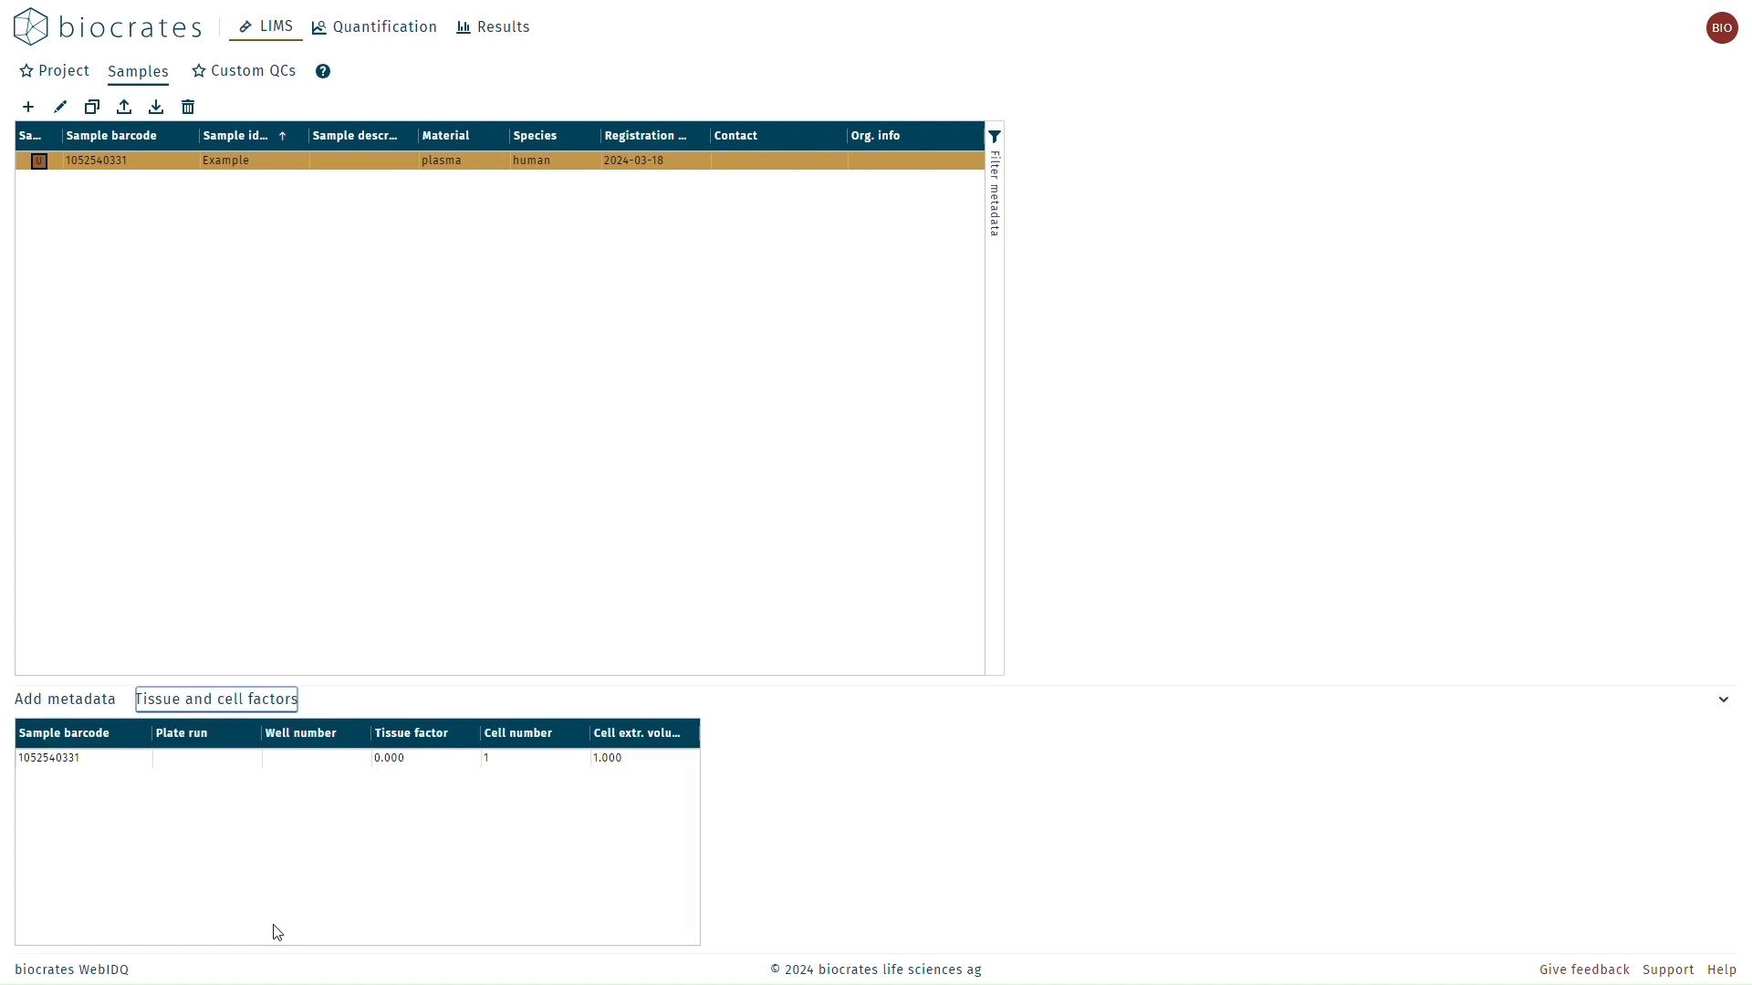
pyautogui.click(225, 772)
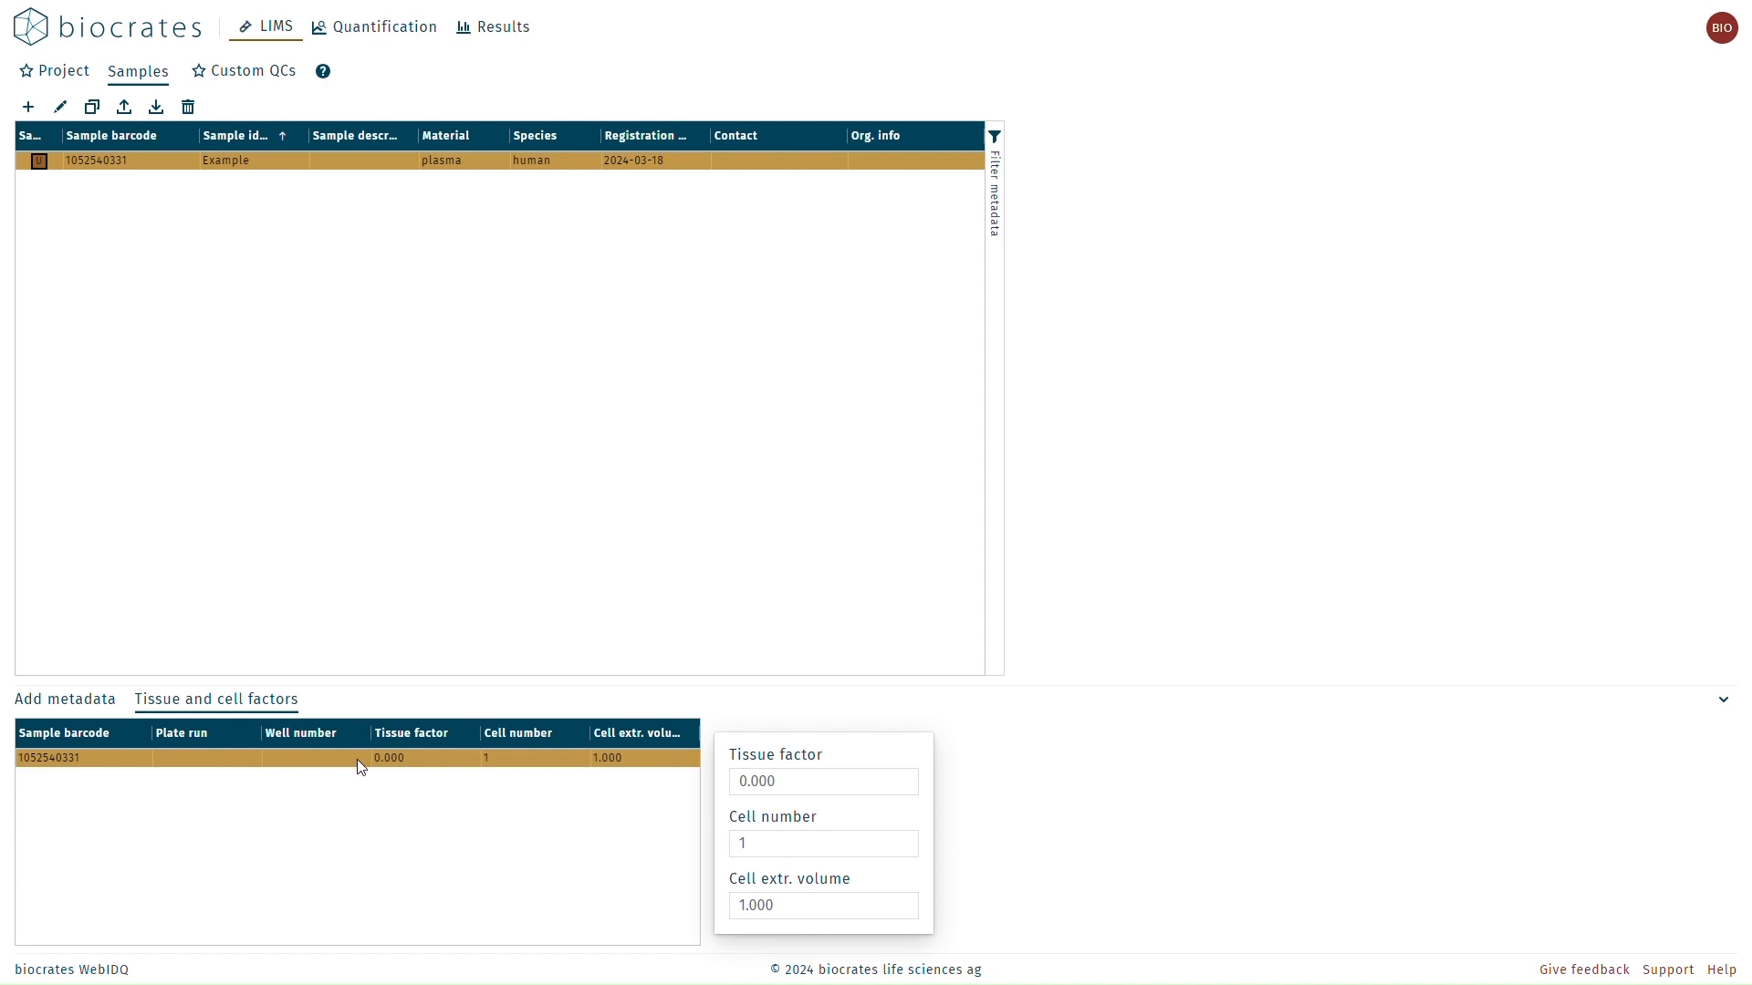
pyautogui.click(783, 781)
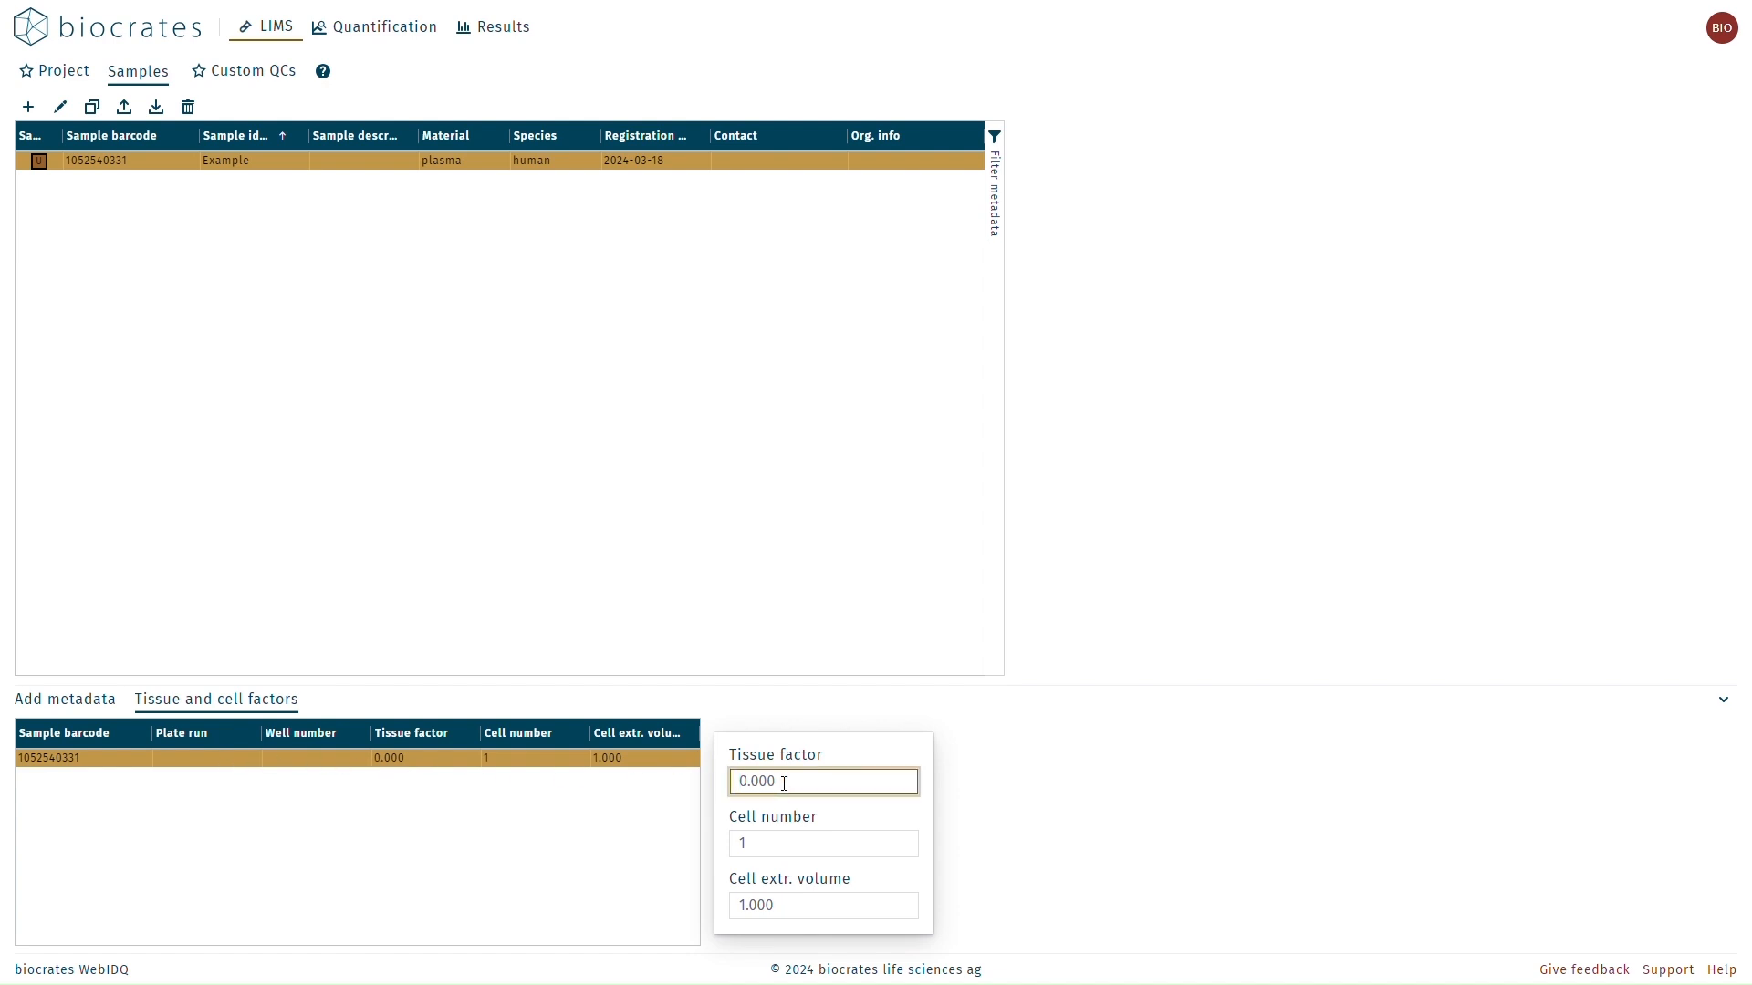
pyautogui.write('3')
pyautogui.click(781, 845)
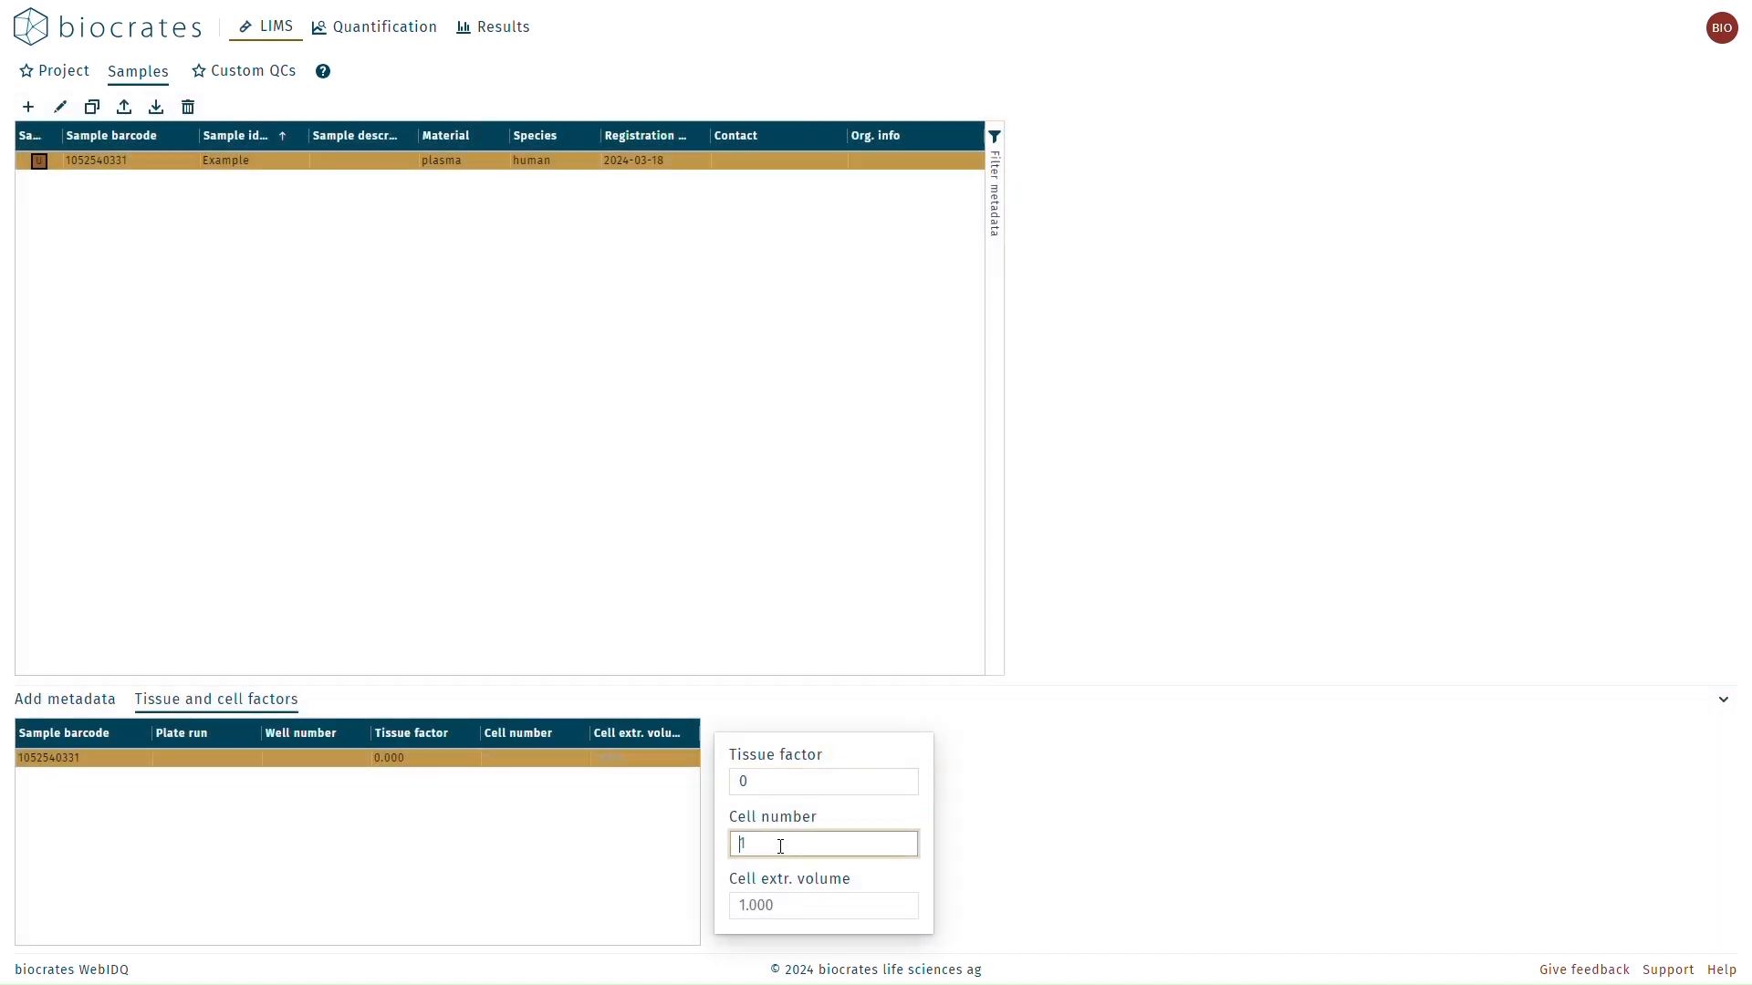
pyautogui.write('1000000')
pyautogui.click(757, 906)
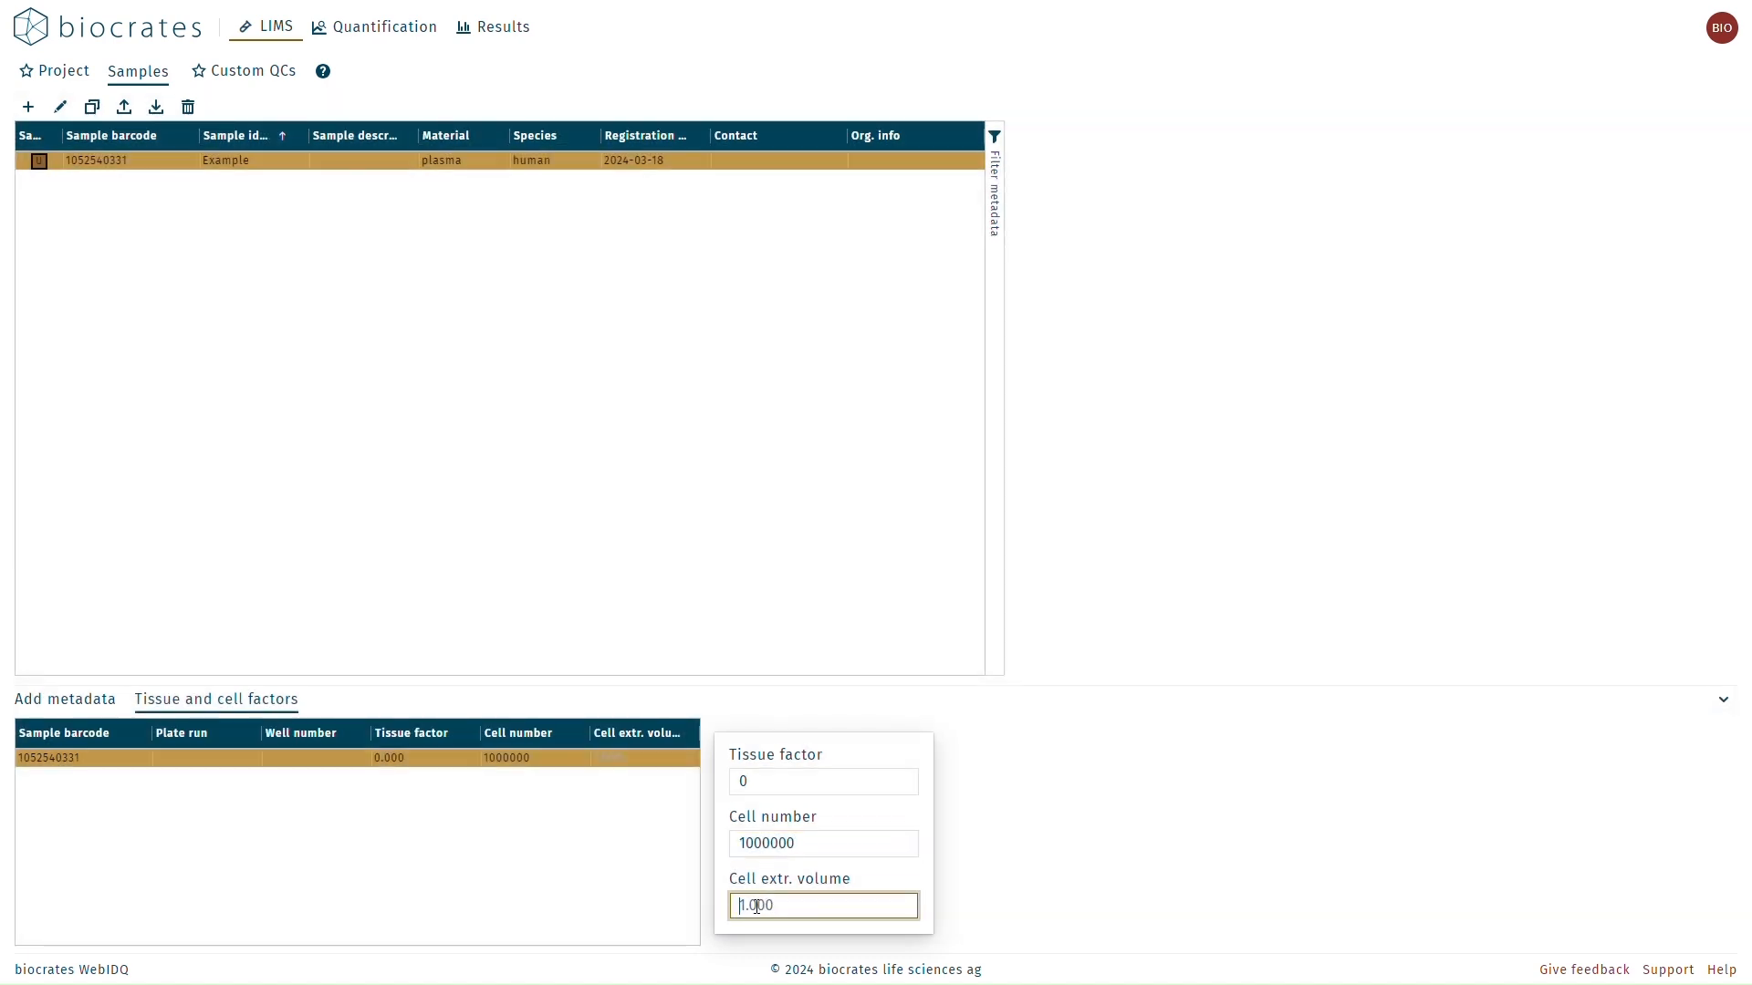
pyautogui.write('100')
pyautogui.click(660, 918)
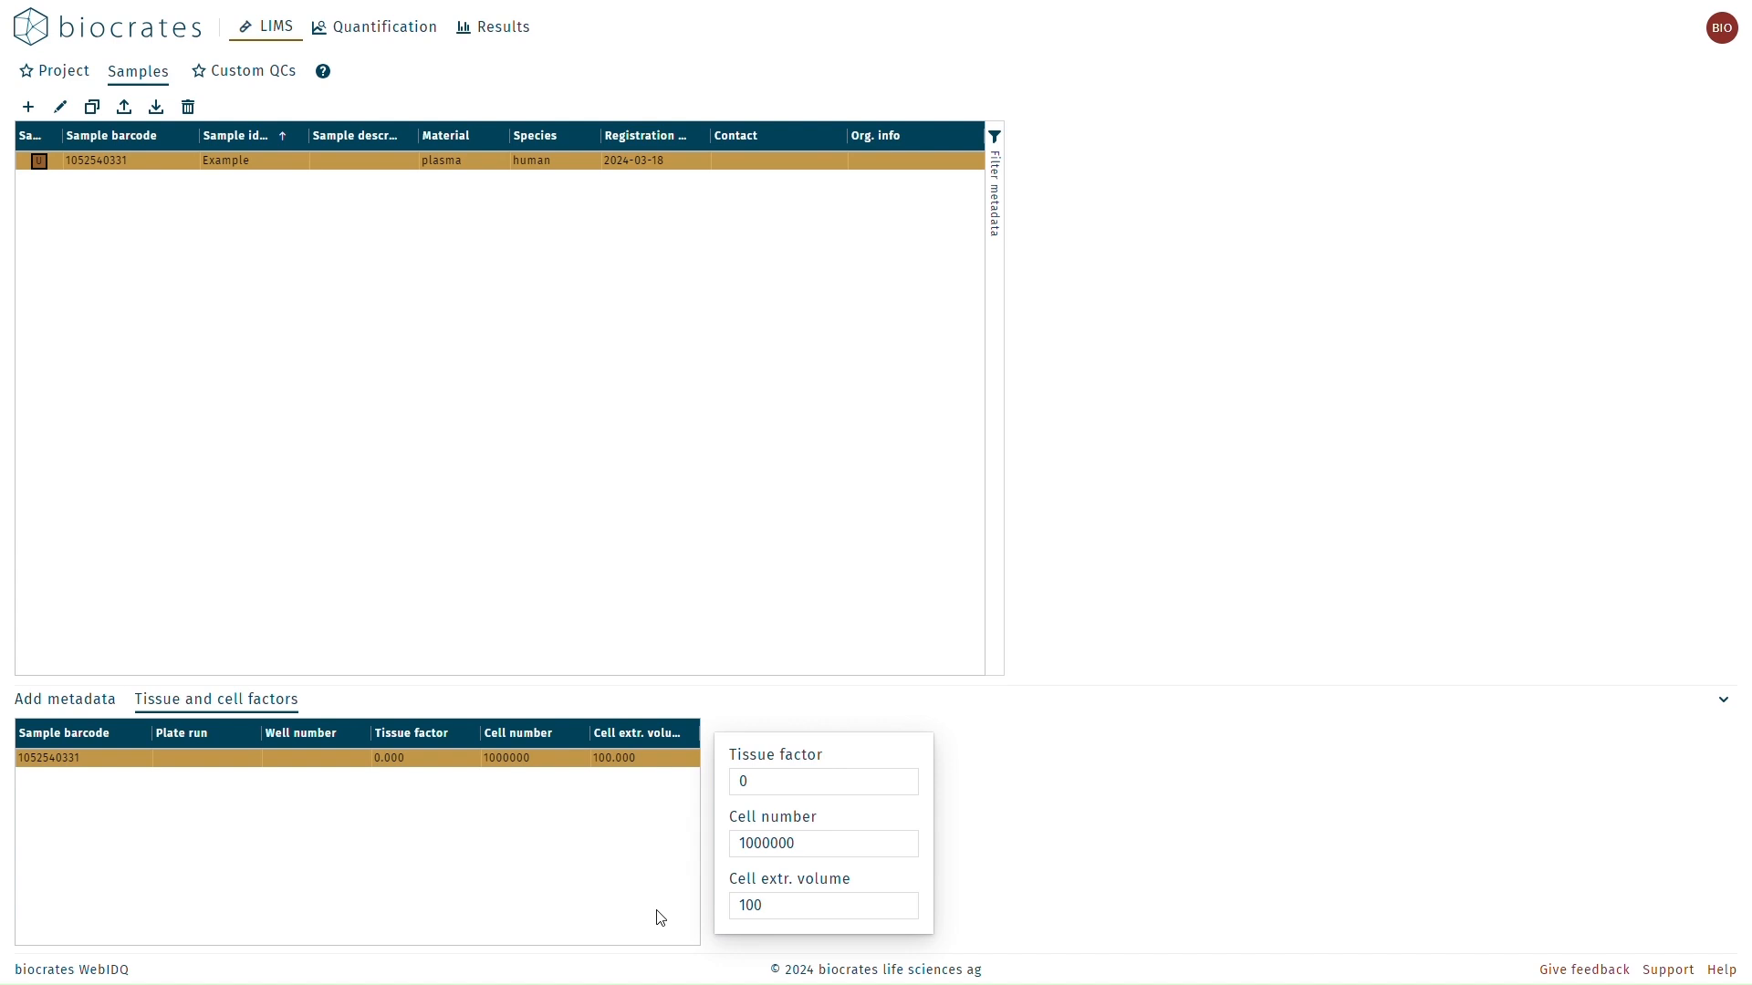
# Step: Deselect the sample, start a sample import and upload "sample list.csv" from the Sample list folder
pyautogui.click(207, 371)
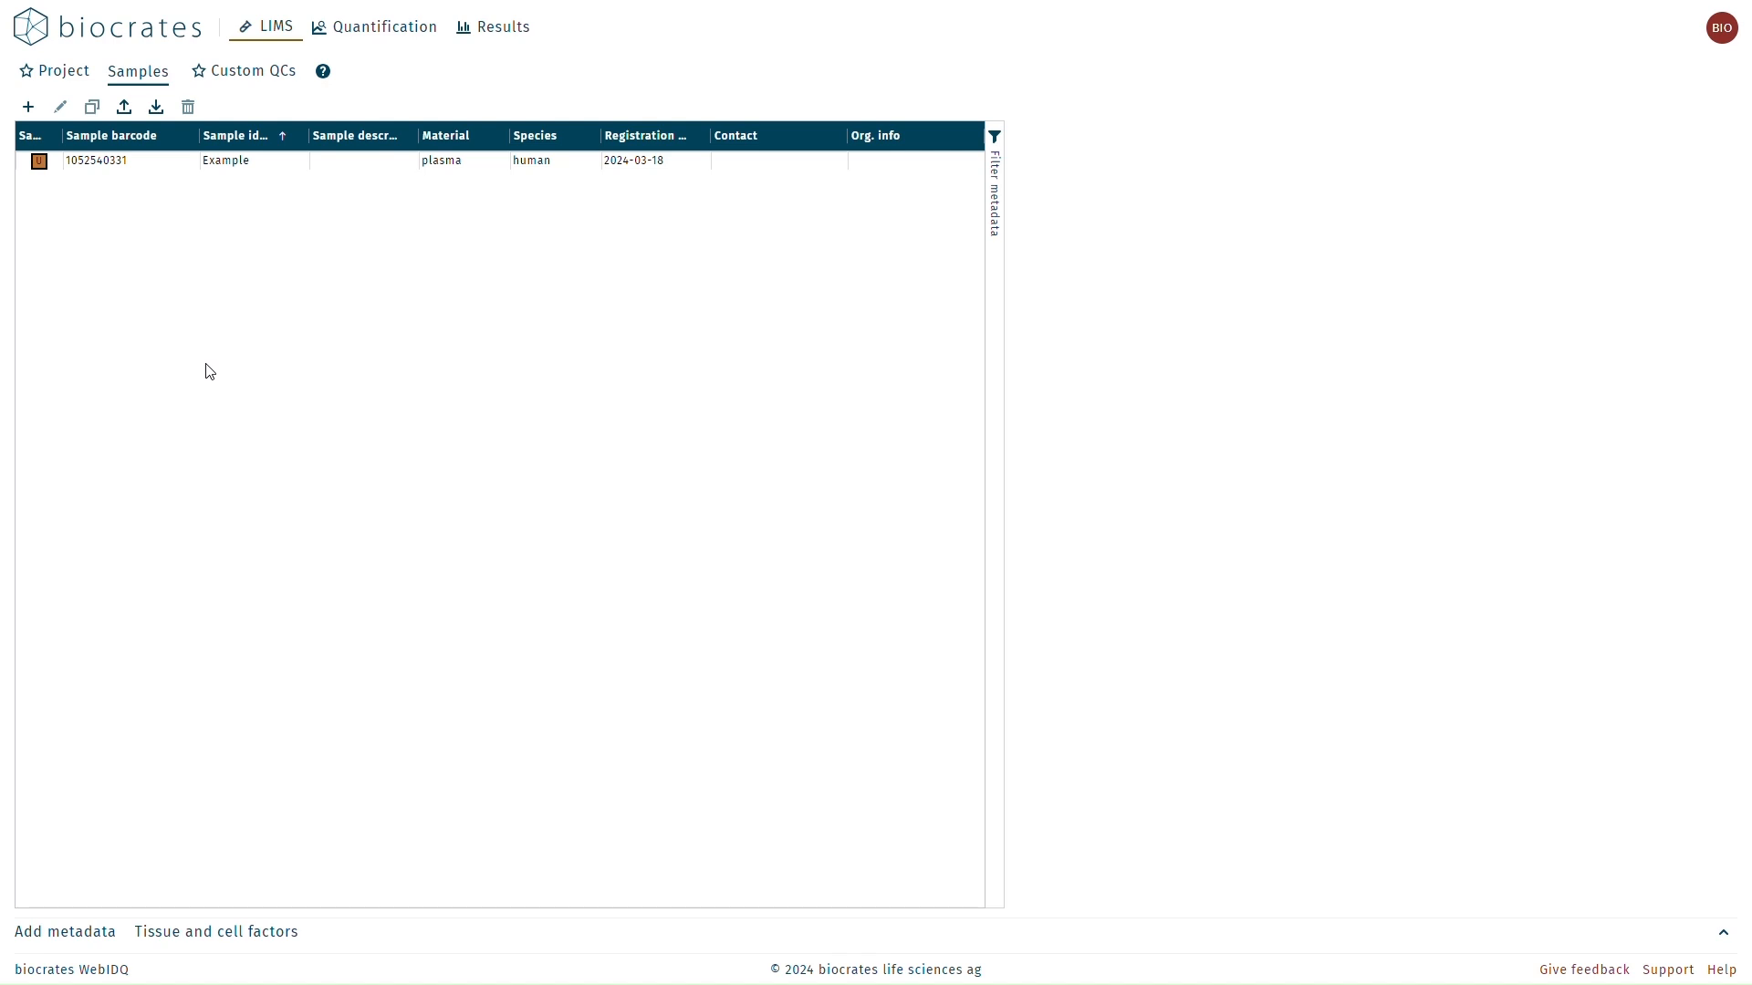
pyautogui.click(154, 109)
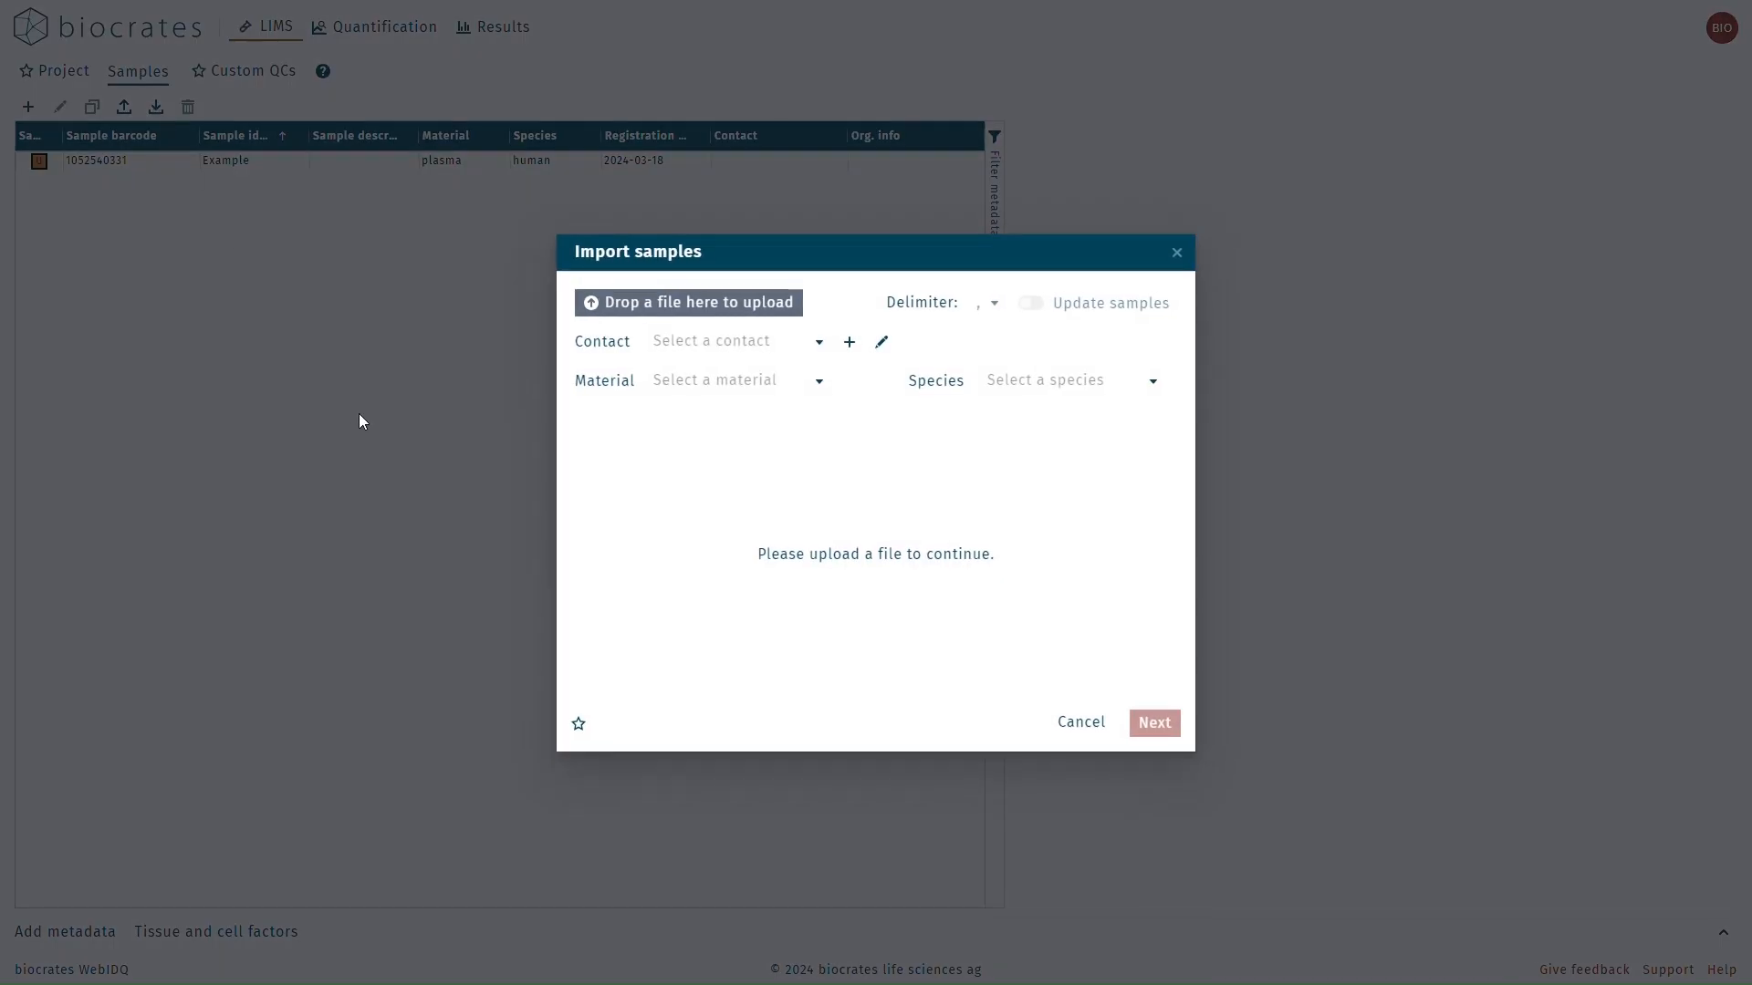
pyautogui.hotkey('alt', 'Tab')
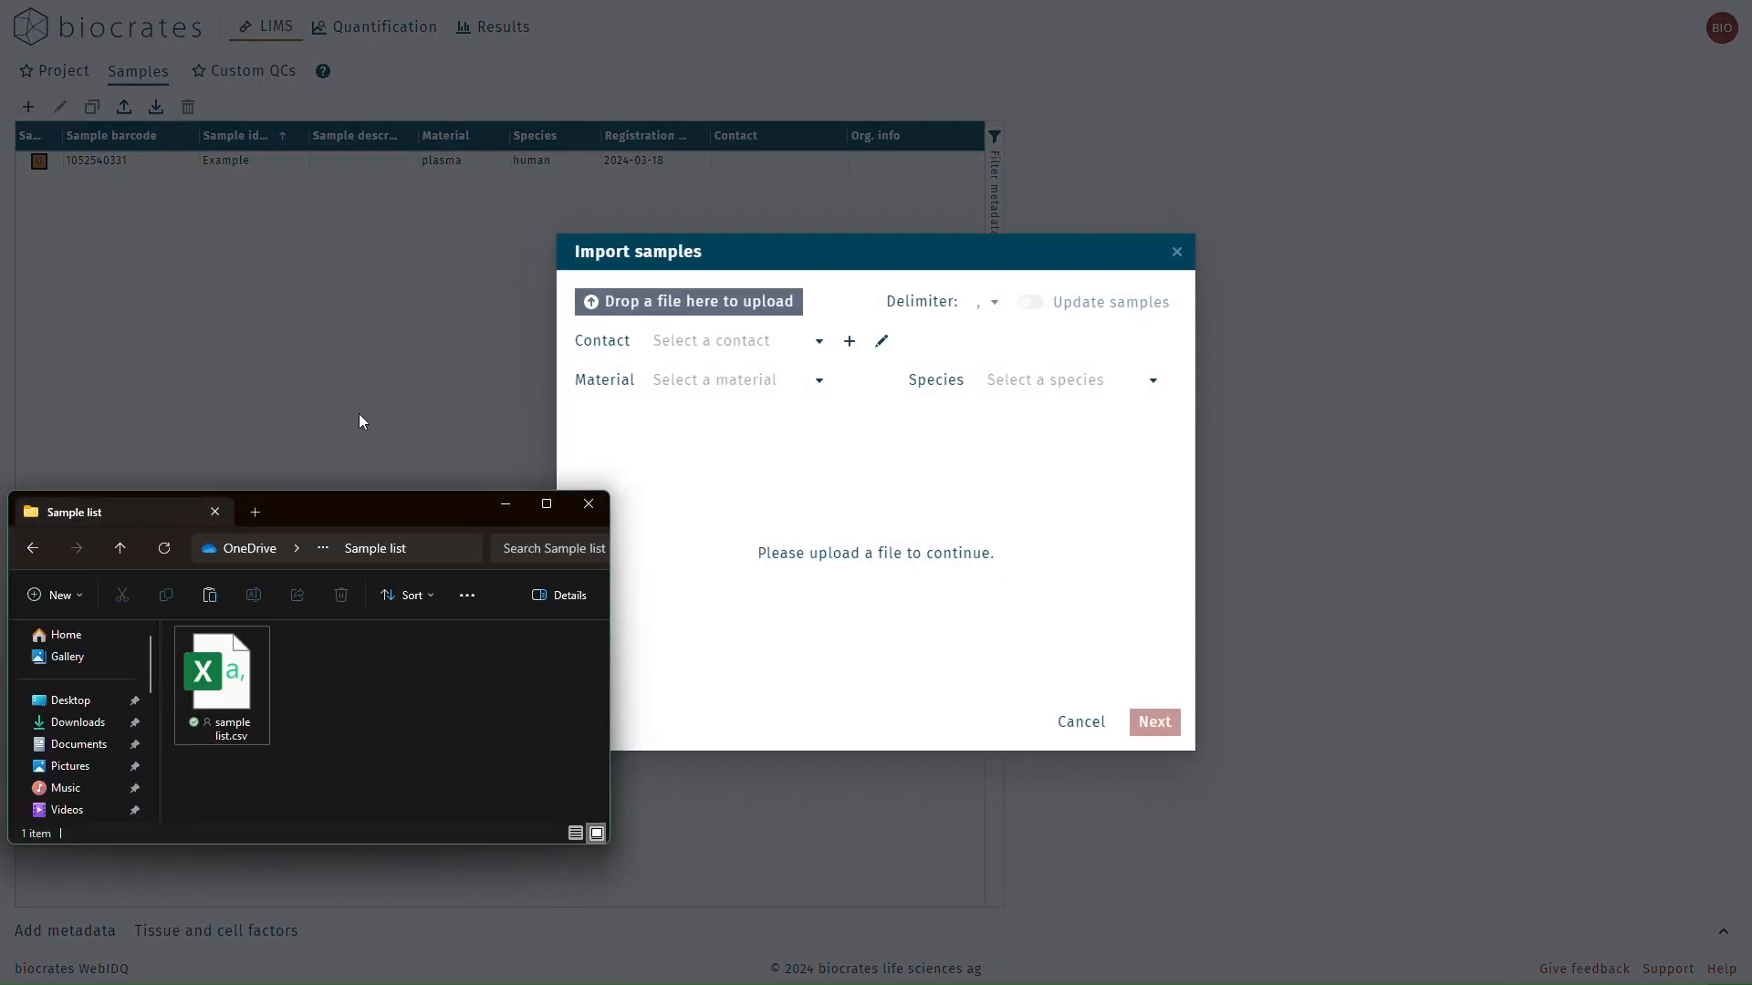
pyautogui.moveTo(223, 699); pyautogui.dragTo(683, 294)
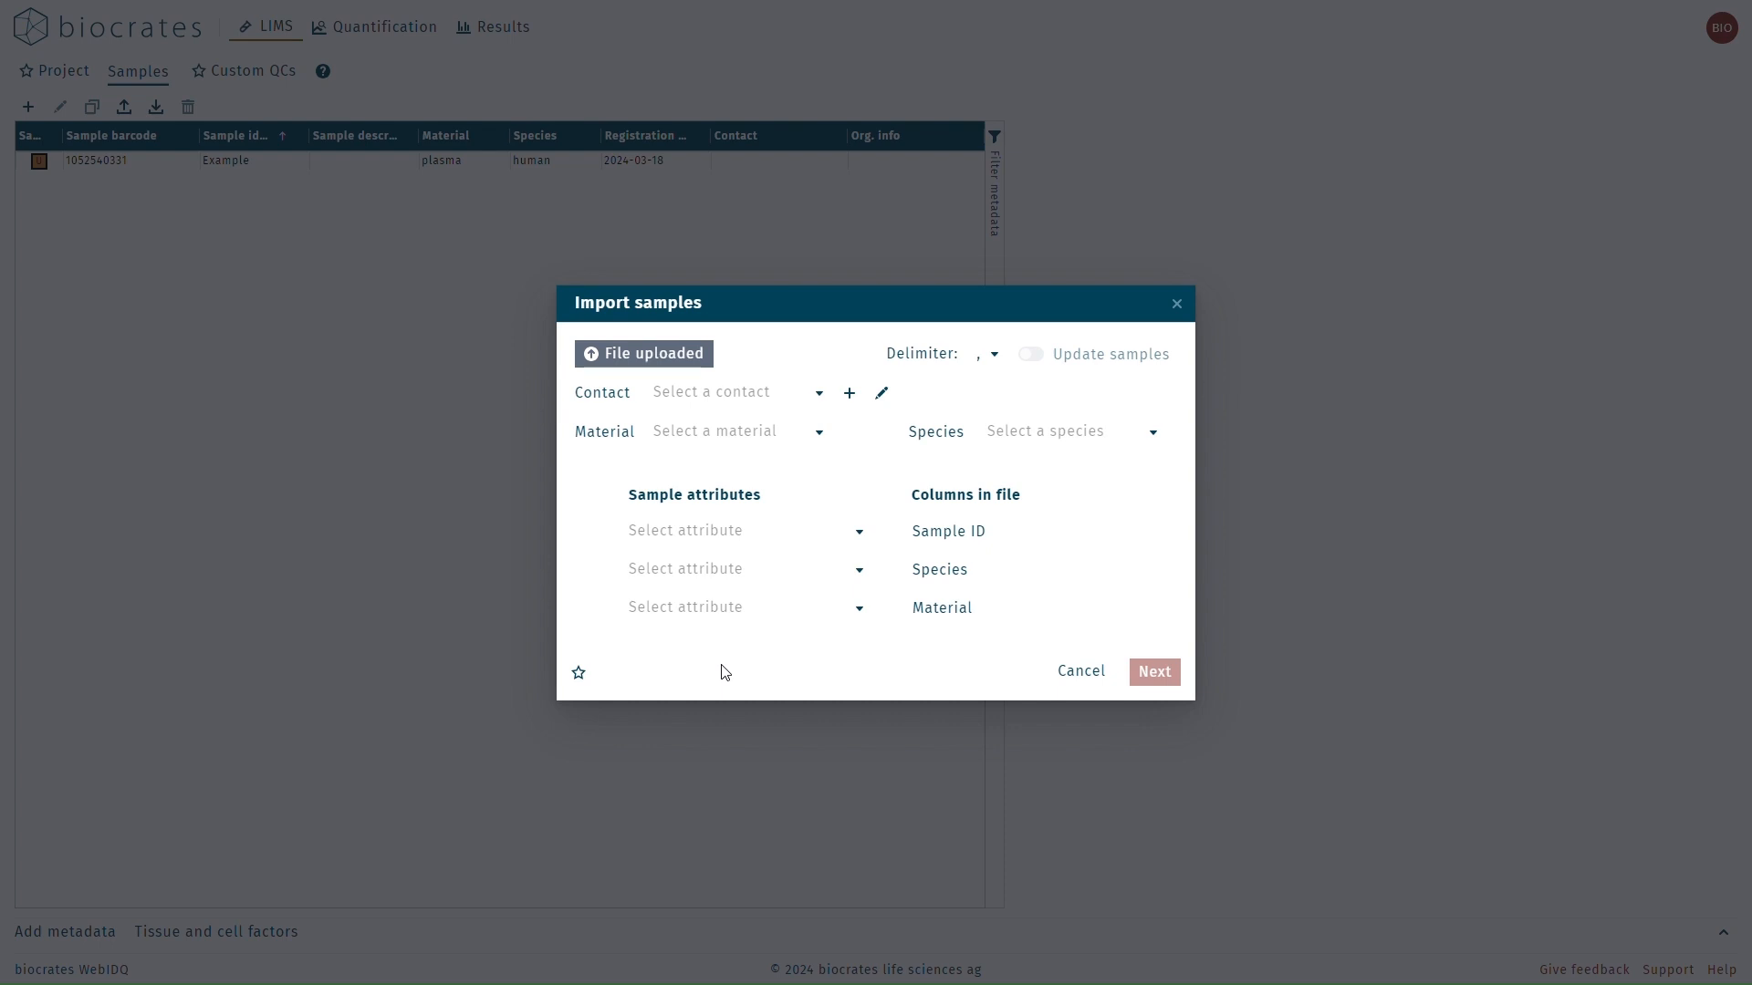
# Step: Map the file columns Sample ID, Species and Material to the attributes Sample identifier, Species and Material
pyautogui.click(729, 443)
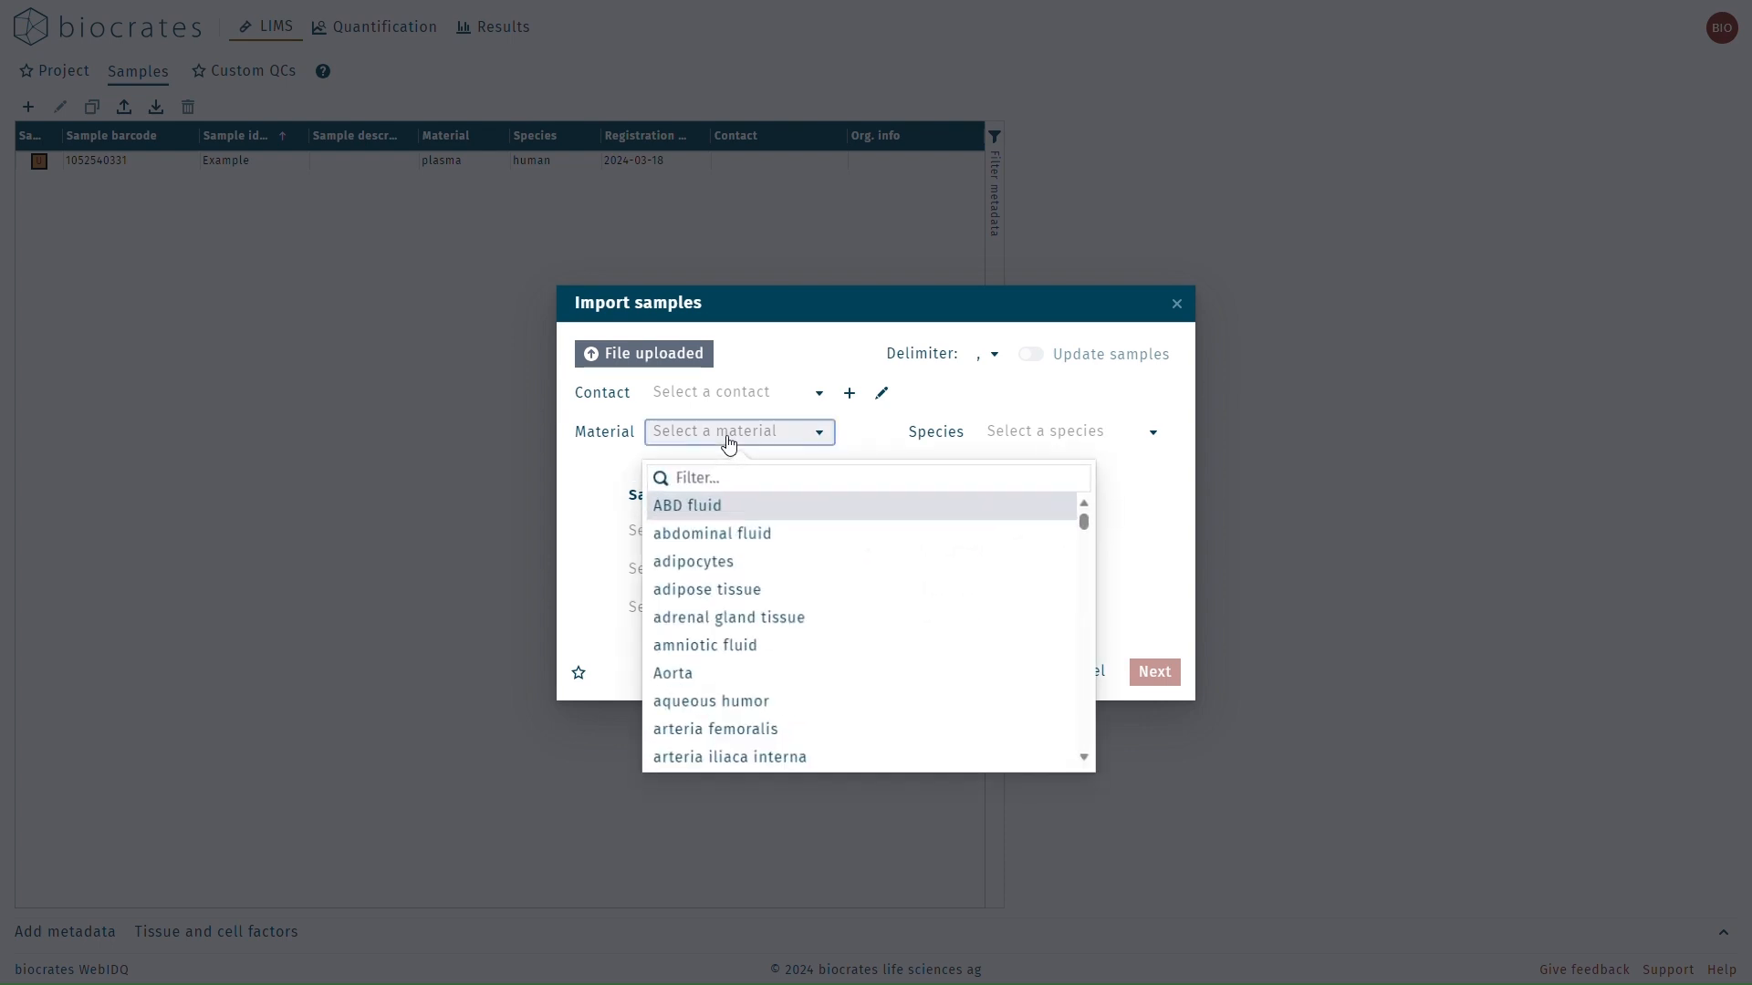
pyautogui.scroll(-3, 750, 529)
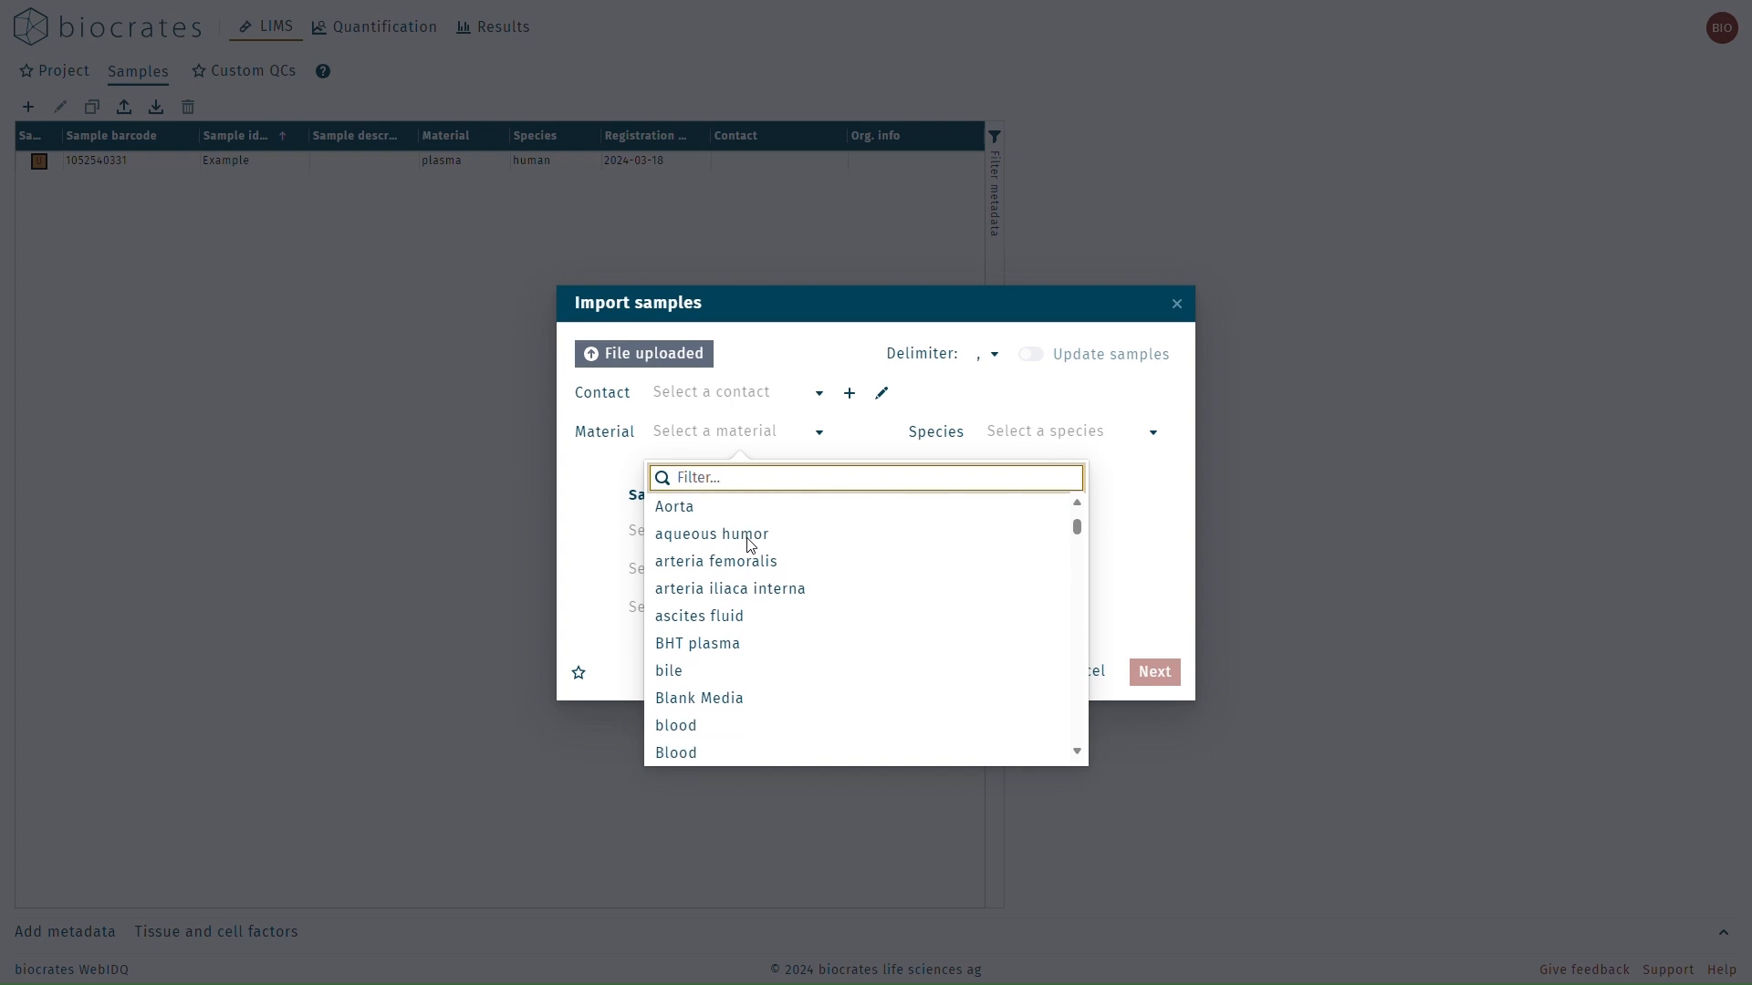
pyautogui.scroll(-5, 750, 545)
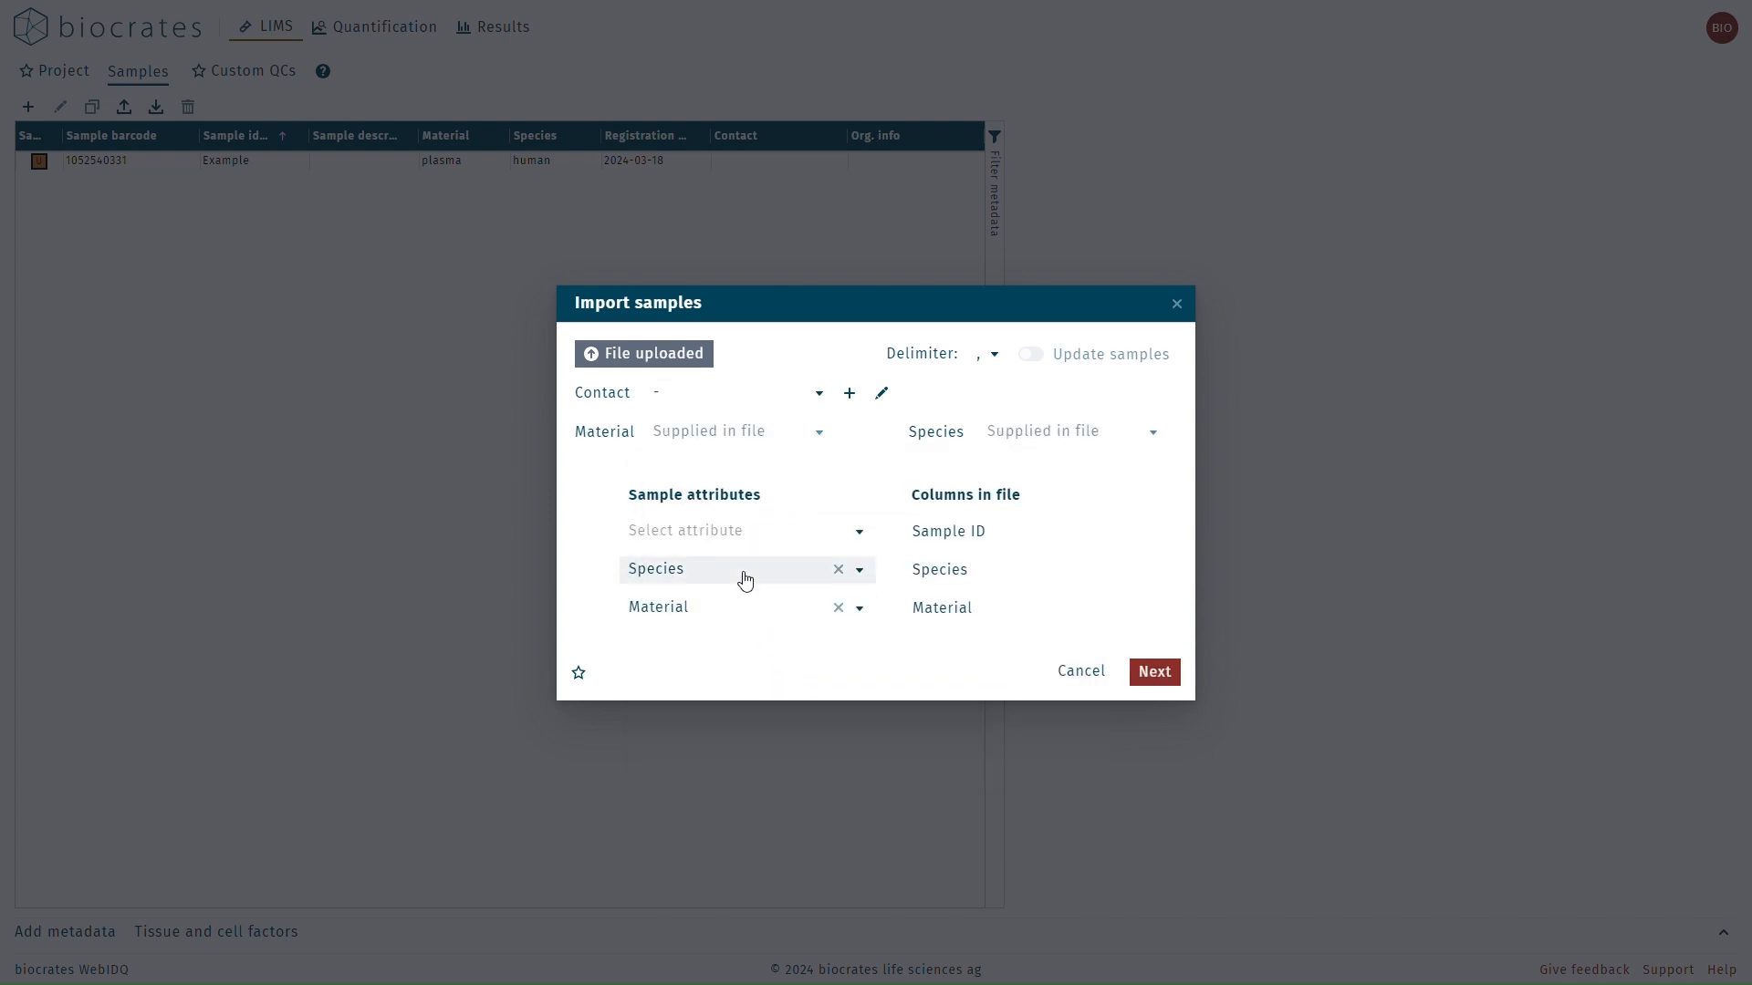
pyautogui.click(724, 536)
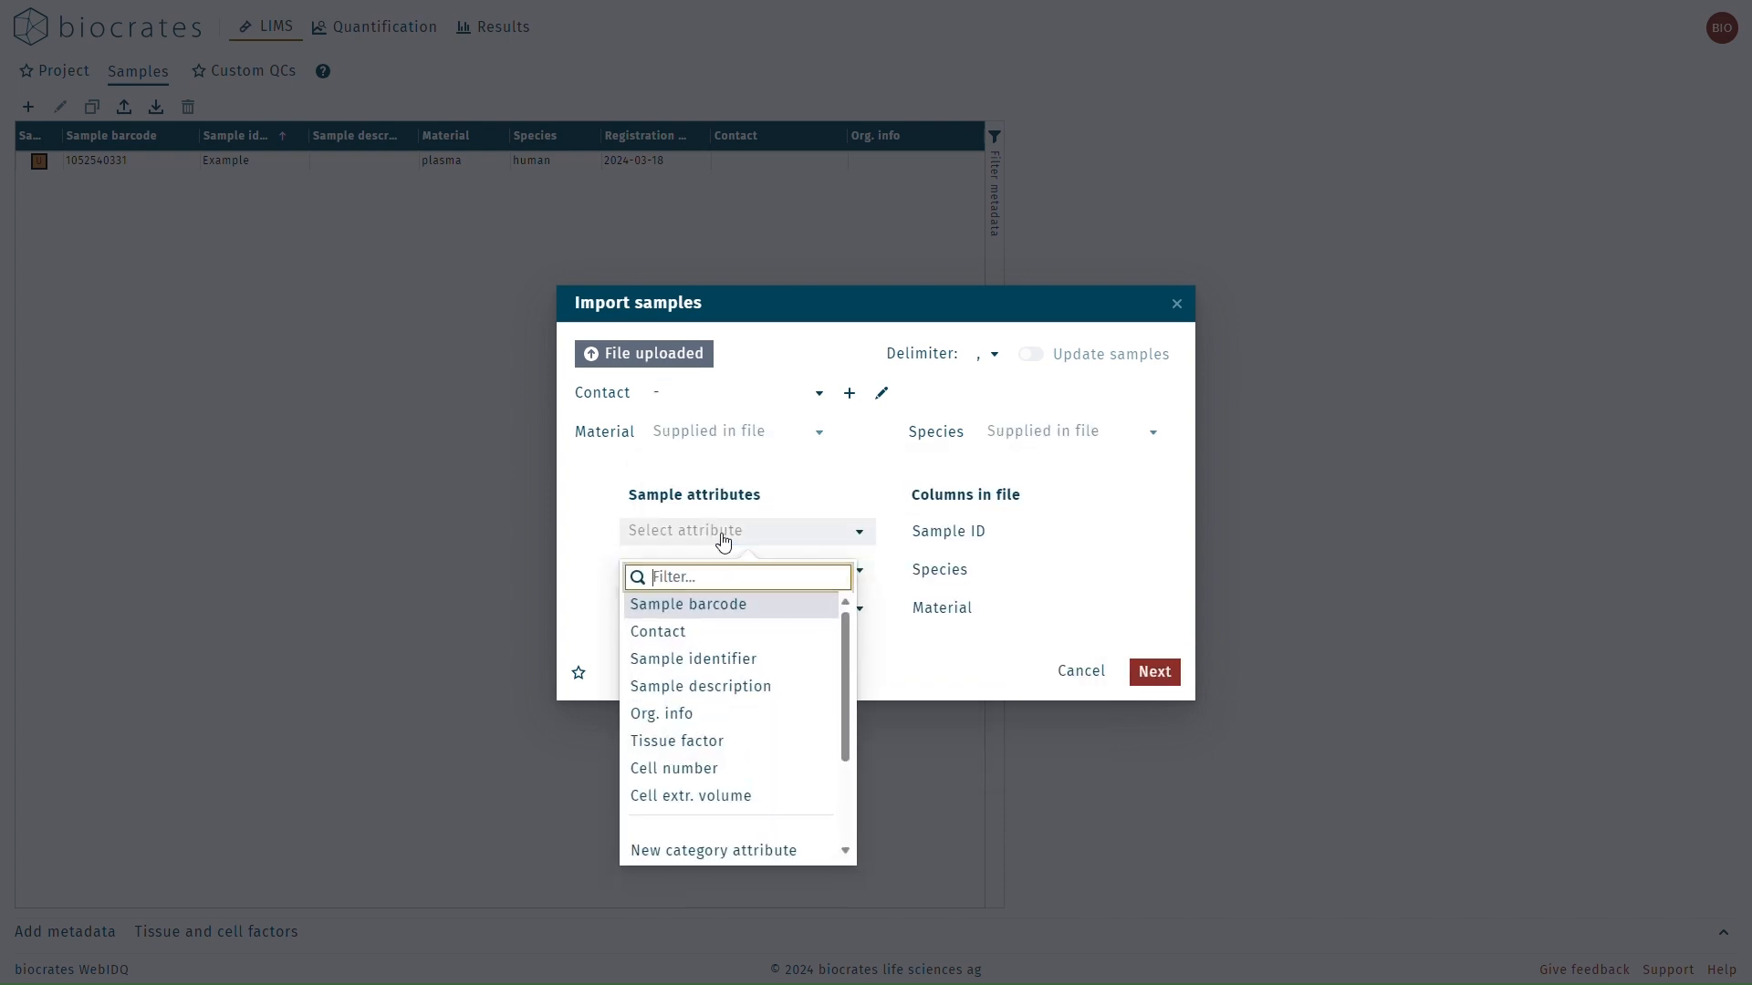
pyautogui.click(727, 659)
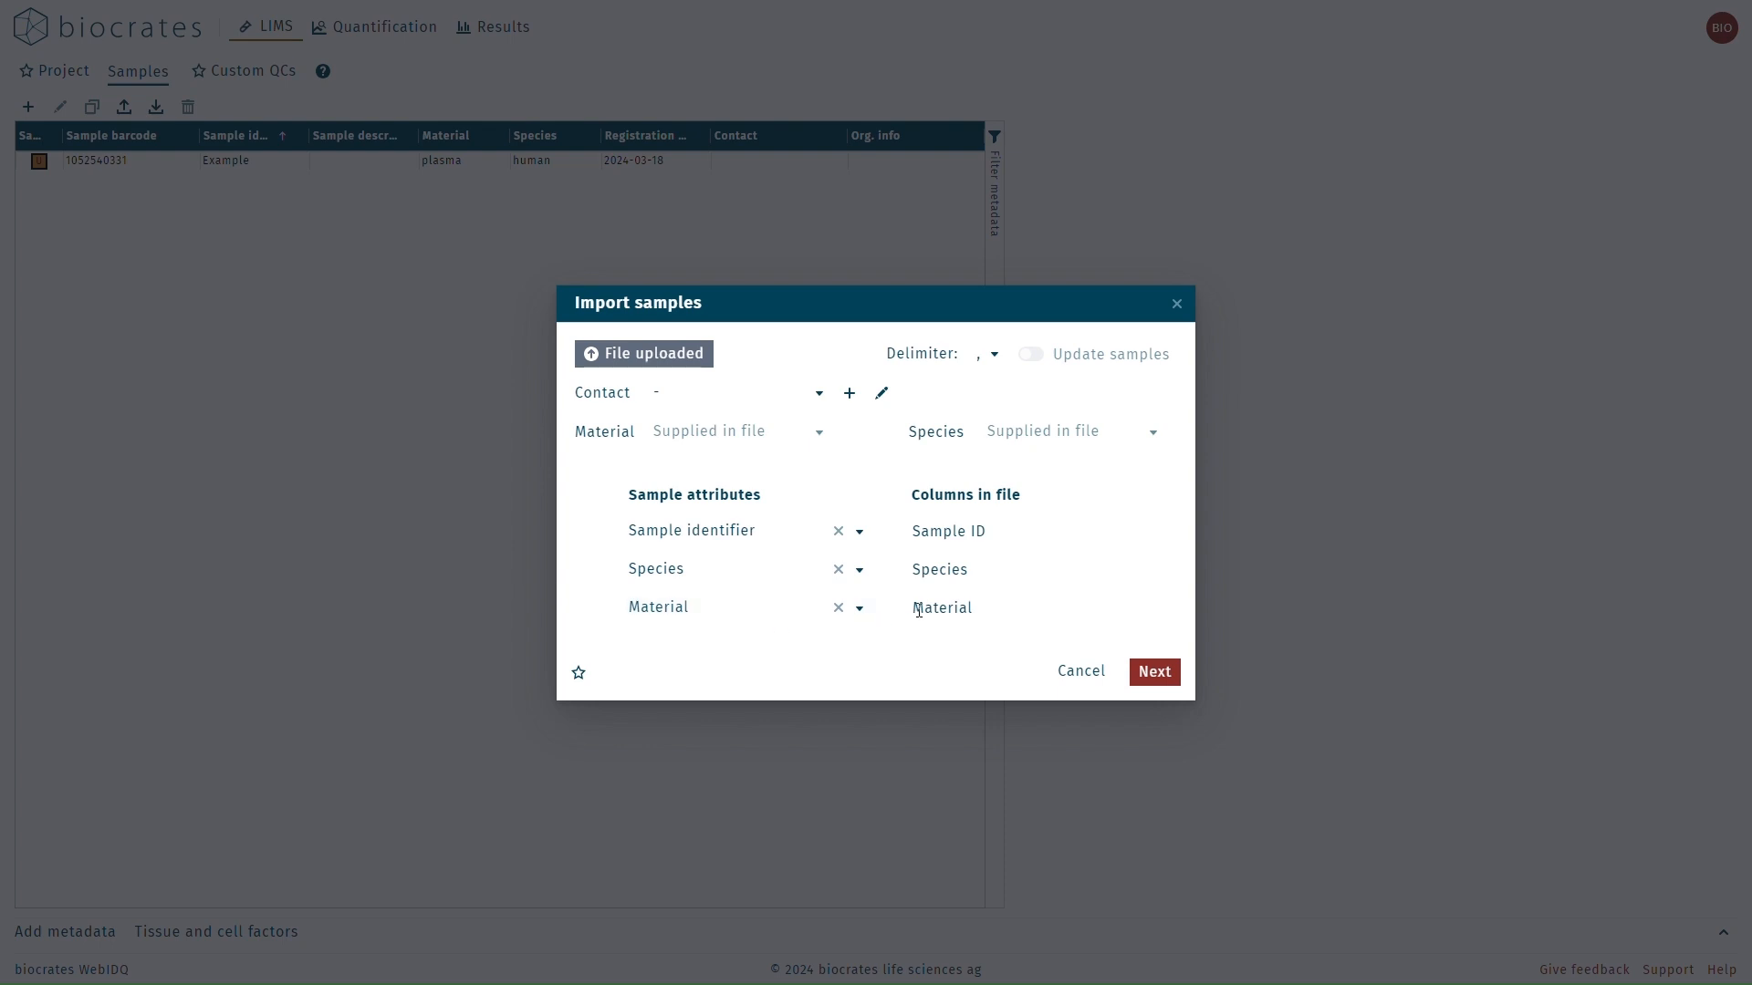
# Step: Clear the attribute mapped to the file's Material column and set the material for all imported samples to plasma
pyautogui.click(838, 608)
pyautogui.click(762, 444)
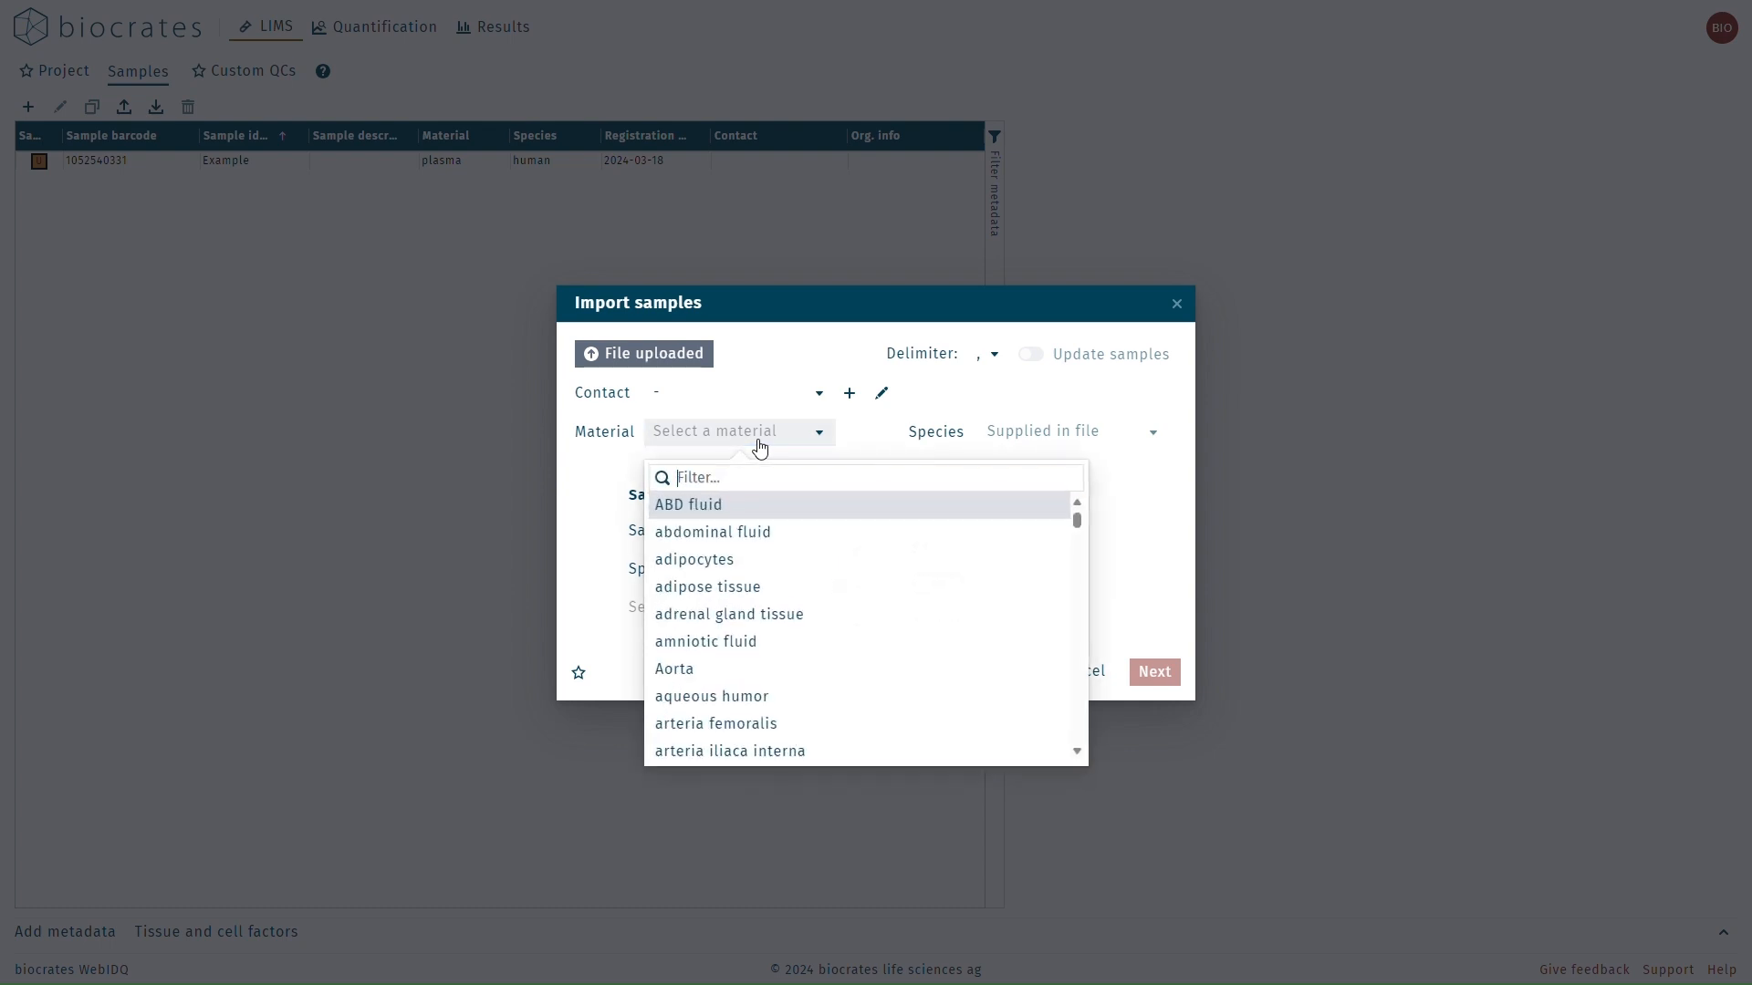
pyautogui.write('plasma')
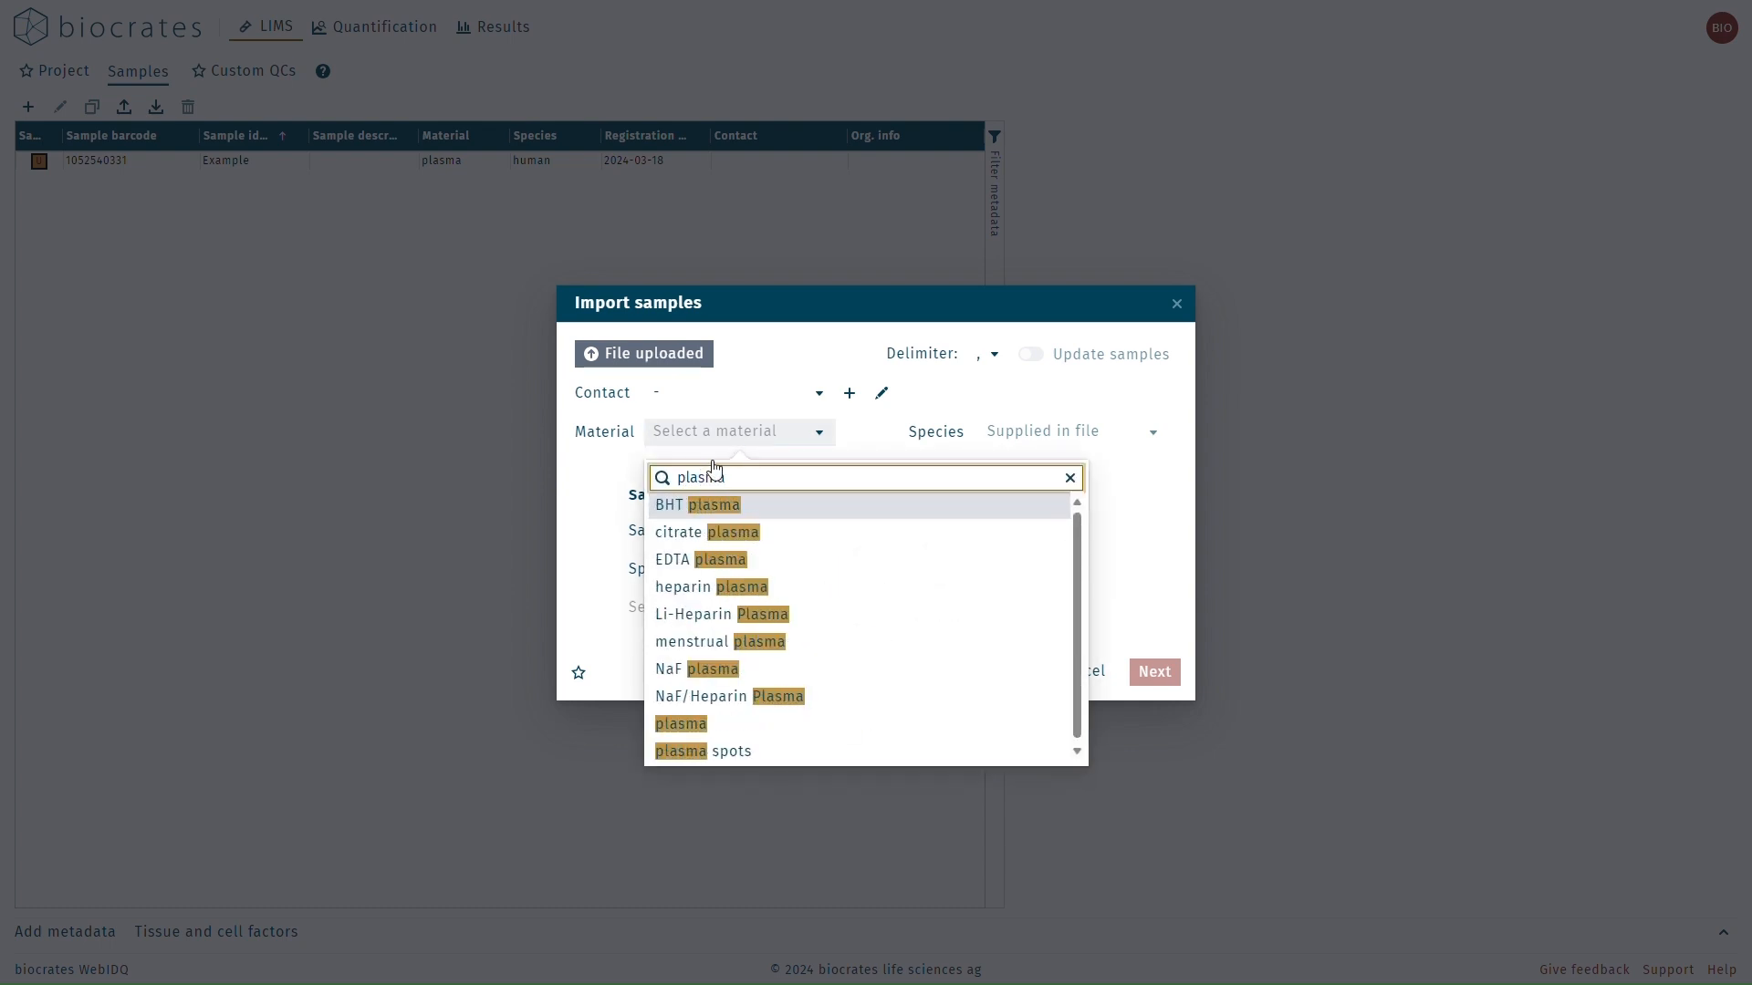
pyautogui.click(699, 724)
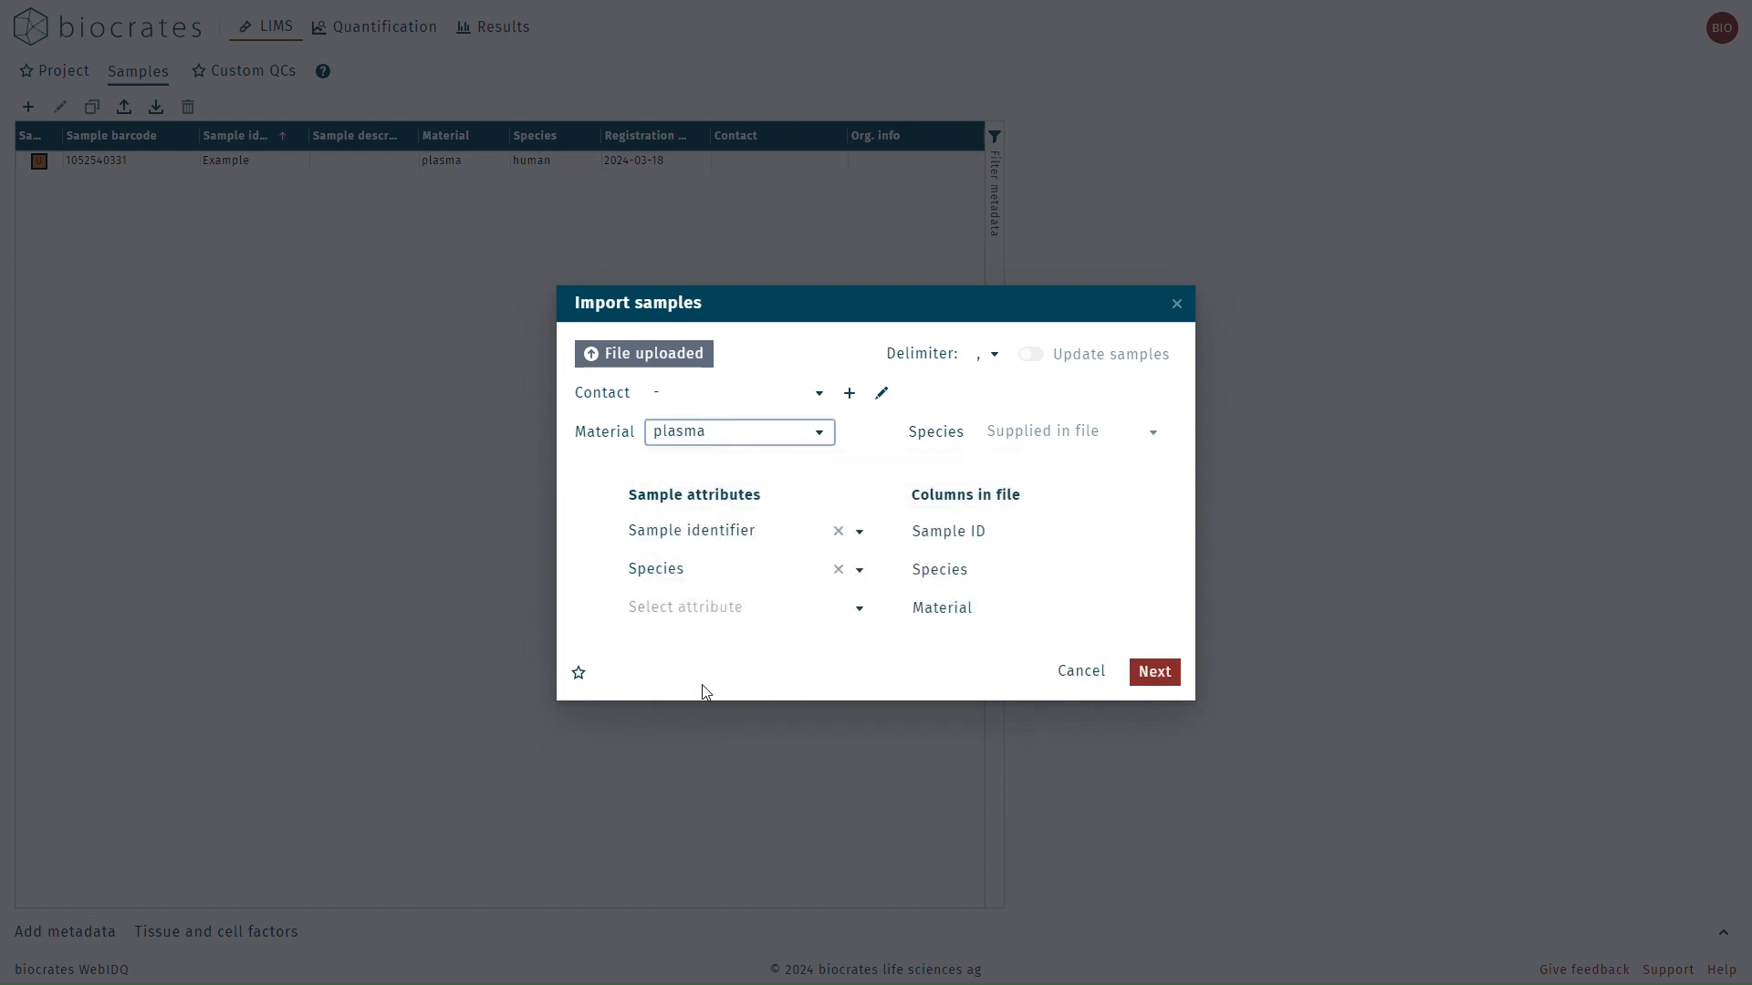
# Step: Review the attributes available for the unmapped Material column and the delimiter options for the import file
pyautogui.click(703, 610)
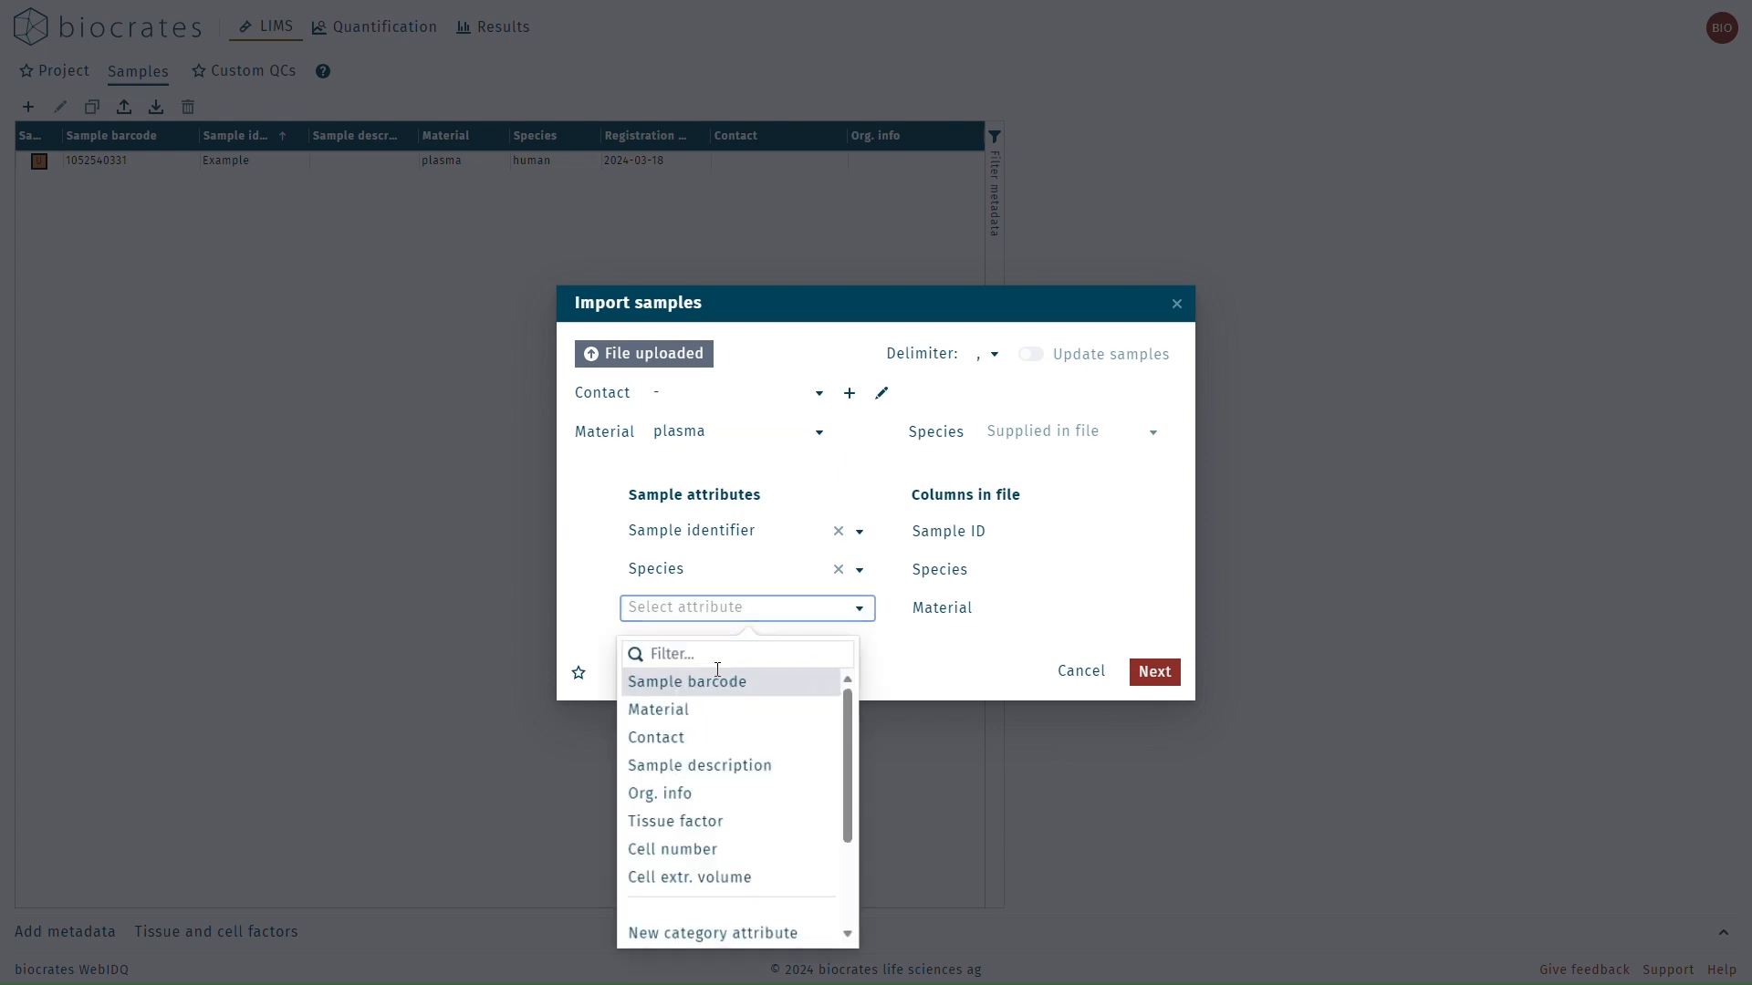
pyautogui.scroll(-3, 732, 759)
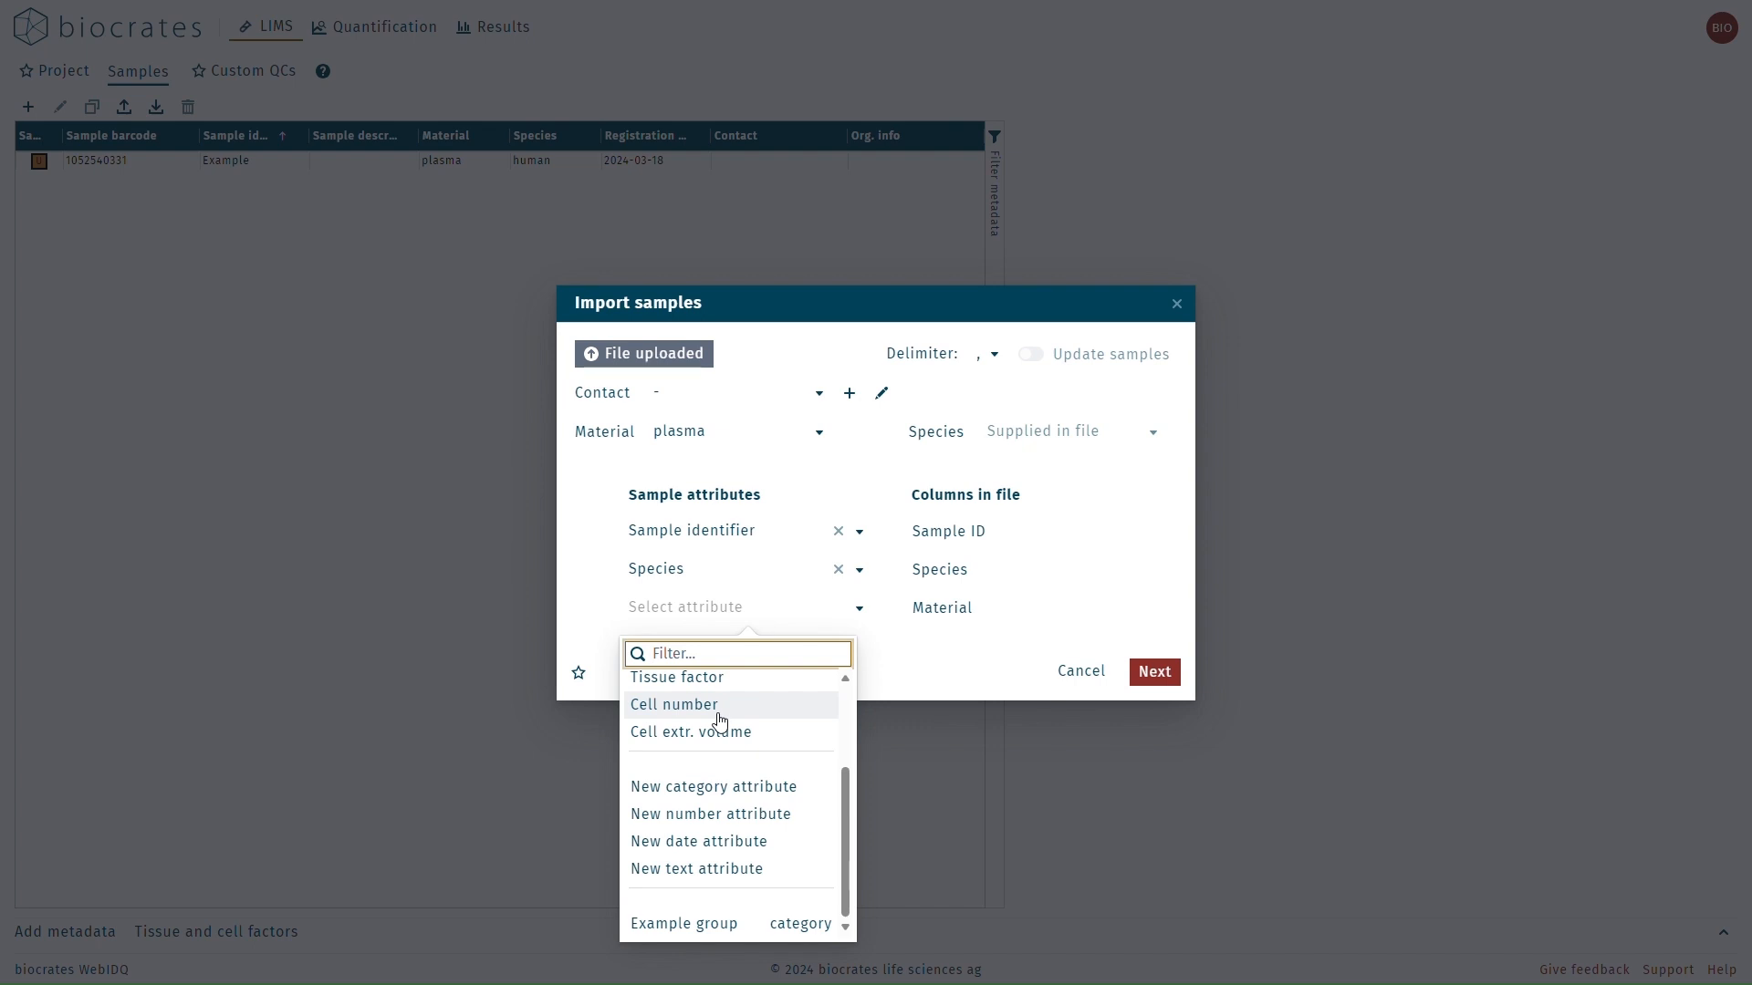
pyautogui.click(894, 678)
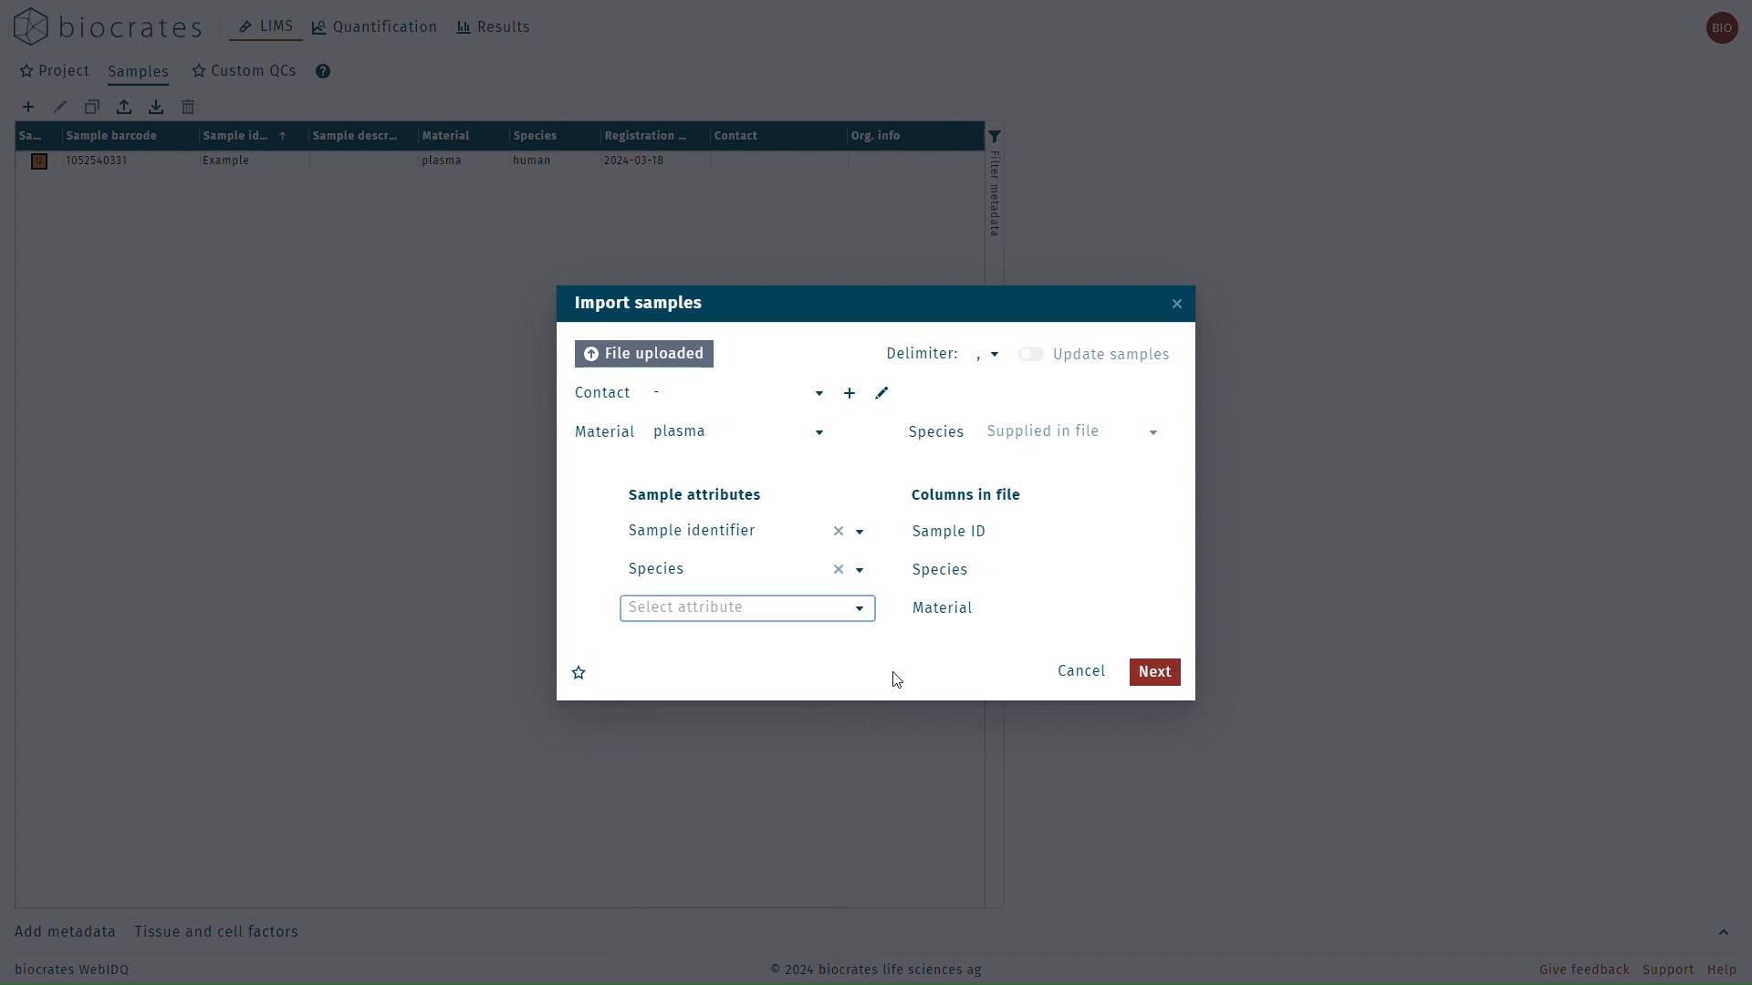
pyautogui.click(896, 679)
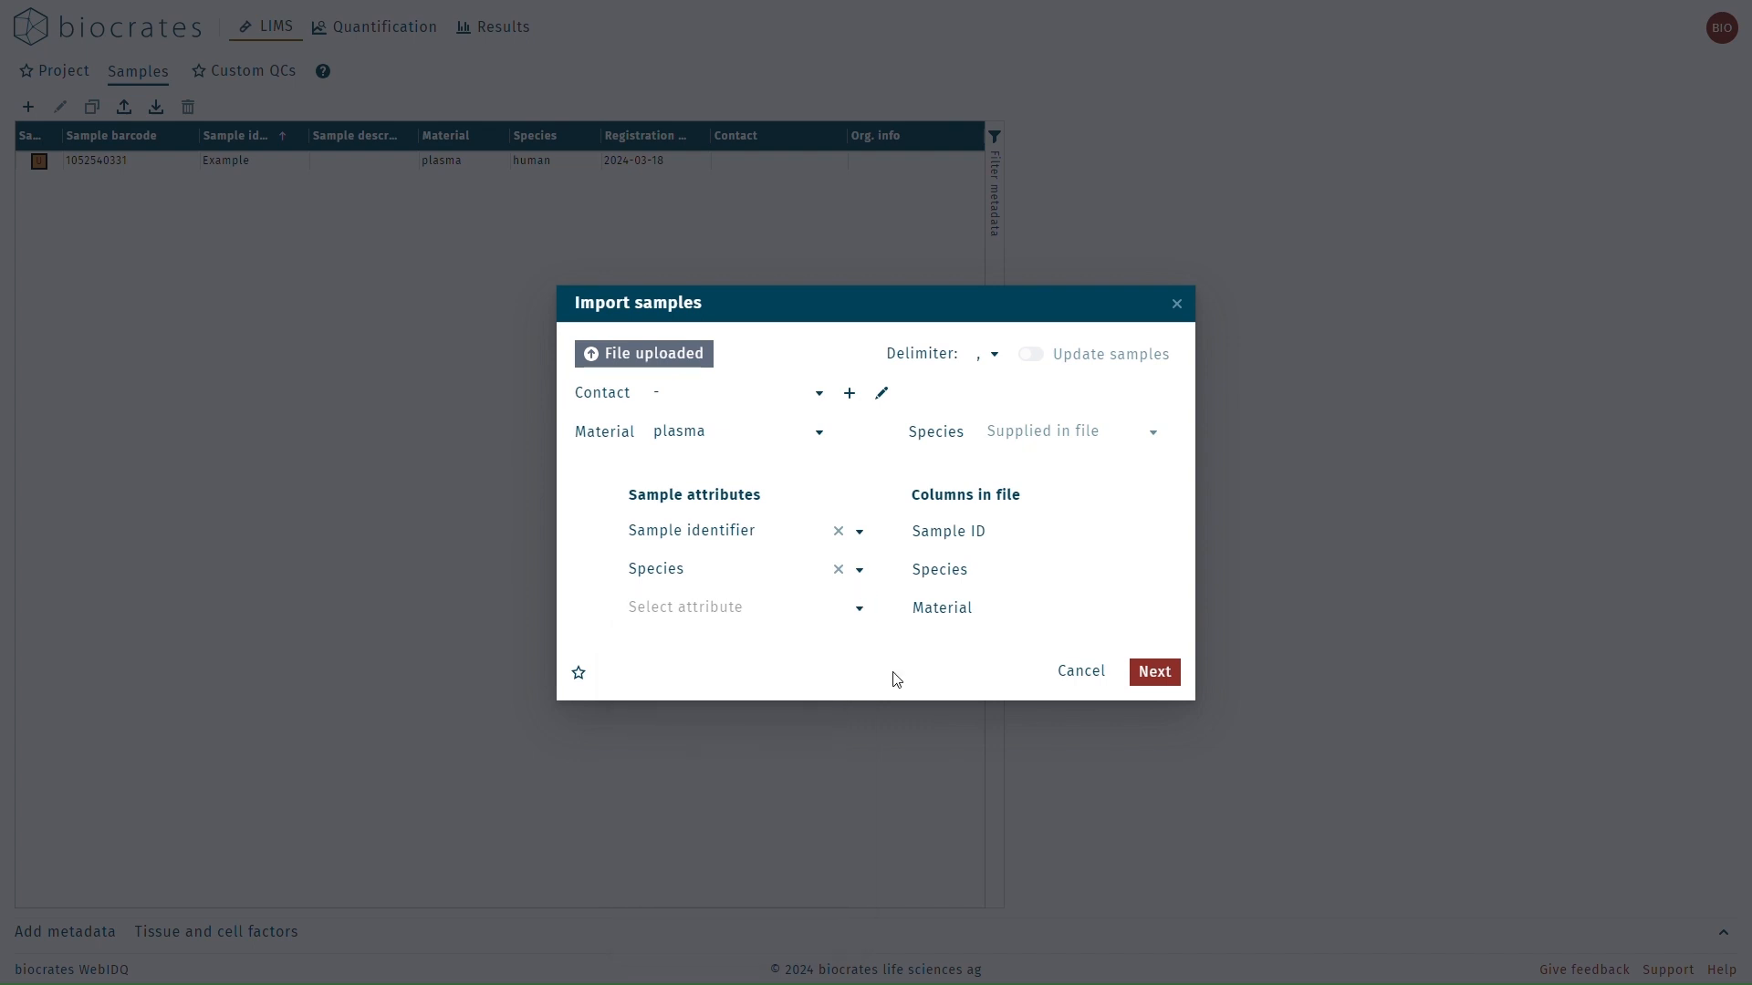
pyautogui.click(983, 363)
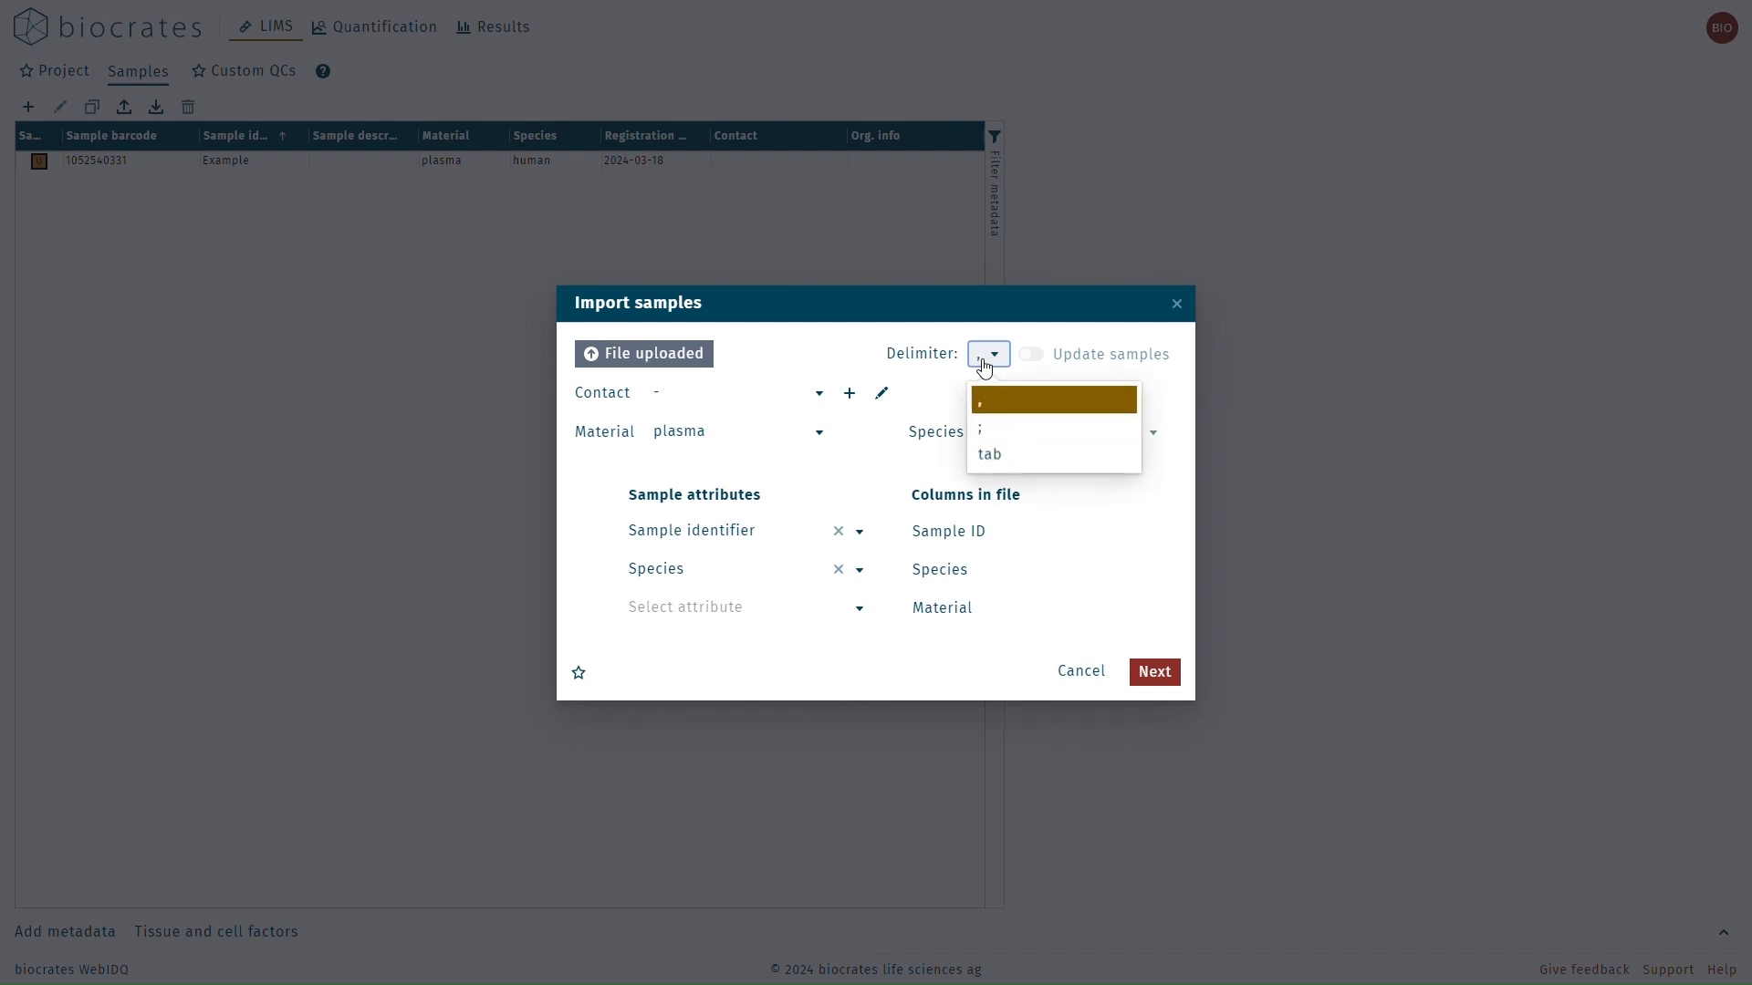
pyautogui.click(983, 363)
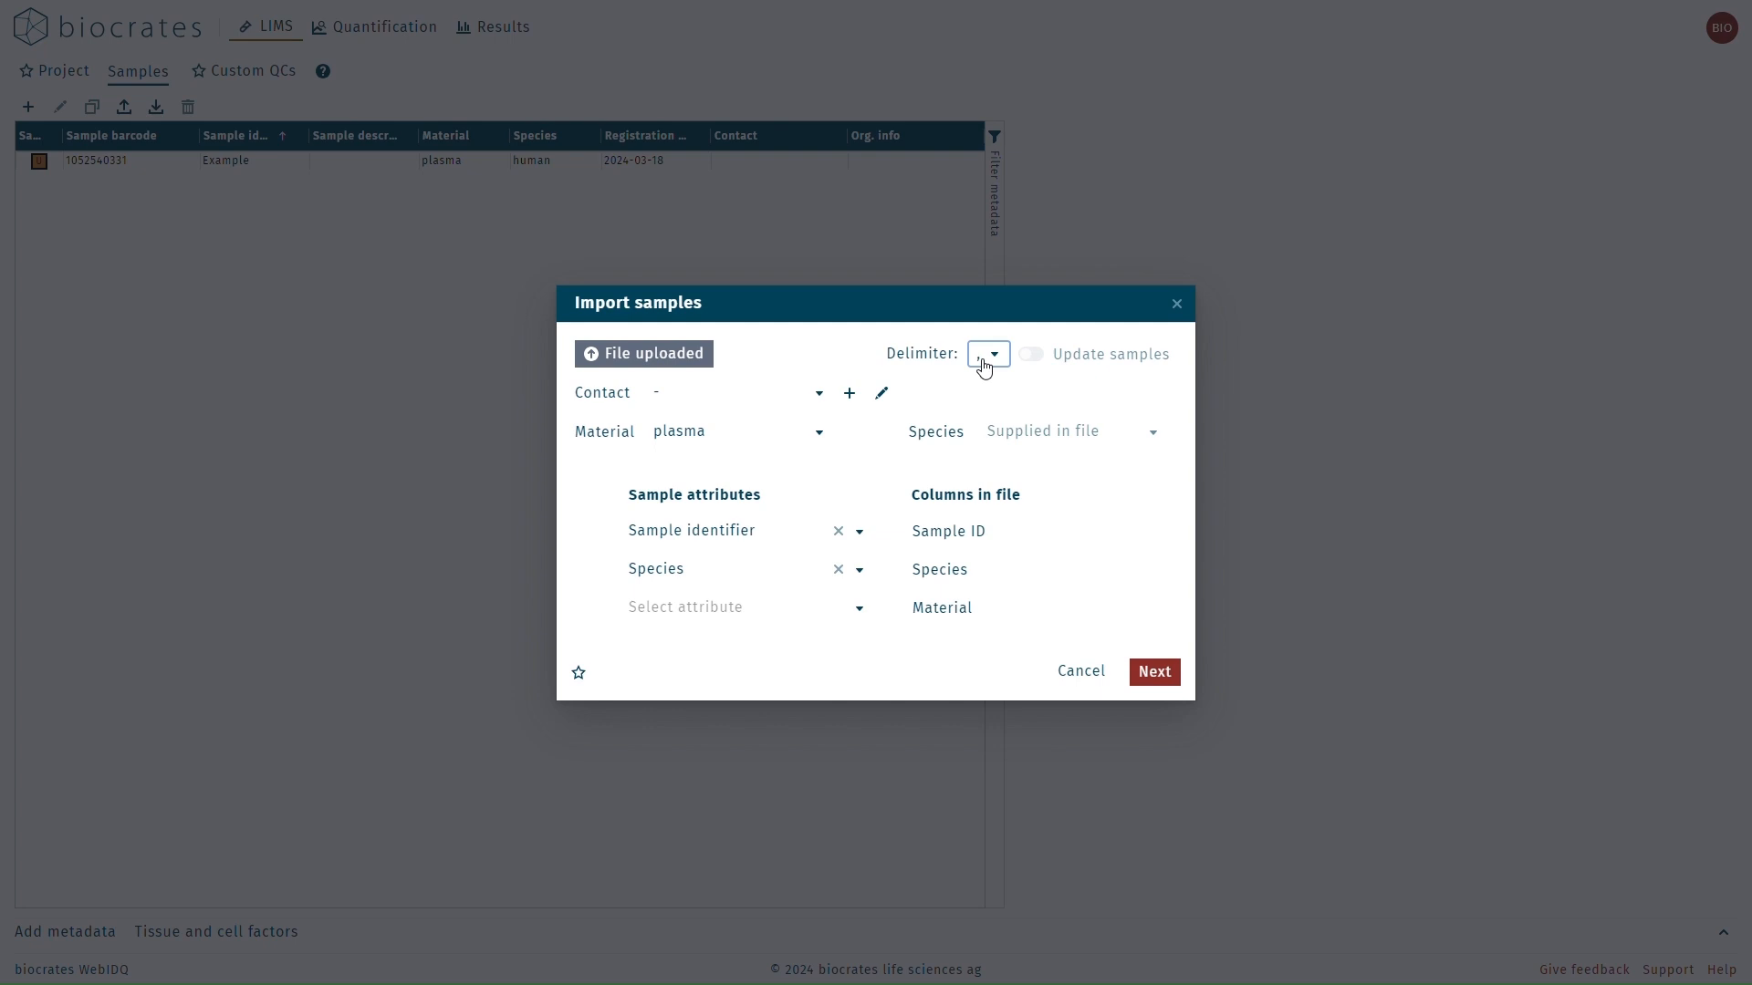
# Step: Set the contact for the imported samples to WebIDQ user
pyautogui.click(805, 403)
pyautogui.click(781, 549)
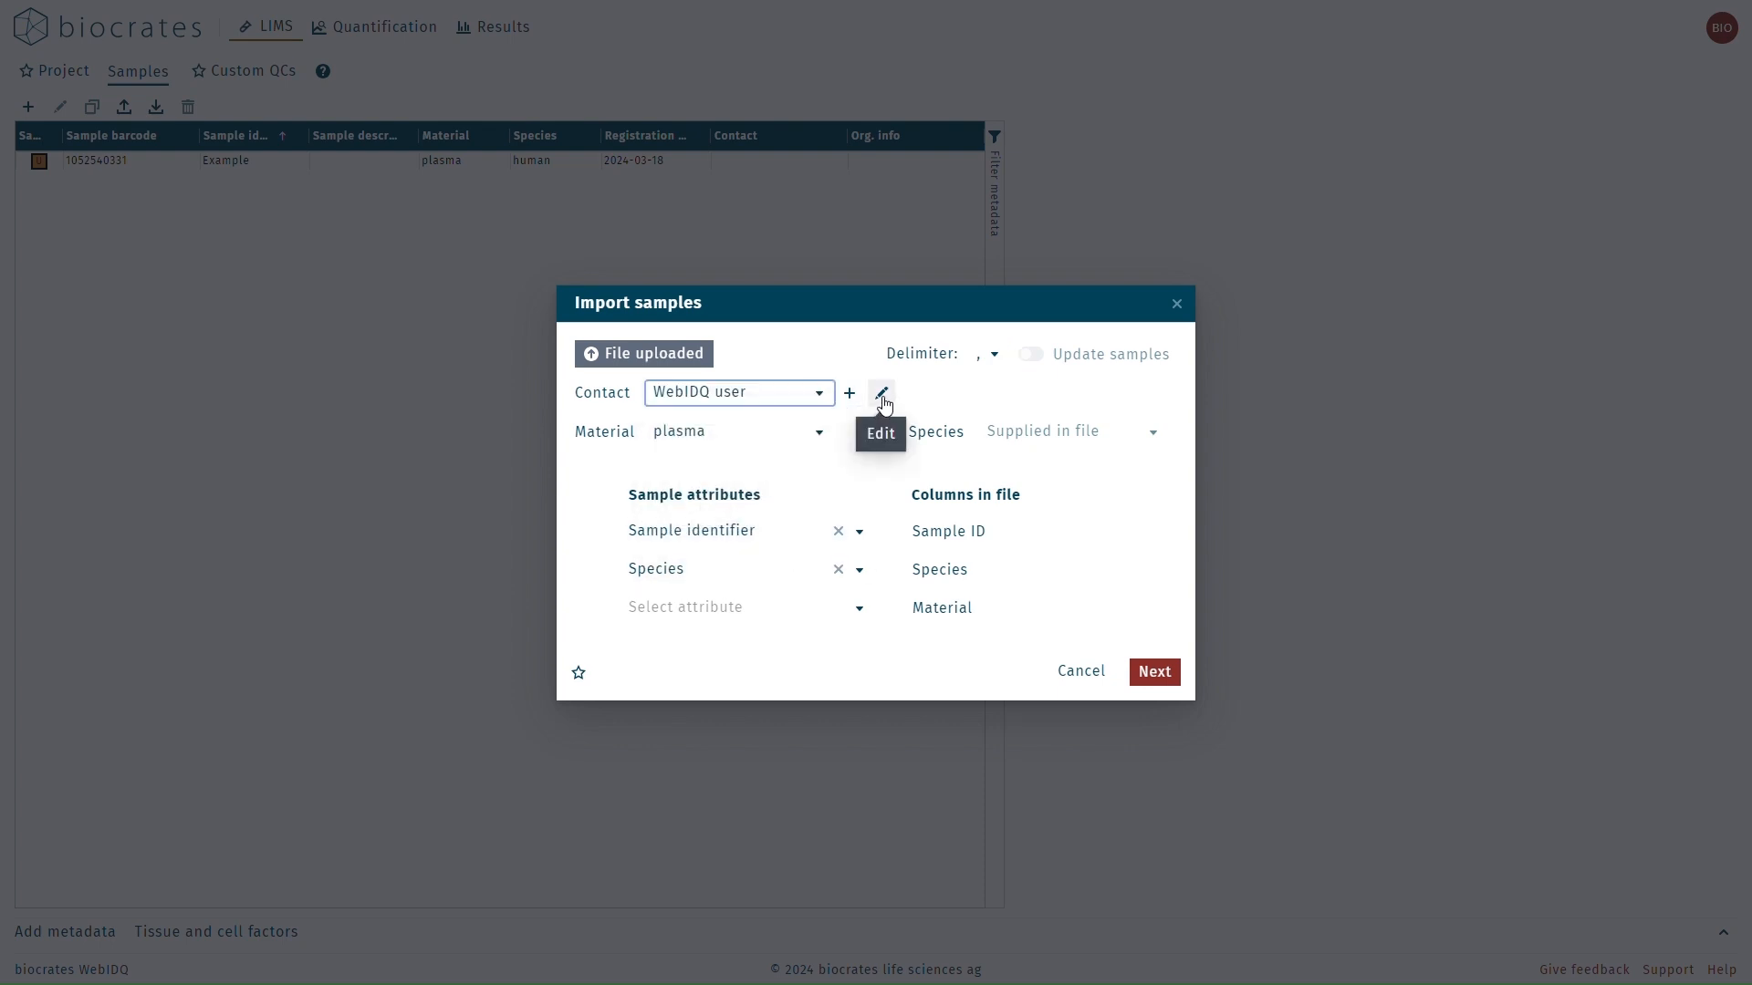
pyautogui.click(851, 395)
pyautogui.click(851, 395)
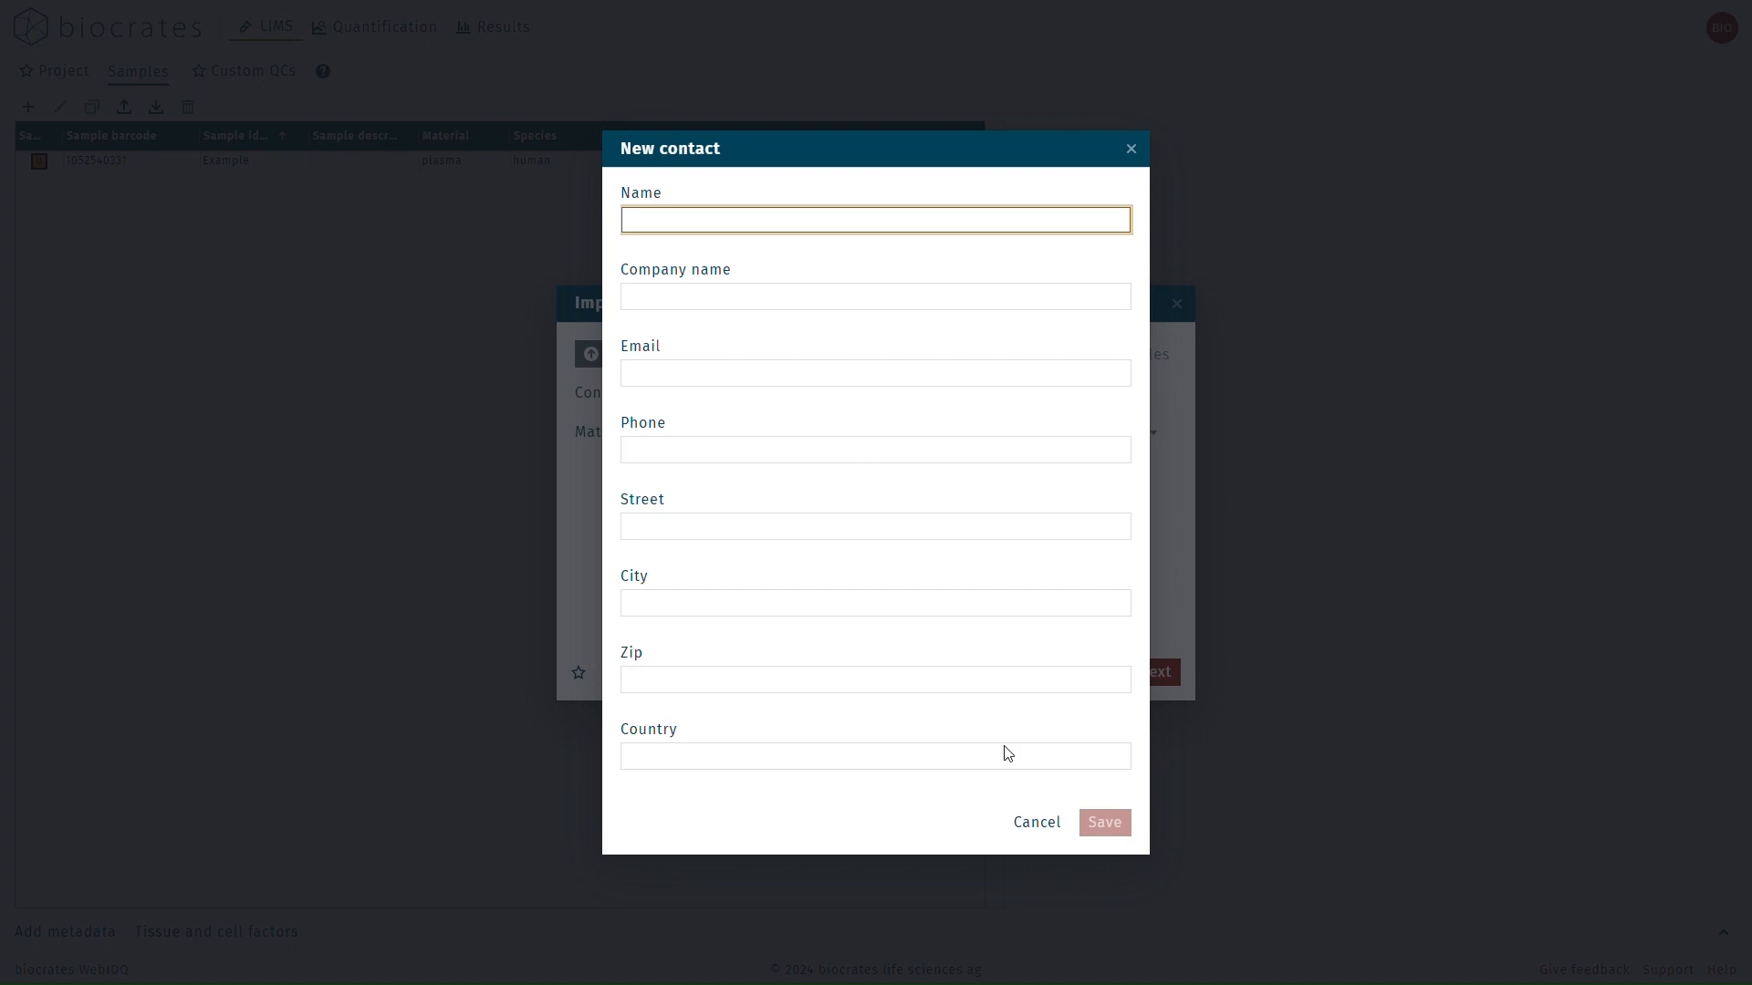
pyautogui.click(1036, 823)
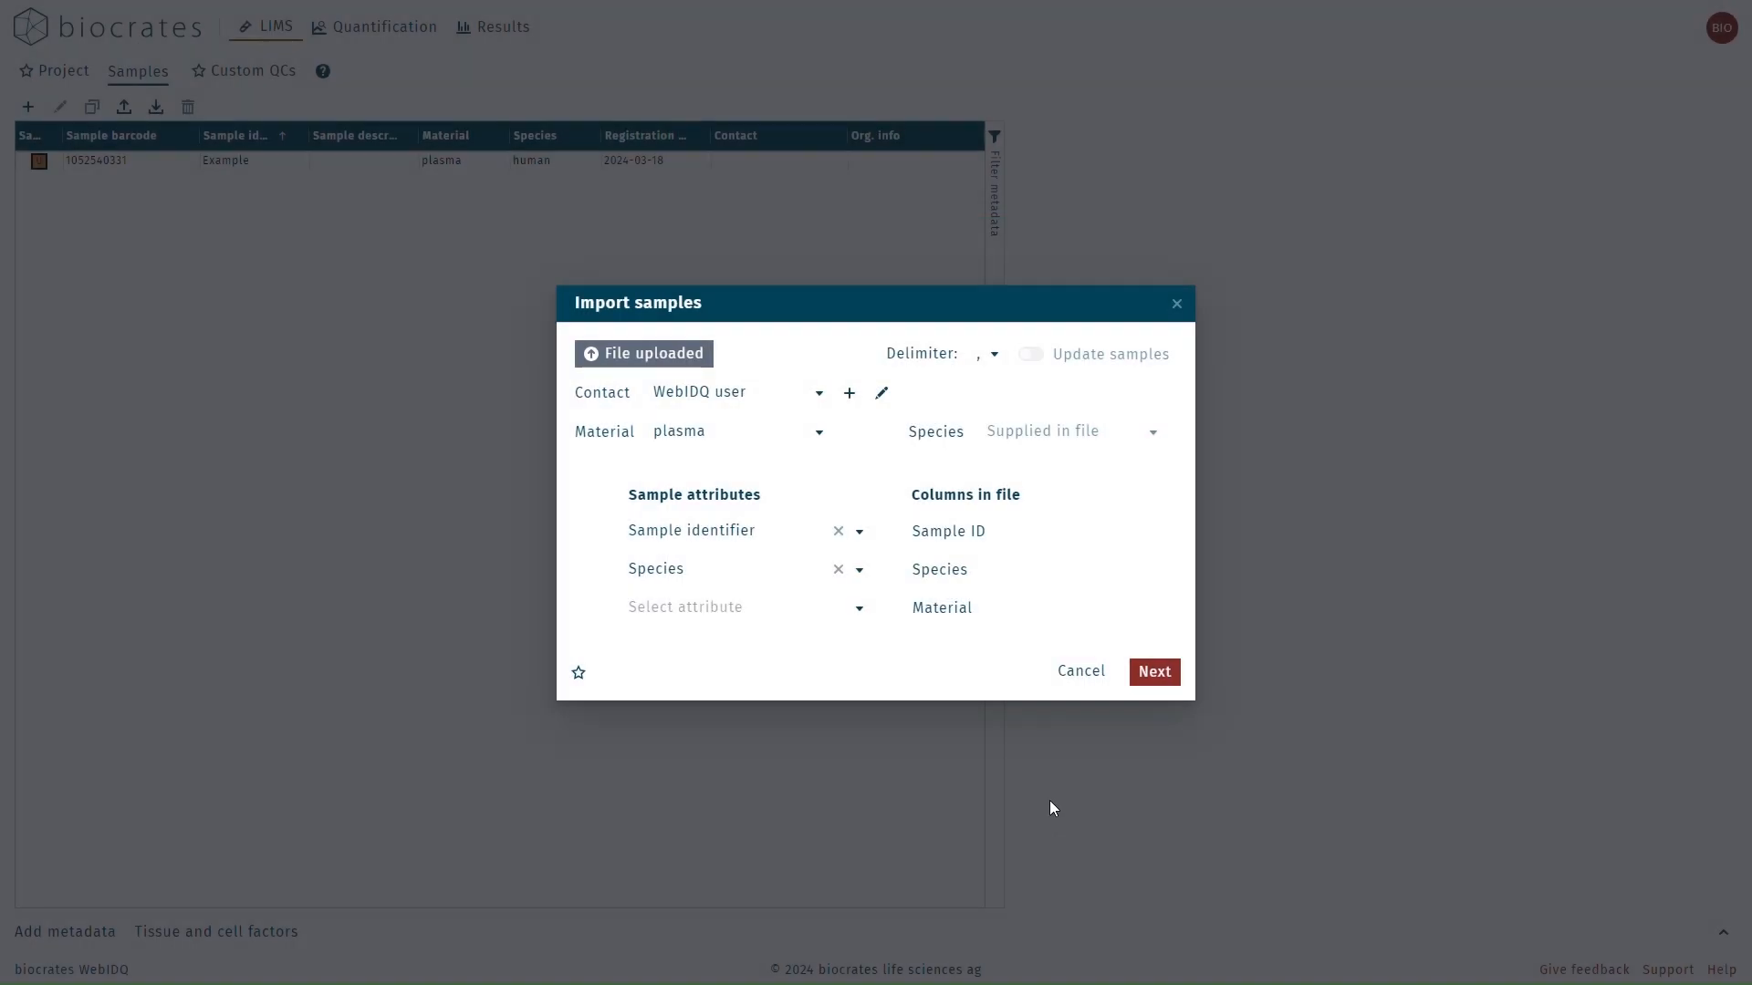
# Step: Proceed with the import, then validate and store the samples from the file
pyautogui.click(1154, 672)
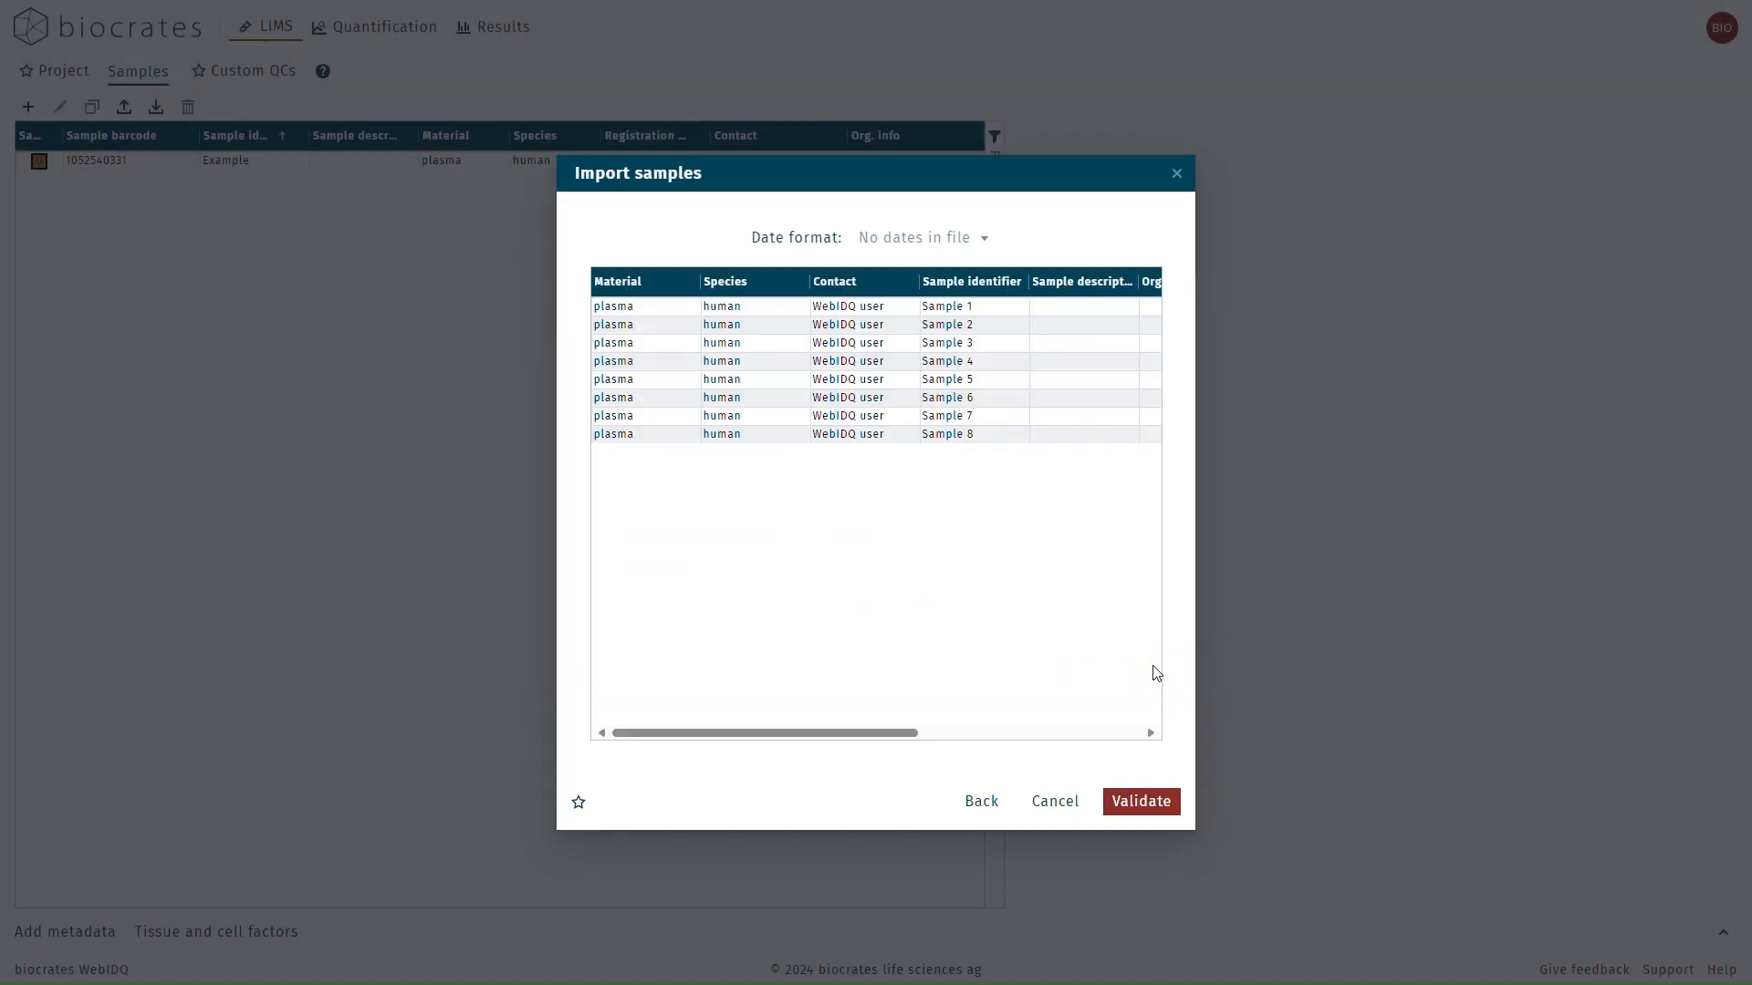
pyautogui.click(1141, 802)
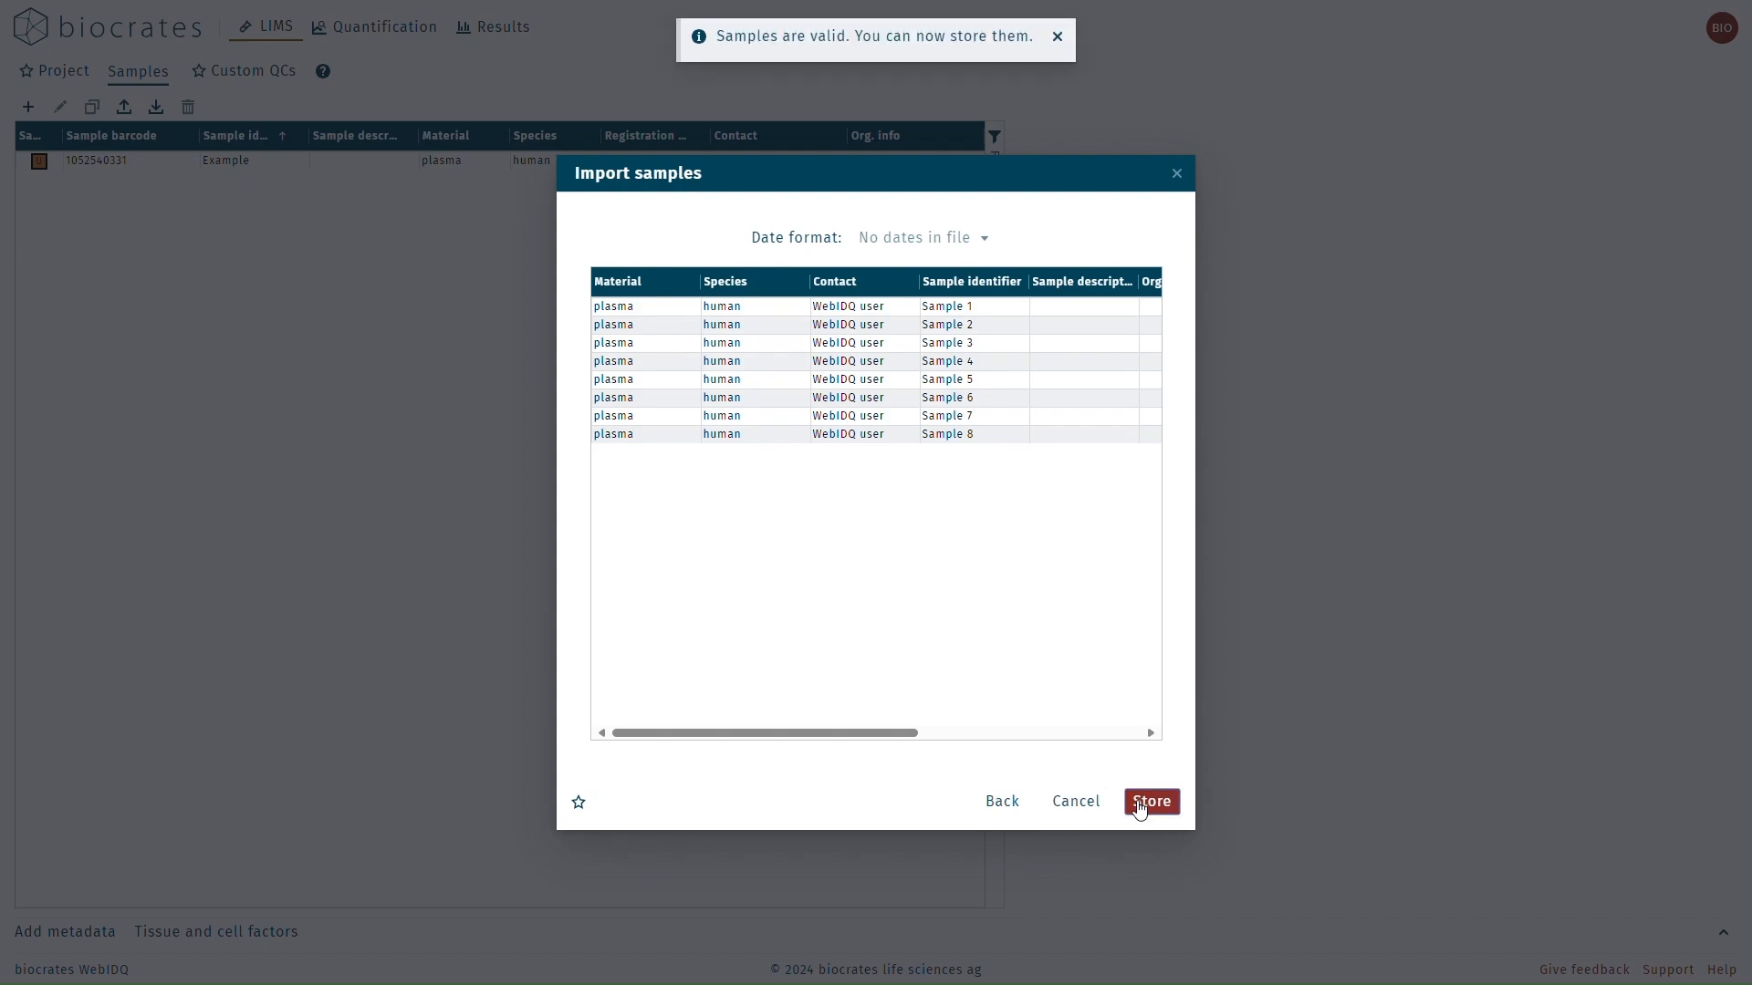
pyautogui.click(1151, 802)
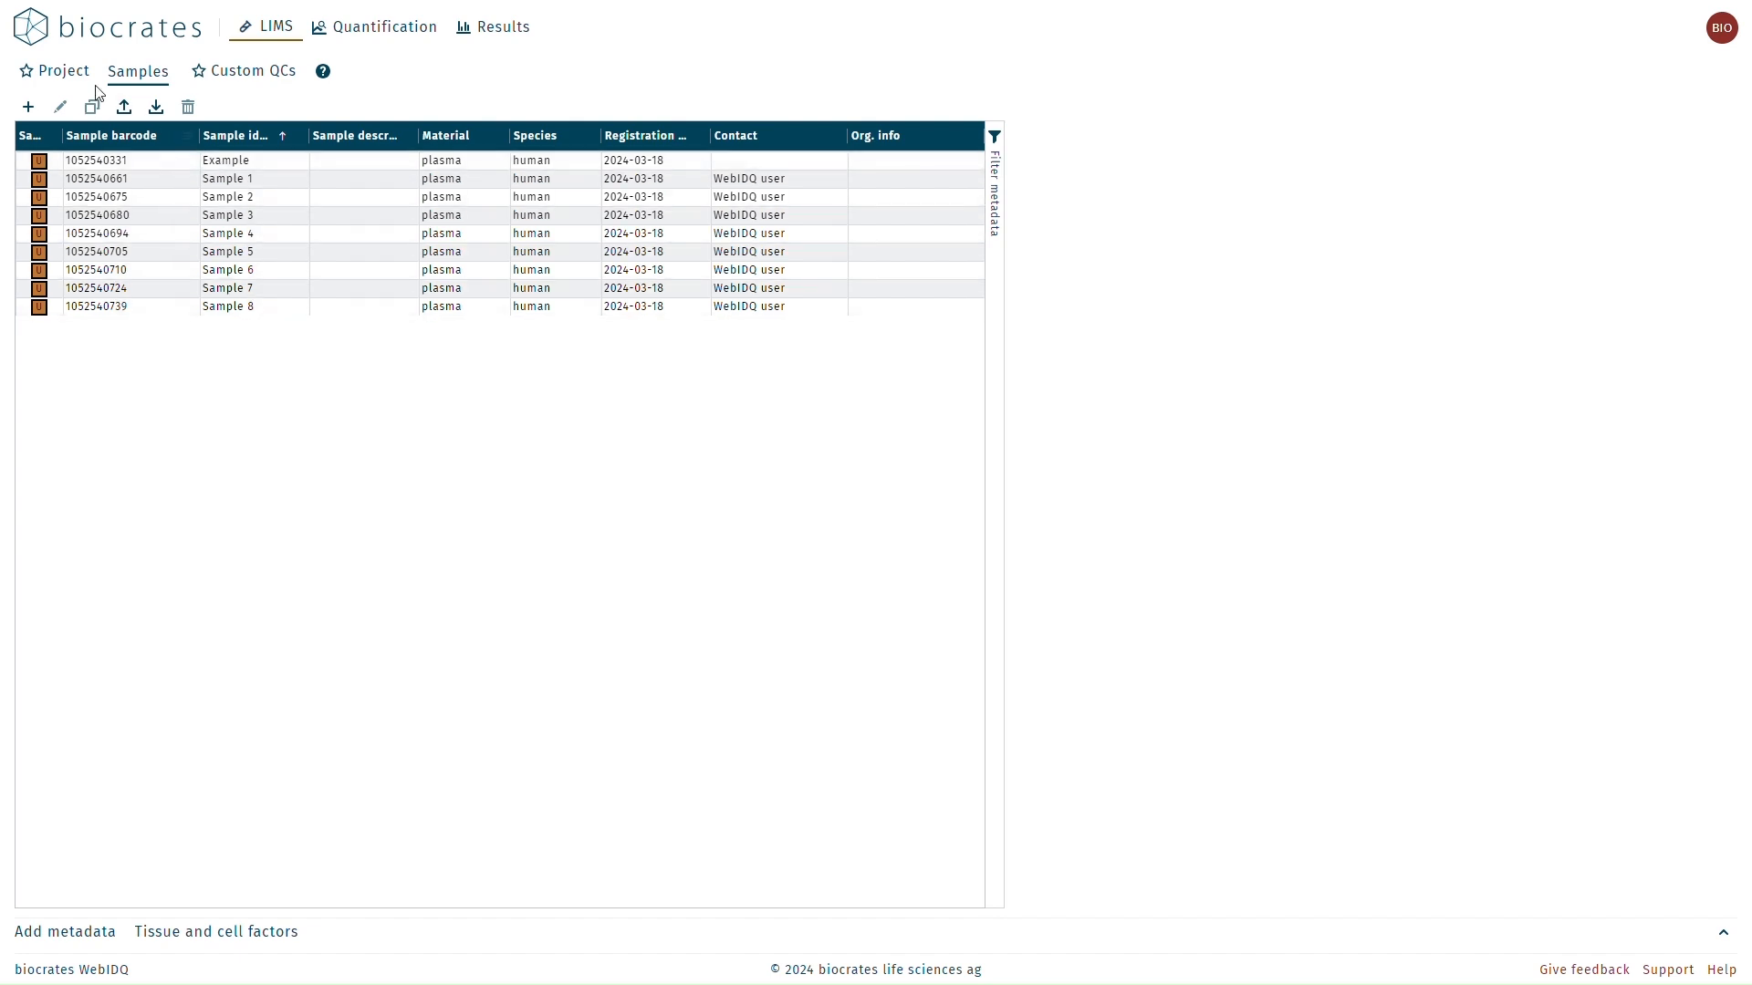
# Step: Start a new project with the project code "Example" and the project name "Quant 500 XL"
pyautogui.click(71, 78)
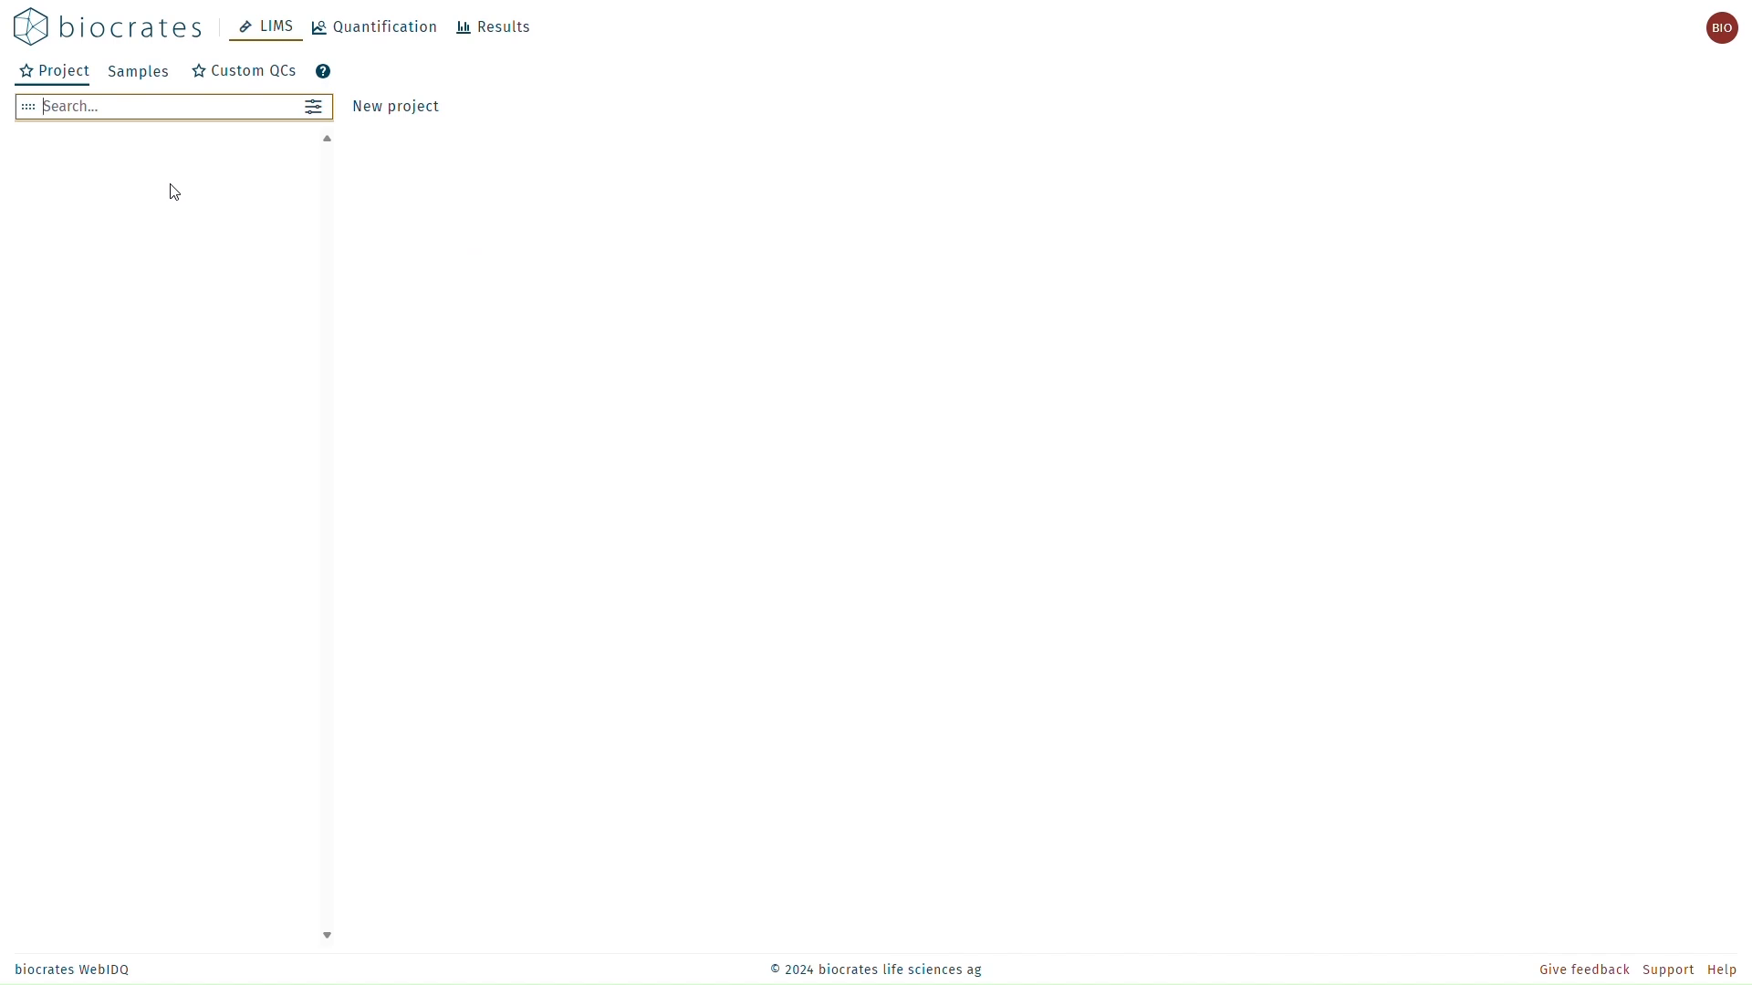
pyautogui.click(390, 113)
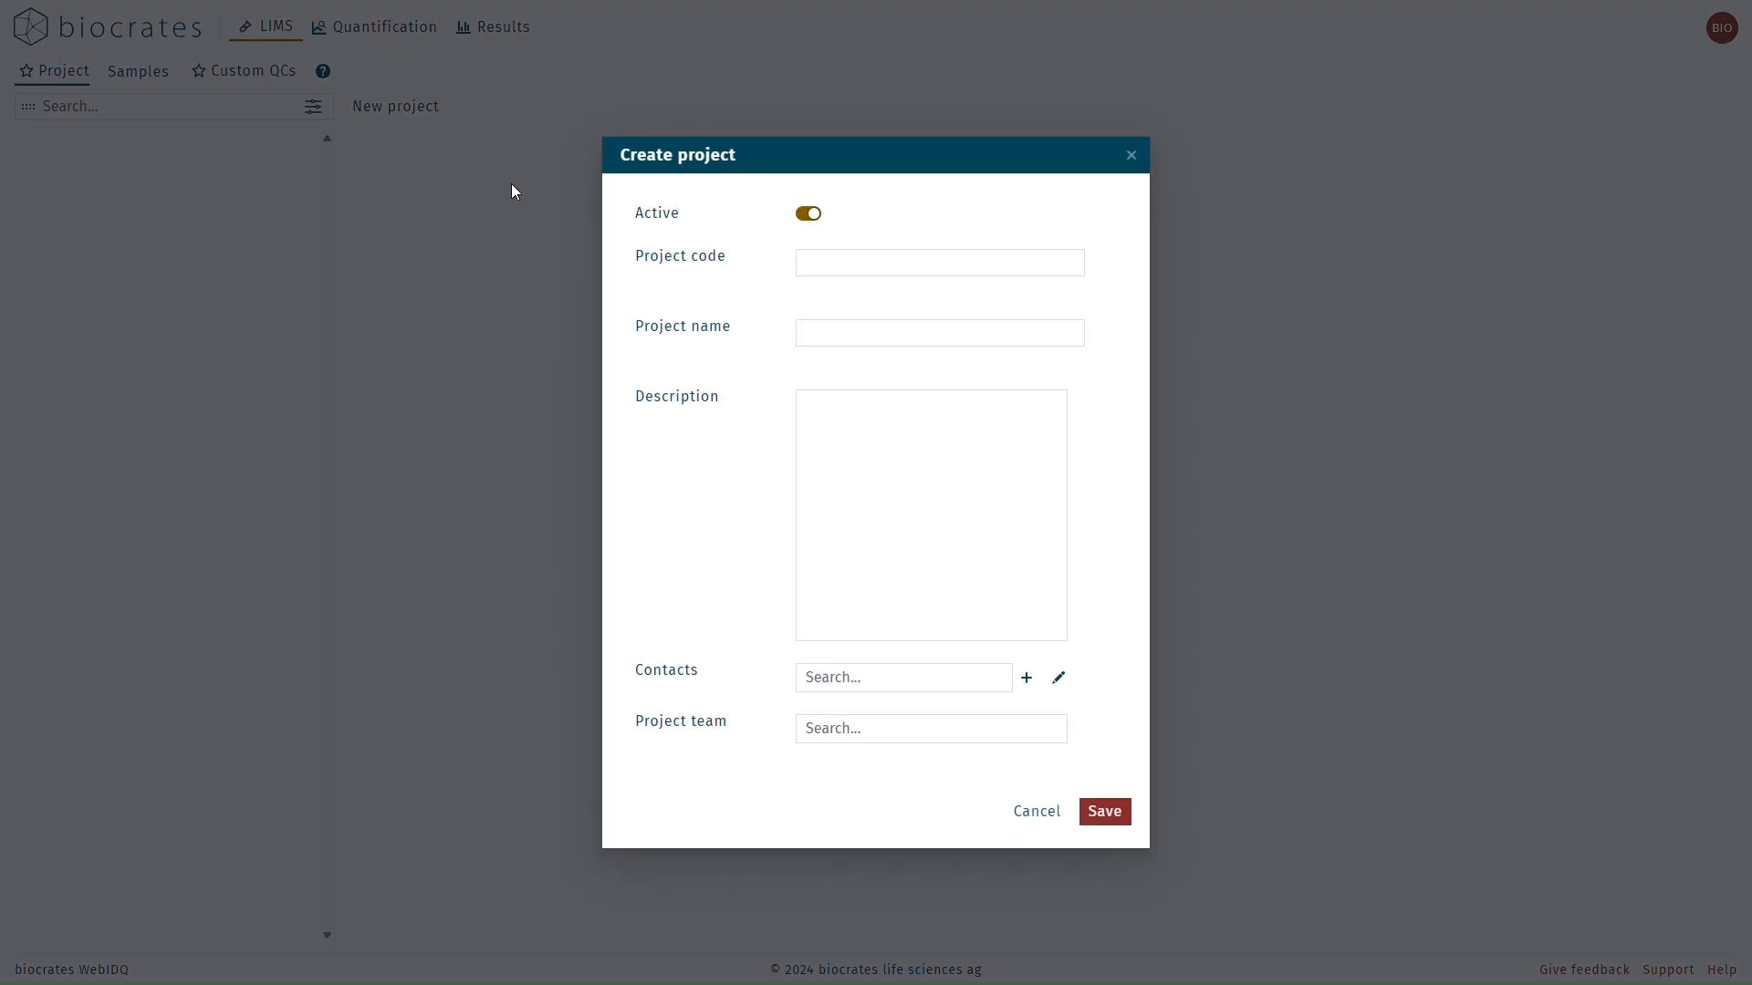
pyautogui.click(834, 269)
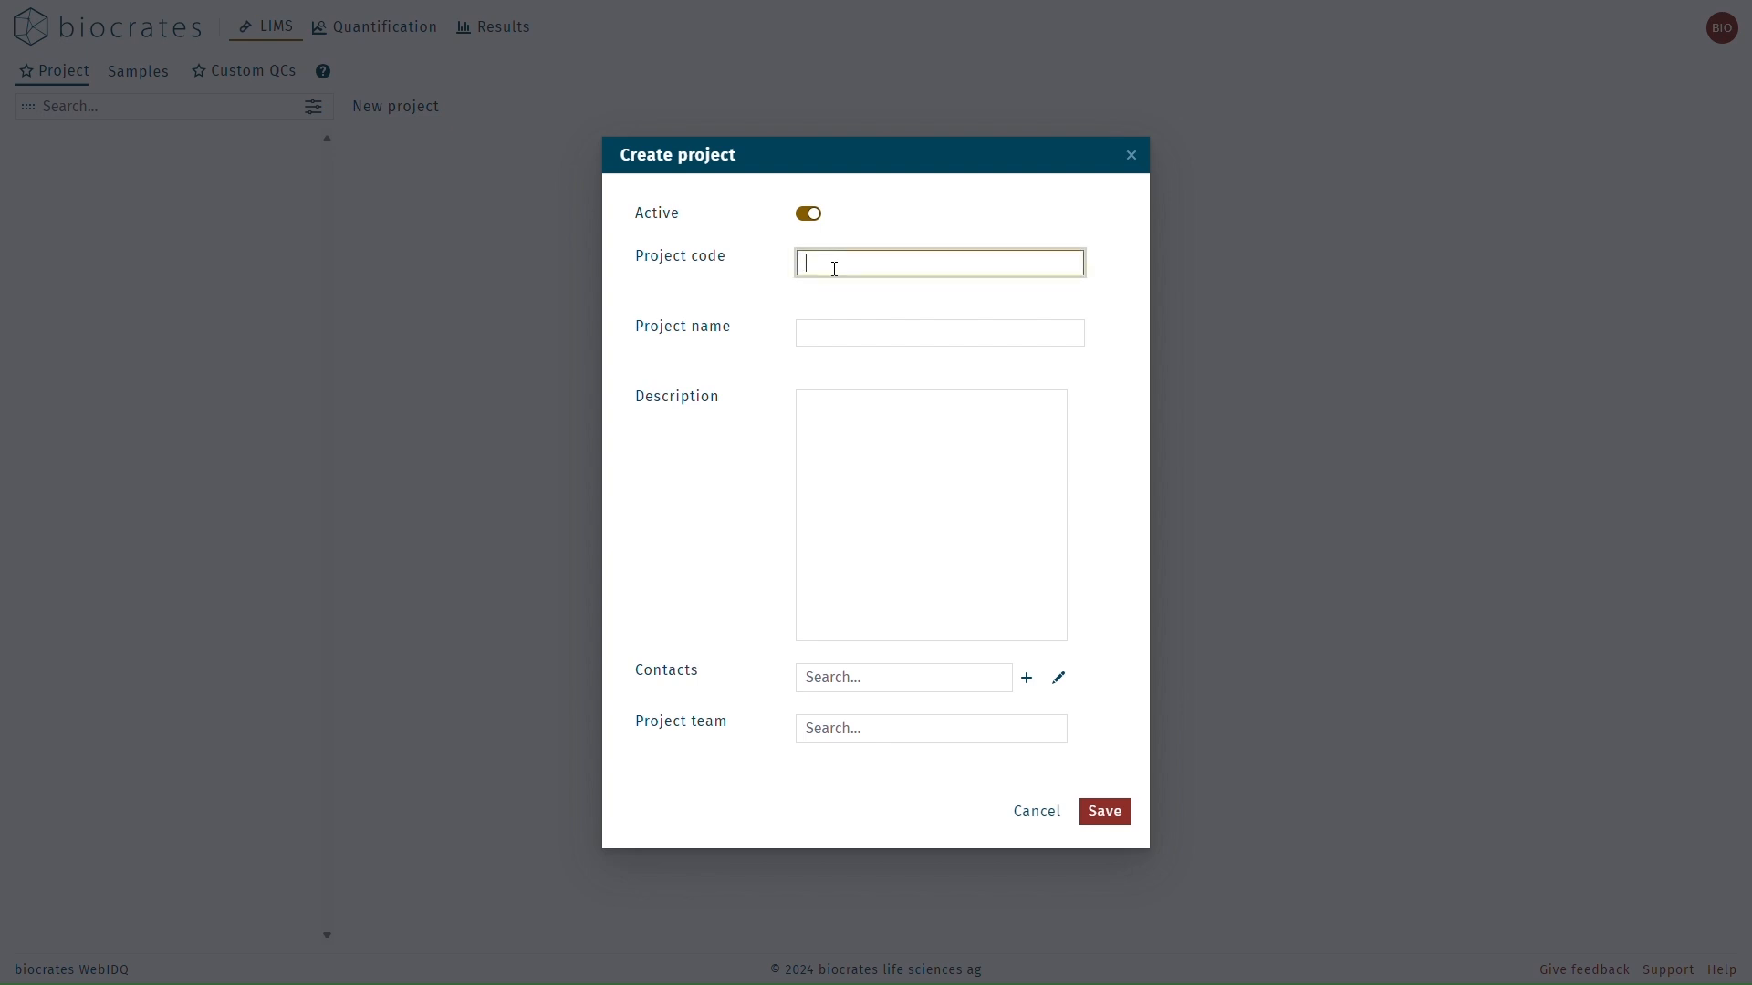
pyautogui.write('Example')
pyautogui.press('Tab')
pyautogui.write('Quant 500')
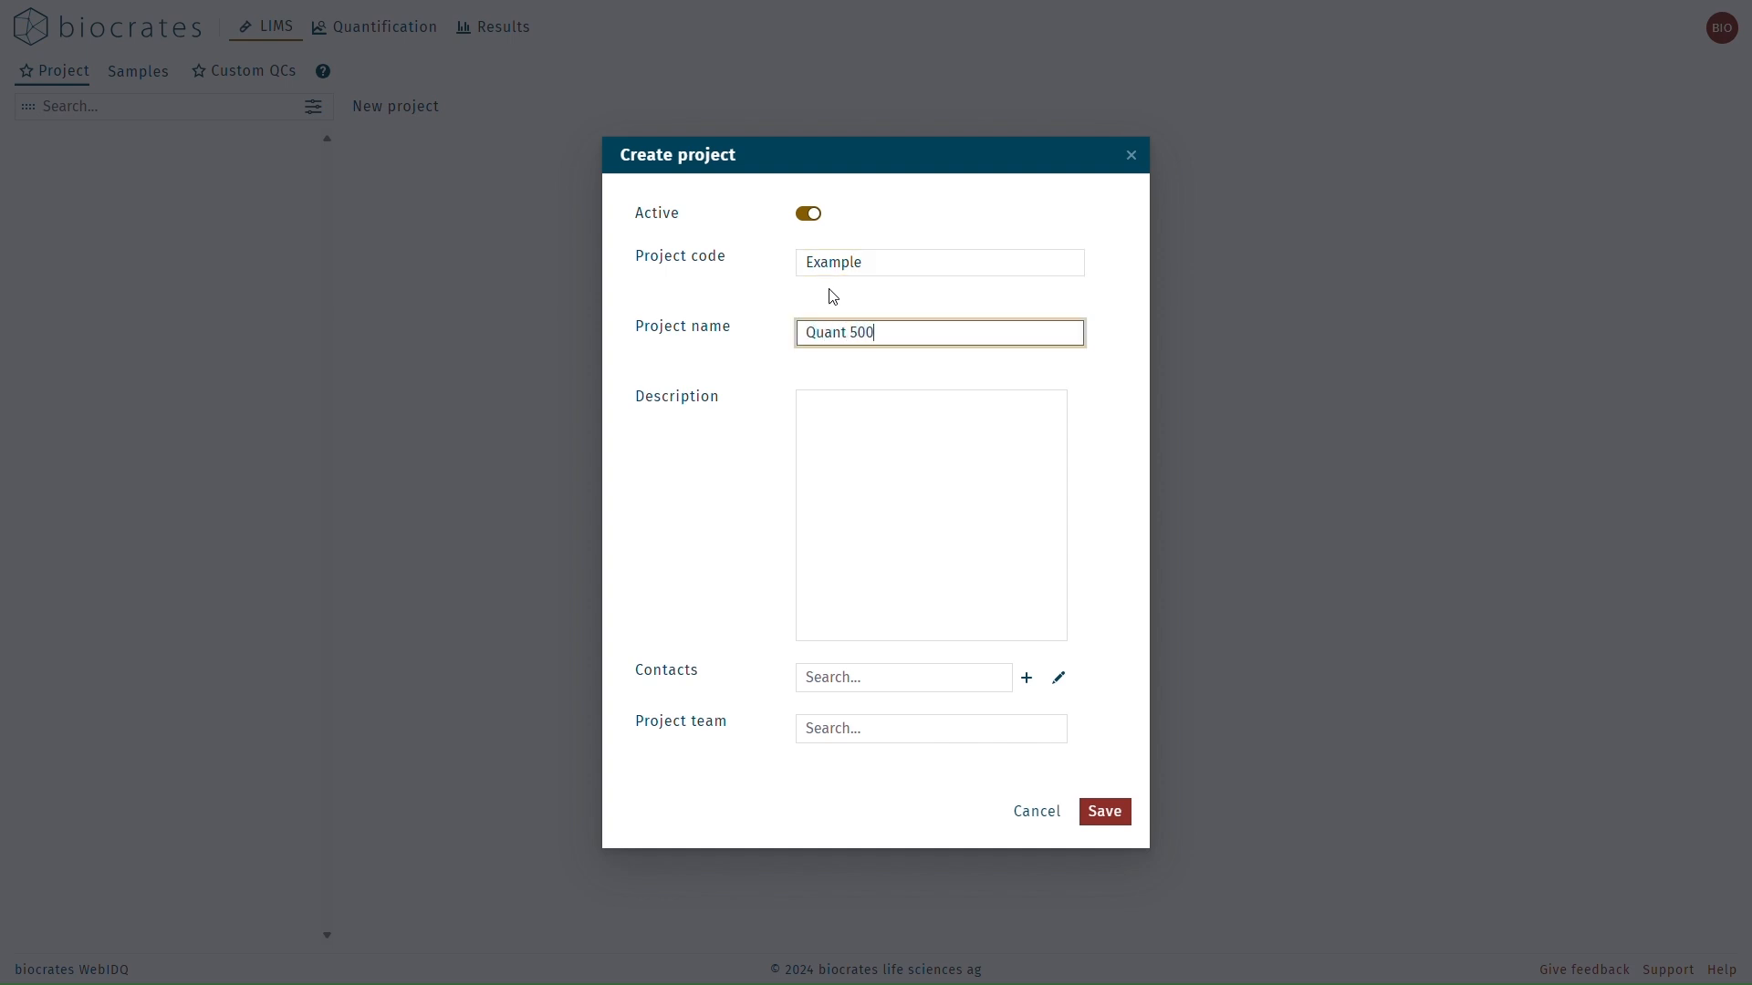
pyautogui.write(' XL')
# Step: Add WebIDQ user as the project's contact, leave the project team empty and save the project
pyautogui.click(890, 676)
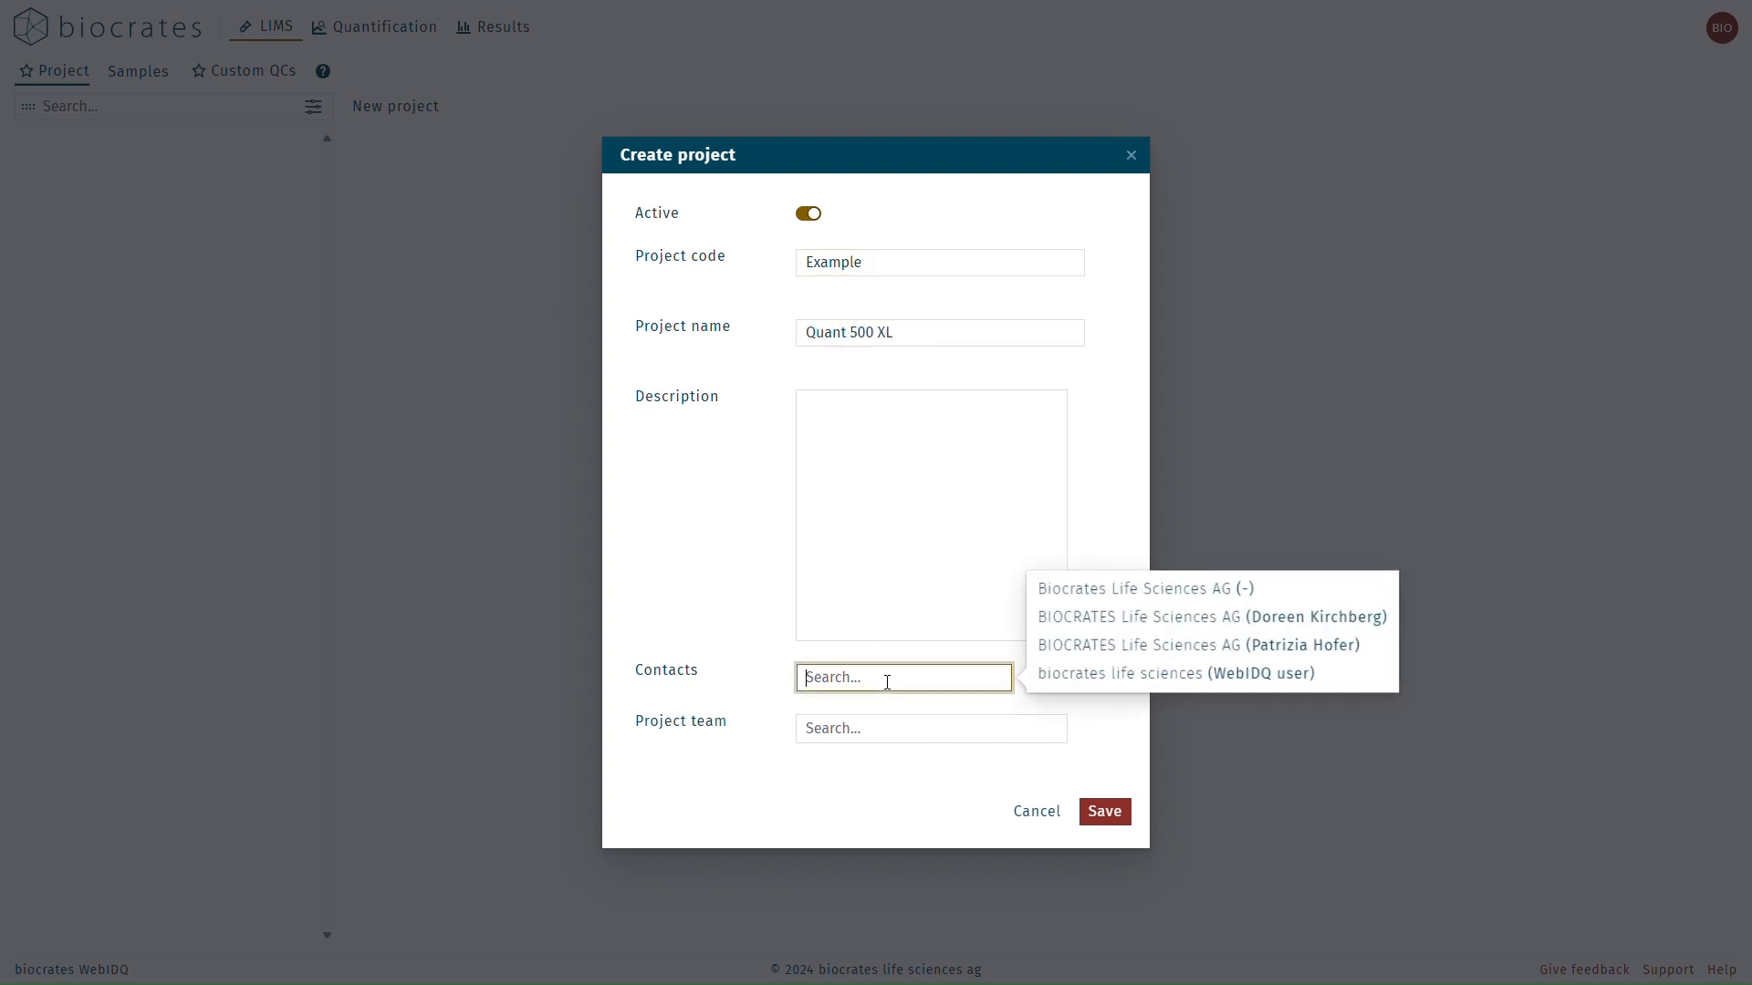
pyautogui.click(1070, 682)
pyautogui.click(960, 802)
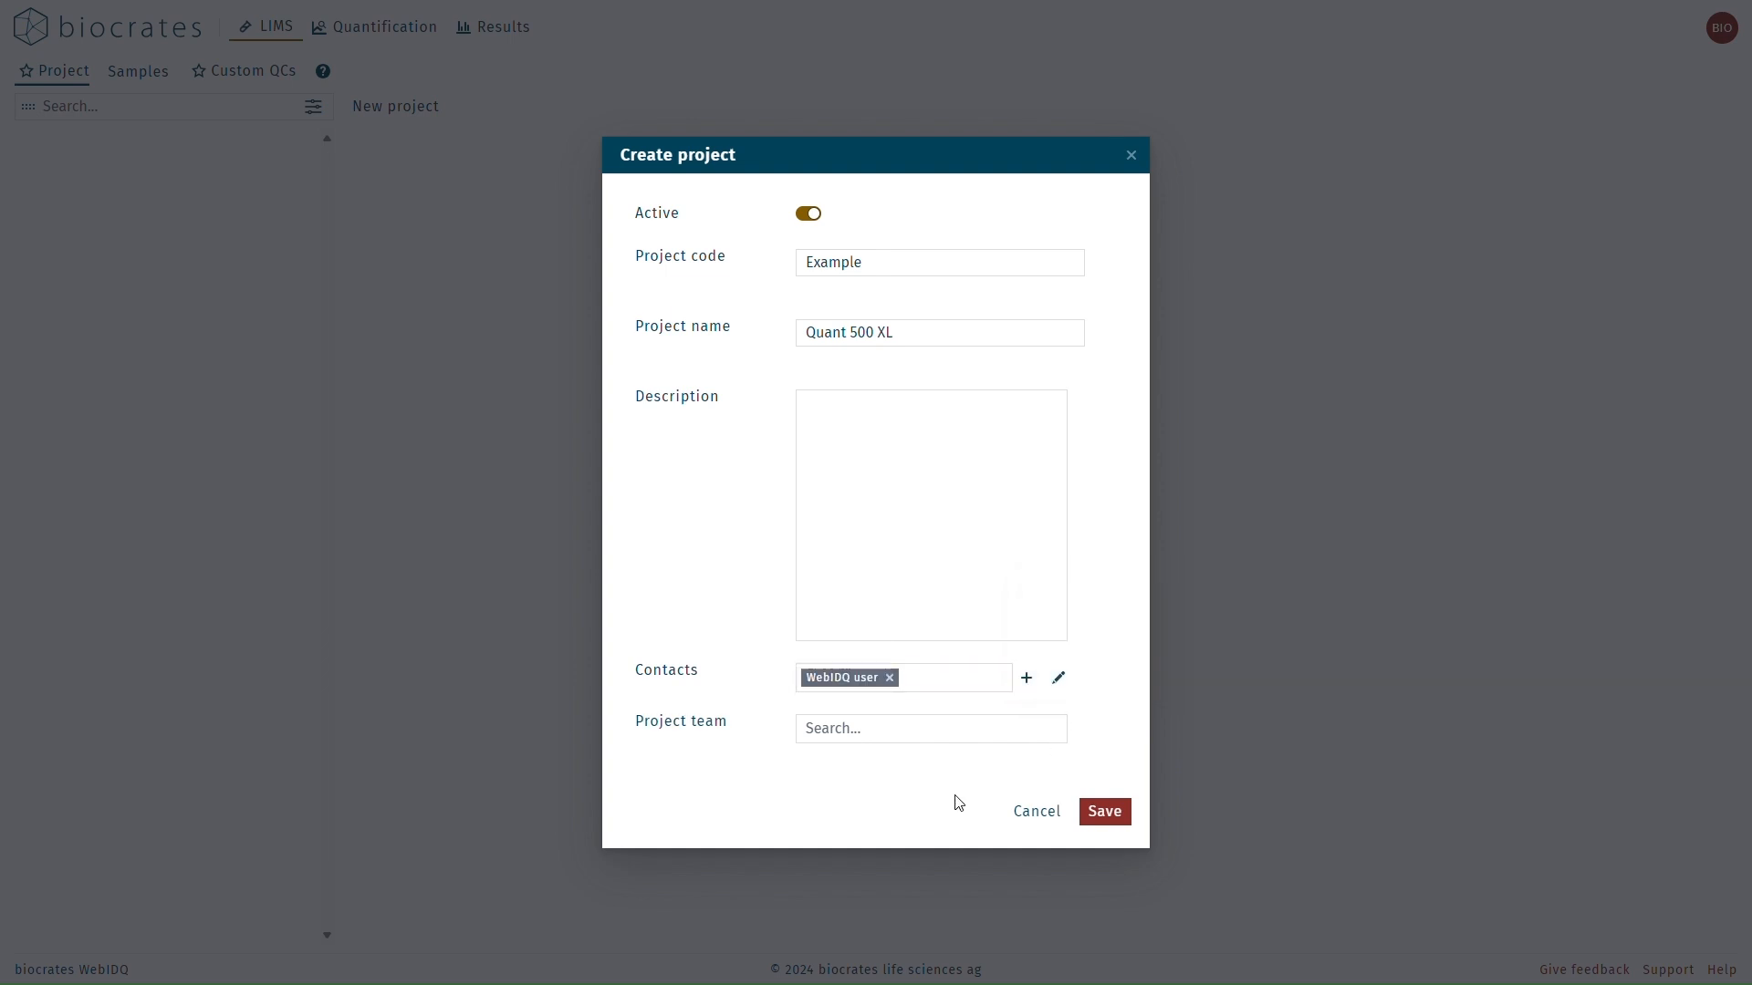
pyautogui.click(1057, 678)
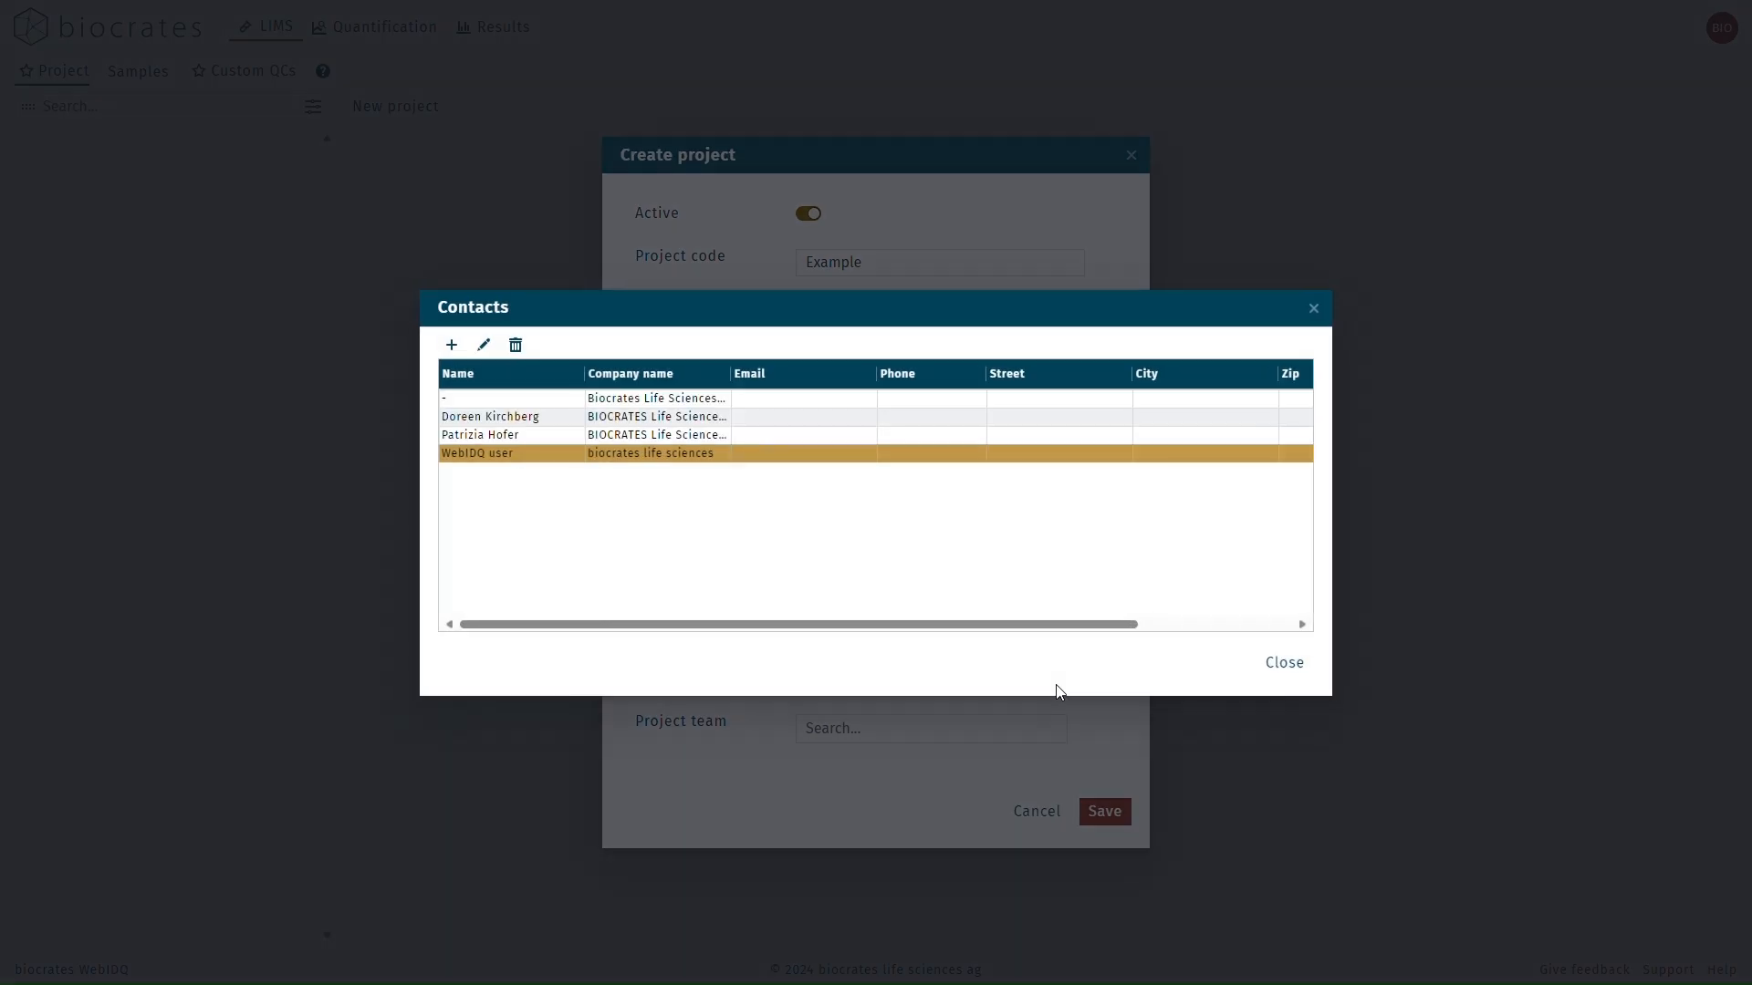
pyautogui.click(1273, 664)
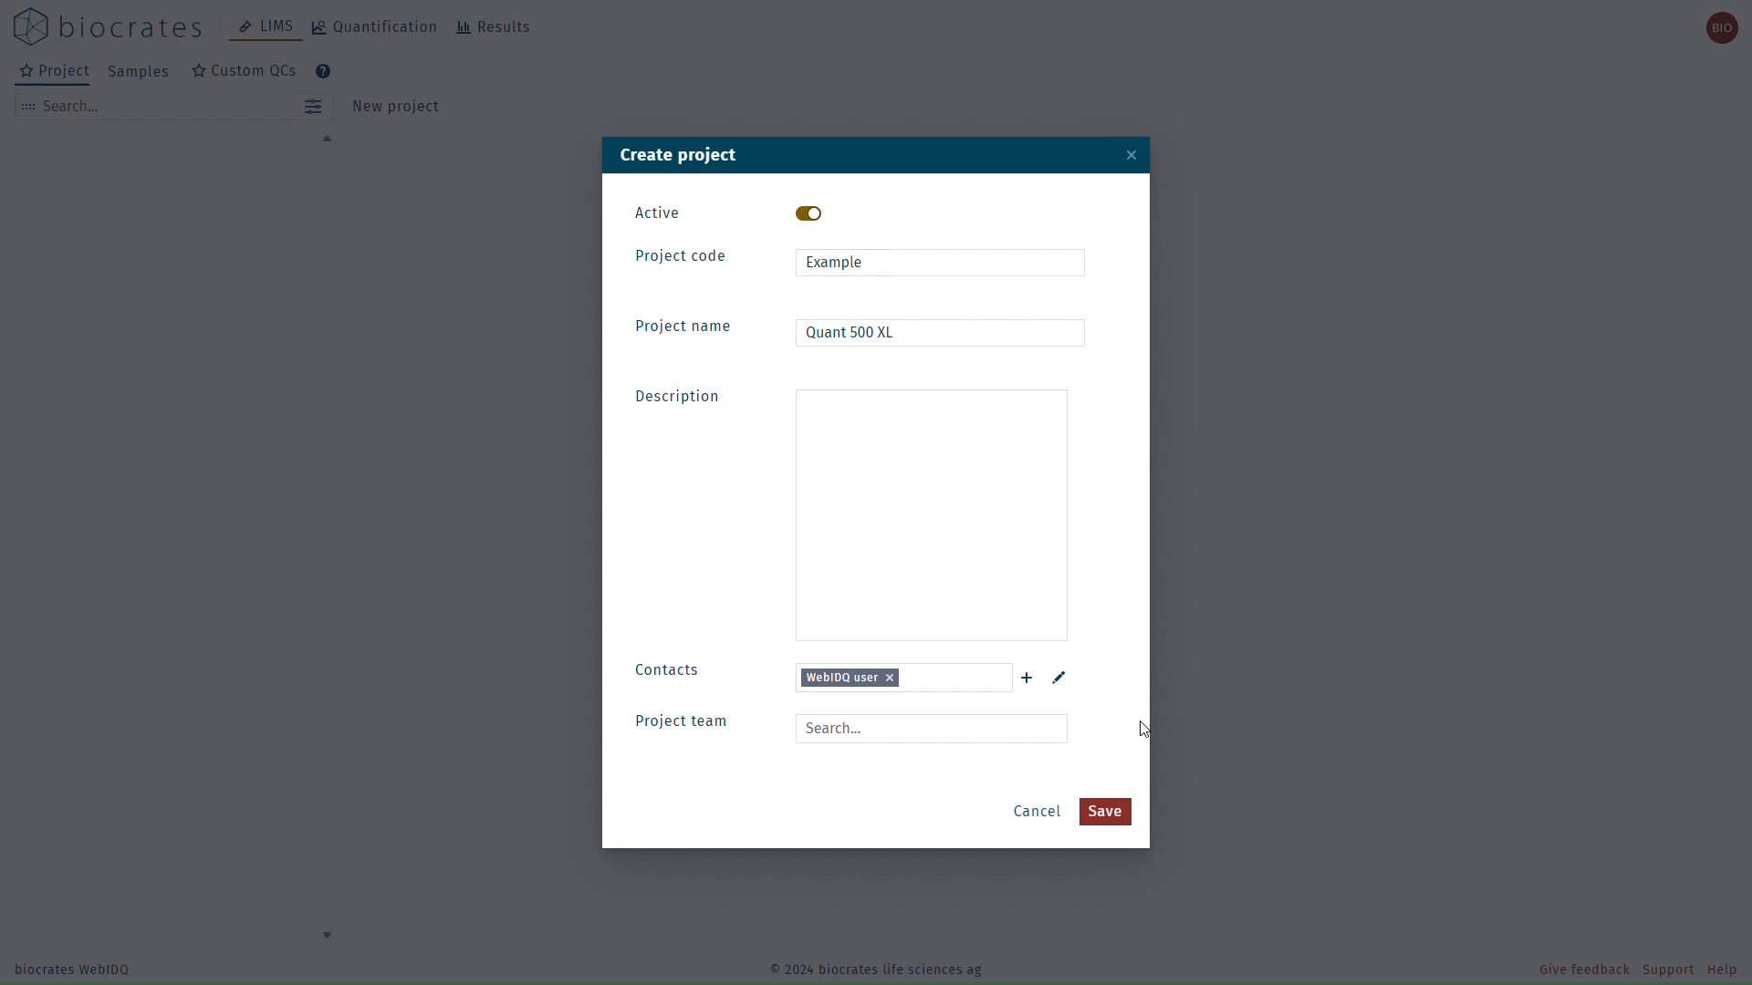
pyautogui.click(917, 728)
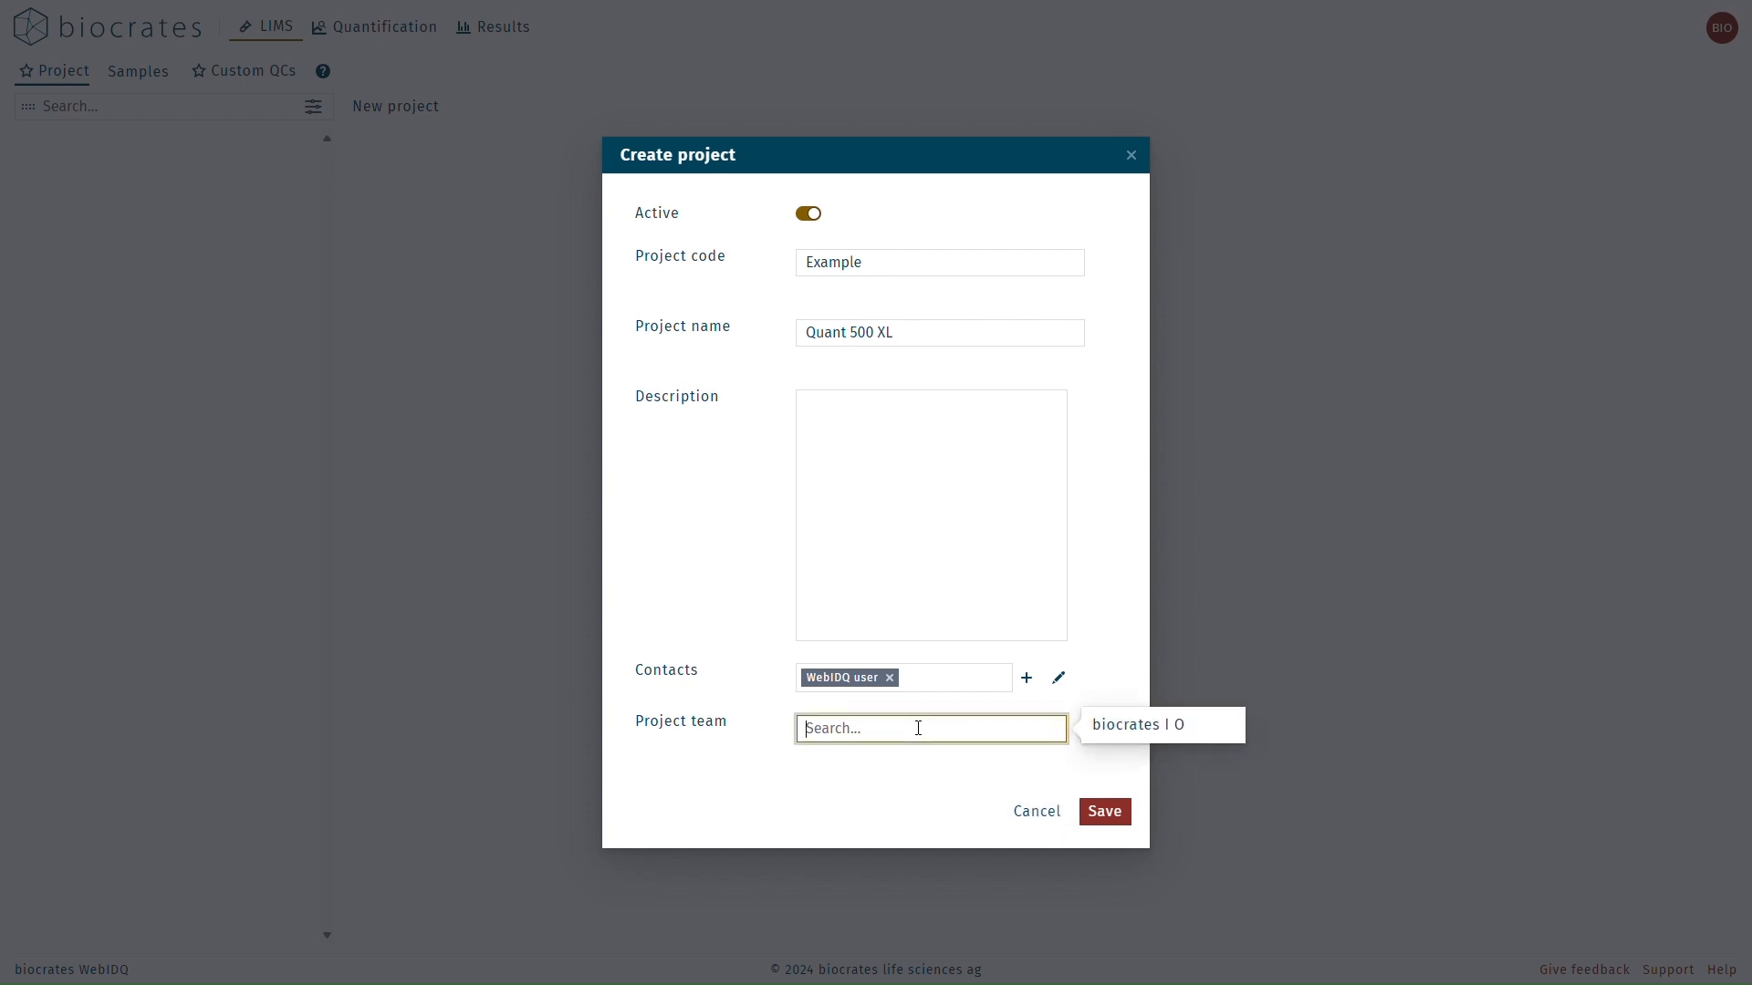
pyautogui.click(906, 772)
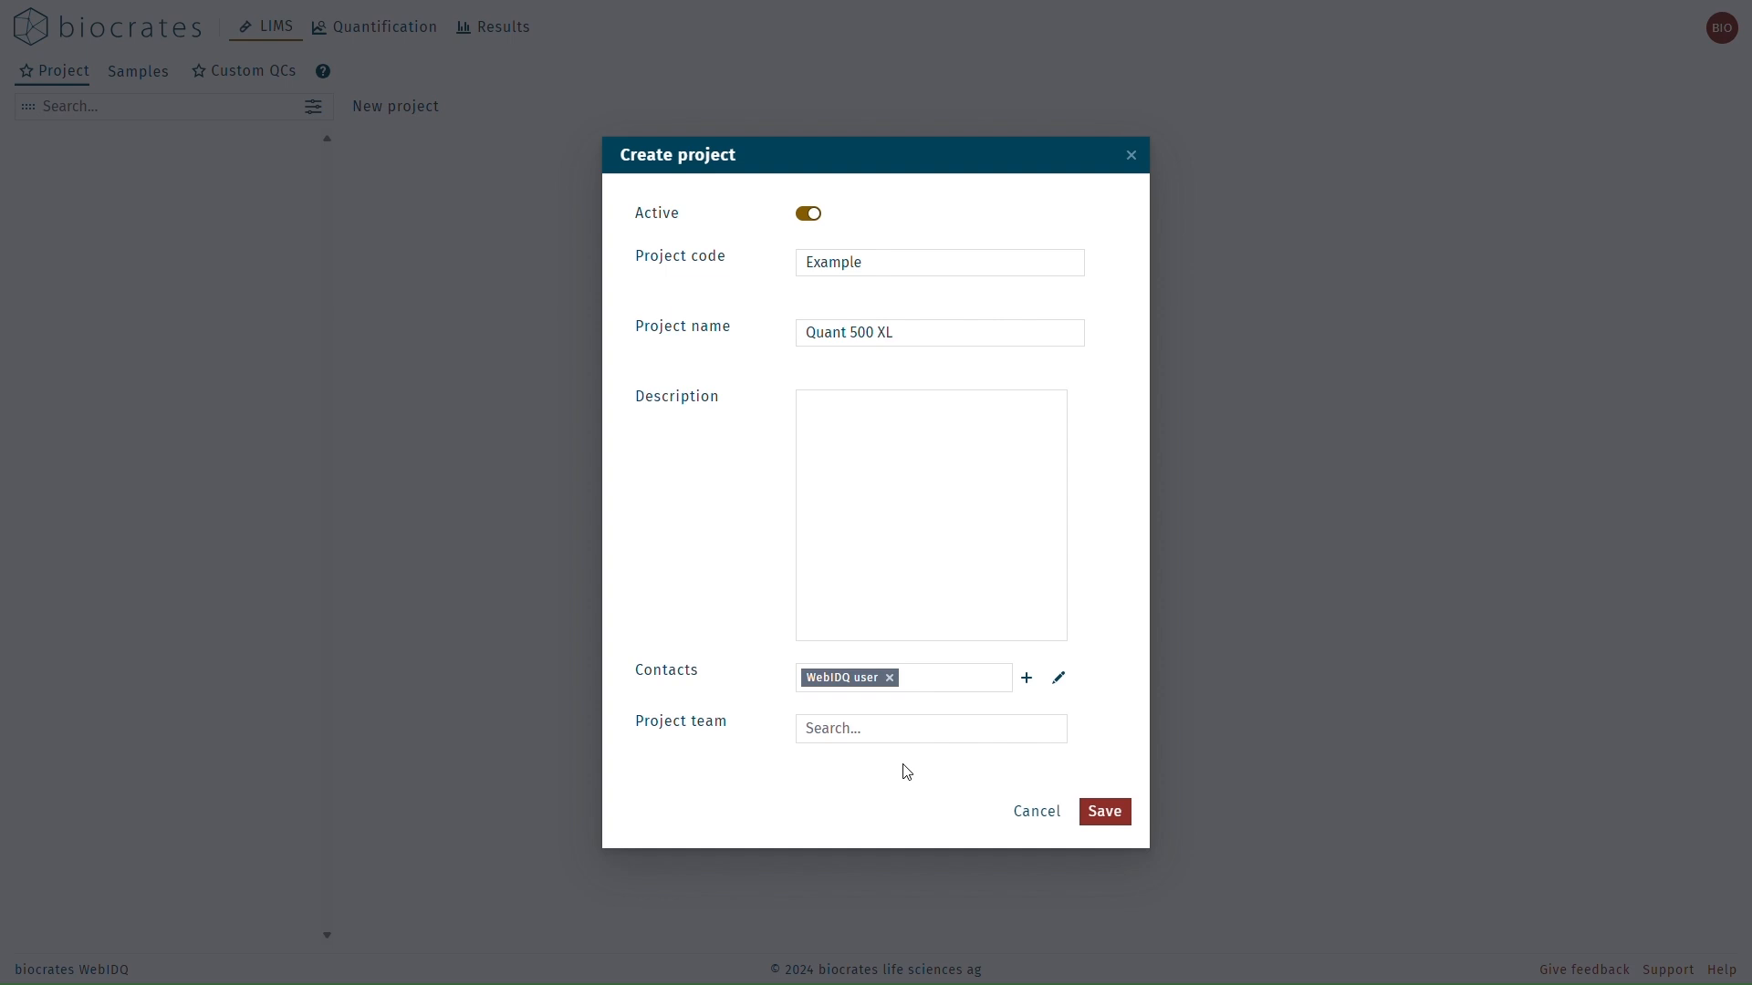
pyautogui.click(1123, 813)
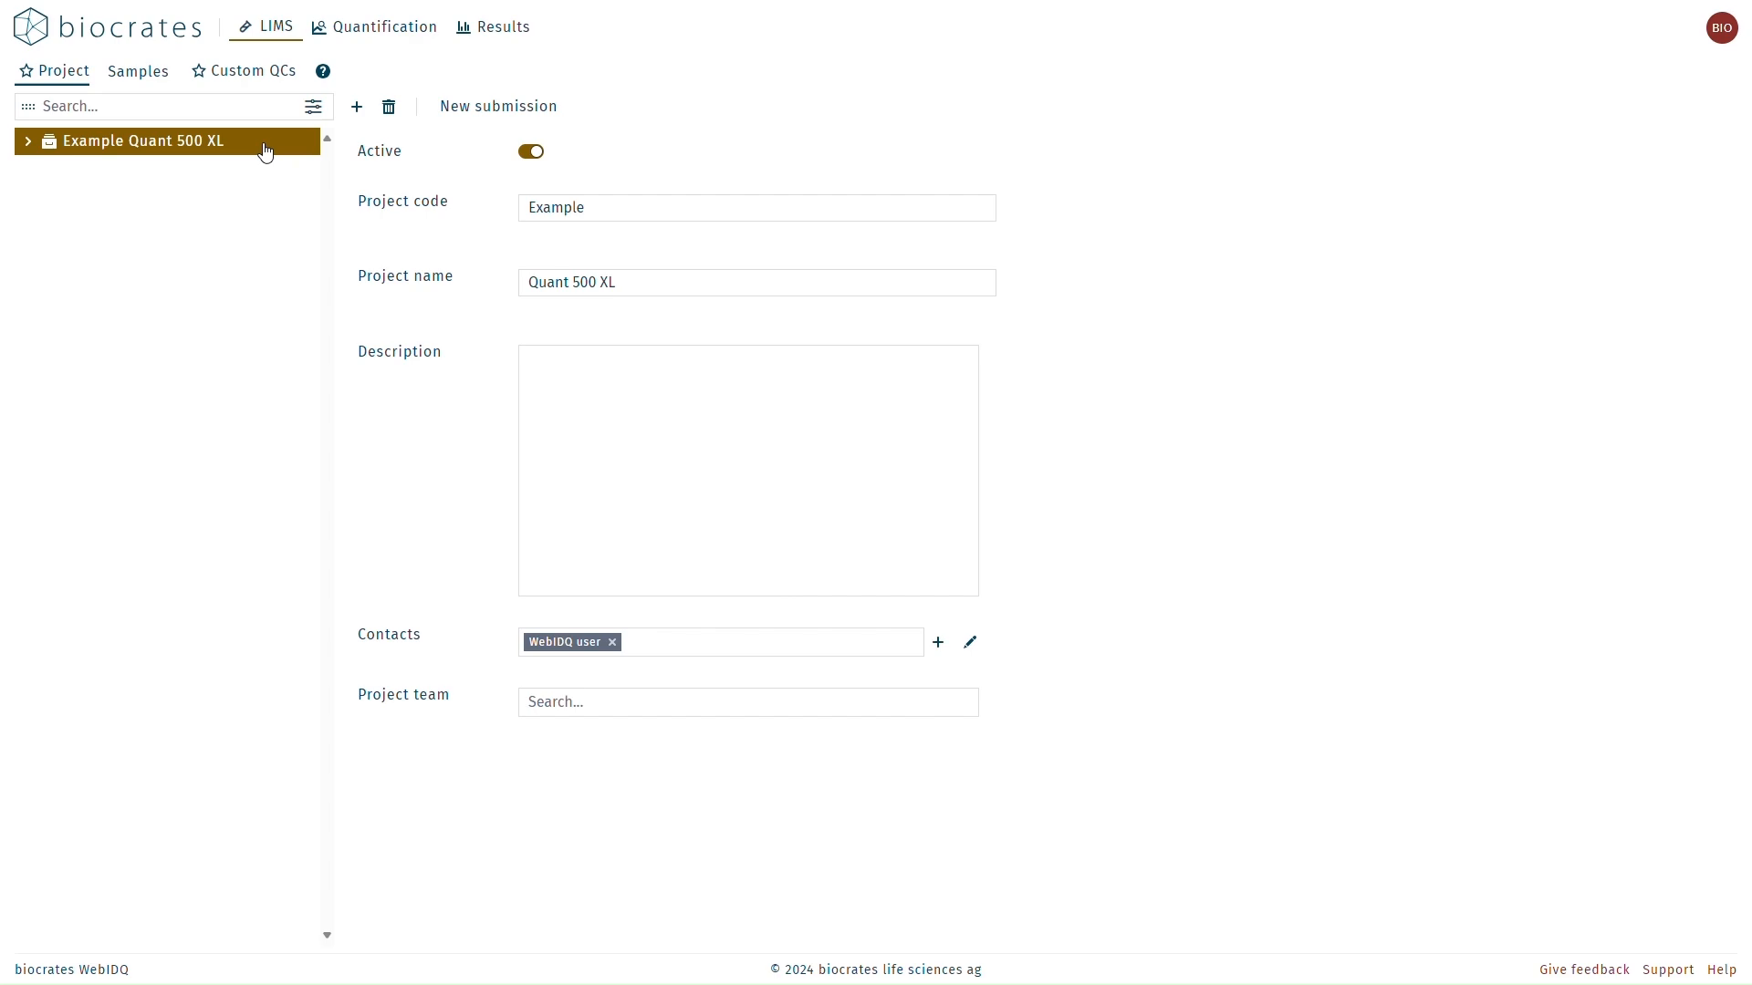
# Step: Create a submission named "Example submission" in the Example Quant 500 XL project
pyautogui.click(489, 114)
pyautogui.click(853, 340)
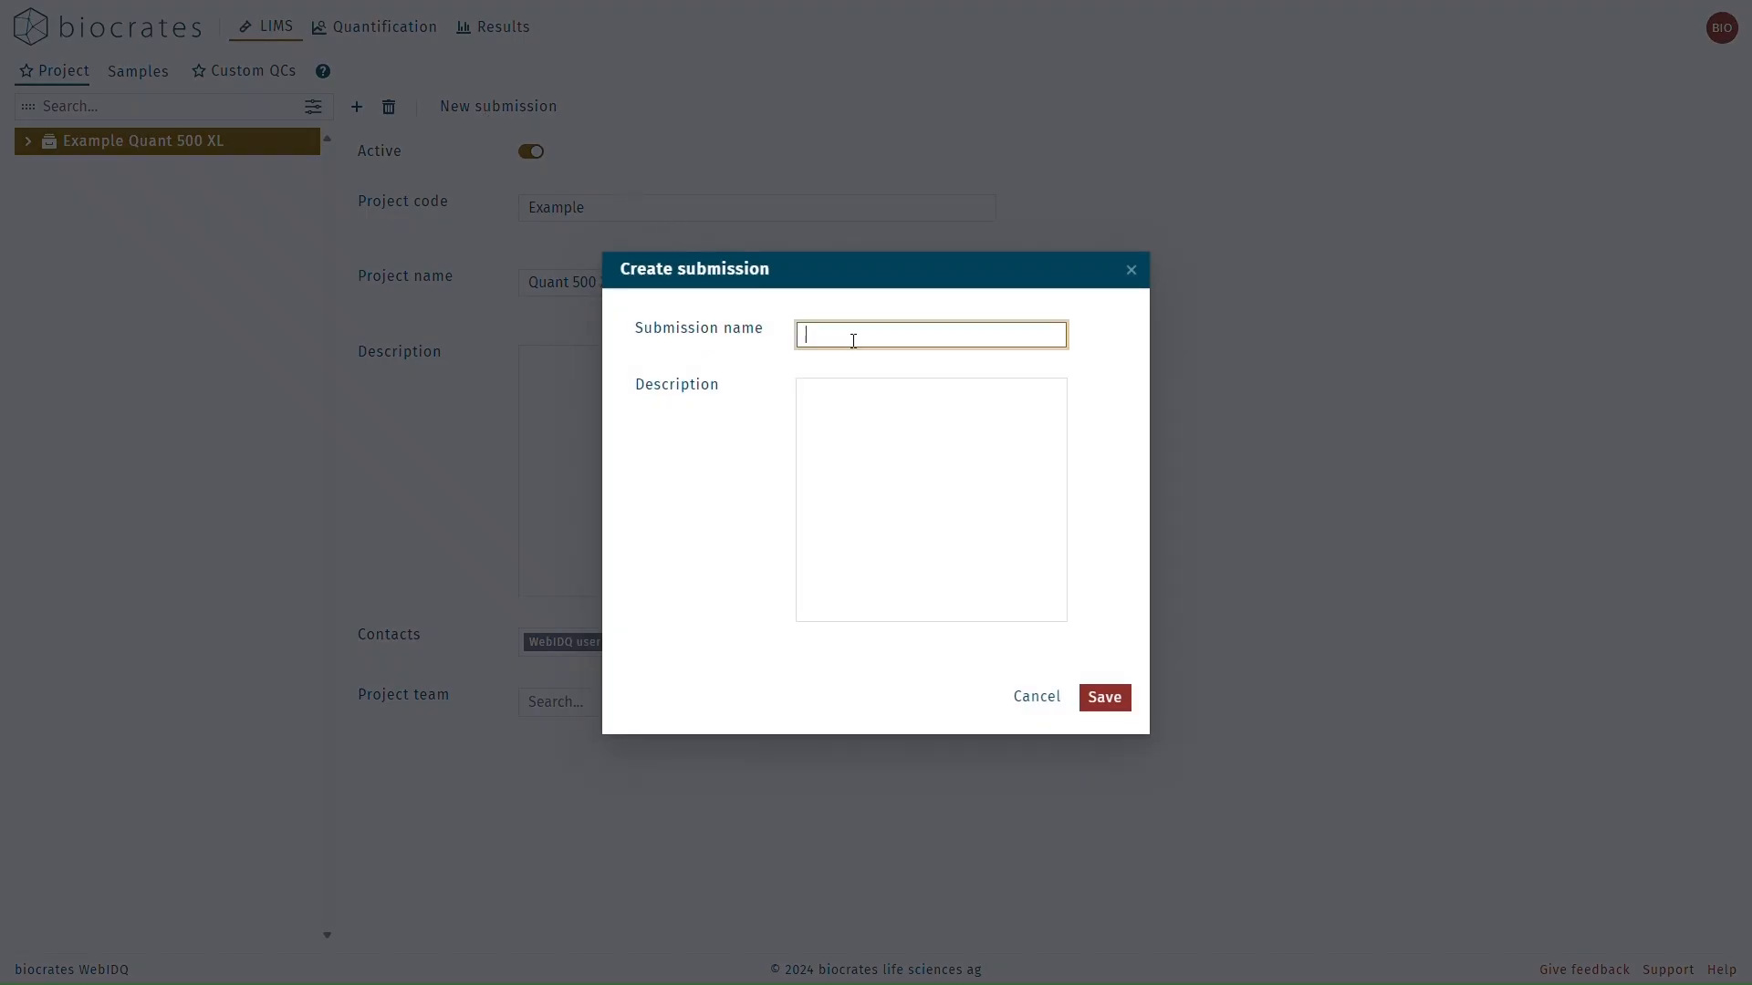
pyautogui.write('Exampl')
pyautogui.write('e submission')
pyautogui.click(1101, 699)
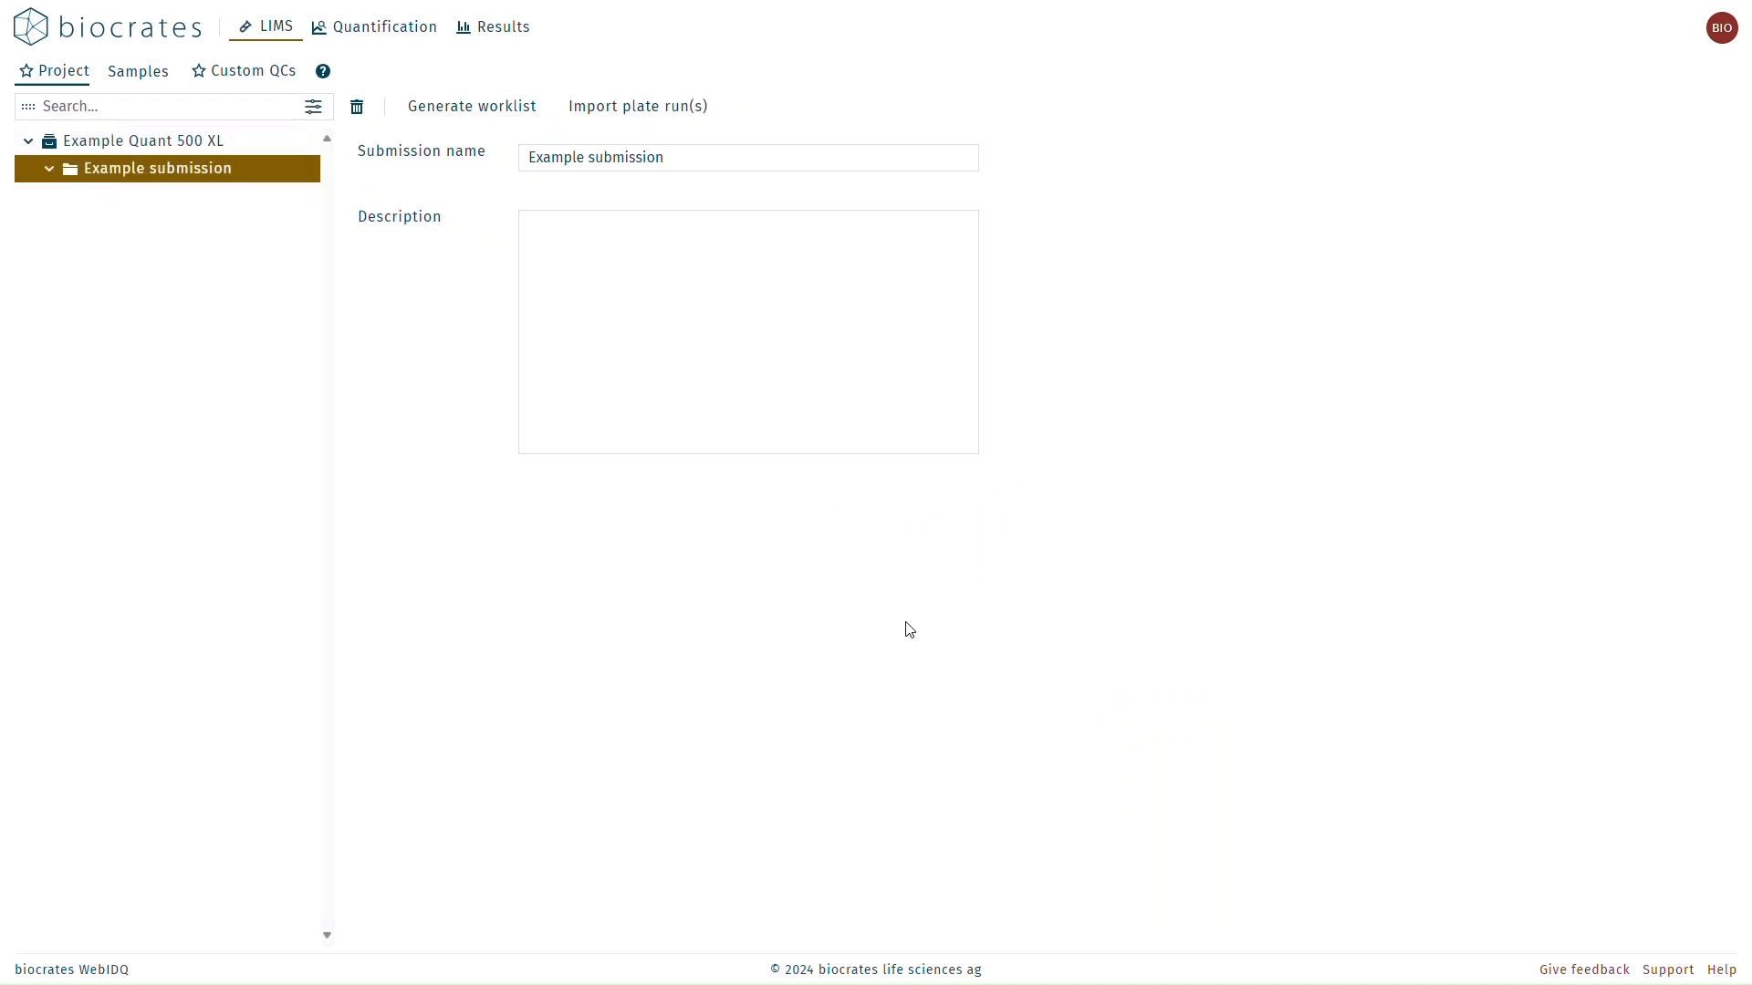
pyautogui.click(194, 146)
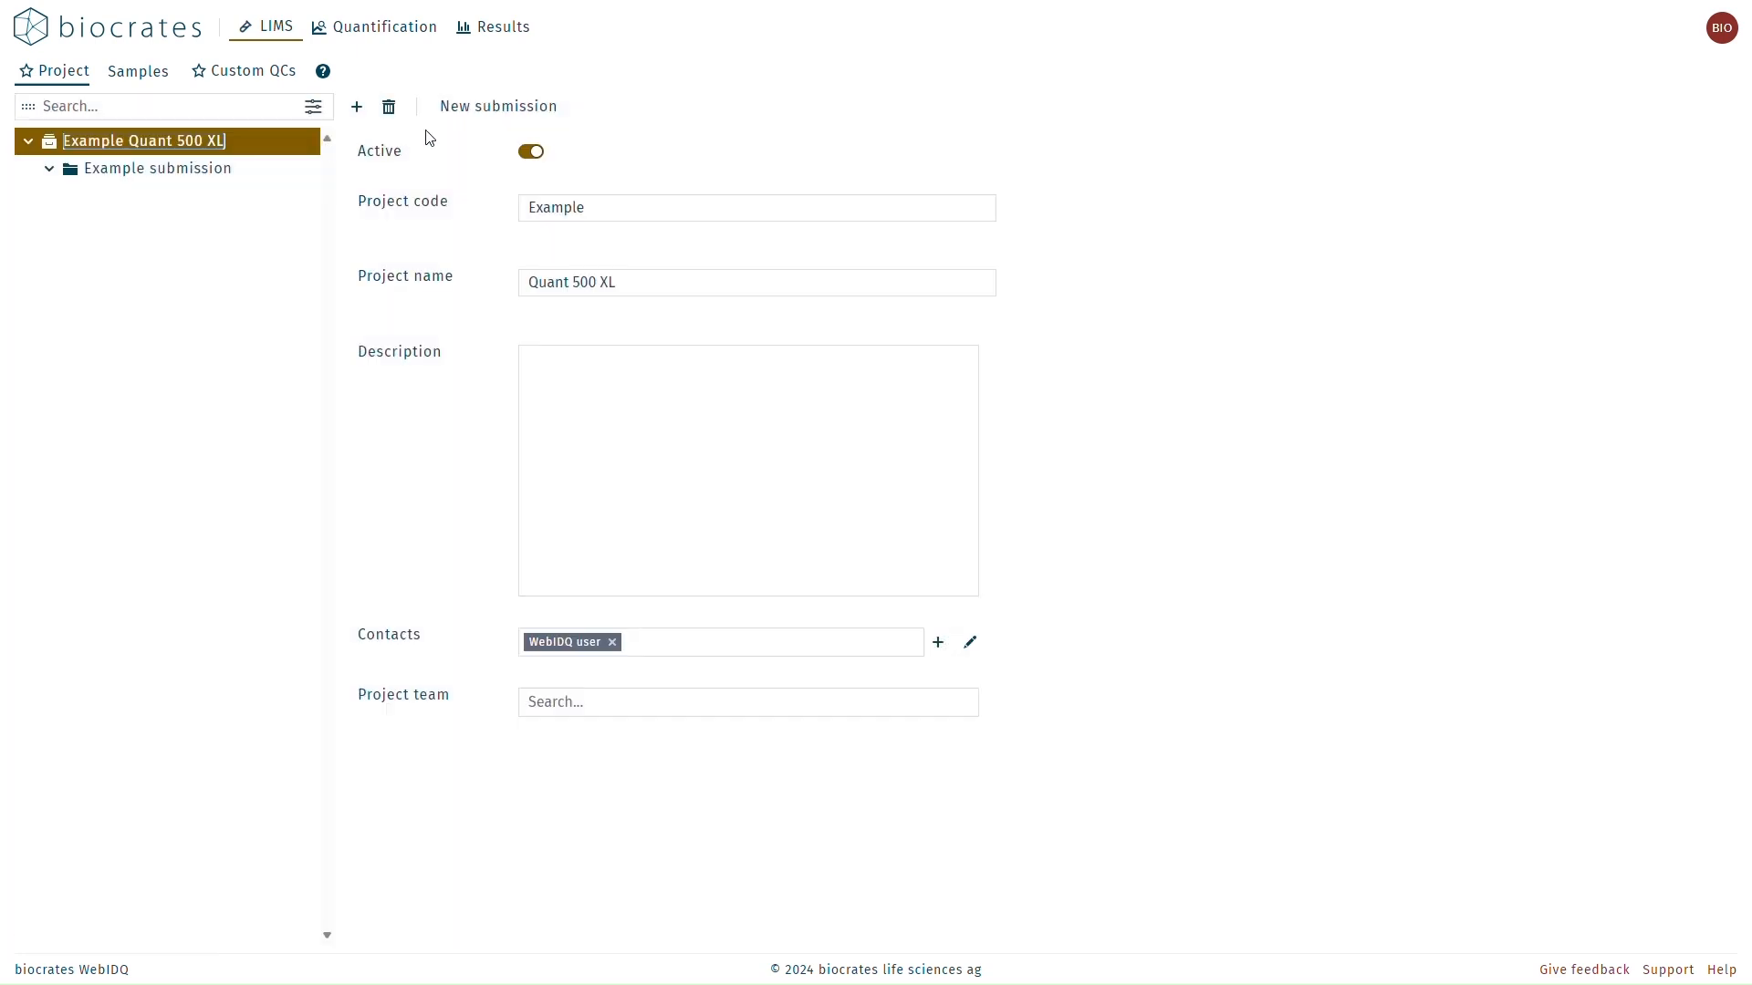
pyautogui.click(500, 115)
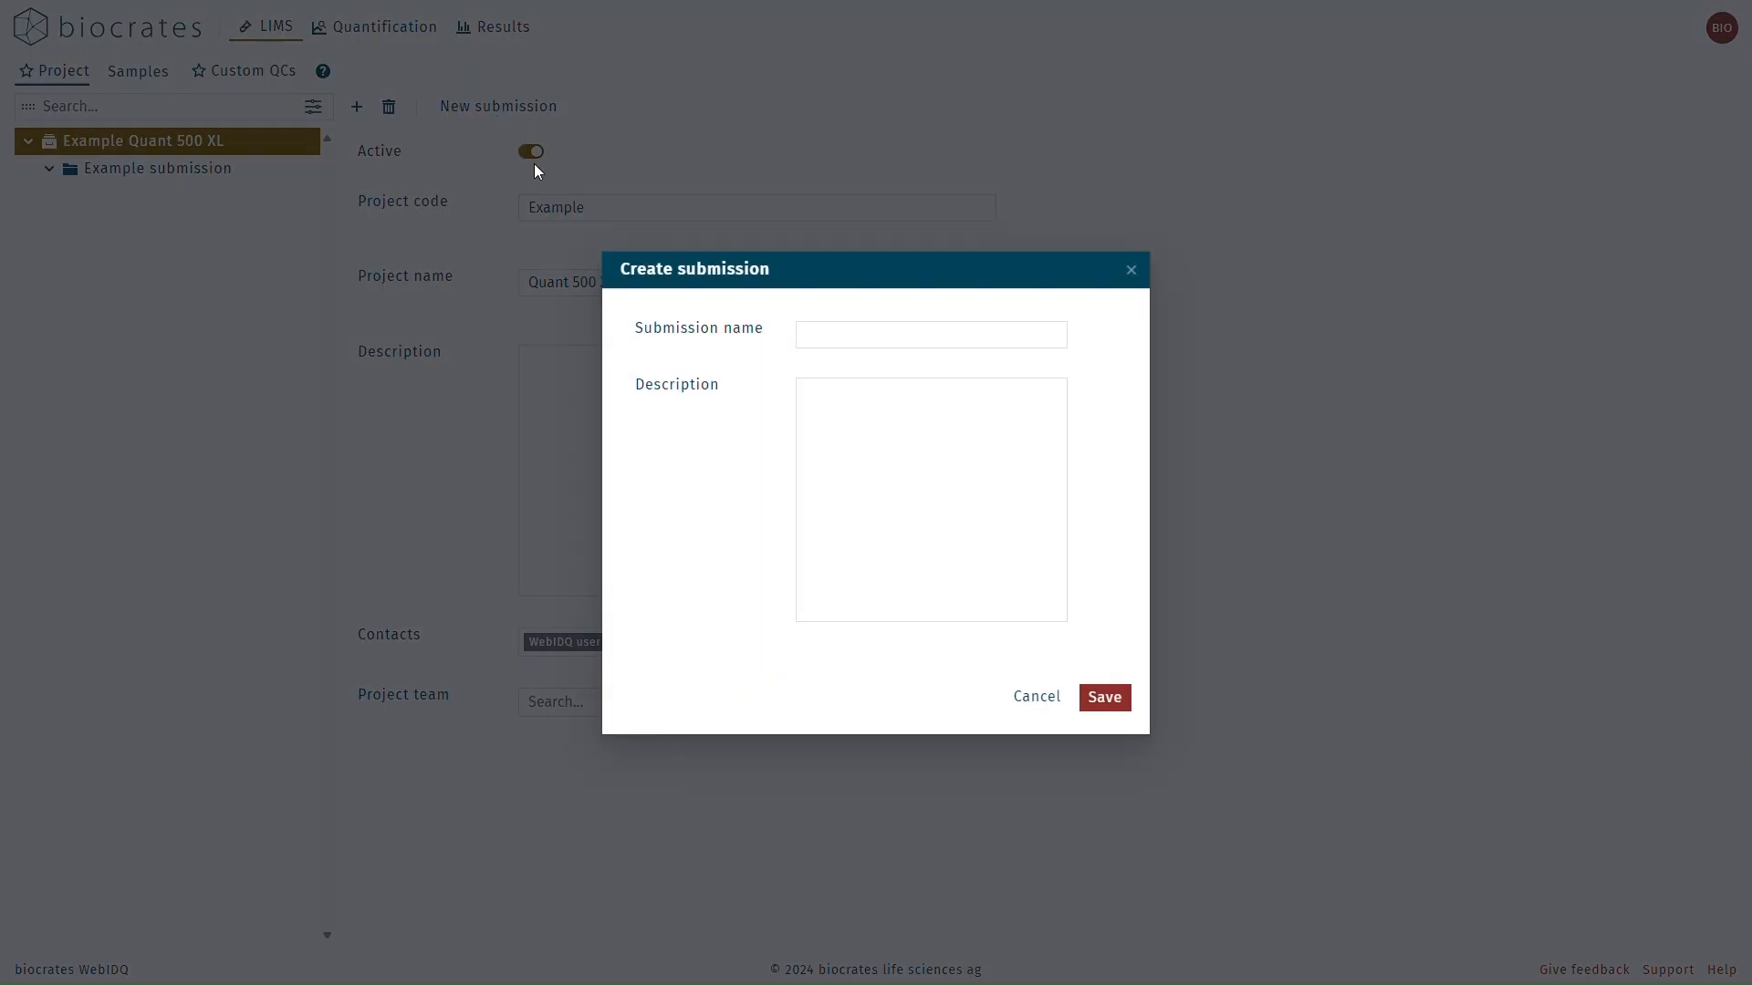
pyautogui.click(1029, 702)
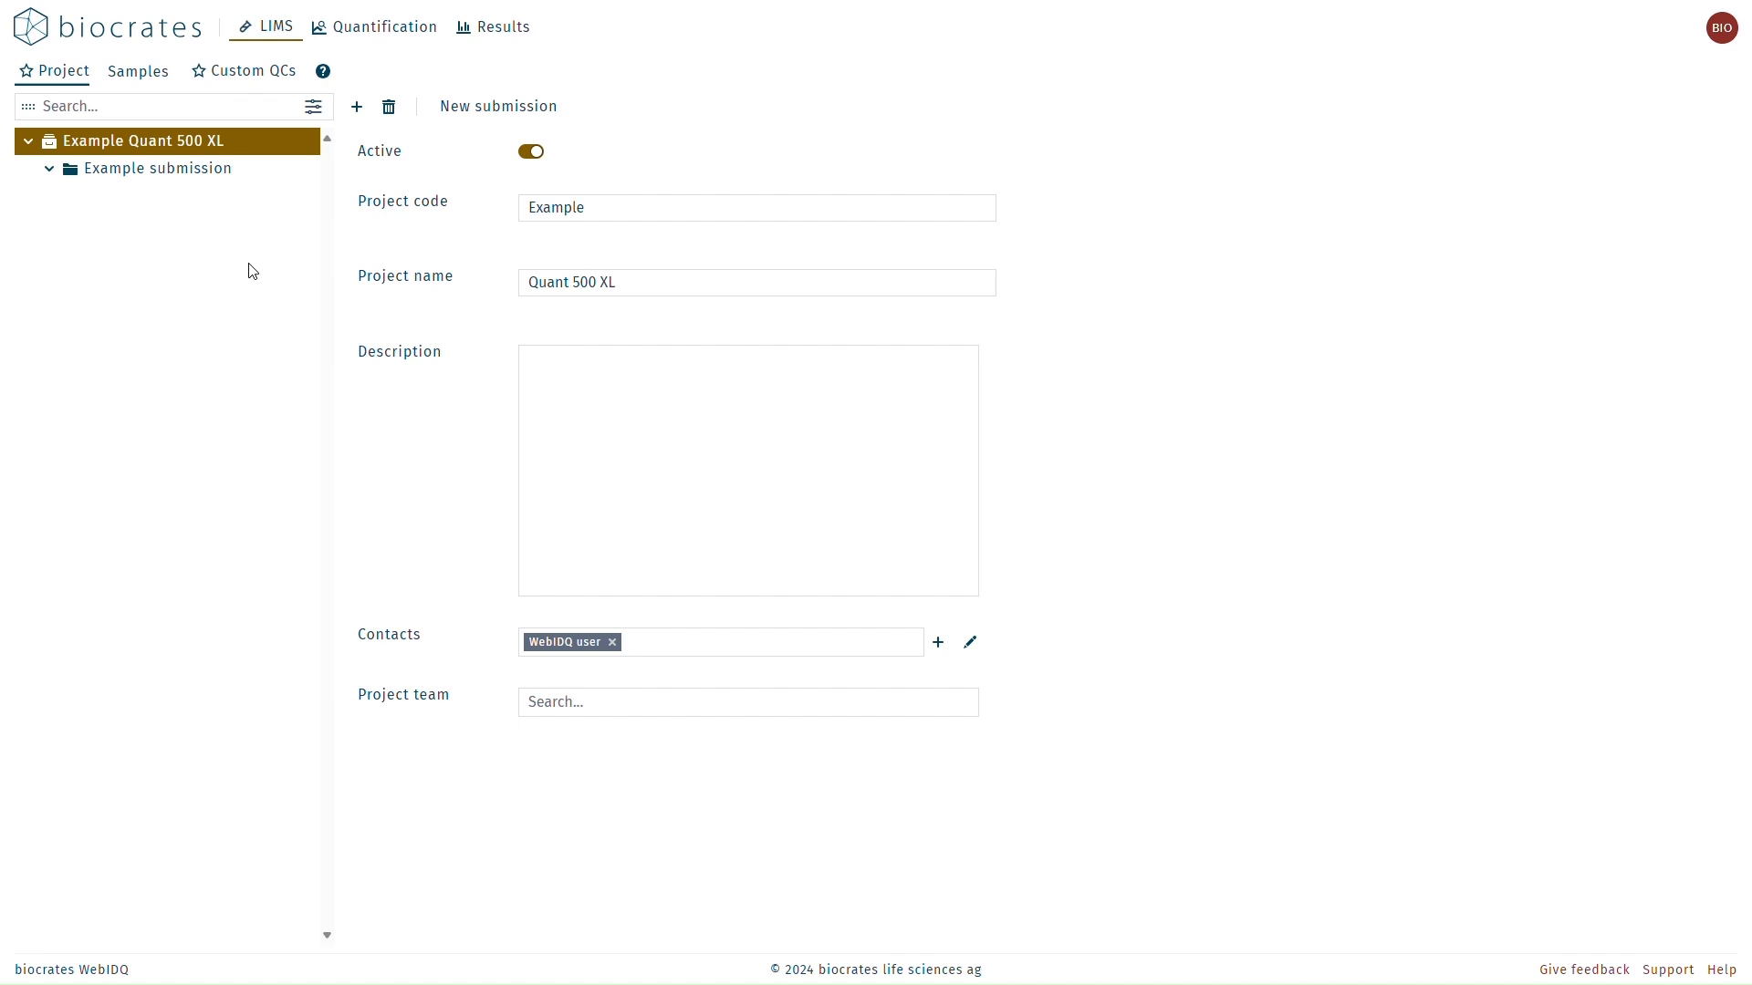
# Step: Start generating a worklist for Example submission with the OPs MXP500F-0-8313, MXP500L-0-8313 and MXP500X-0-8311, and proceed to sample selection
pyautogui.click(195, 173)
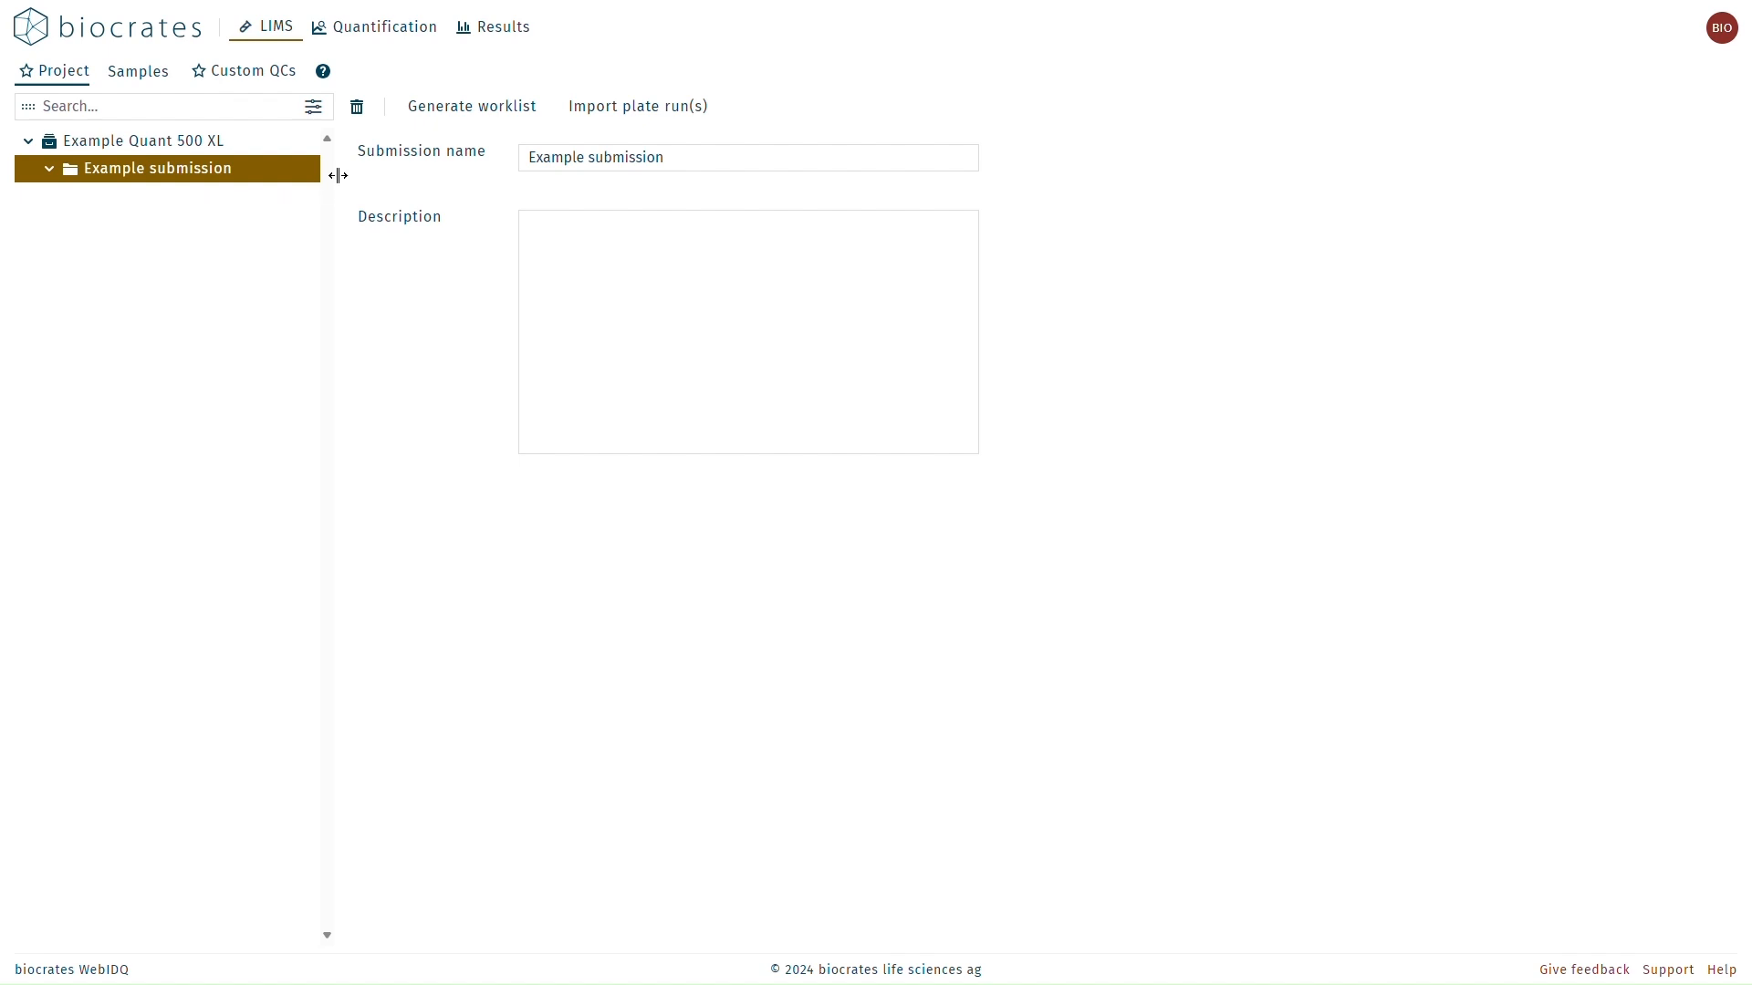
pyautogui.click(472, 112)
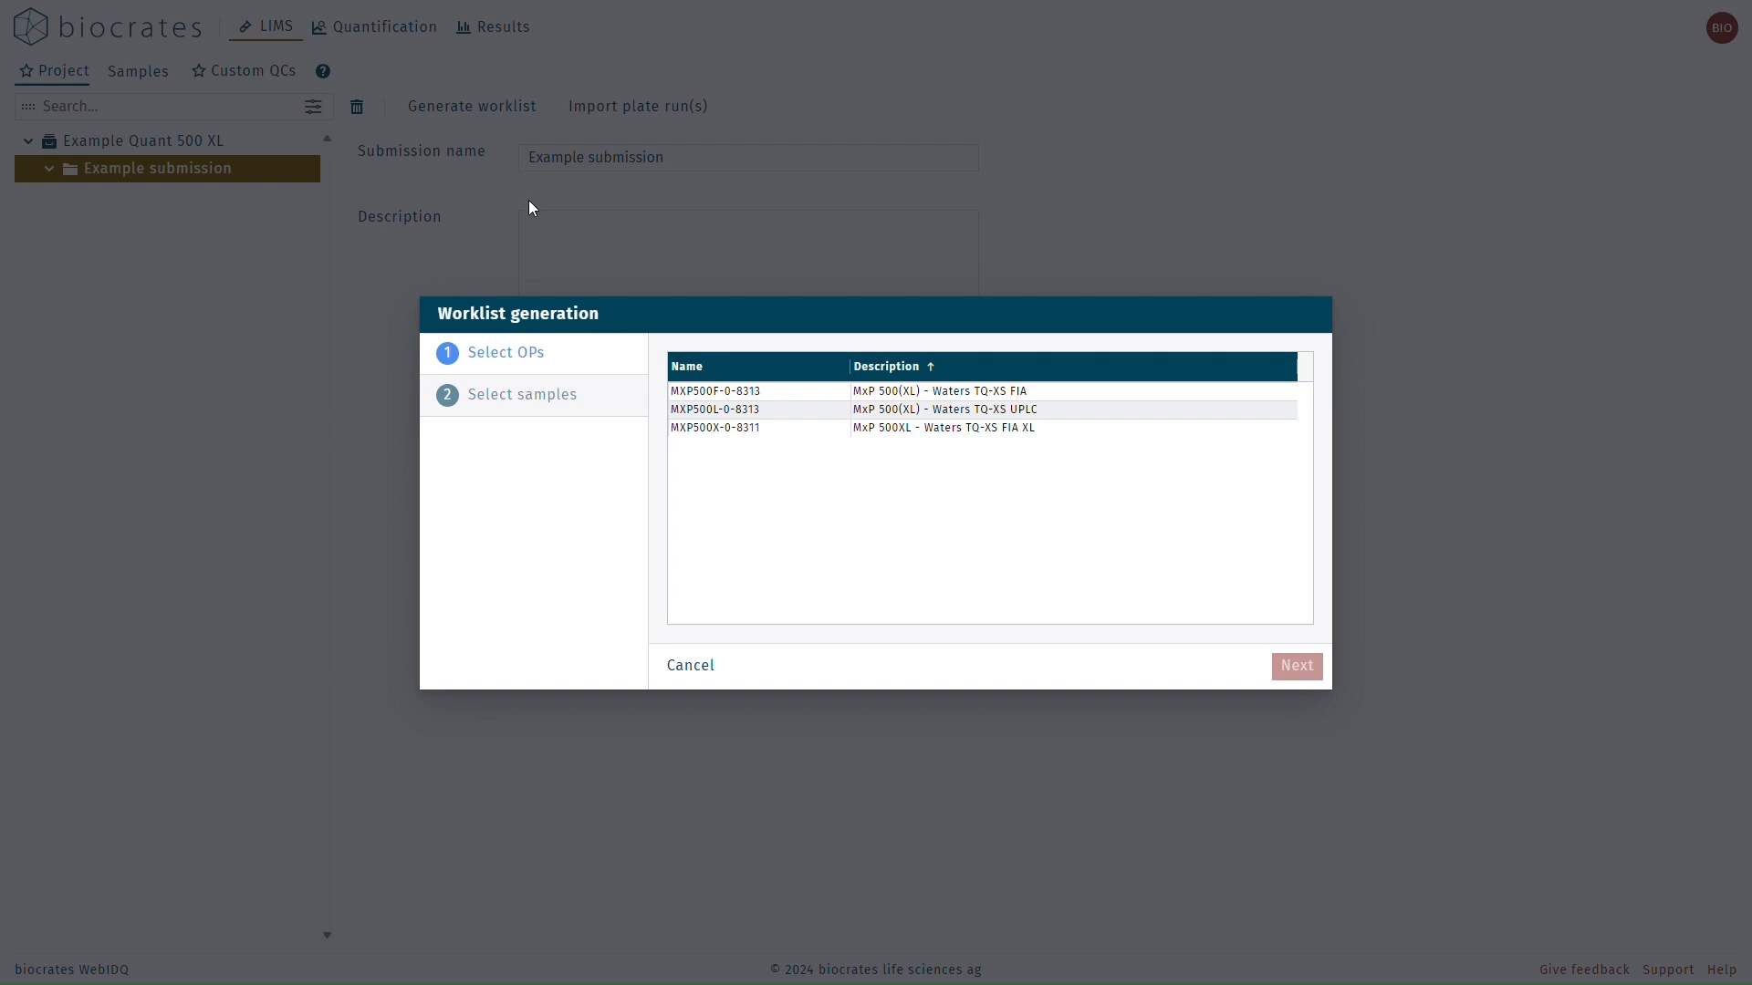
pyautogui.click(706, 394)
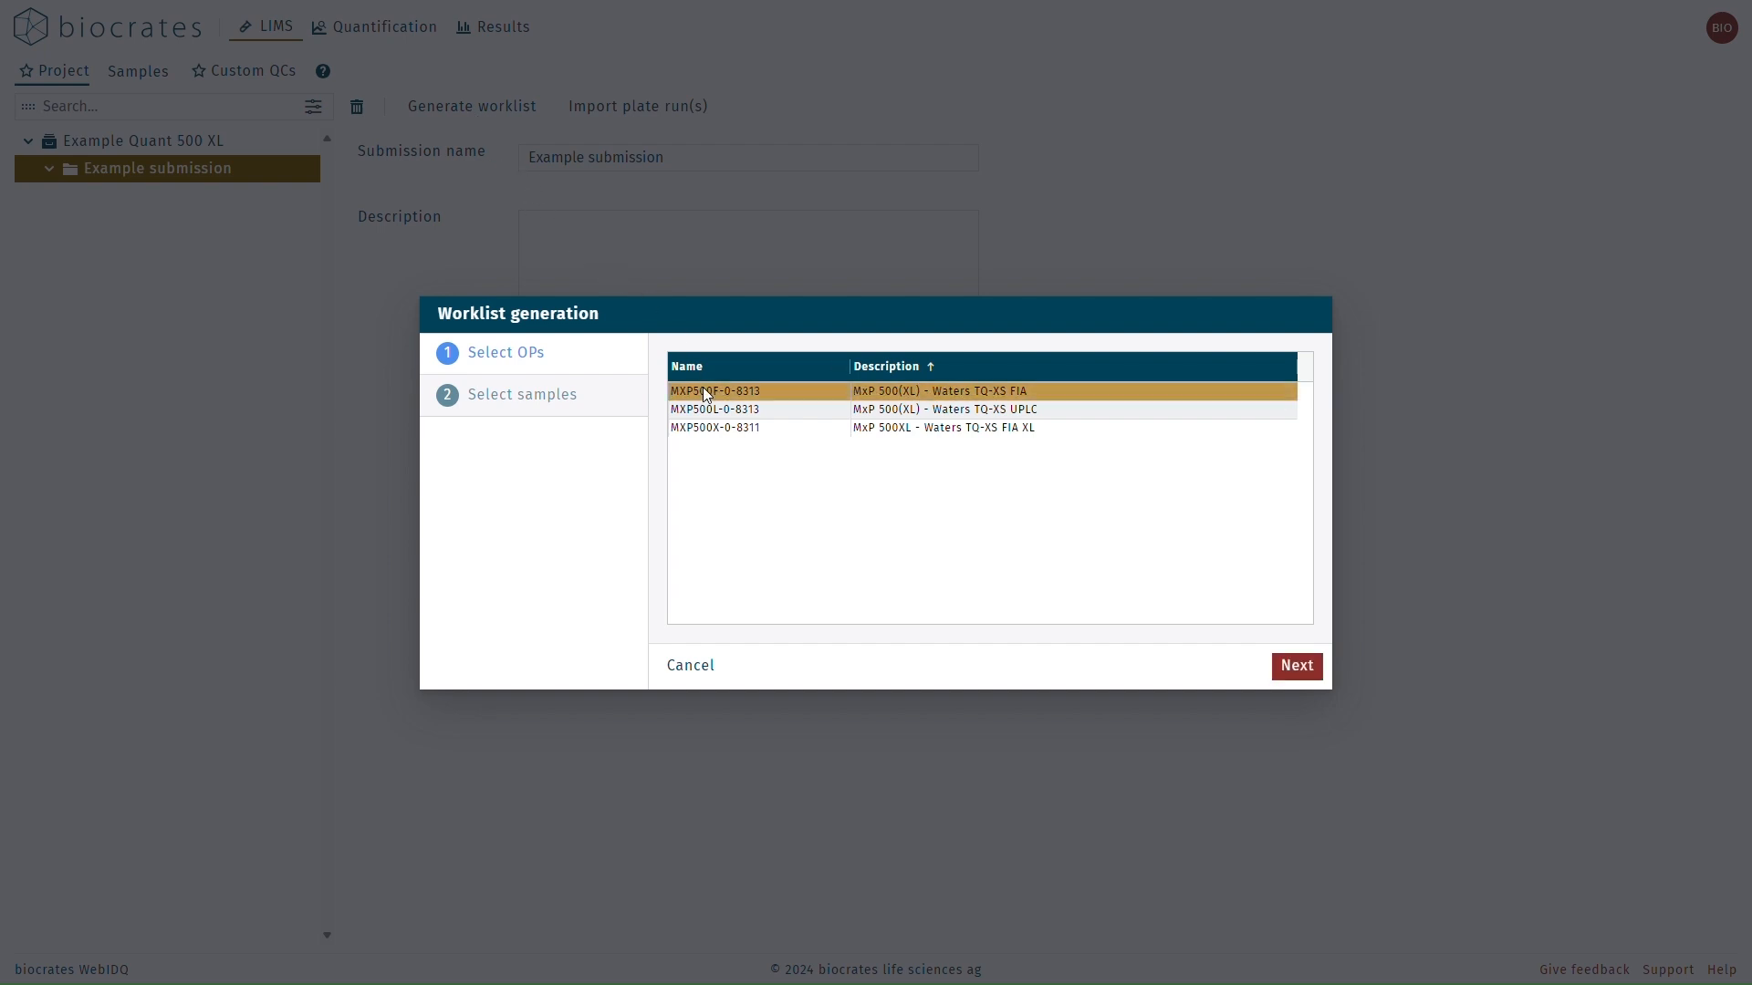
pyautogui.keyDown('shift'); pyautogui.click(715, 432); pyautogui.keyUp('shift')
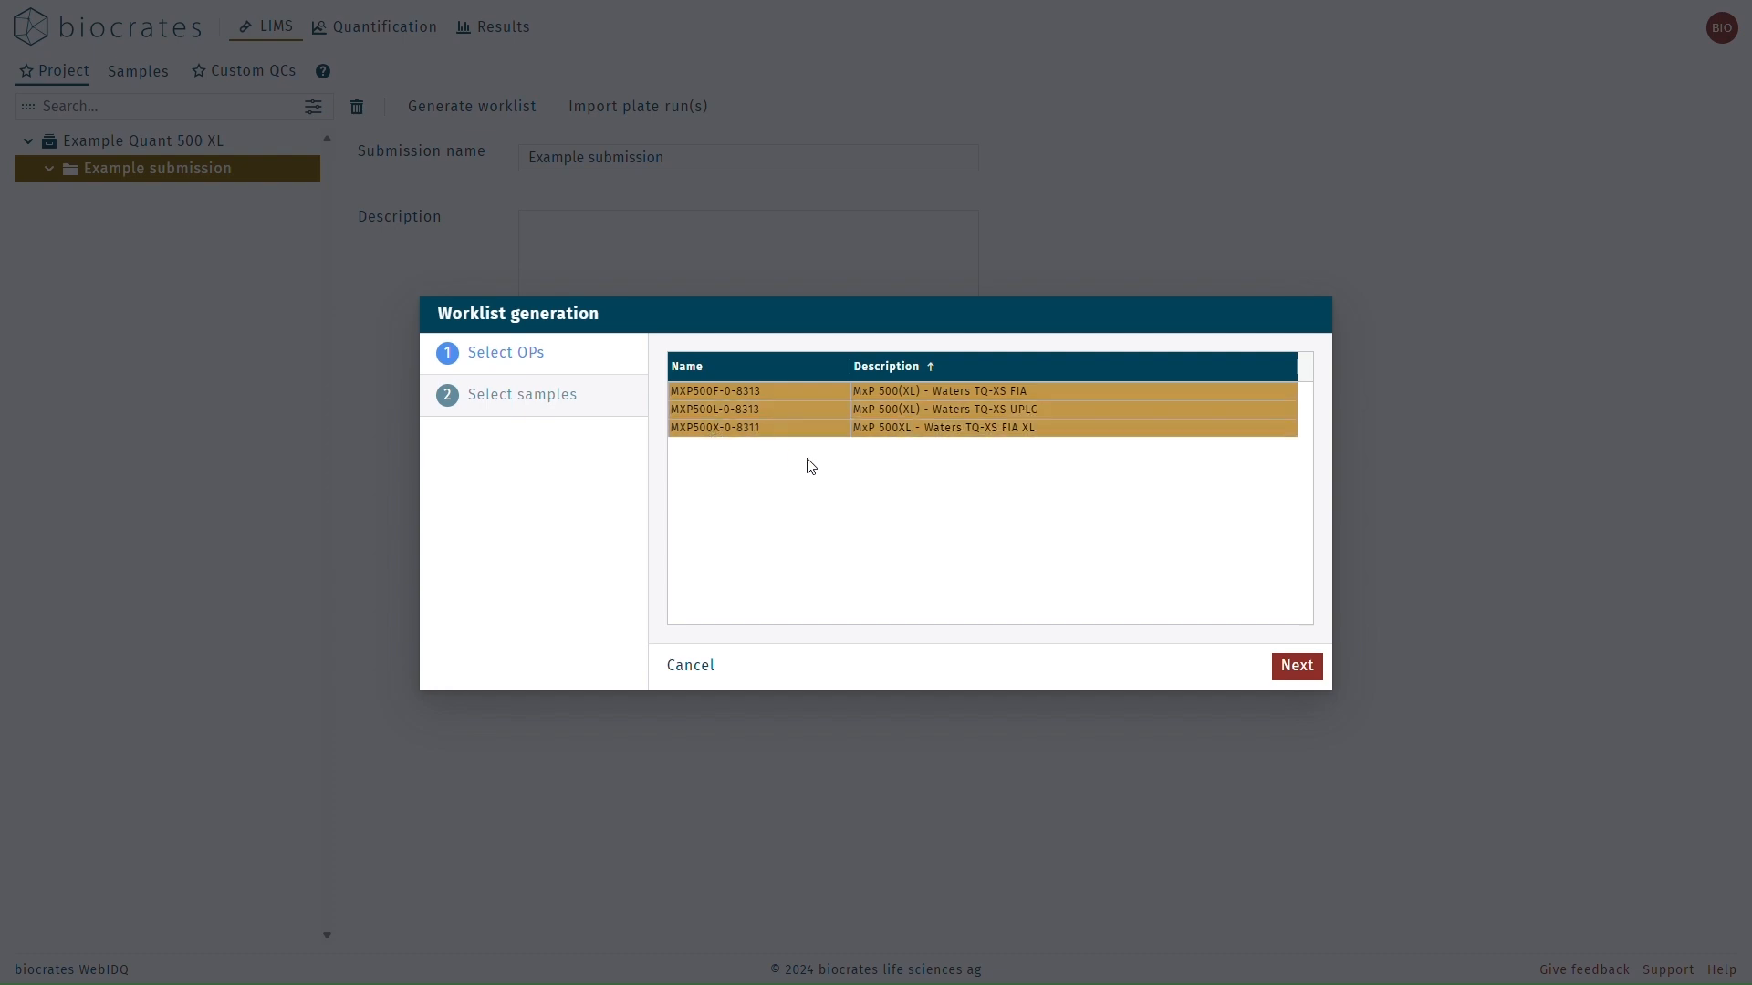
pyautogui.click(1294, 673)
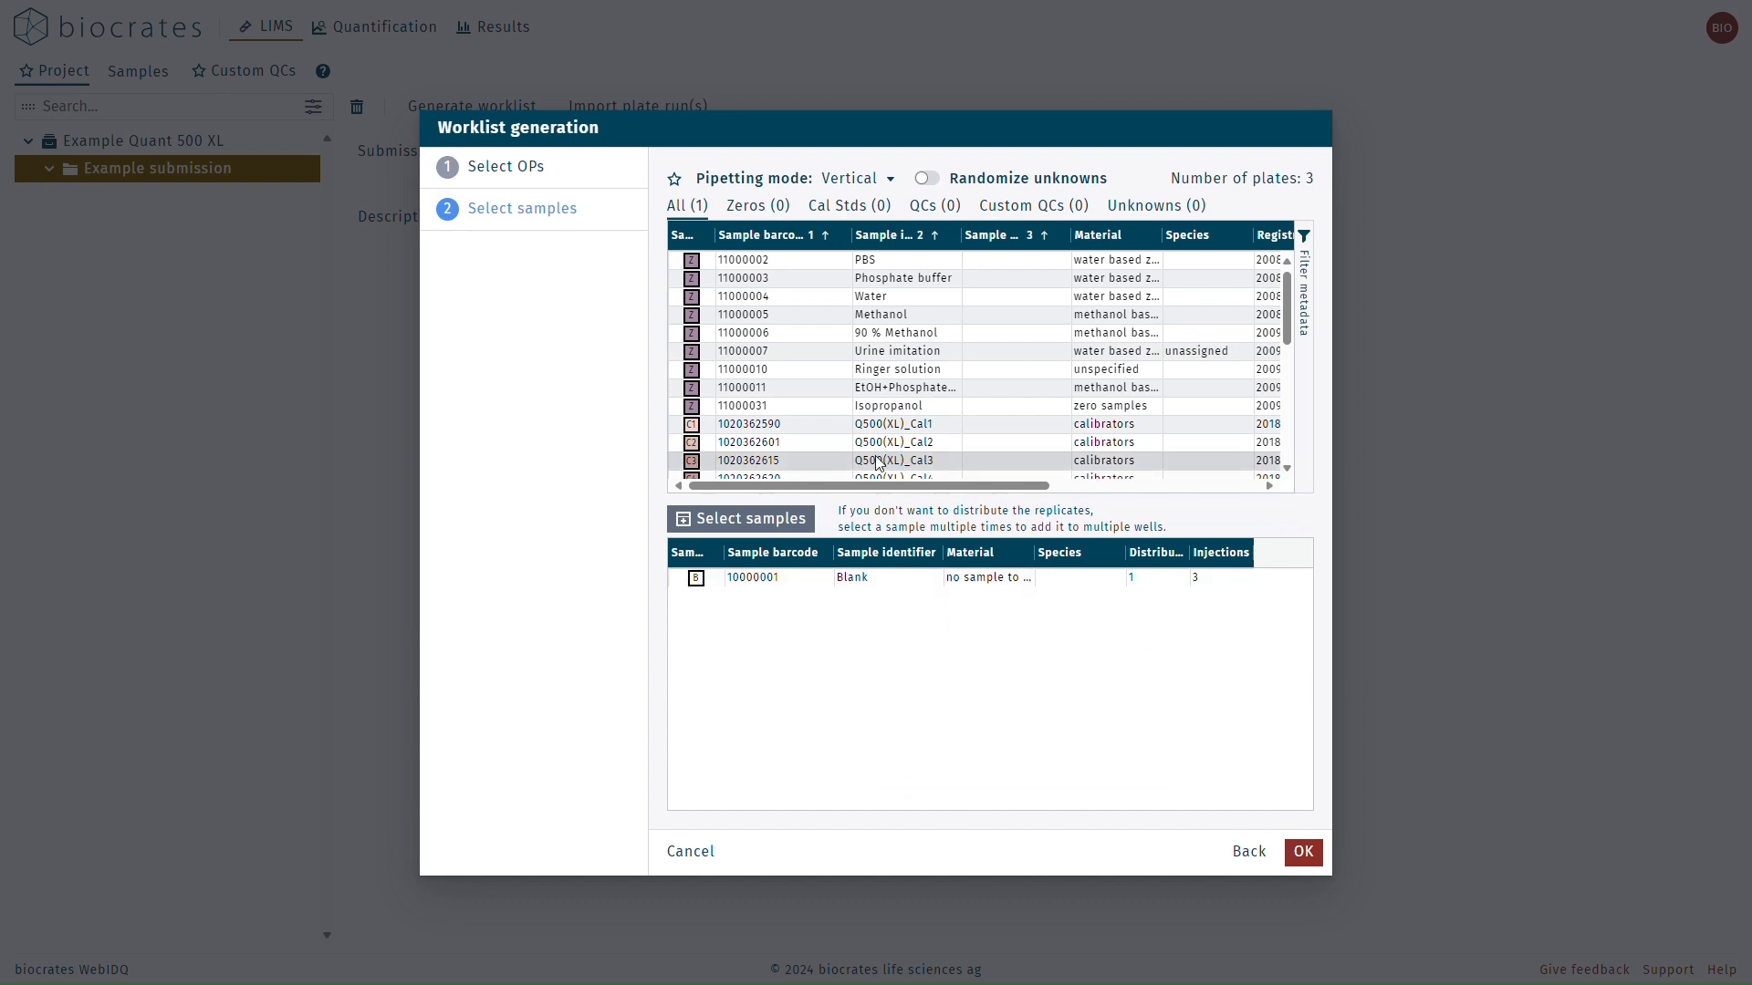
# Step: Look through the available samples by type, from zeros to unknowns, and check the sorting and filter options for the zeros' sample barcodes
pyautogui.click(755, 216)
pyautogui.click(844, 206)
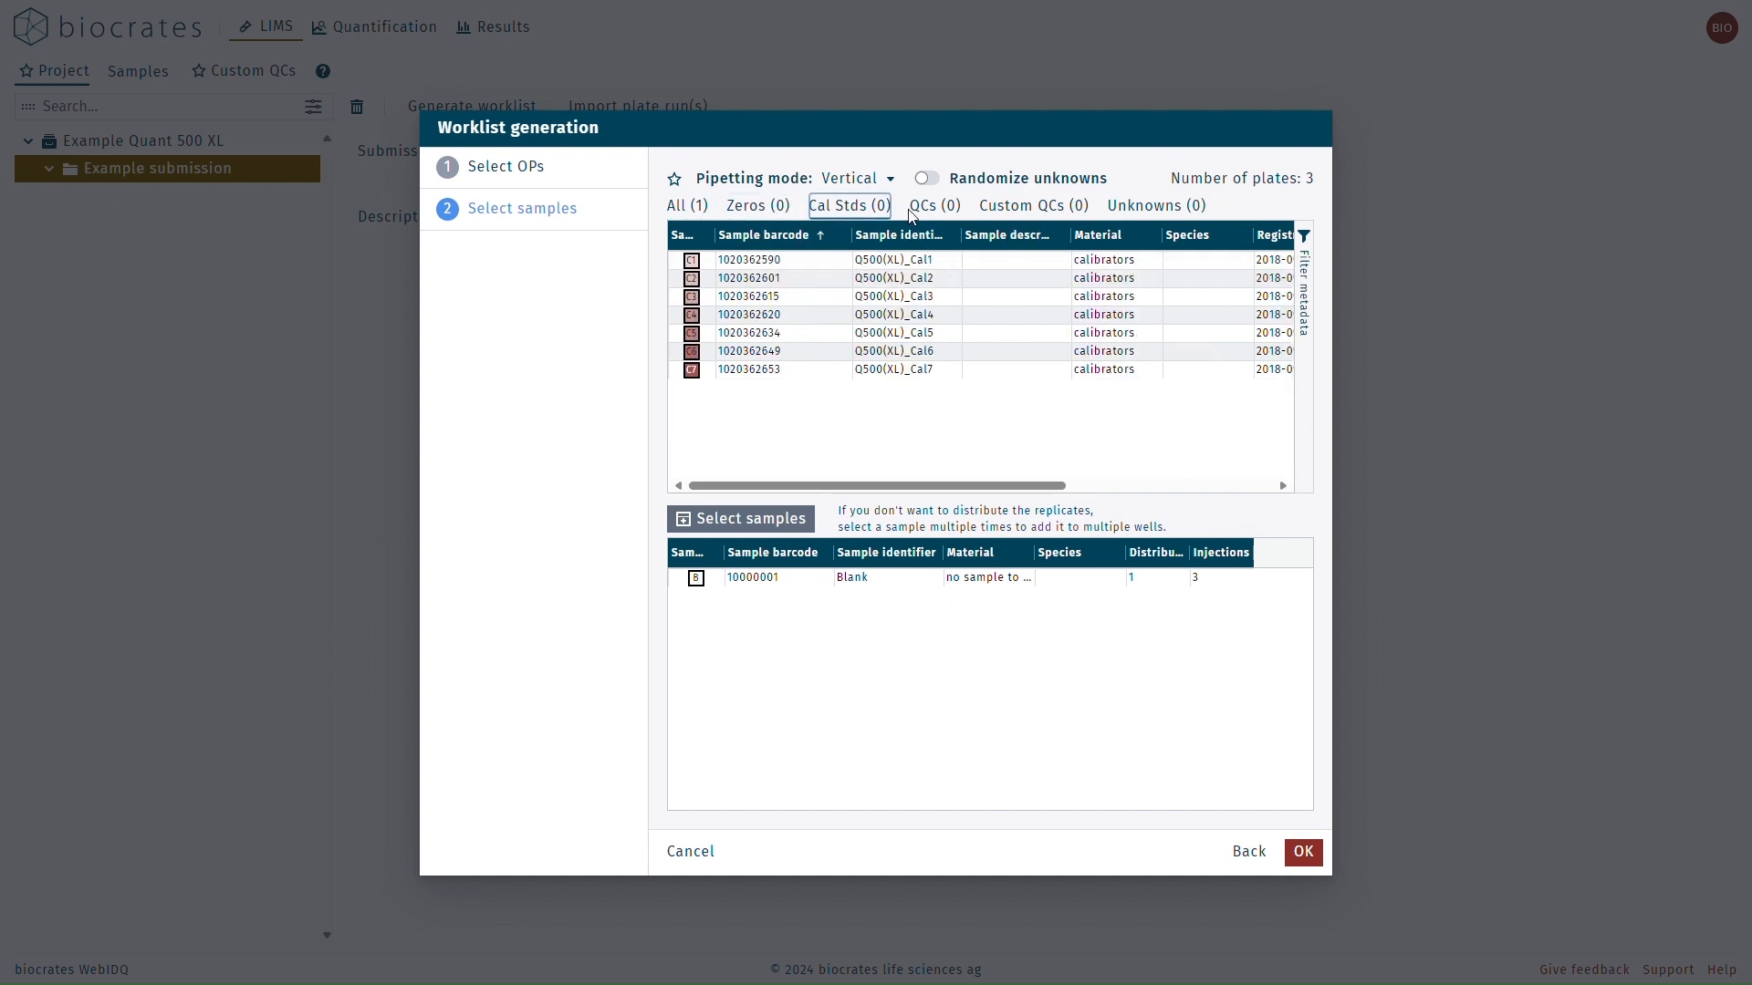
pyautogui.click(935, 206)
pyautogui.click(994, 216)
pyautogui.click(1120, 209)
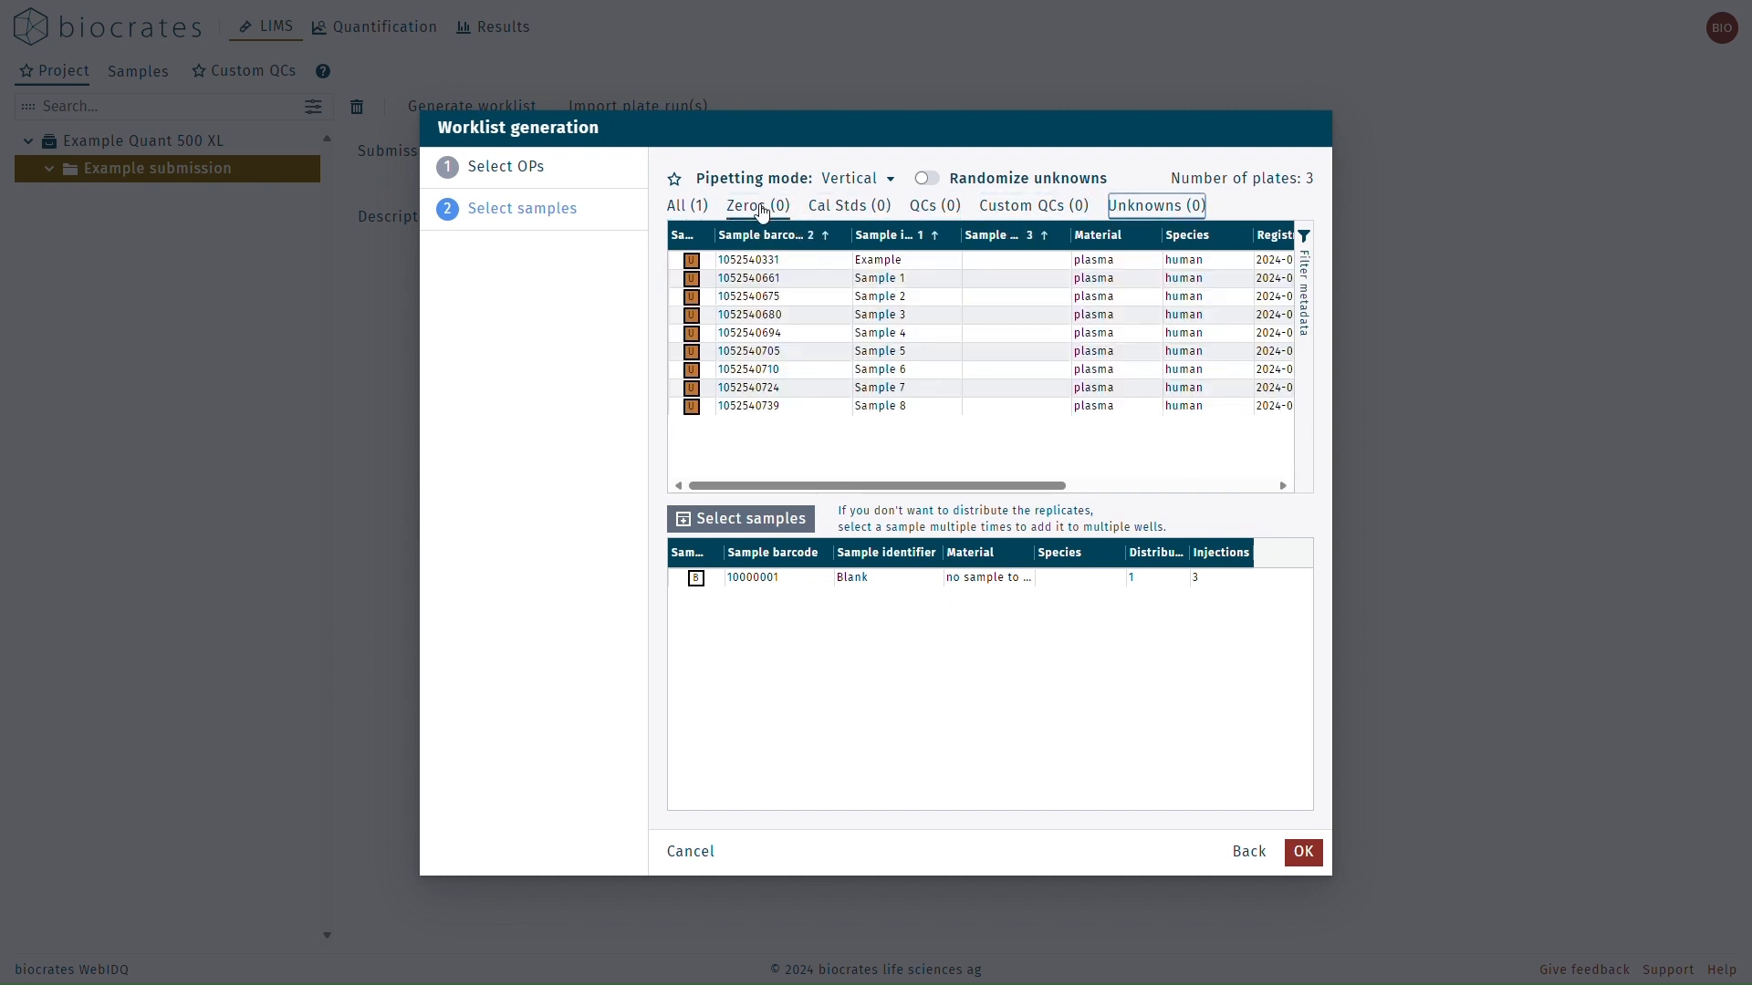
pyautogui.click(758, 210)
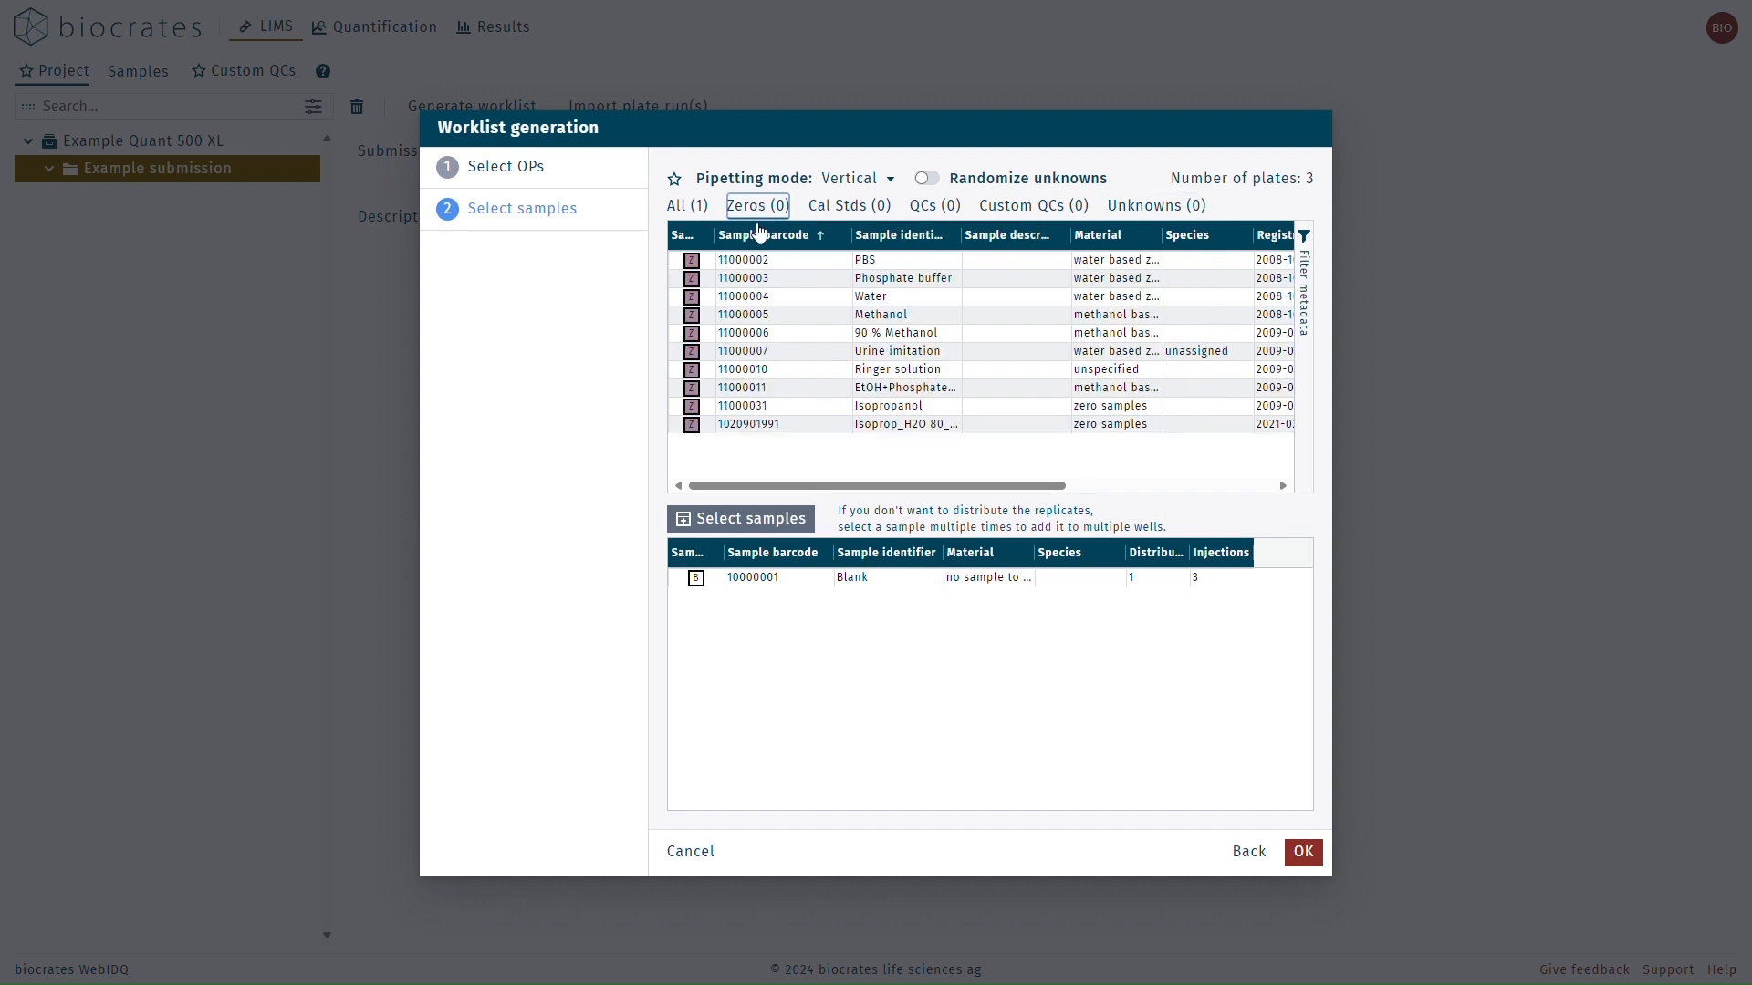
pyautogui.click(763, 237)
pyautogui.click(763, 237)
pyautogui.click(839, 237)
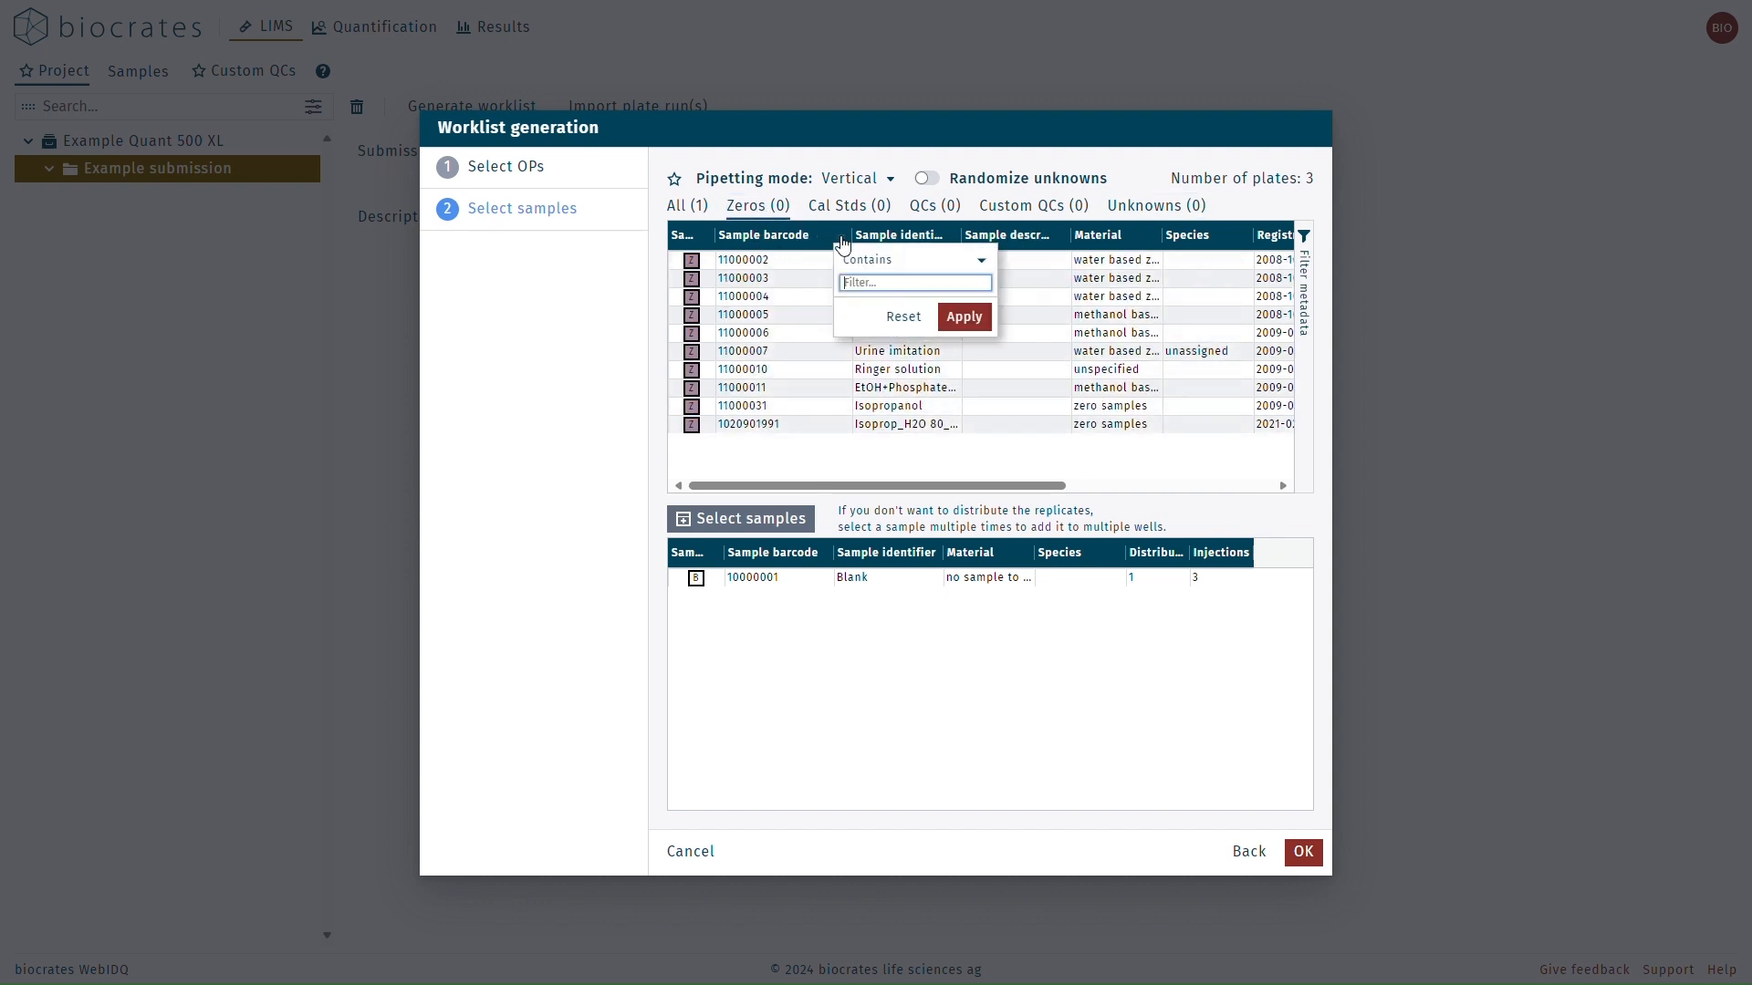
pyautogui.click(811, 471)
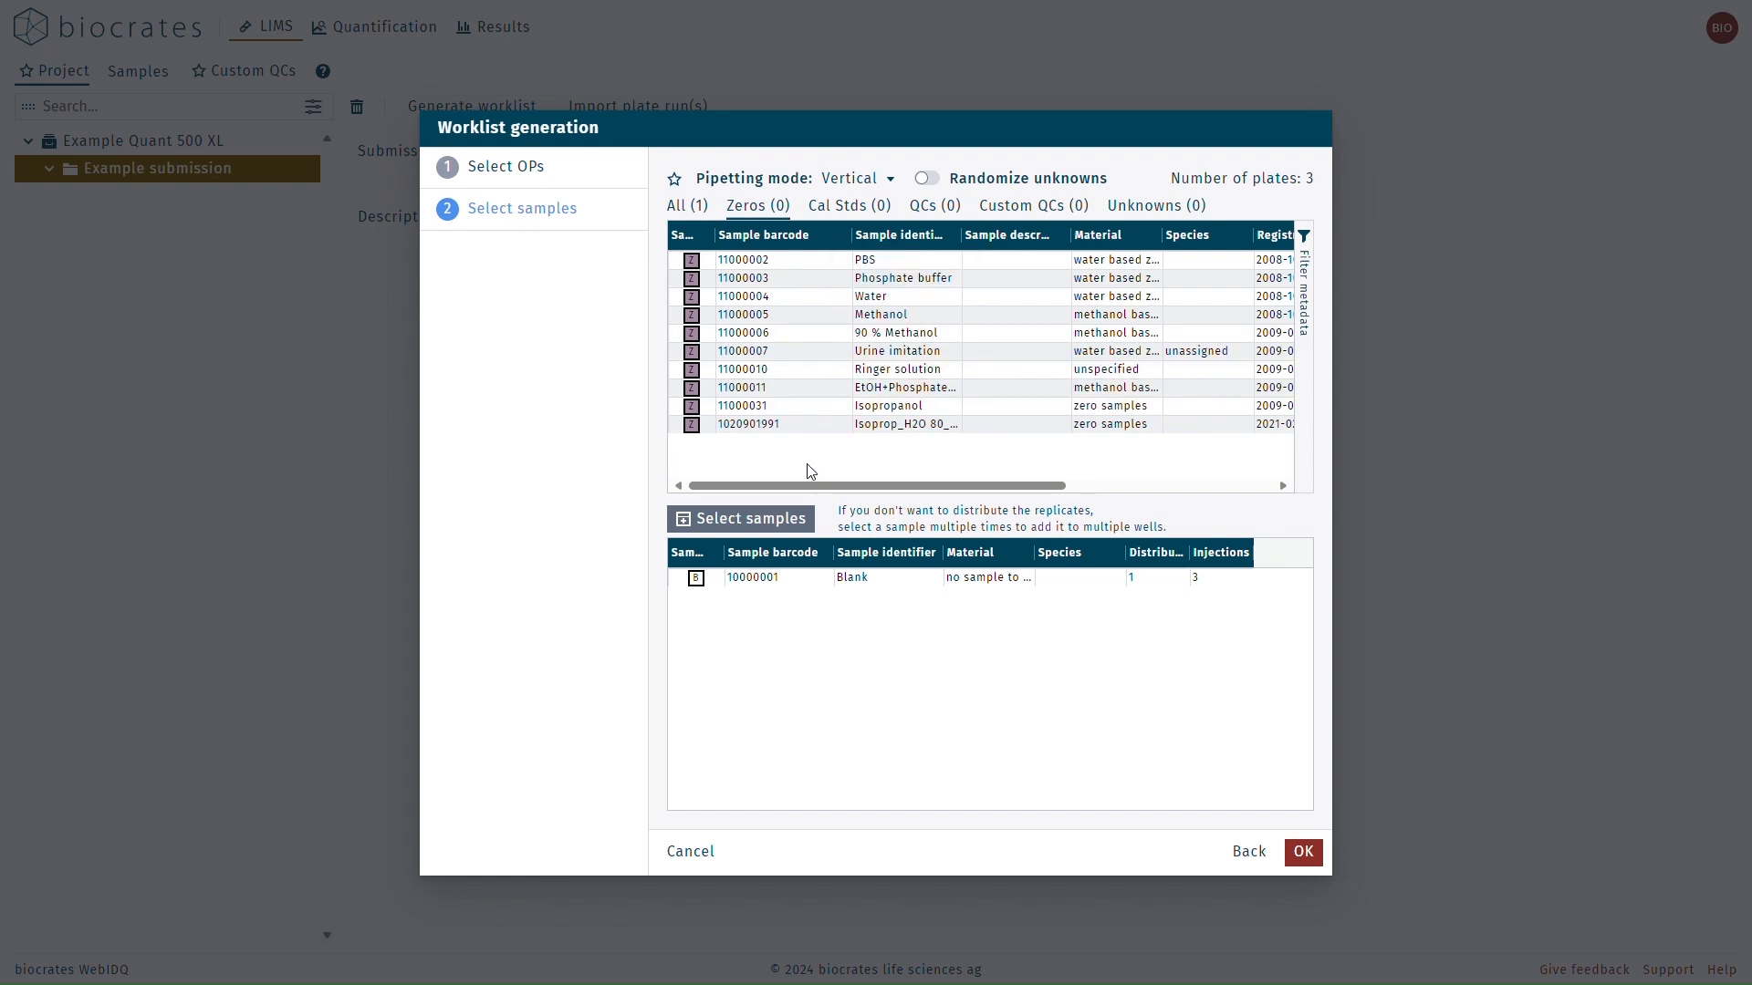
# Step: Add the PBS zero sample to the worklist three times, removing one of the entries and adding it back
pyautogui.click(747, 264)
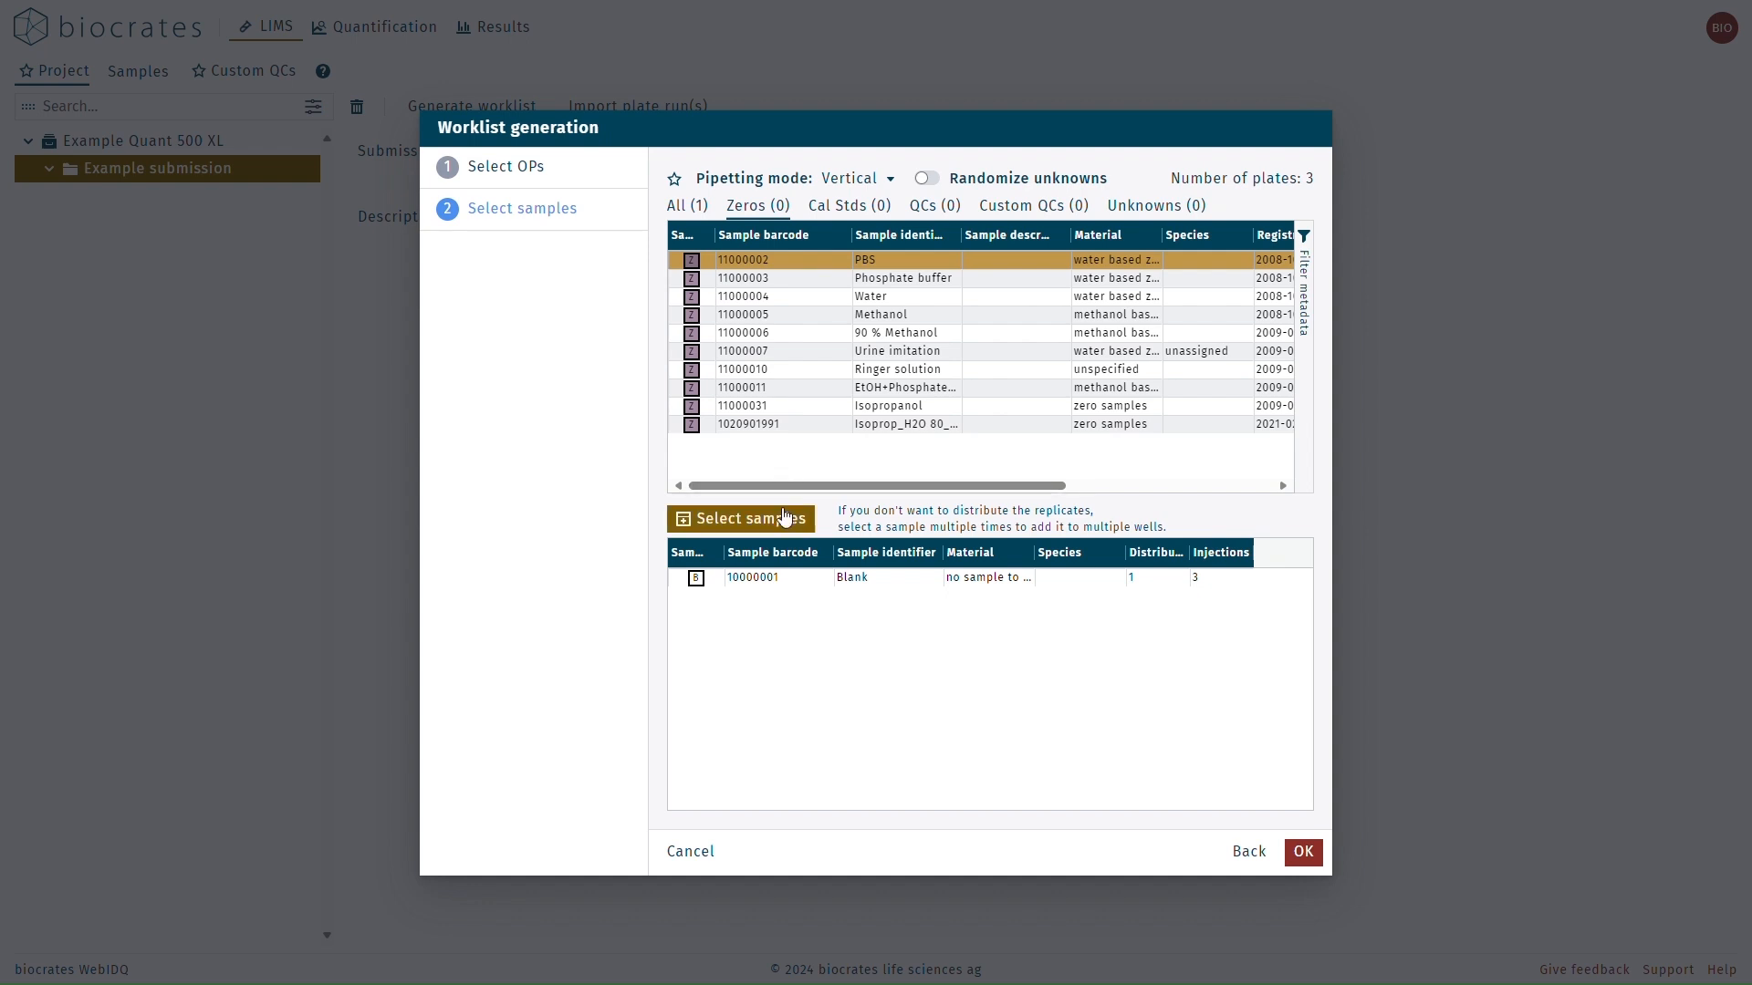
pyautogui.click(786, 523)
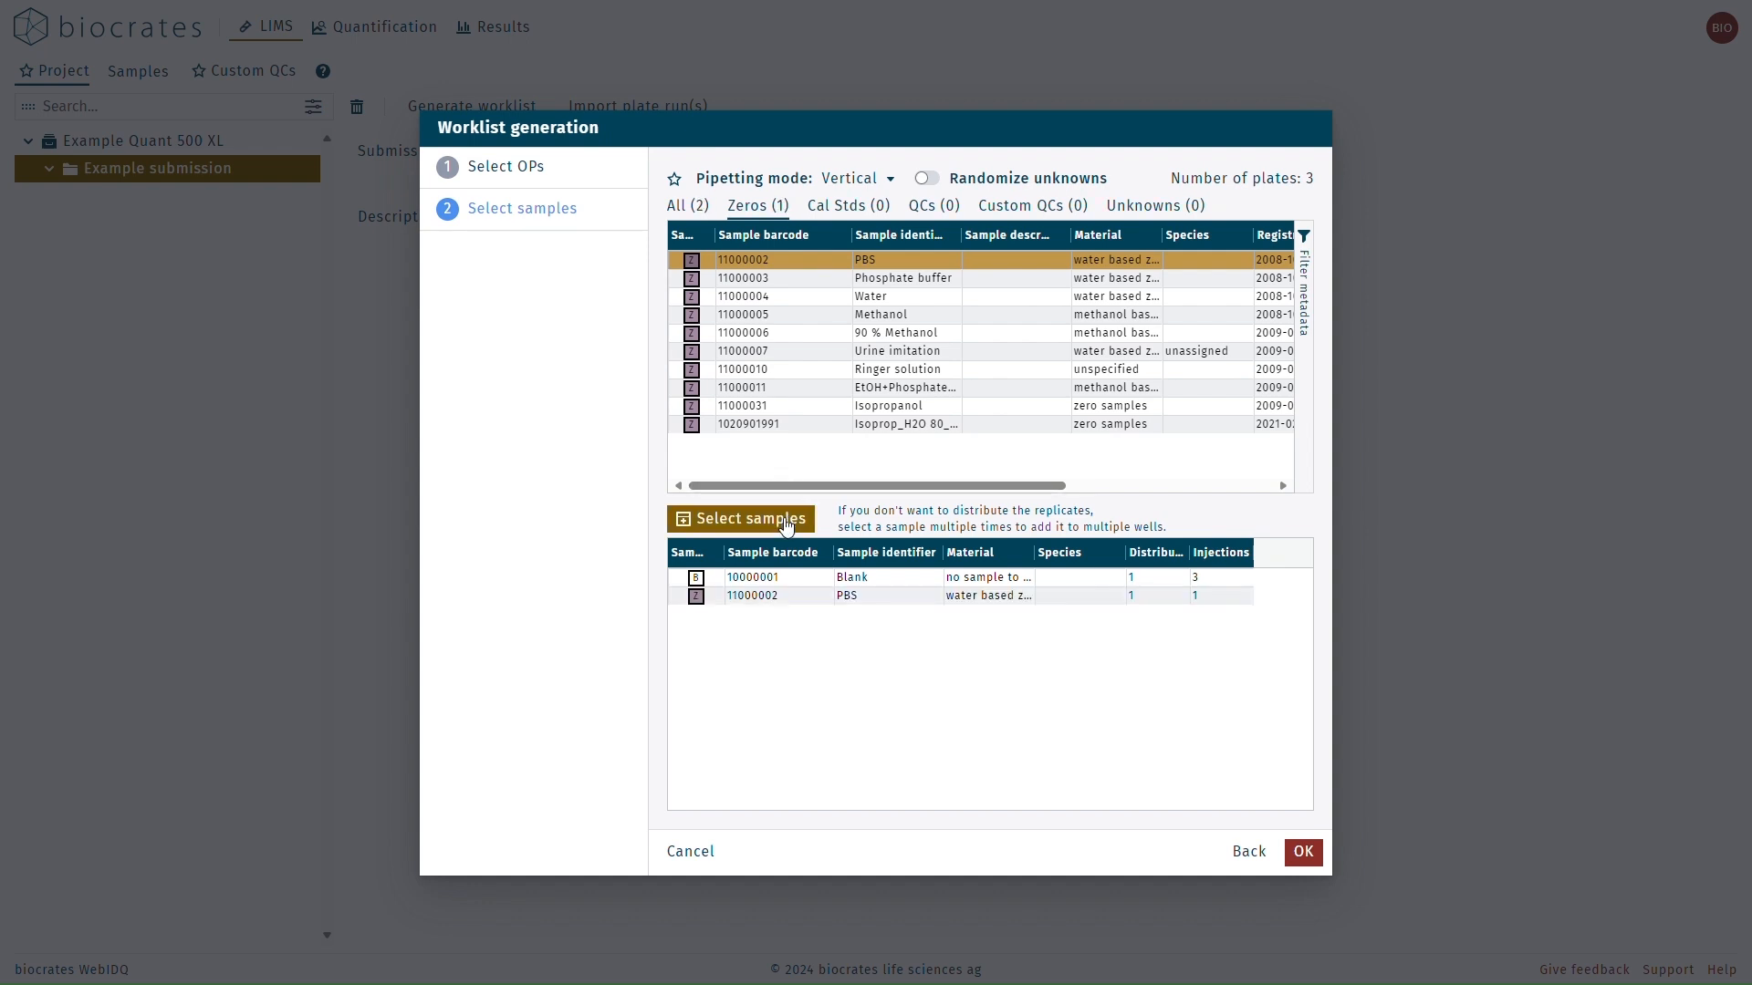
pyautogui.click(786, 524)
pyautogui.click(787, 524)
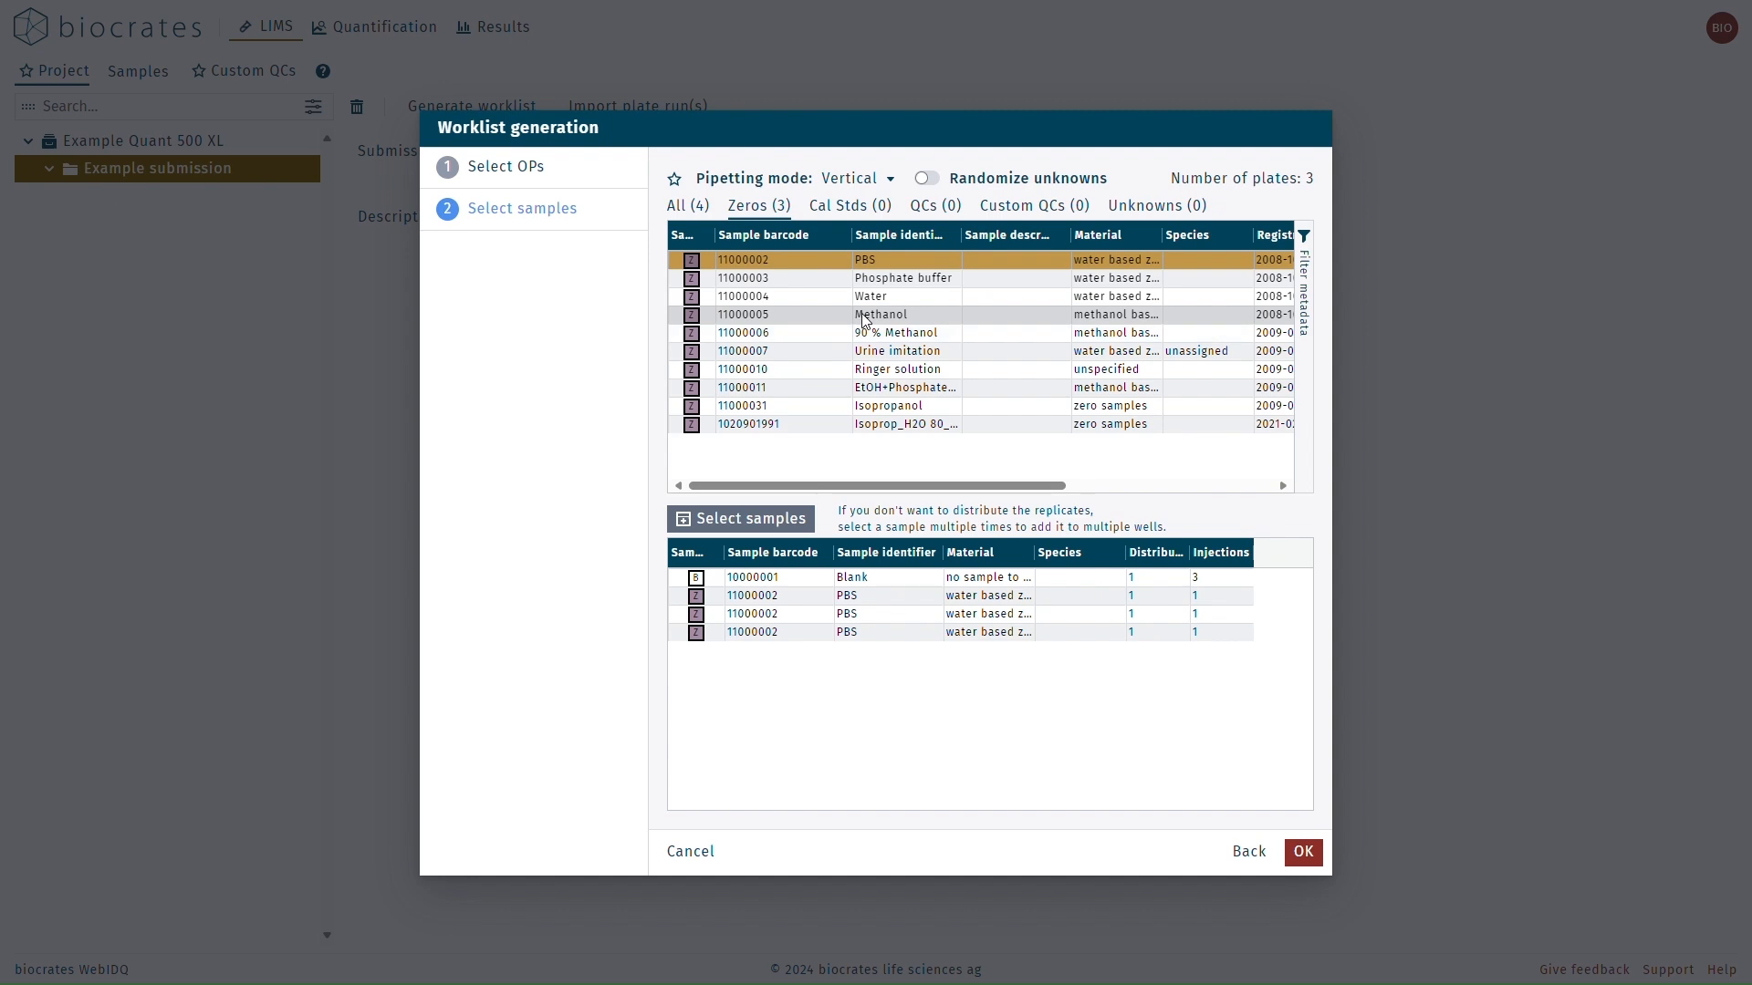
pyautogui.moveTo(694, 595); pyautogui.dragTo(844, 396)
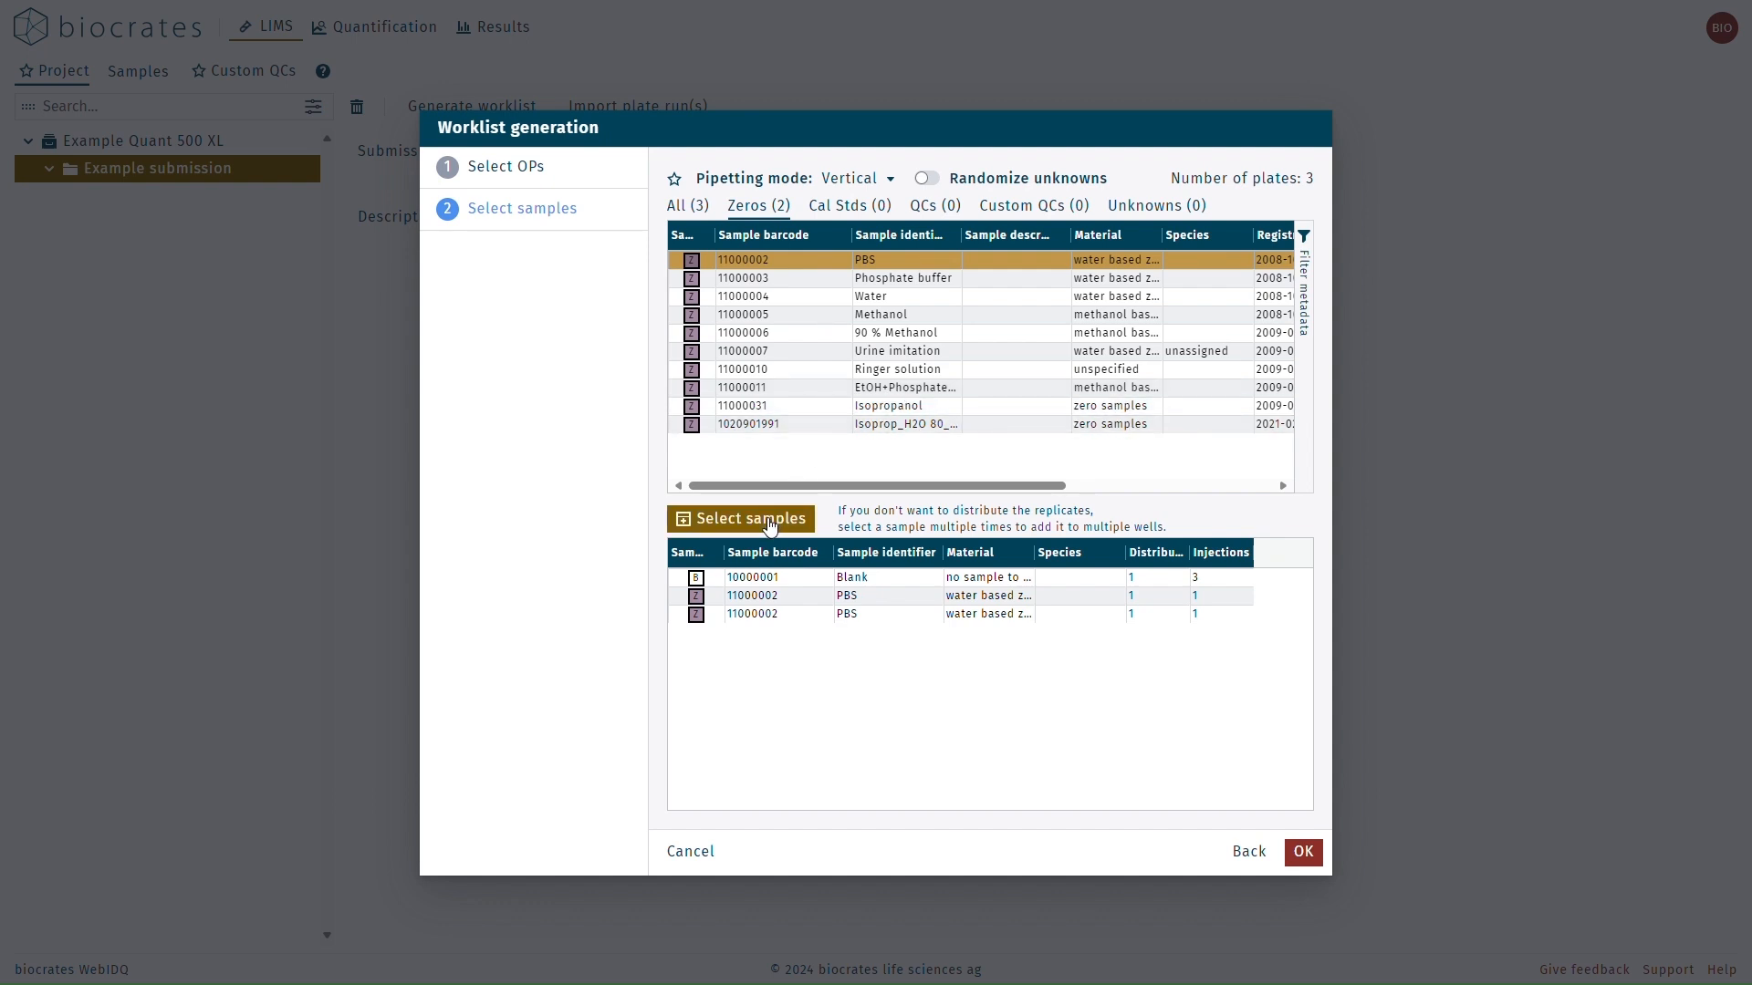
pyautogui.click(769, 525)
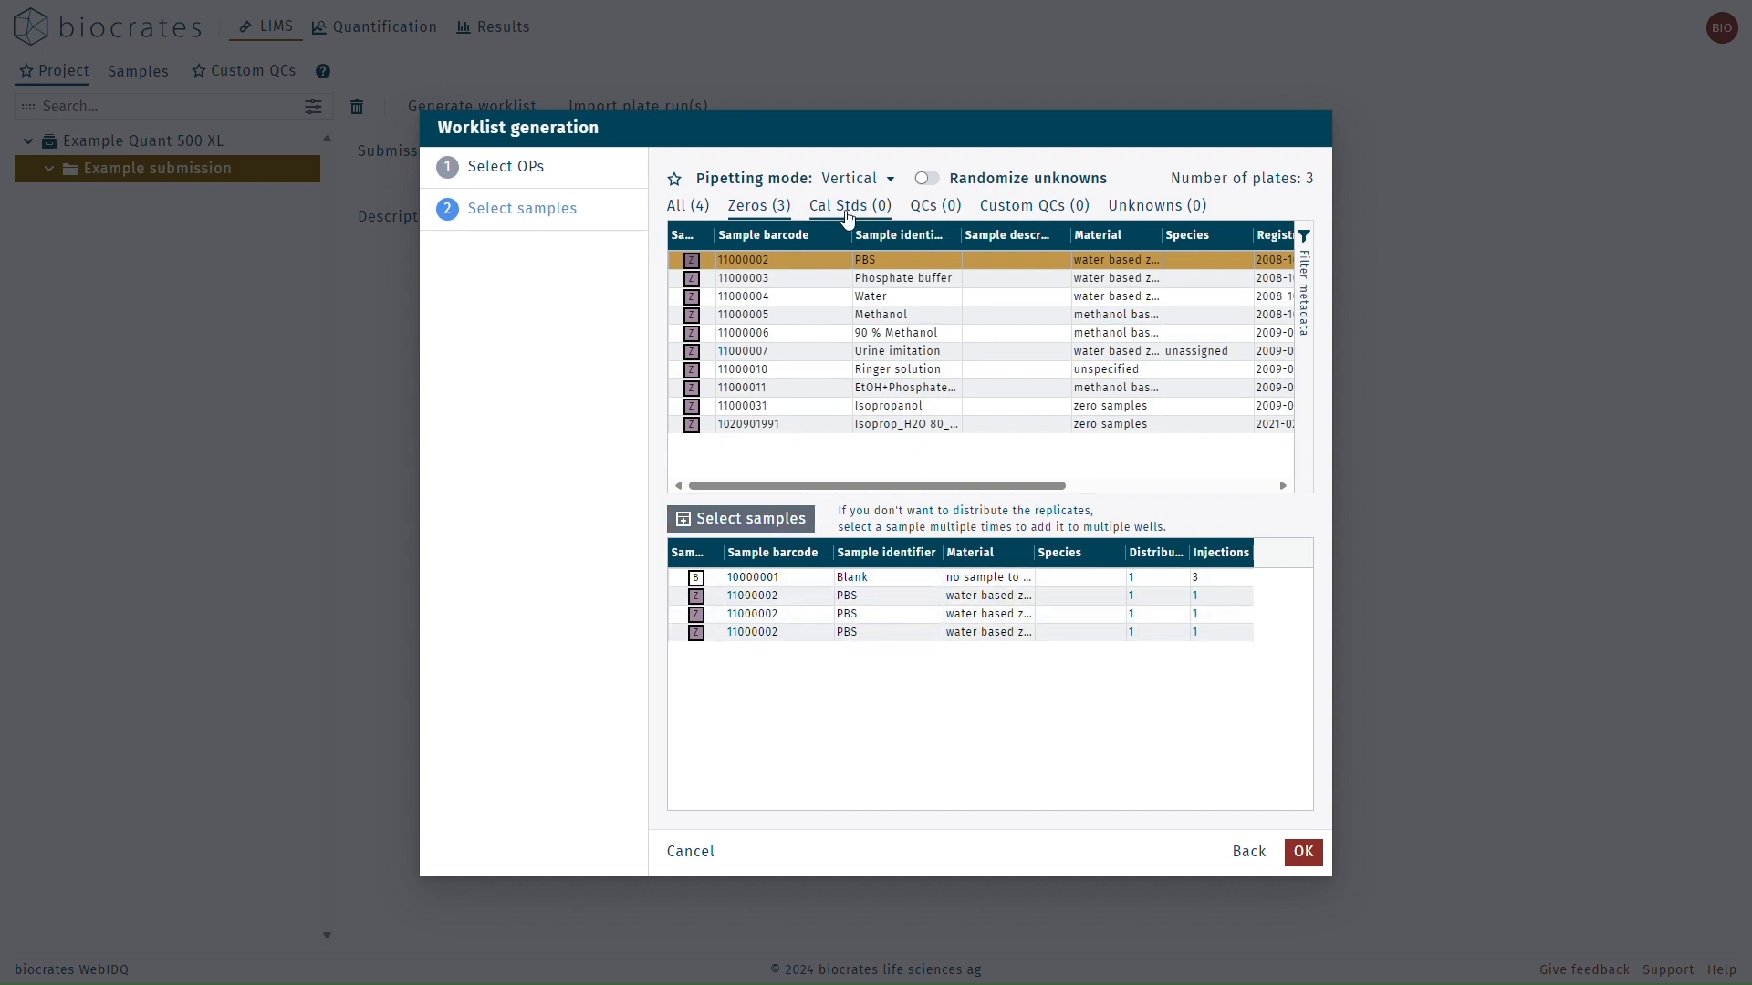
# Step: Add all seven calibration standards, Q500(XL)_Cal1 to Q500(XL)_Cal7, to the worklist's selected samples
pyautogui.click(846, 208)
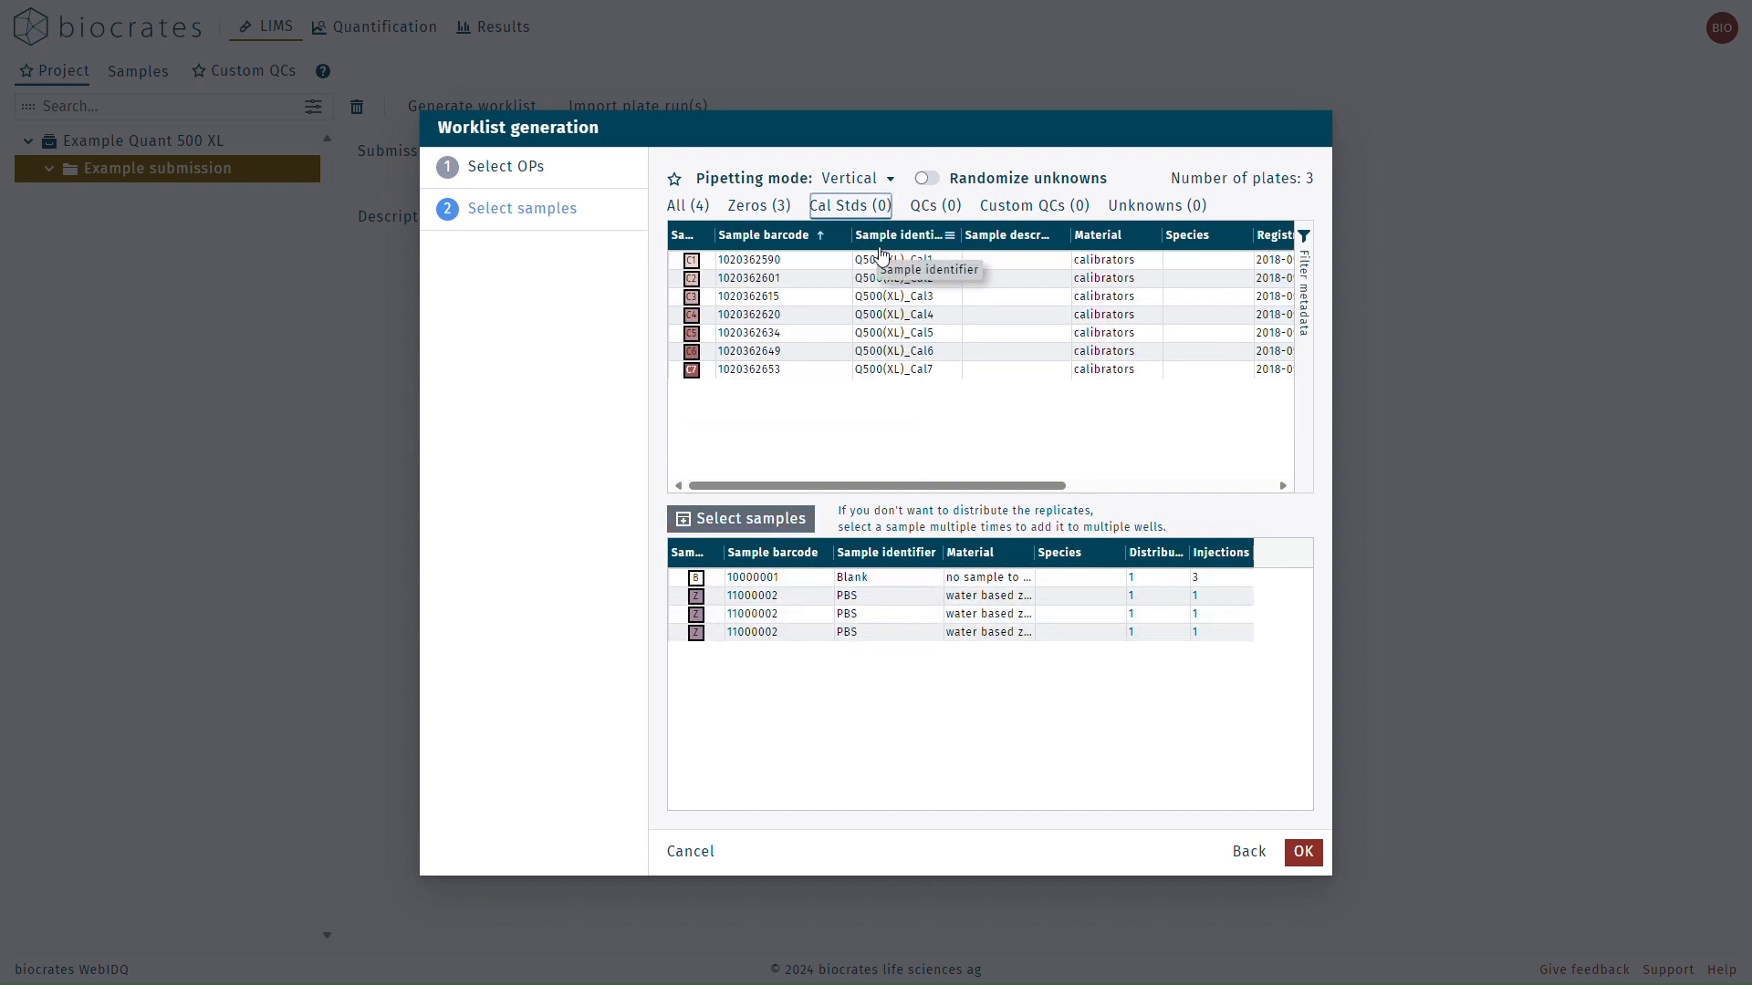
pyautogui.click(883, 260)
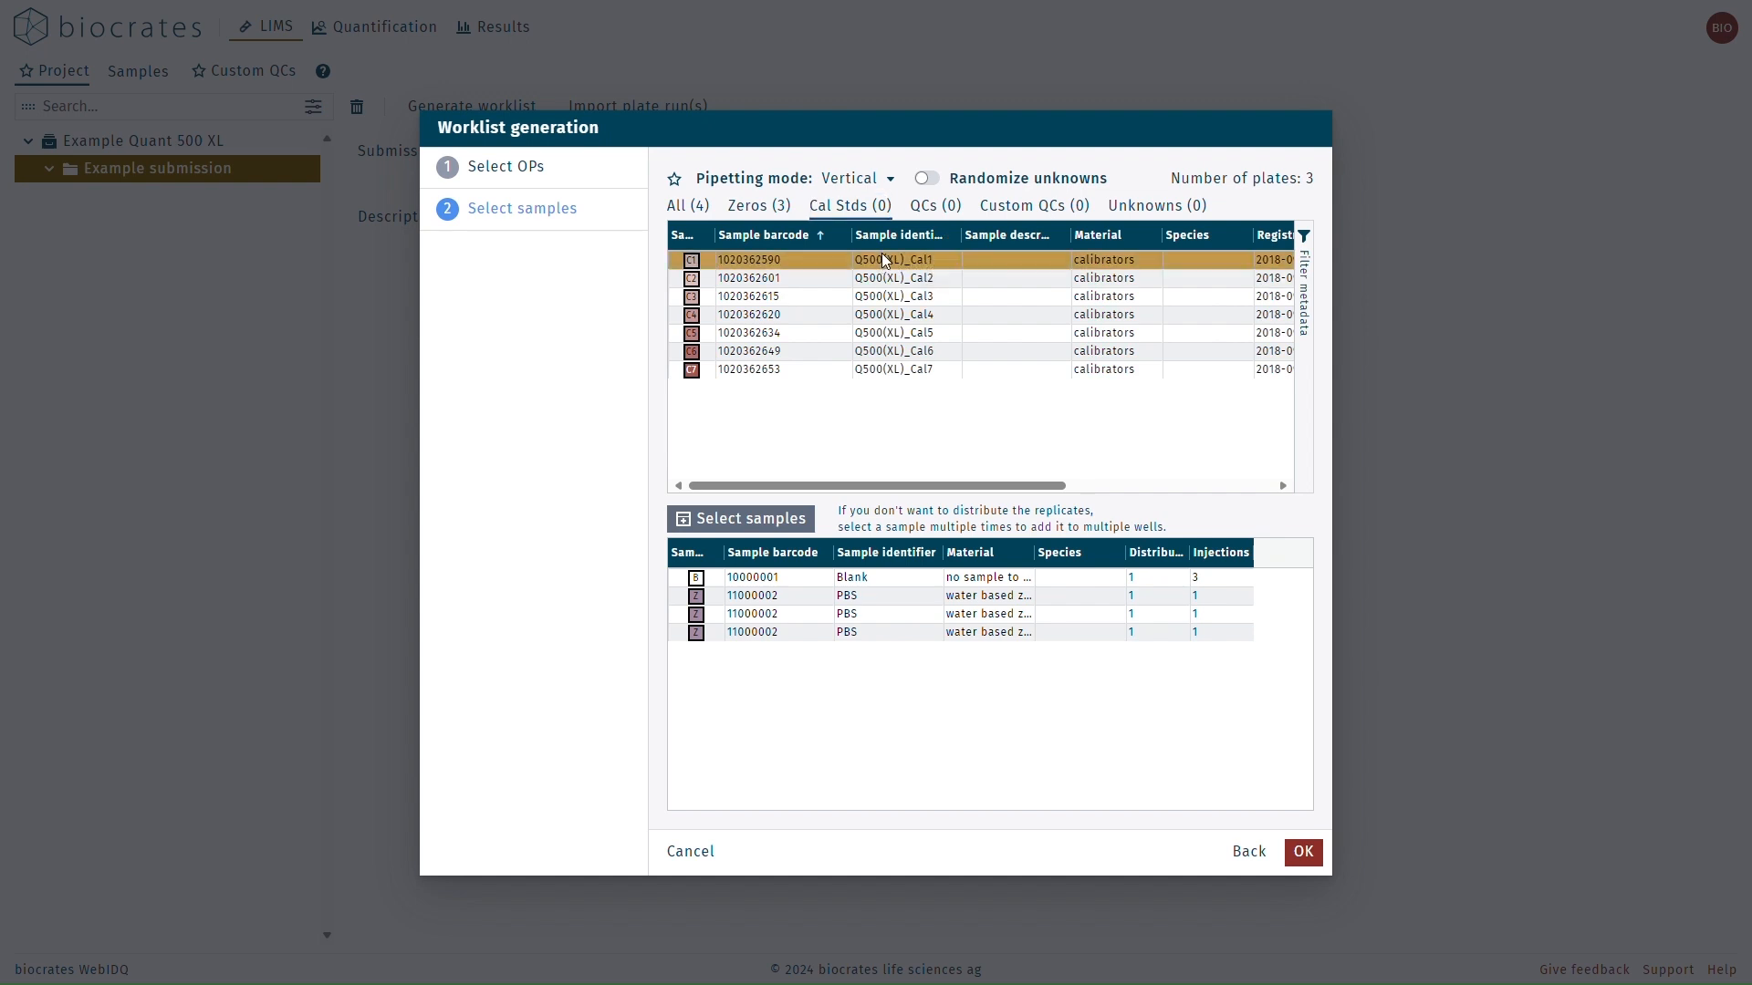
pyautogui.keyDown('shift'); pyautogui.click(896, 372); pyautogui.keyUp('shift')
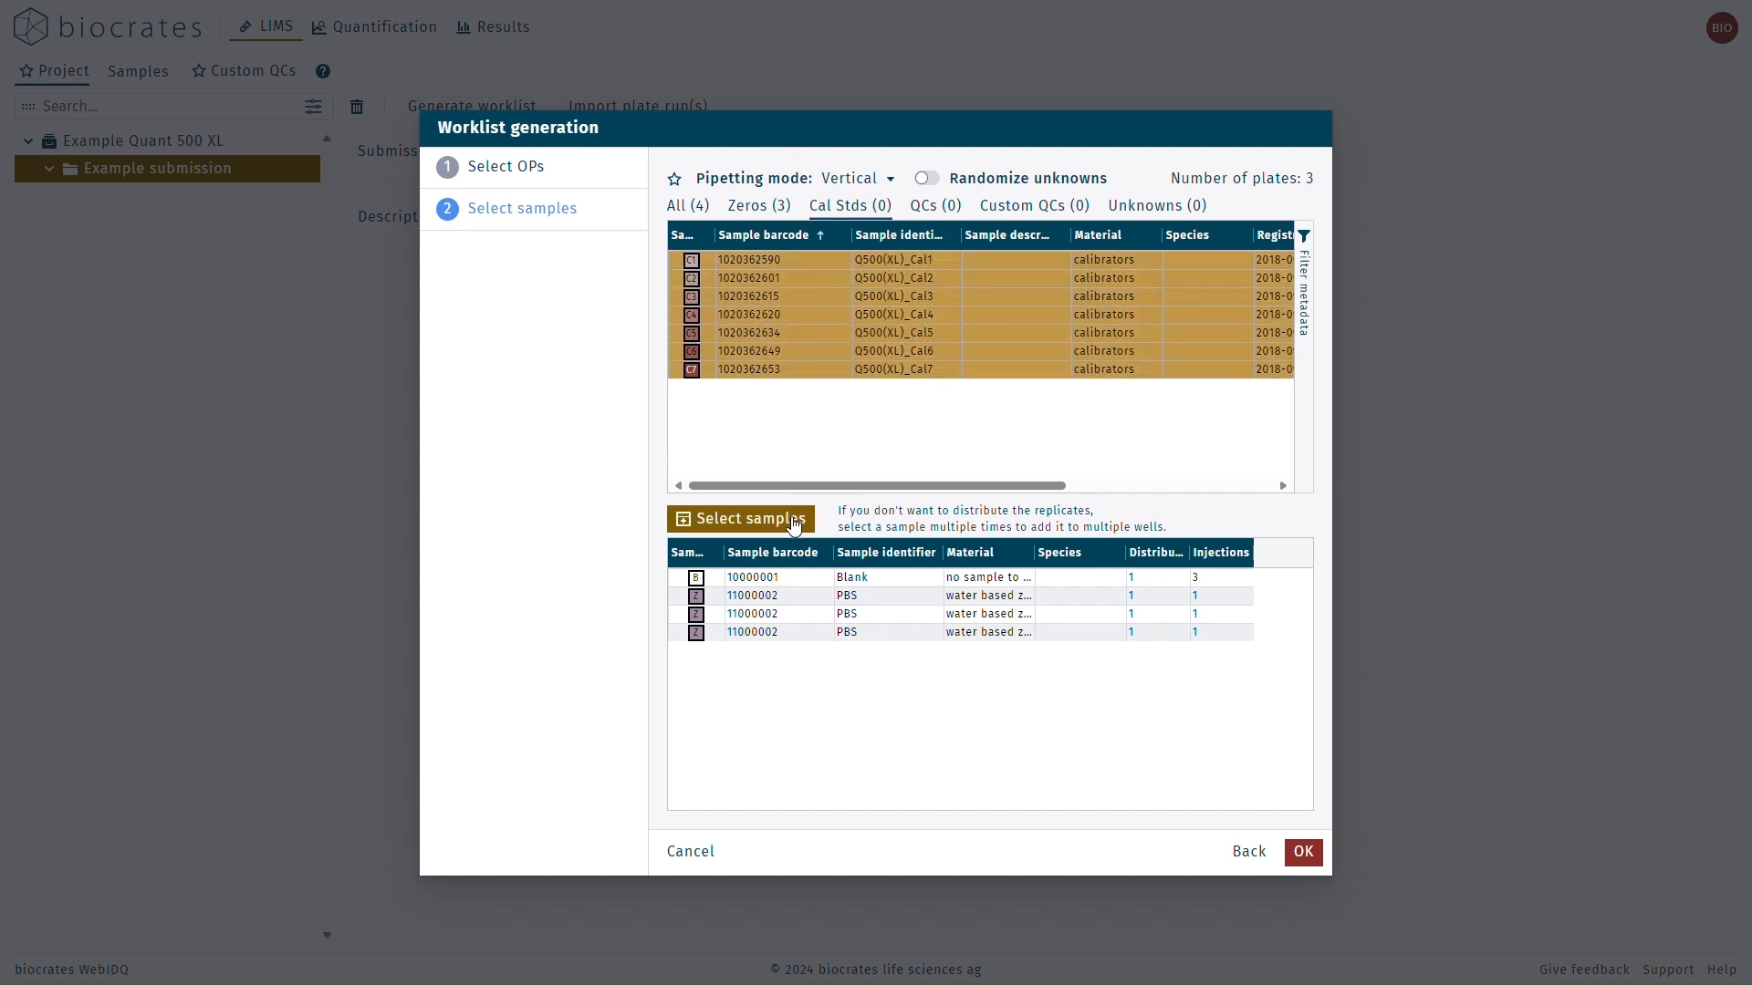
pyautogui.click(790, 520)
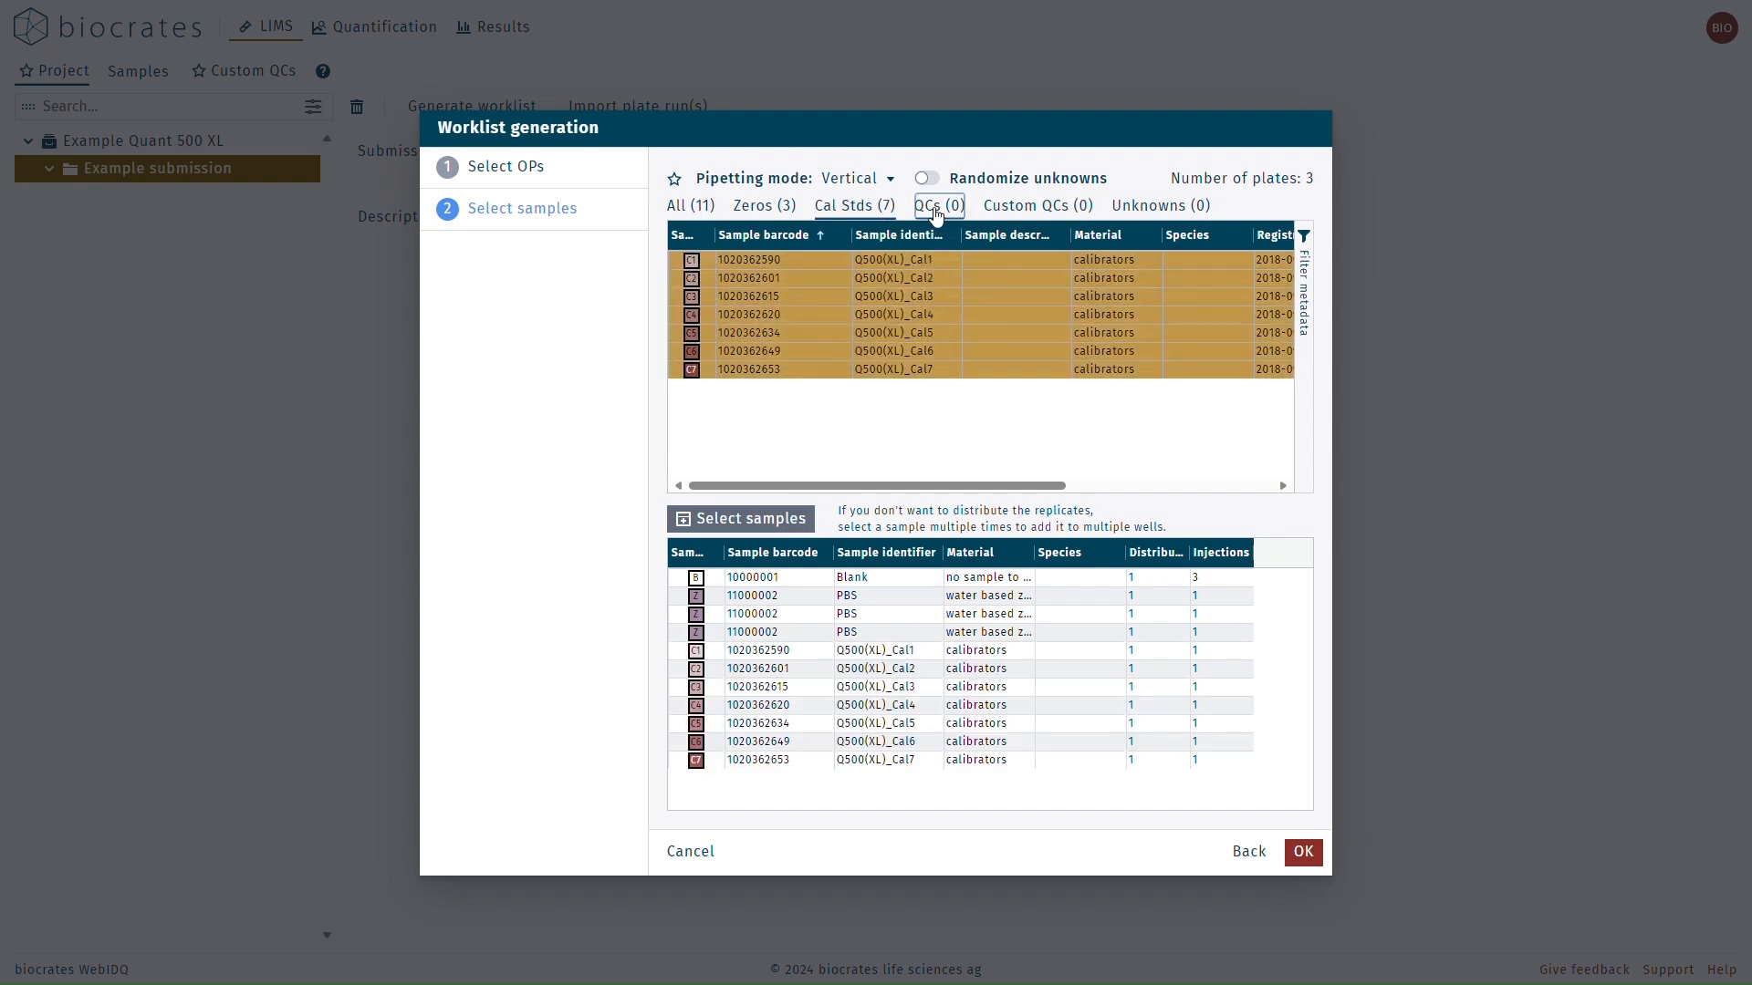
# Step: Add the quality controls Q500(XL)_QC1, Q500(XL)_QC2 and Q500(XL)_QC3 to the selected samples
pyautogui.click(935, 206)
pyautogui.click(908, 263)
pyautogui.keyDown('shift'); pyautogui.click(910, 296); pyautogui.keyUp('shift')
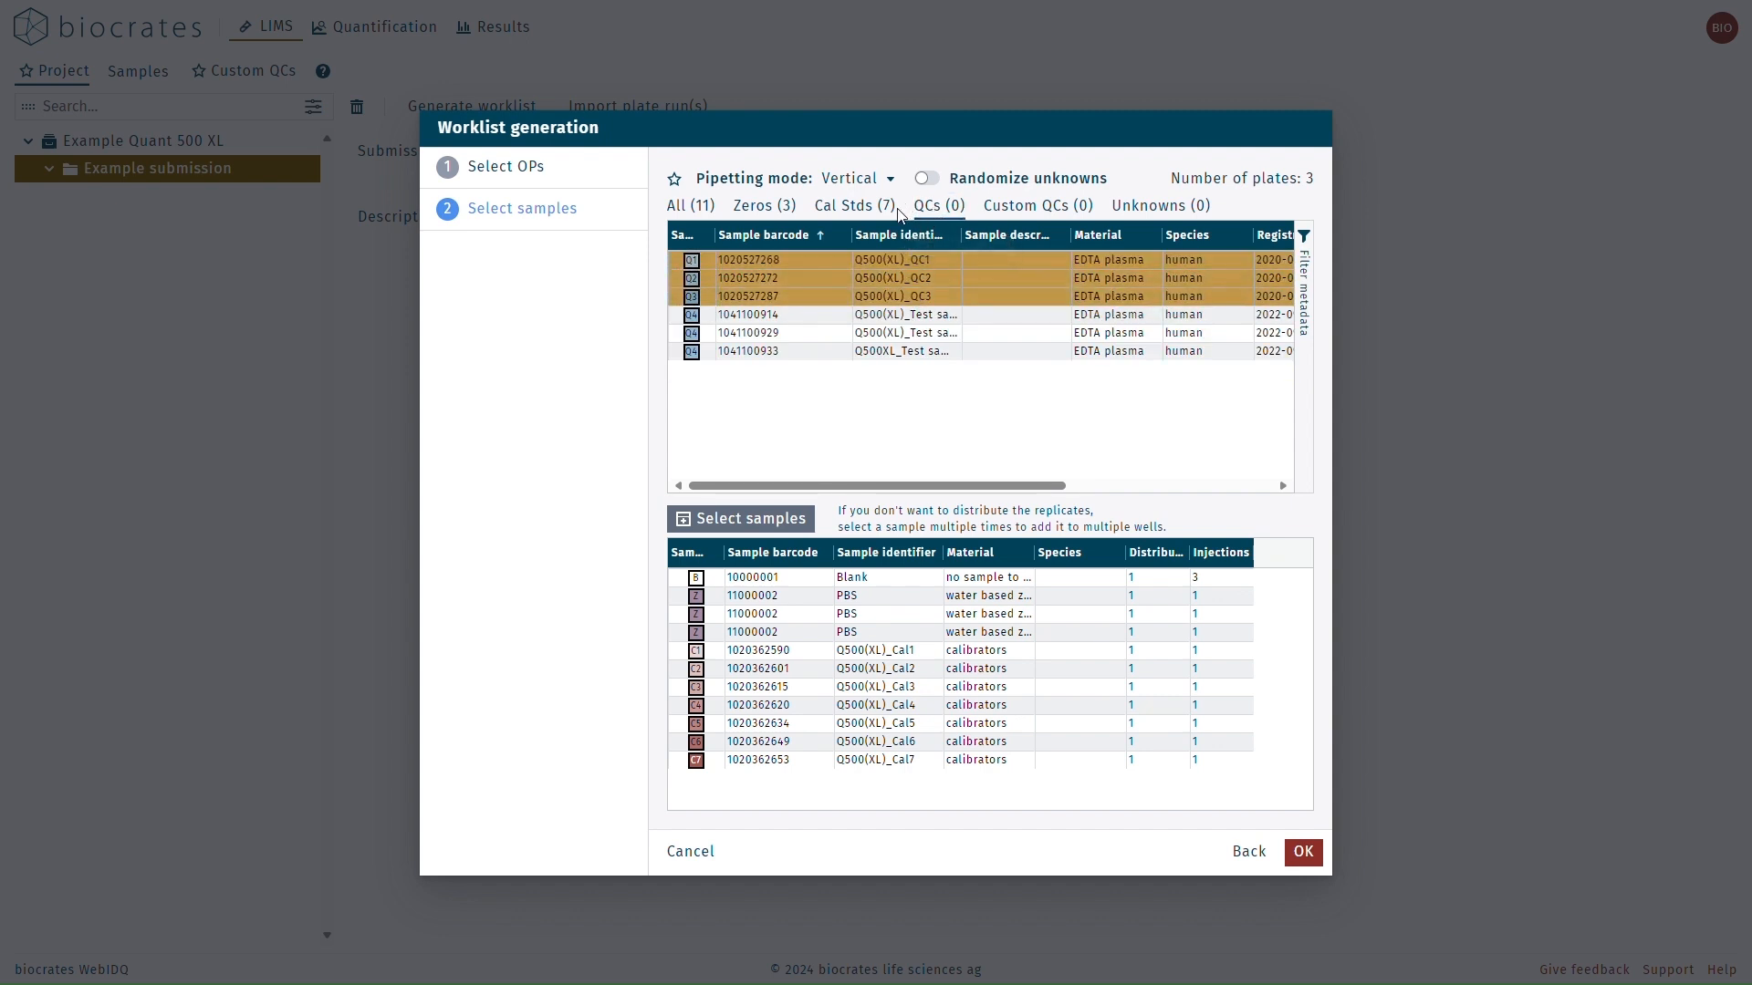
pyautogui.click(769, 520)
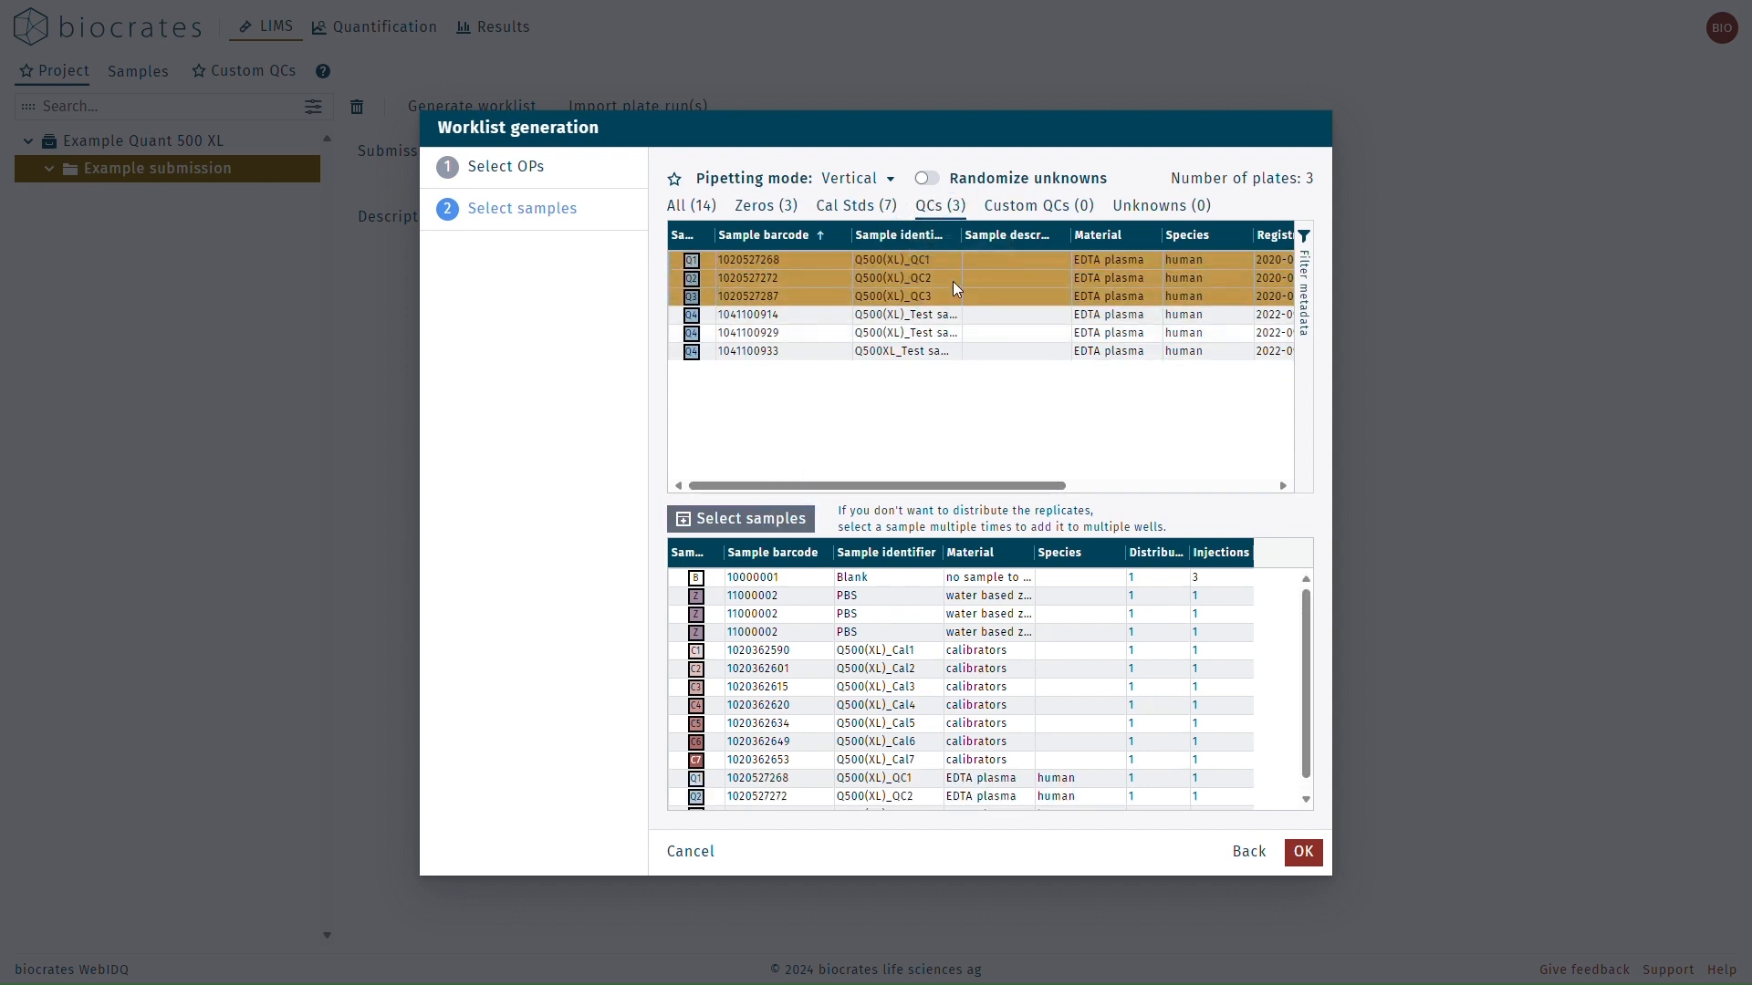
# Step: Set Q500(XL)_QC2 to 3 distributed replicates per plate run and keep the pipetting mode Vertical
pyautogui.scroll(-1, 1031, 620)
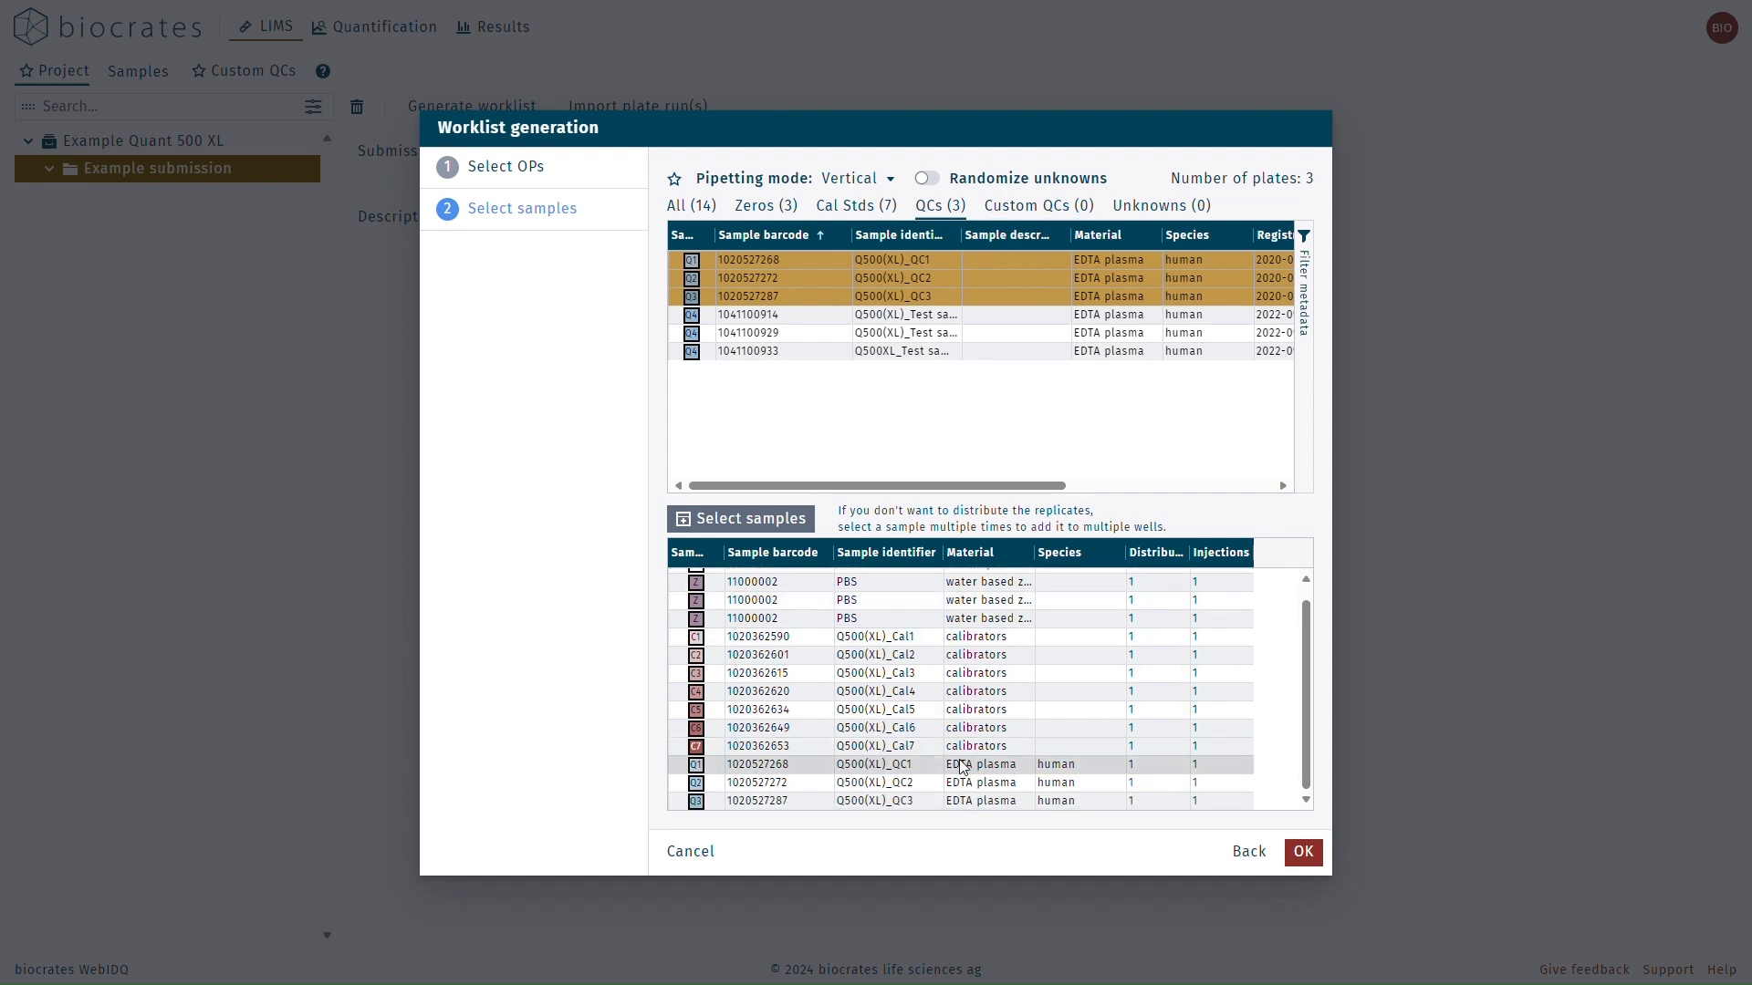
pyautogui.click(949, 786)
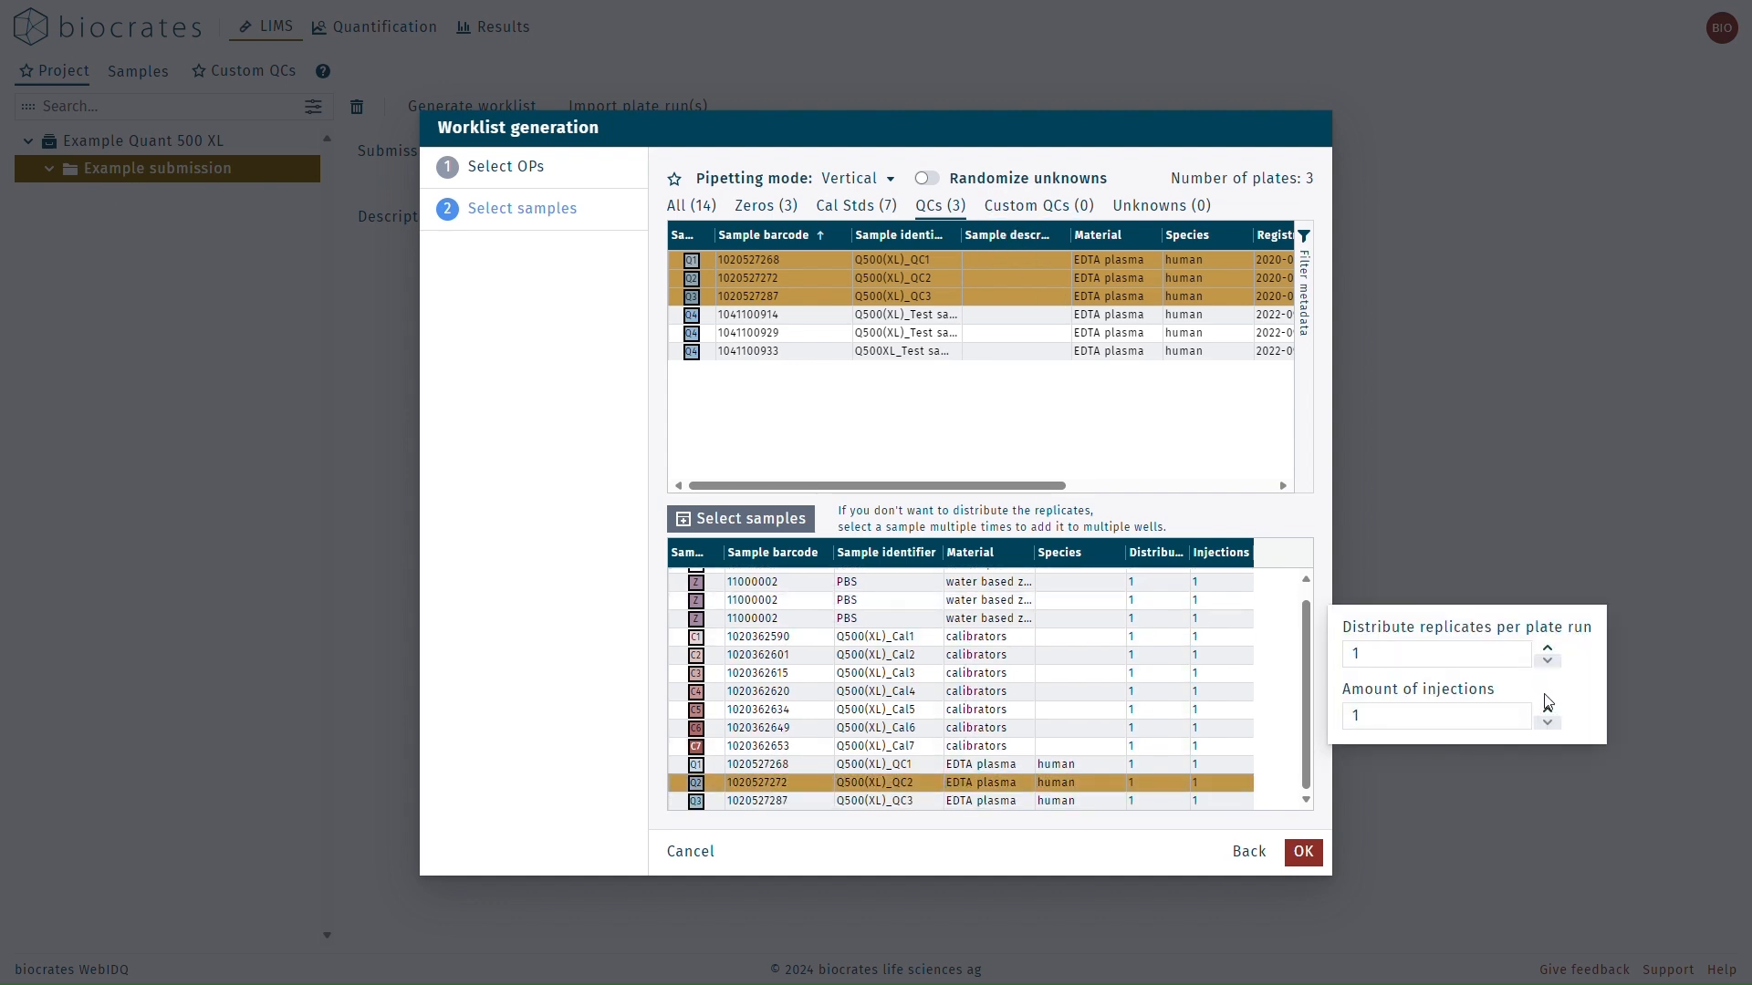
pyautogui.click(1548, 646)
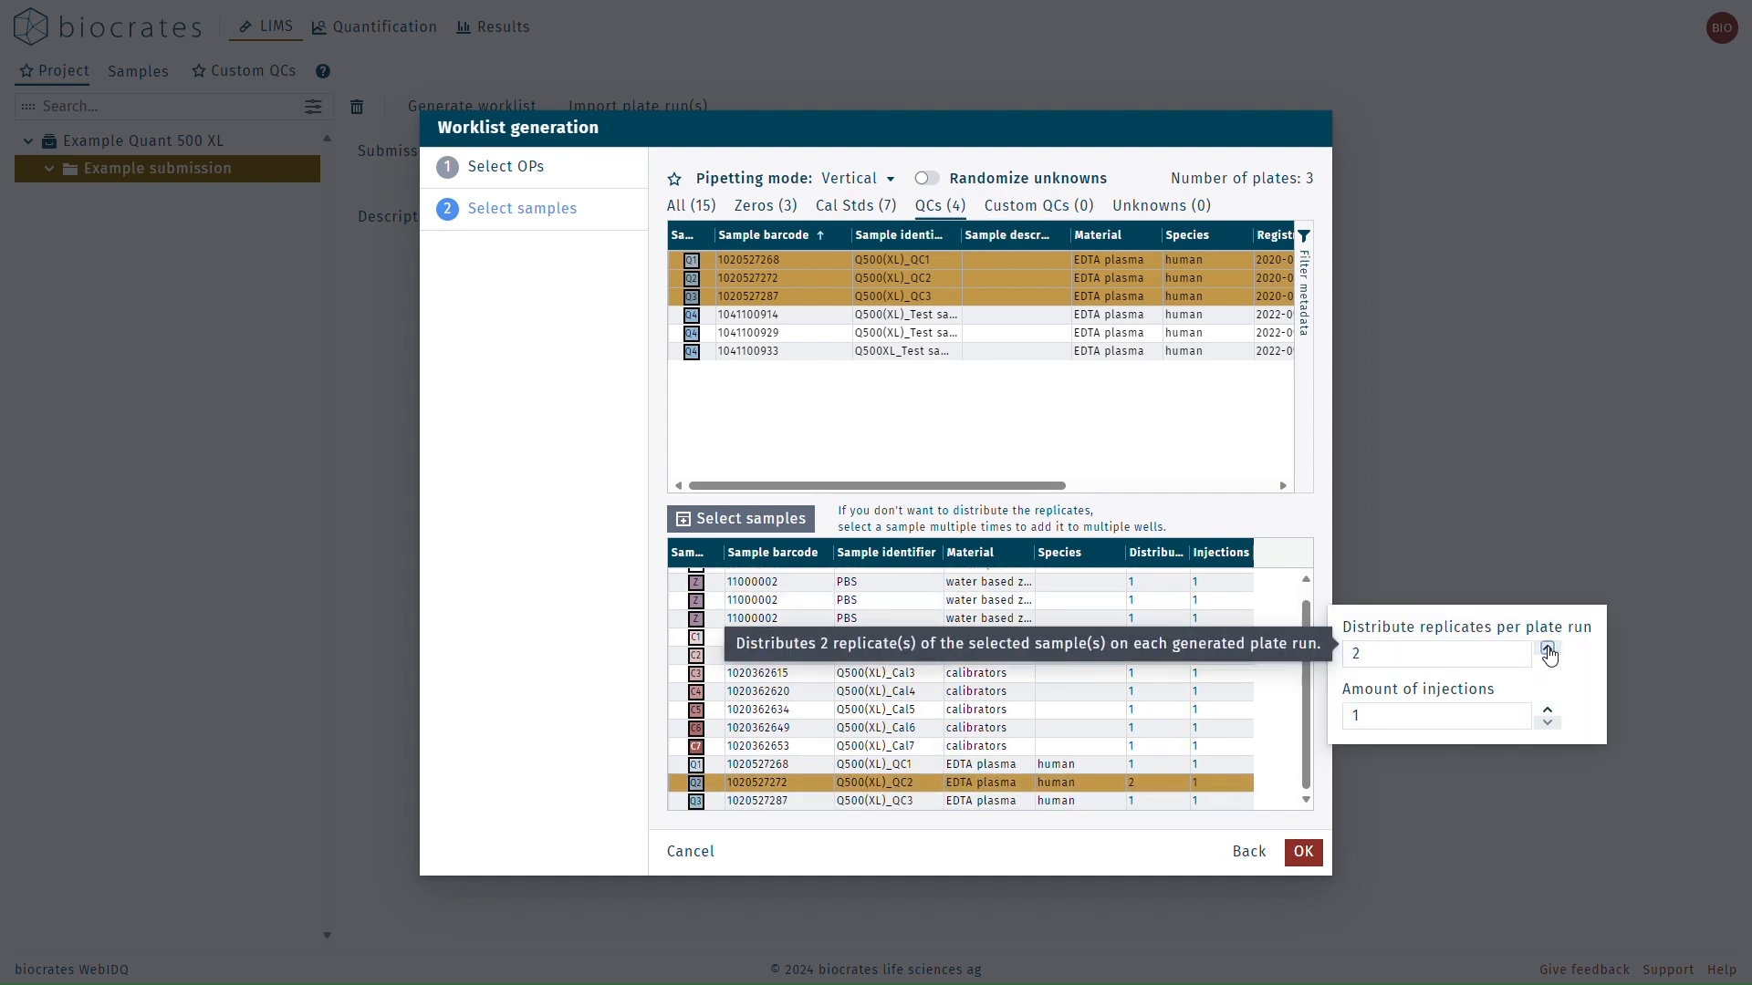
pyautogui.click(1548, 648)
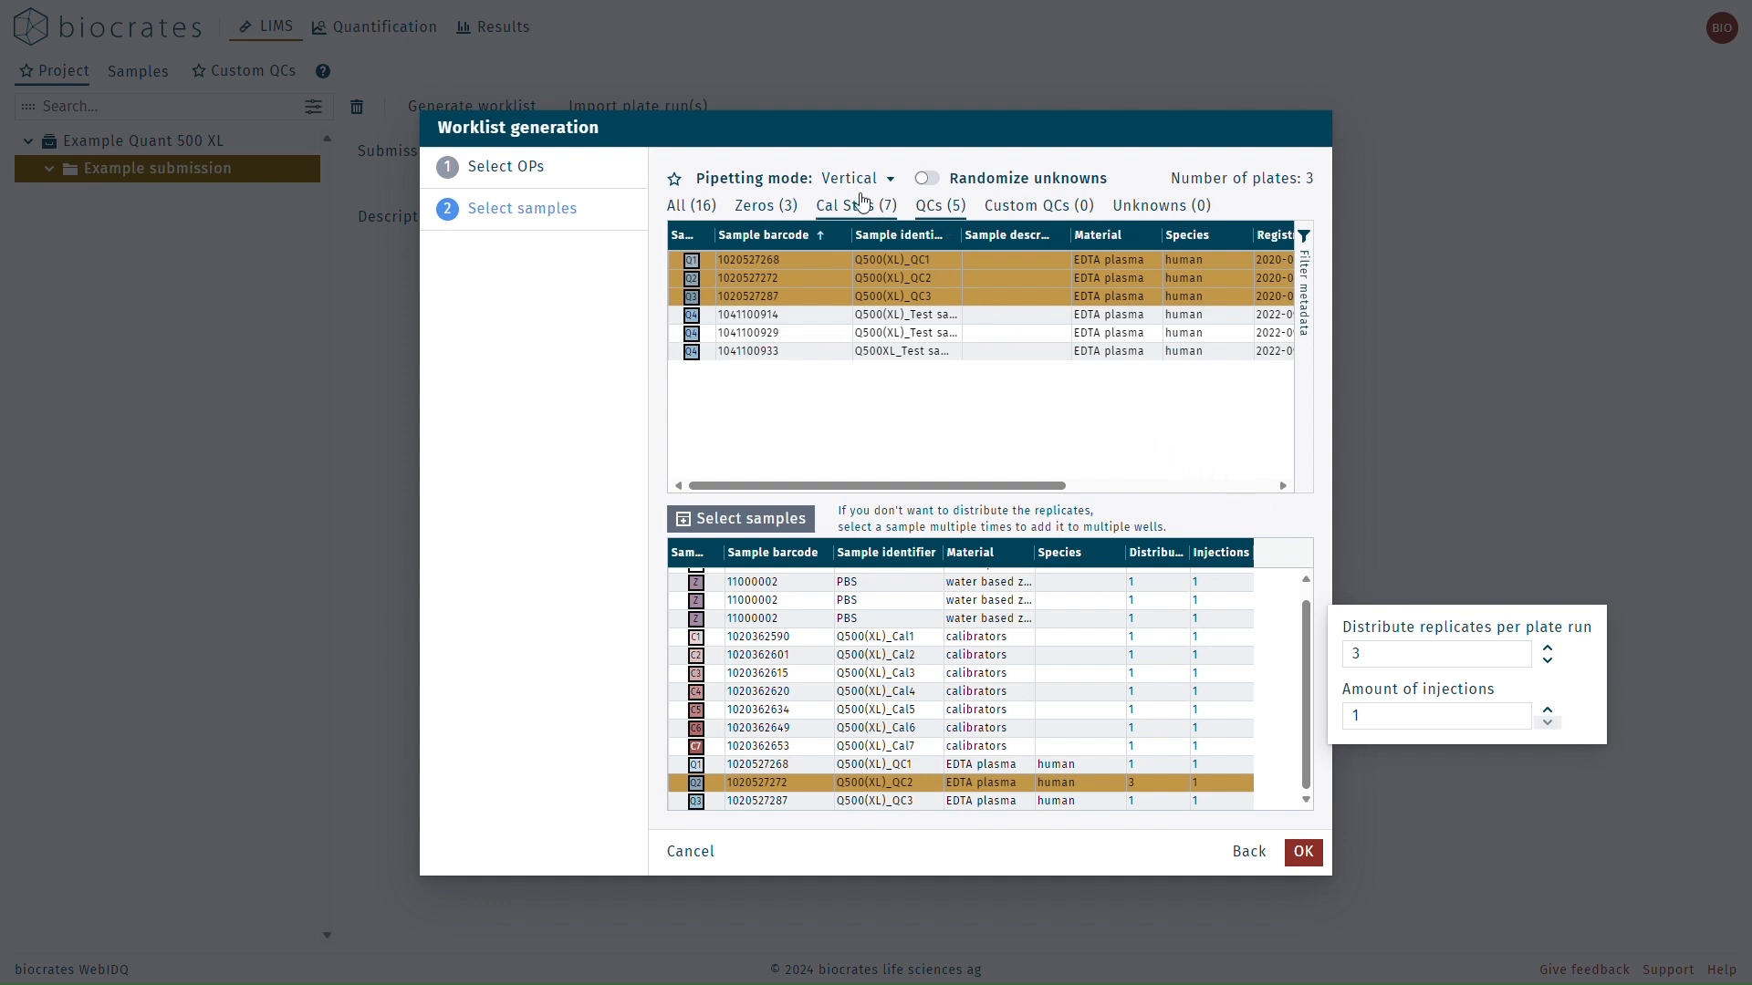
pyautogui.click(851, 182)
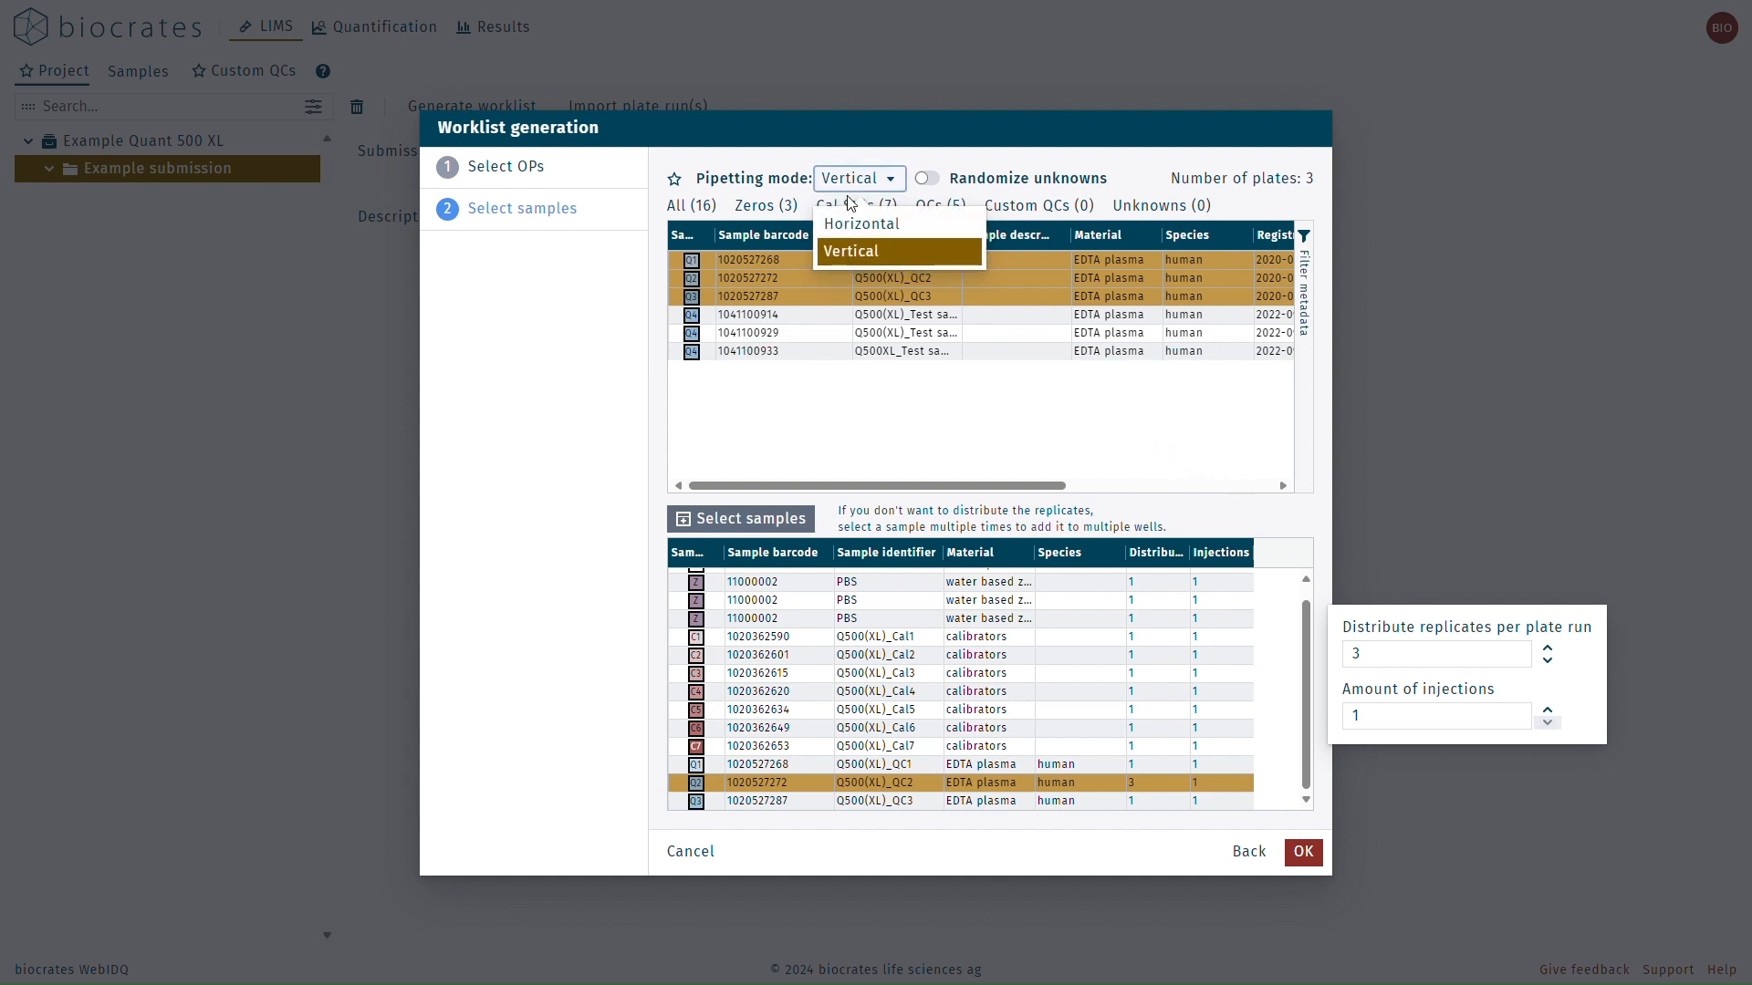
pyautogui.click(879, 411)
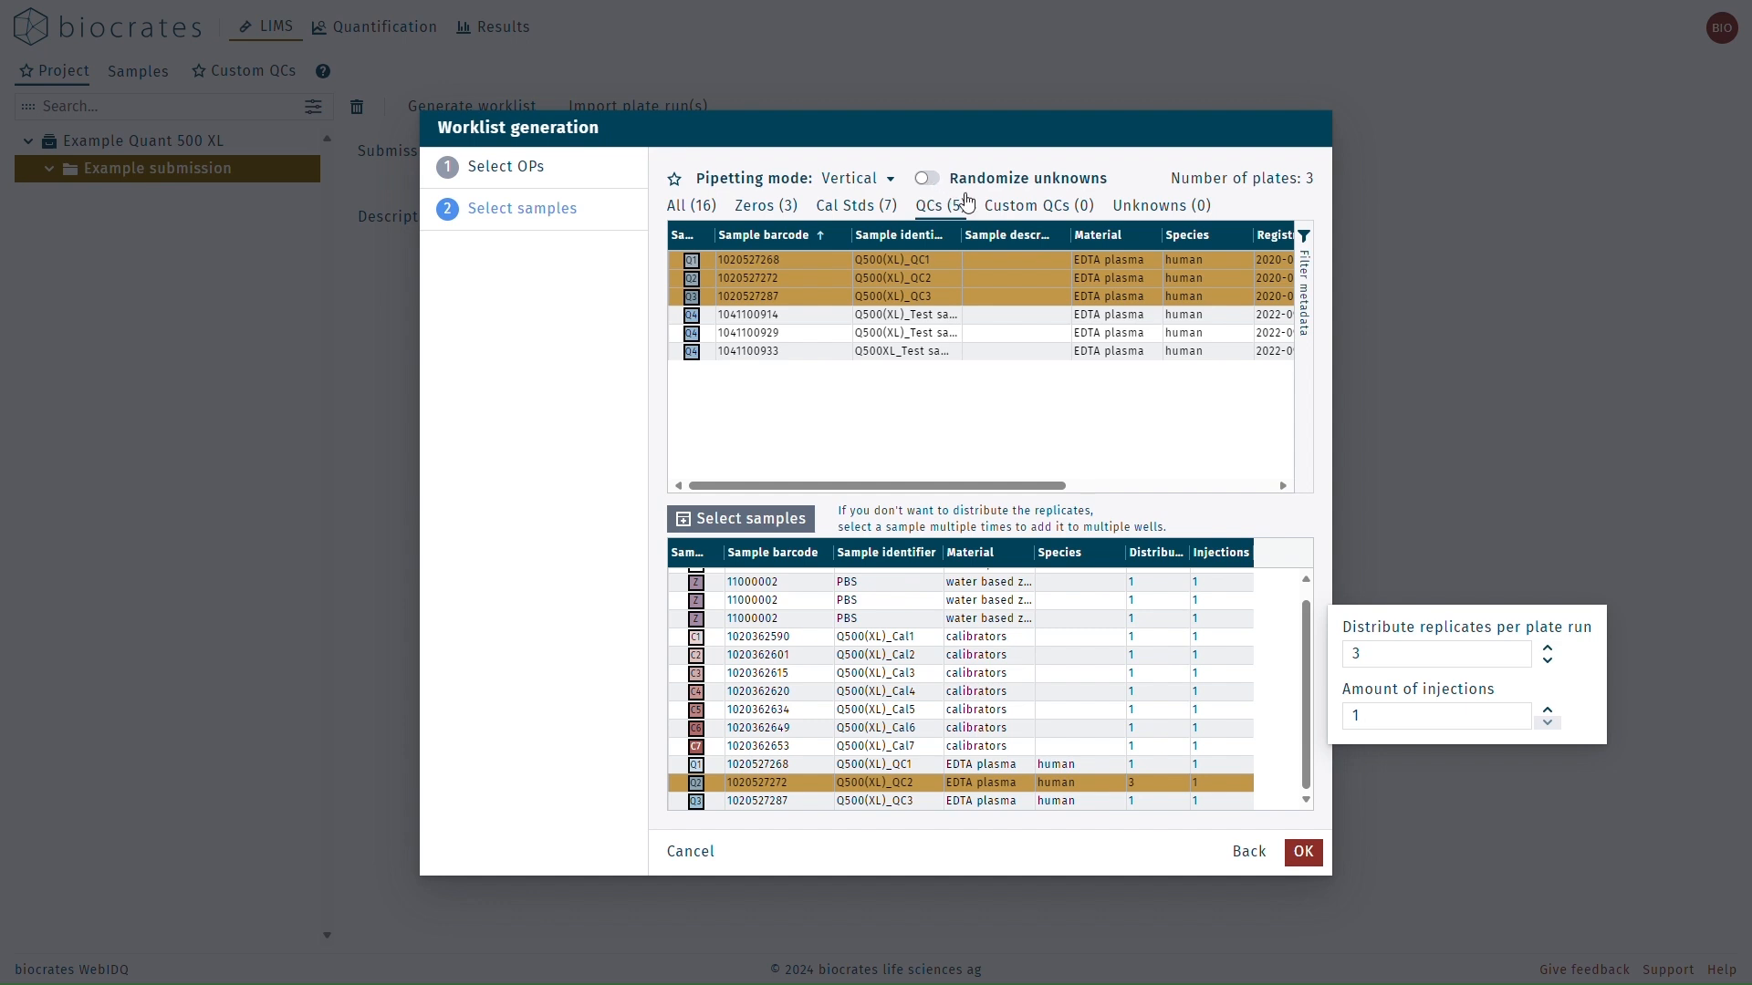
# Step: Add the unknown samples Sample 1 to Sample 8 to the selection and generate the worklist
pyautogui.click(1139, 205)
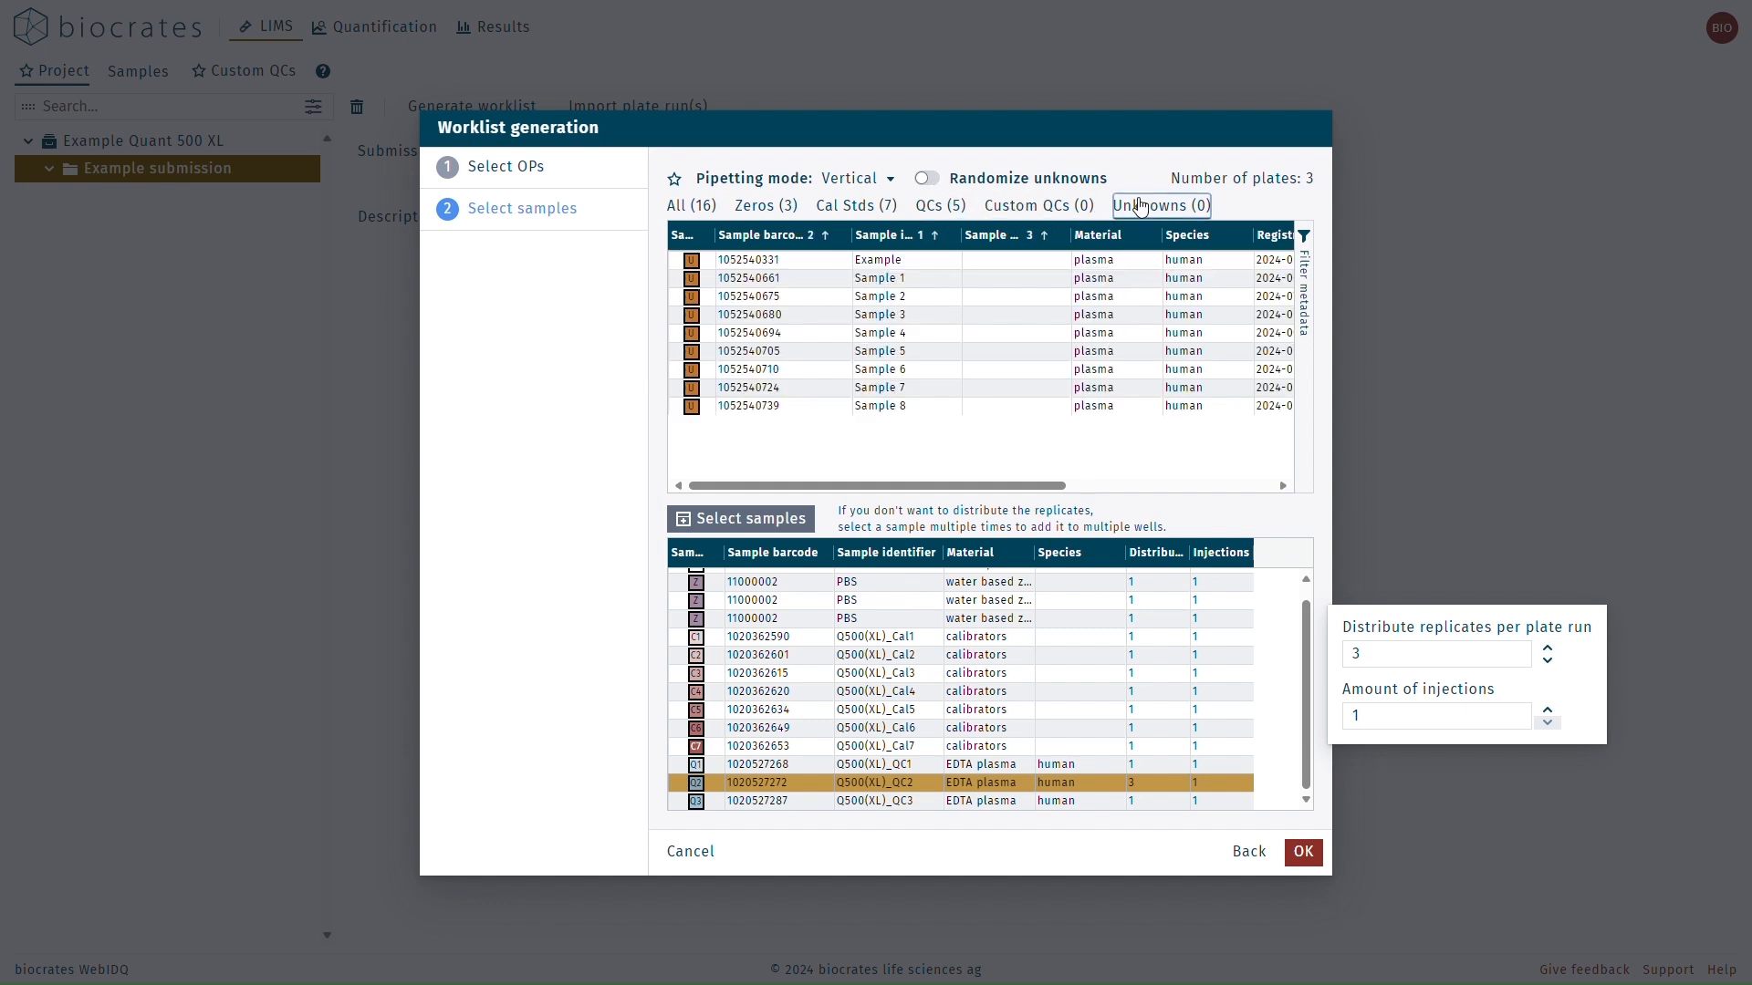
pyautogui.click(915, 286)
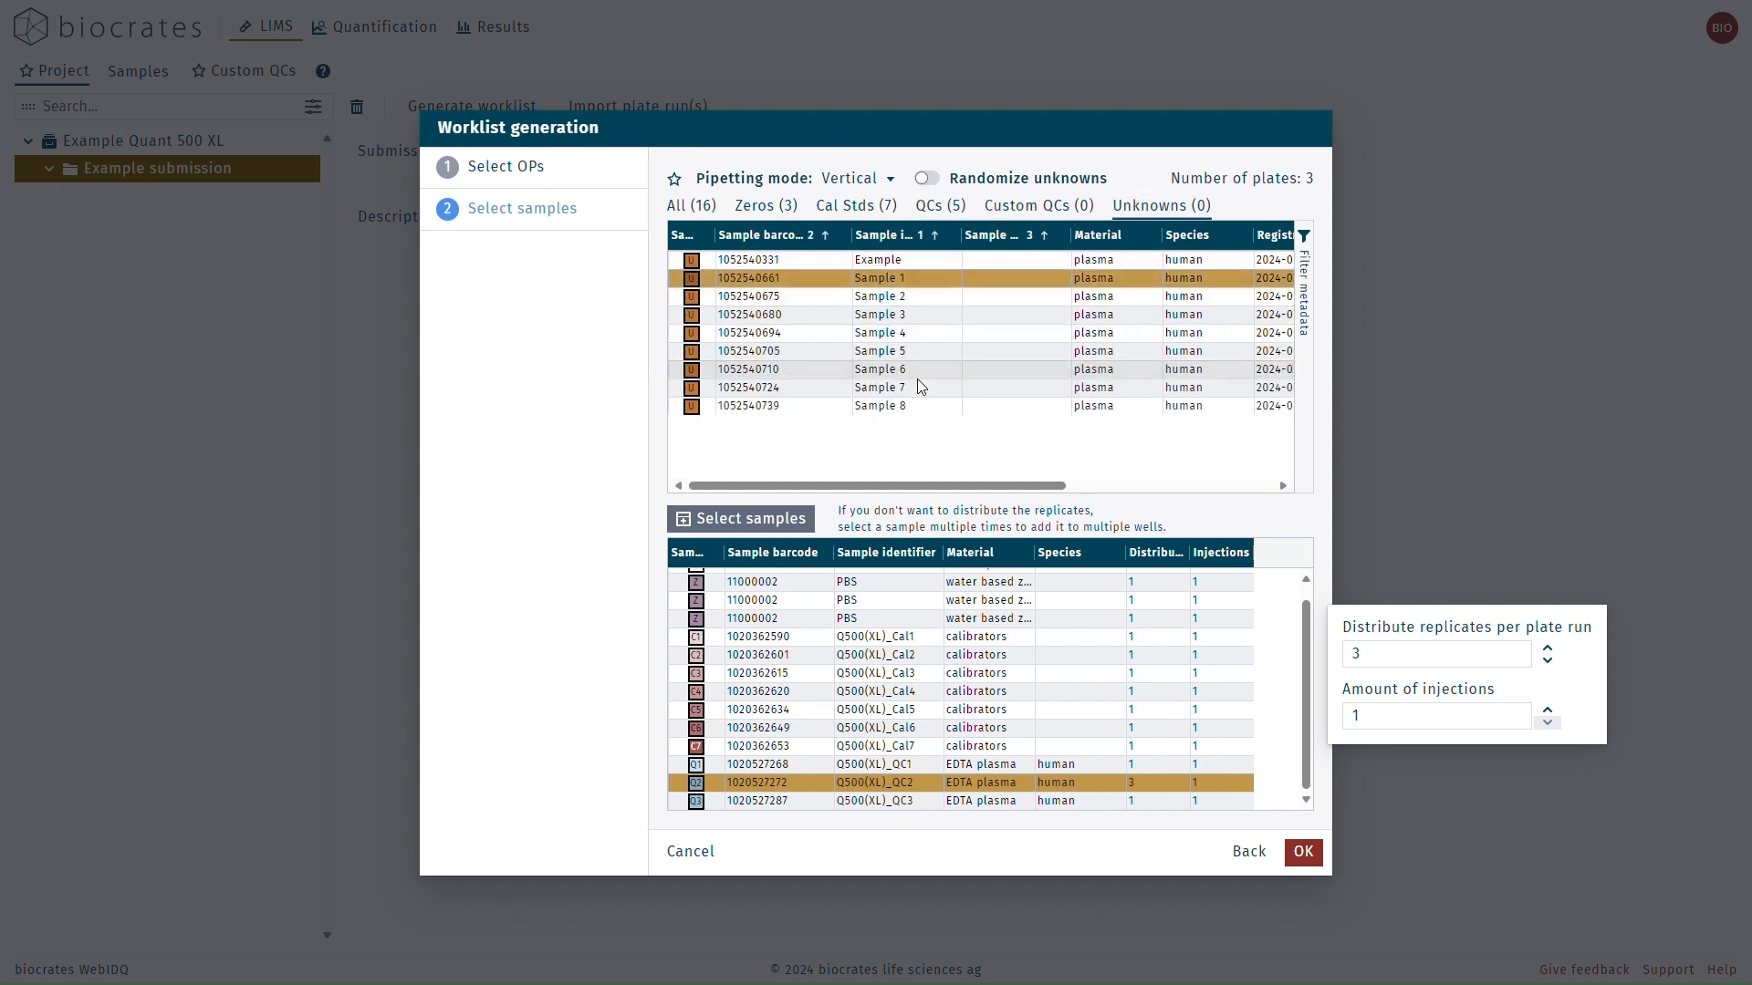
pyautogui.keyDown('shift'); pyautogui.click(917, 404); pyautogui.keyUp('shift')
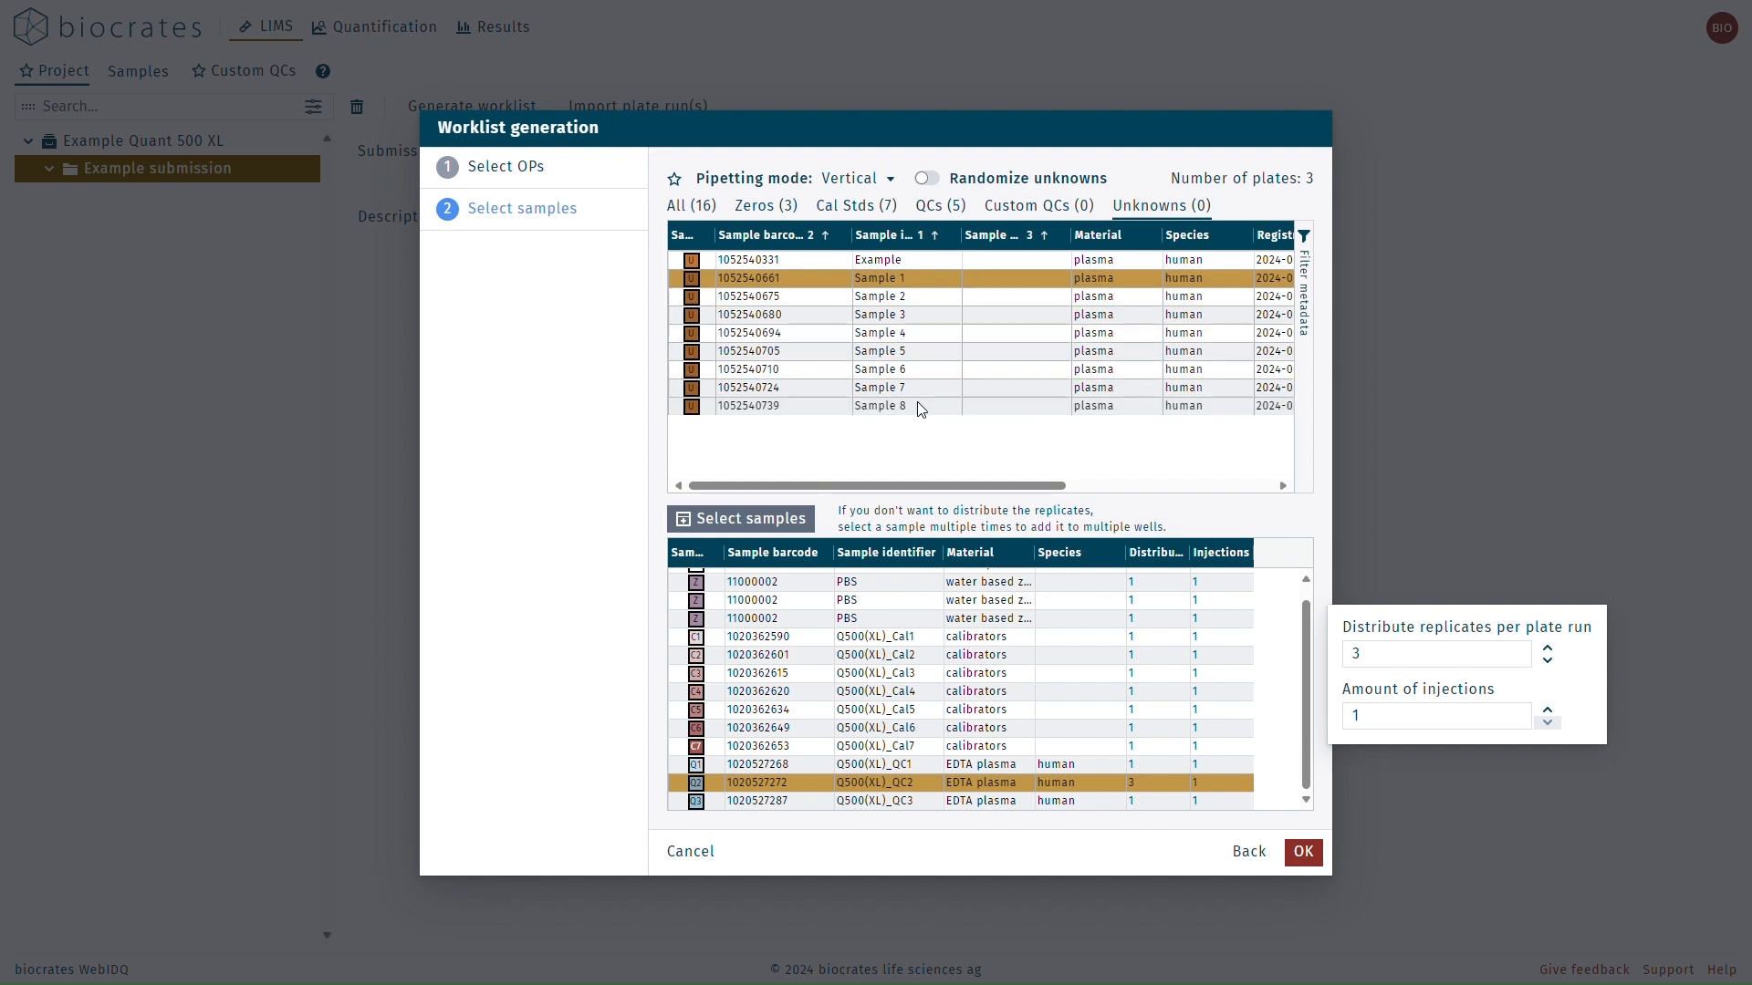
pyautogui.click(776, 525)
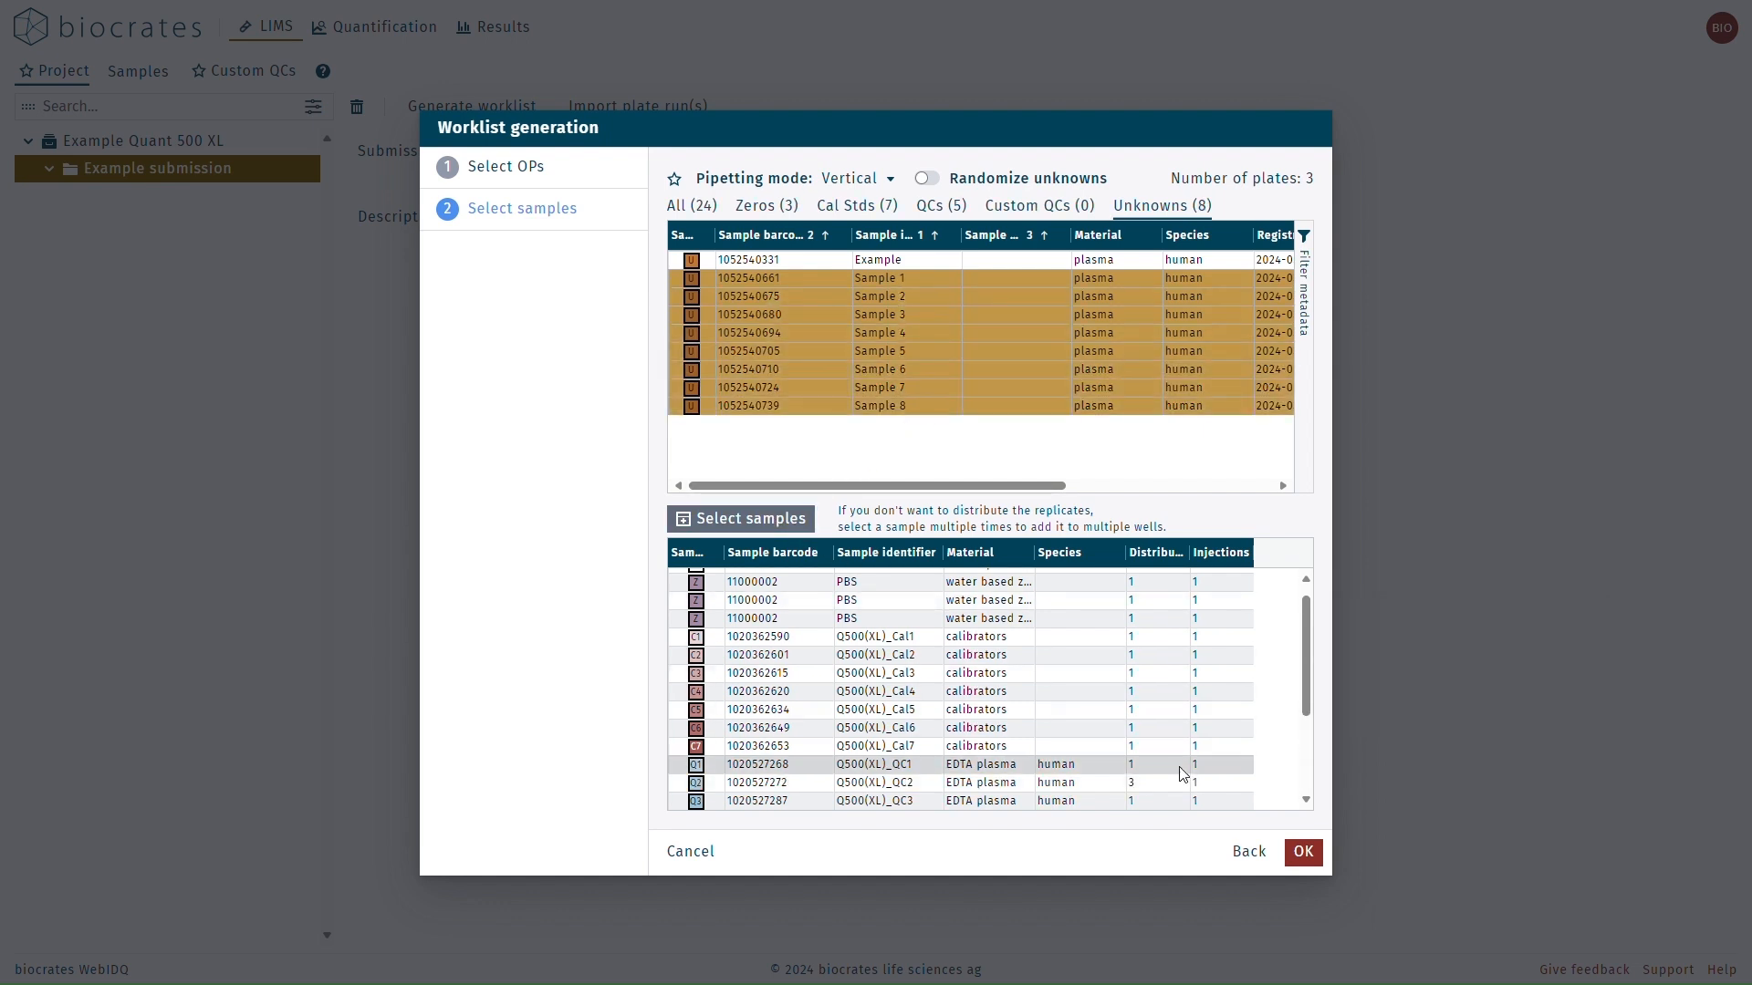
pyautogui.click(1295, 851)
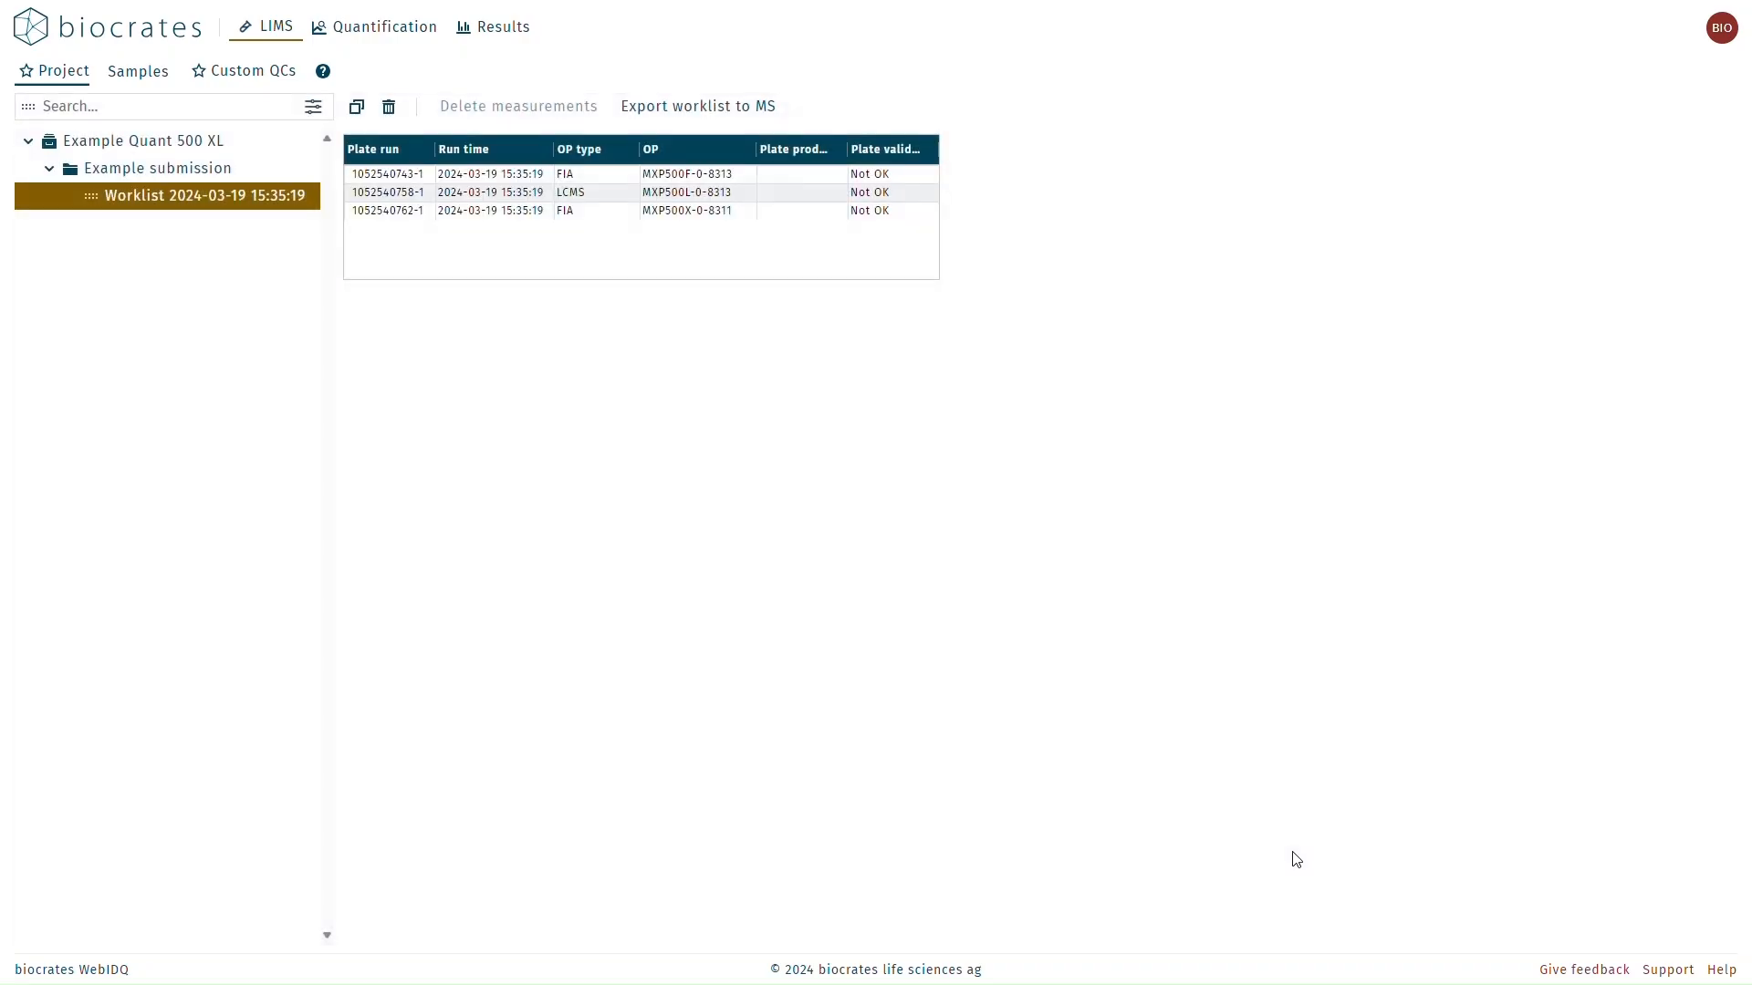
# Step: View the plate layouts of the LCMS run and the MXP500X-0-8311 run, and inspect the sample details of well D3
pyautogui.click(542, 193)
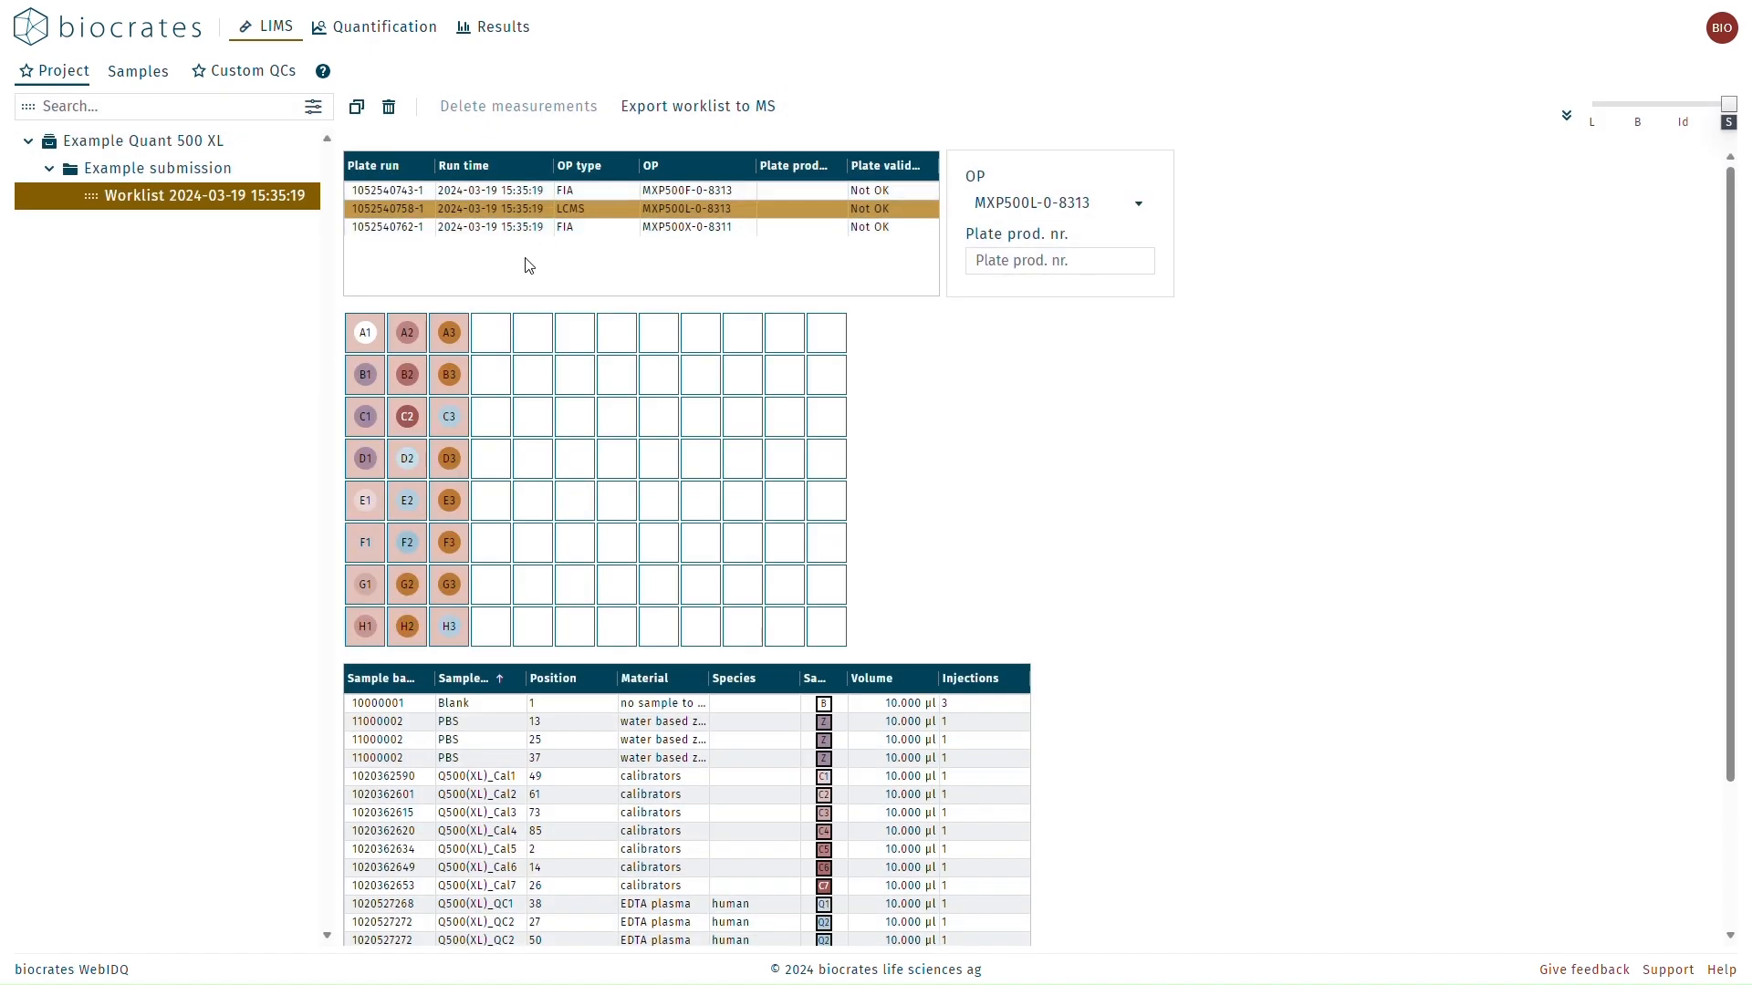
pyautogui.click(377, 227)
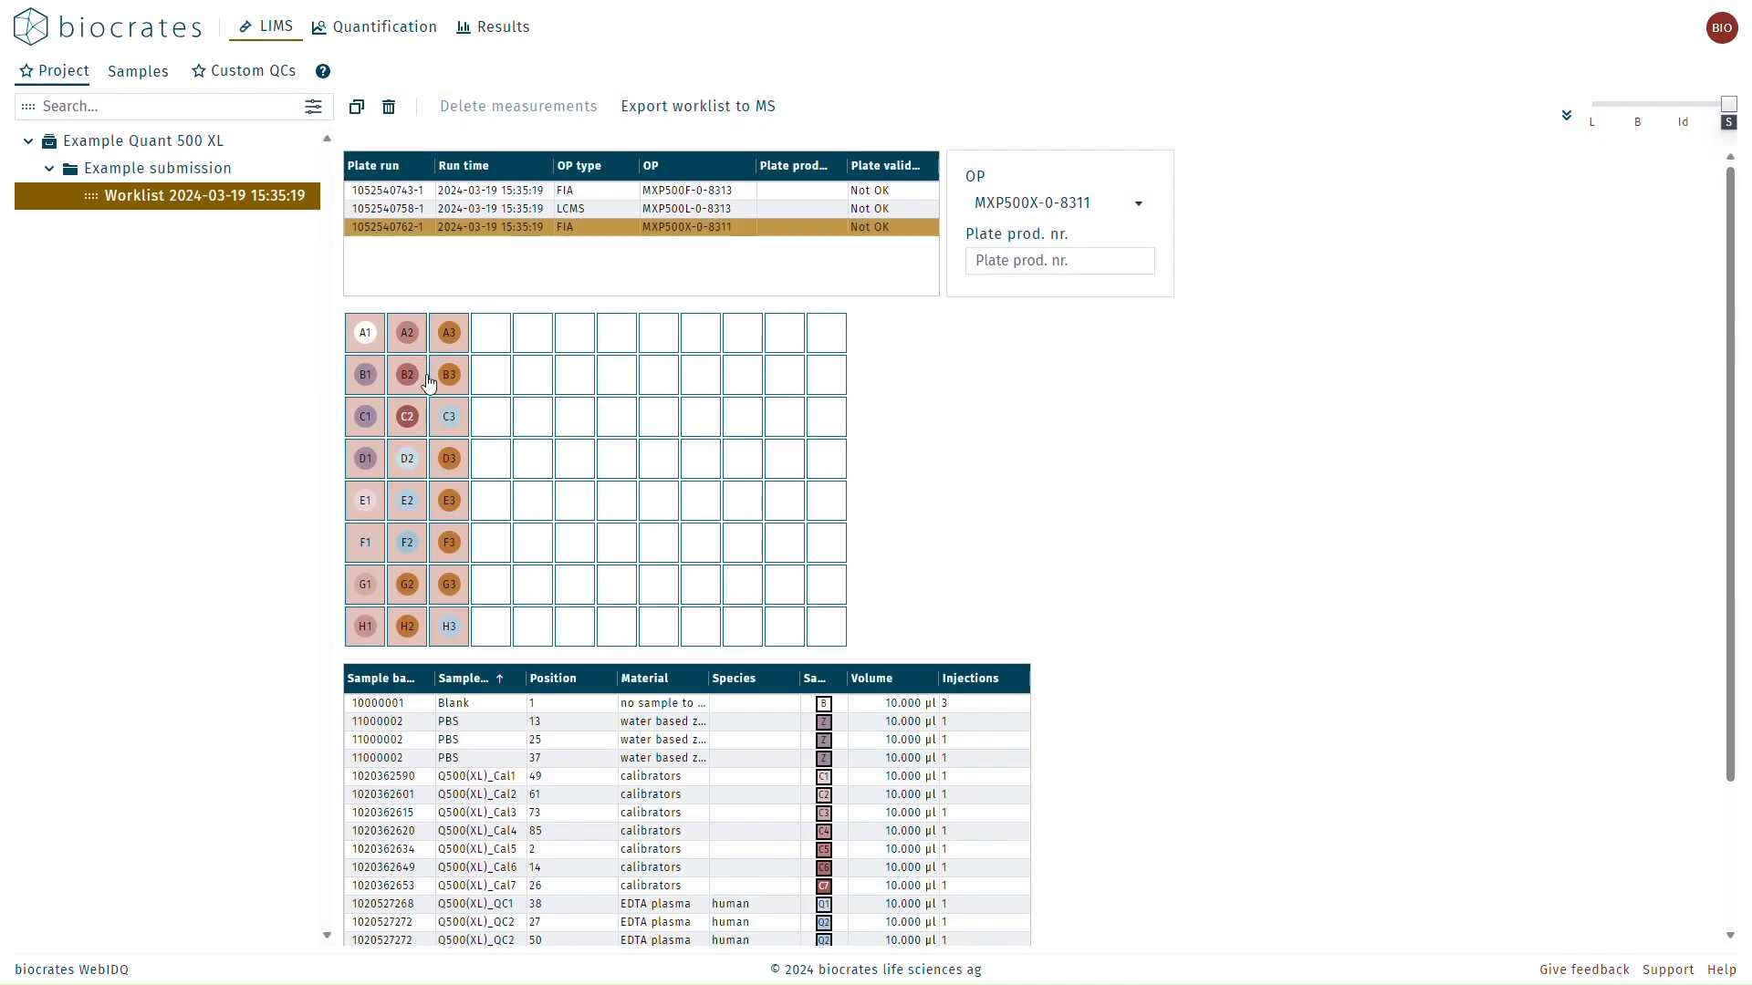
pyautogui.moveTo(449, 418)
pyautogui.moveTo(449, 462)
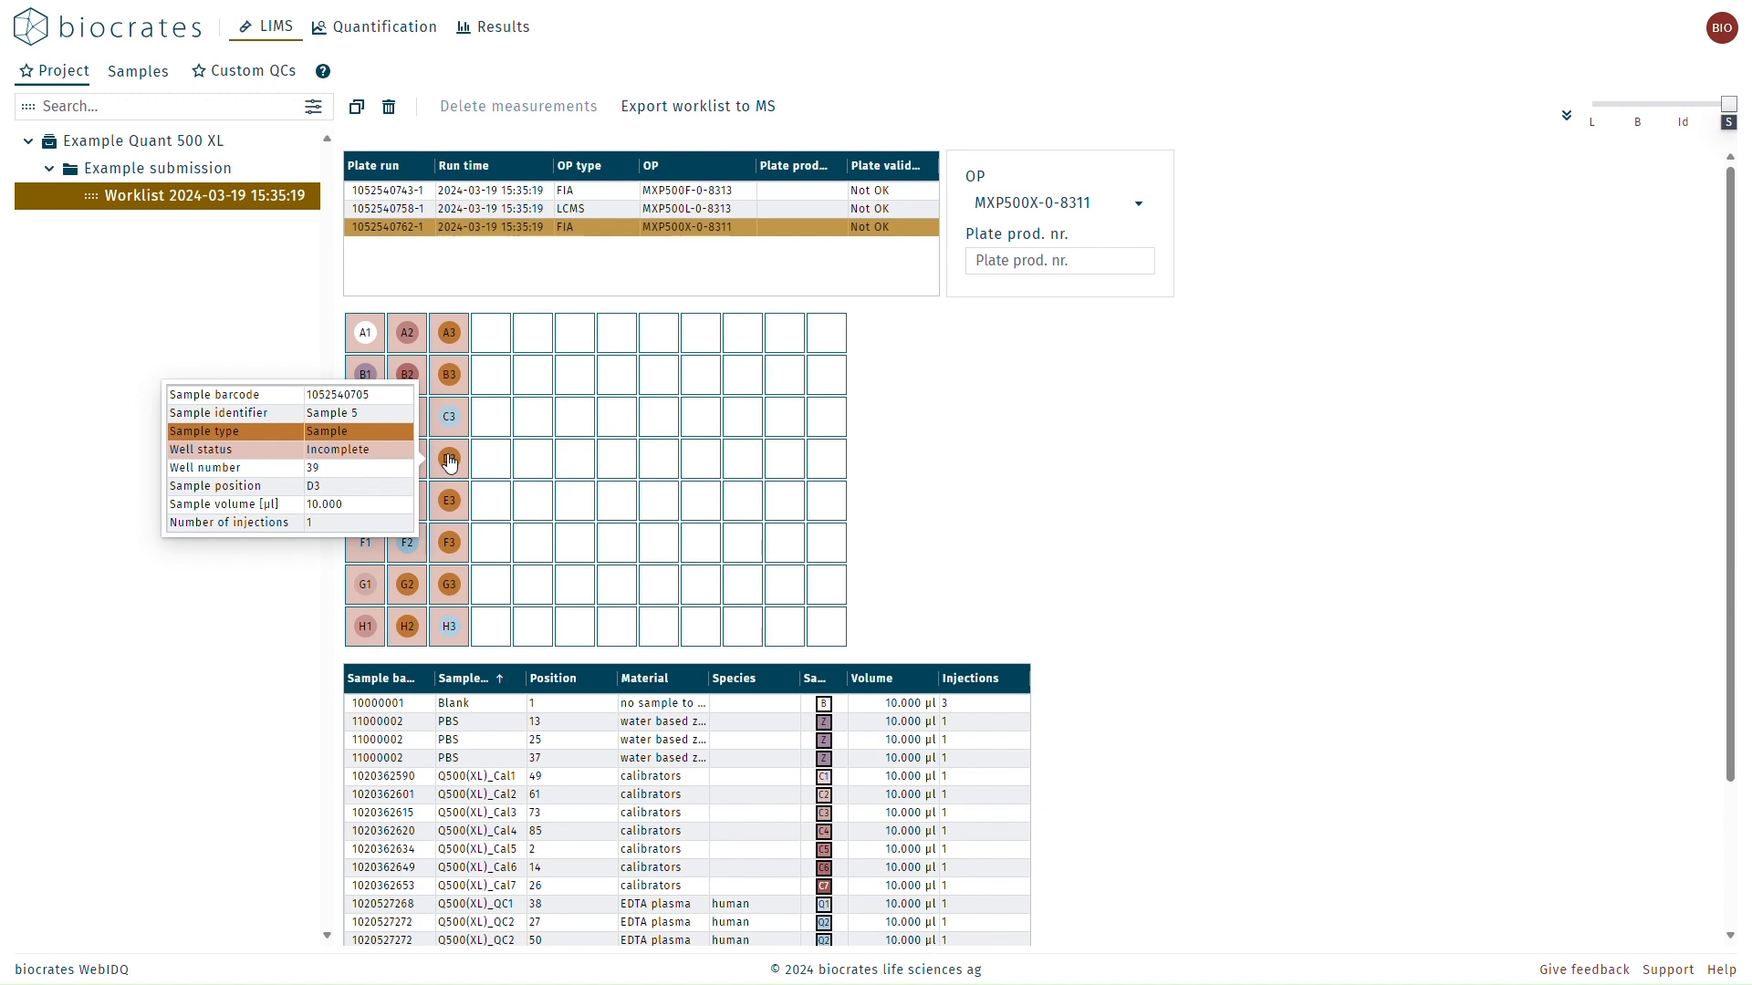
# Step: Look at the actions available for well C3 and the samples available to insert into an empty well, without inserting any
pyautogui.rightClick(448, 418)
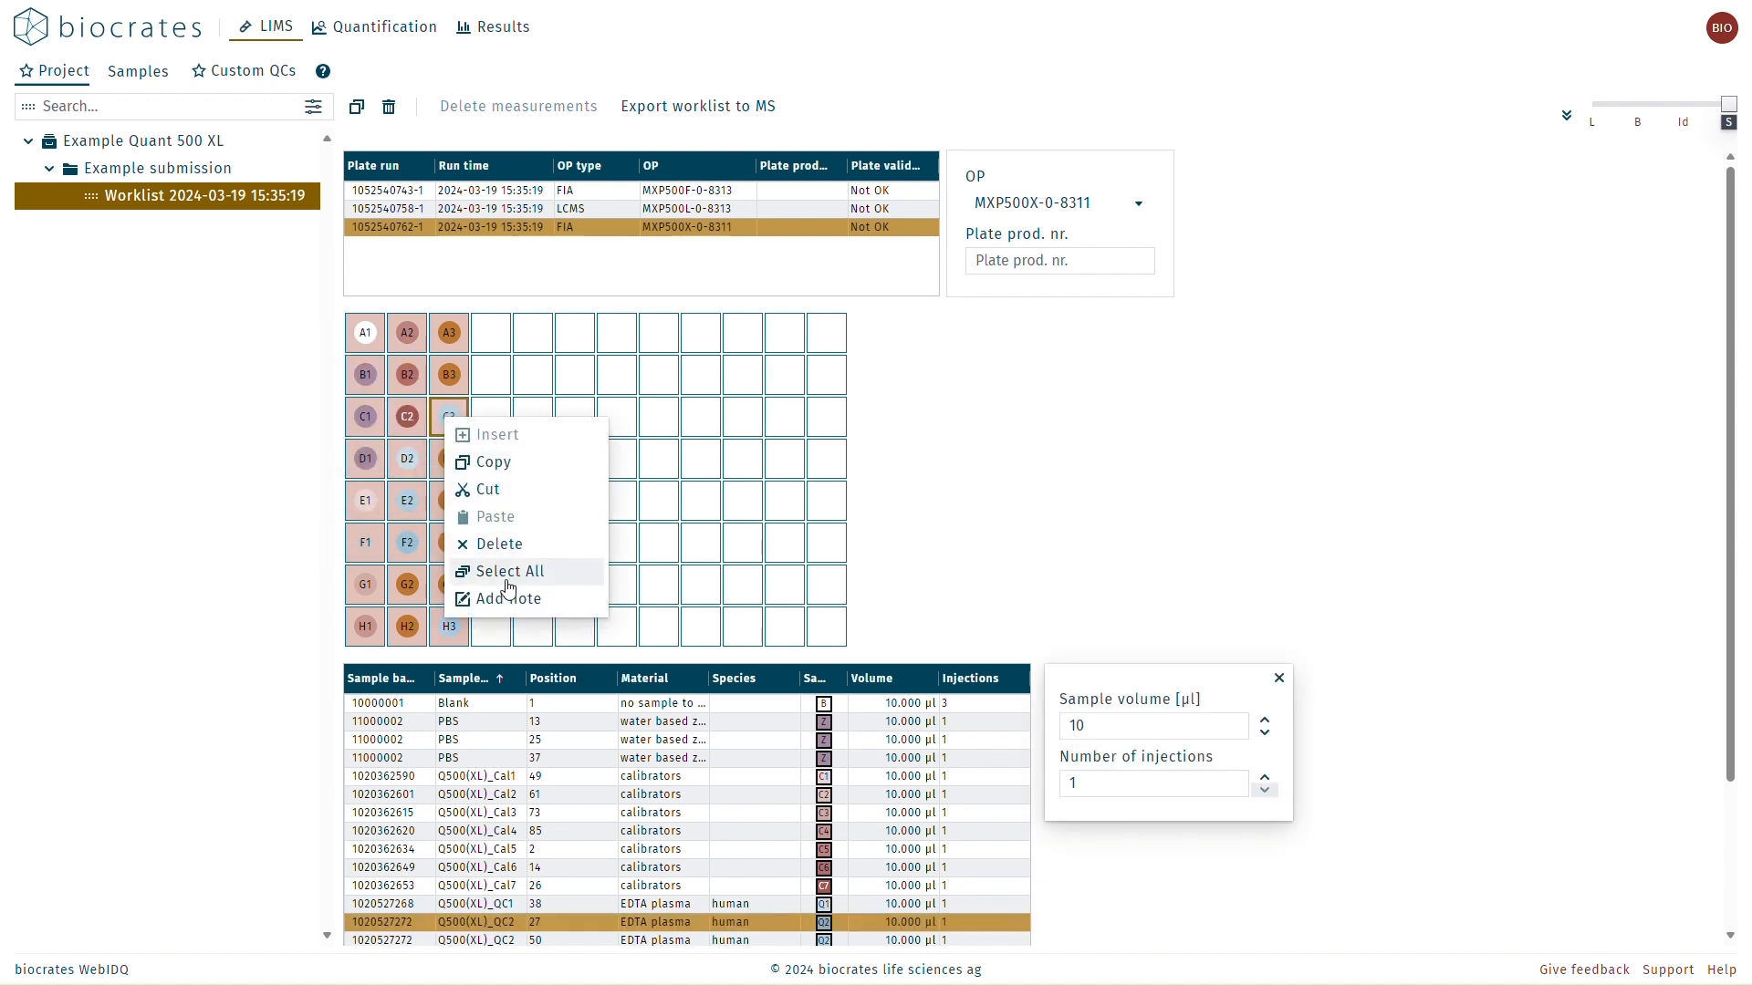
pyautogui.click(878, 567)
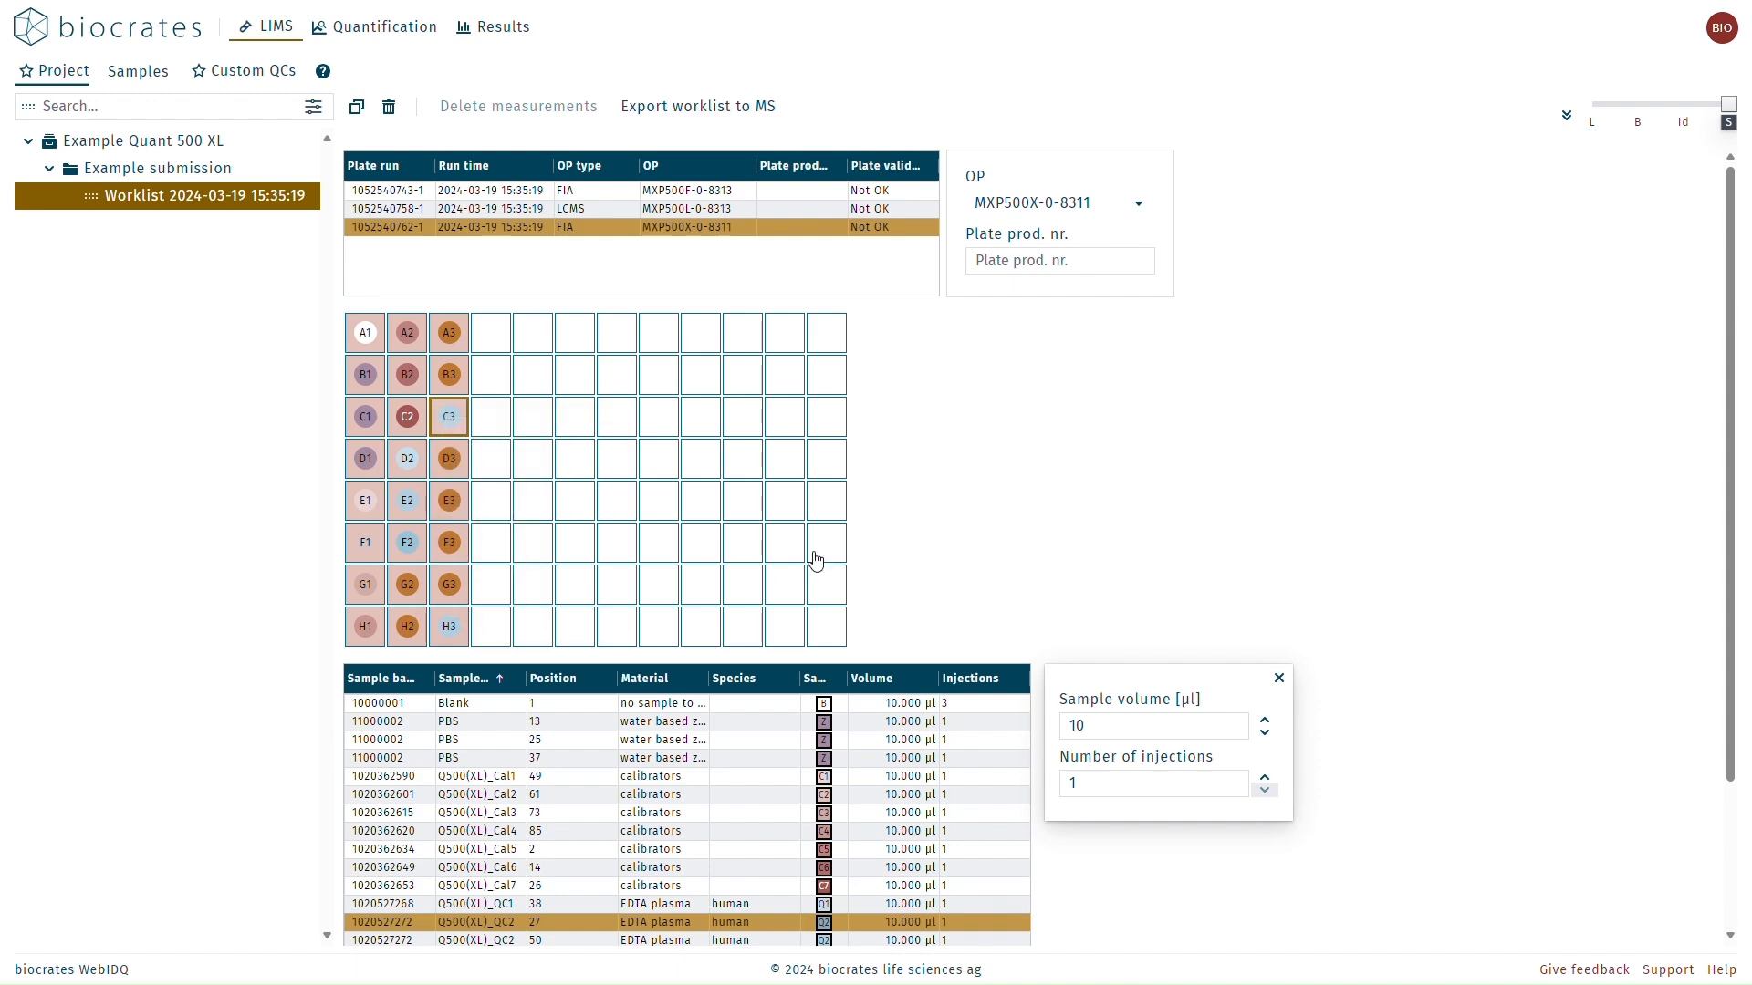
pyautogui.rightClick(528, 550)
pyautogui.click(533, 558)
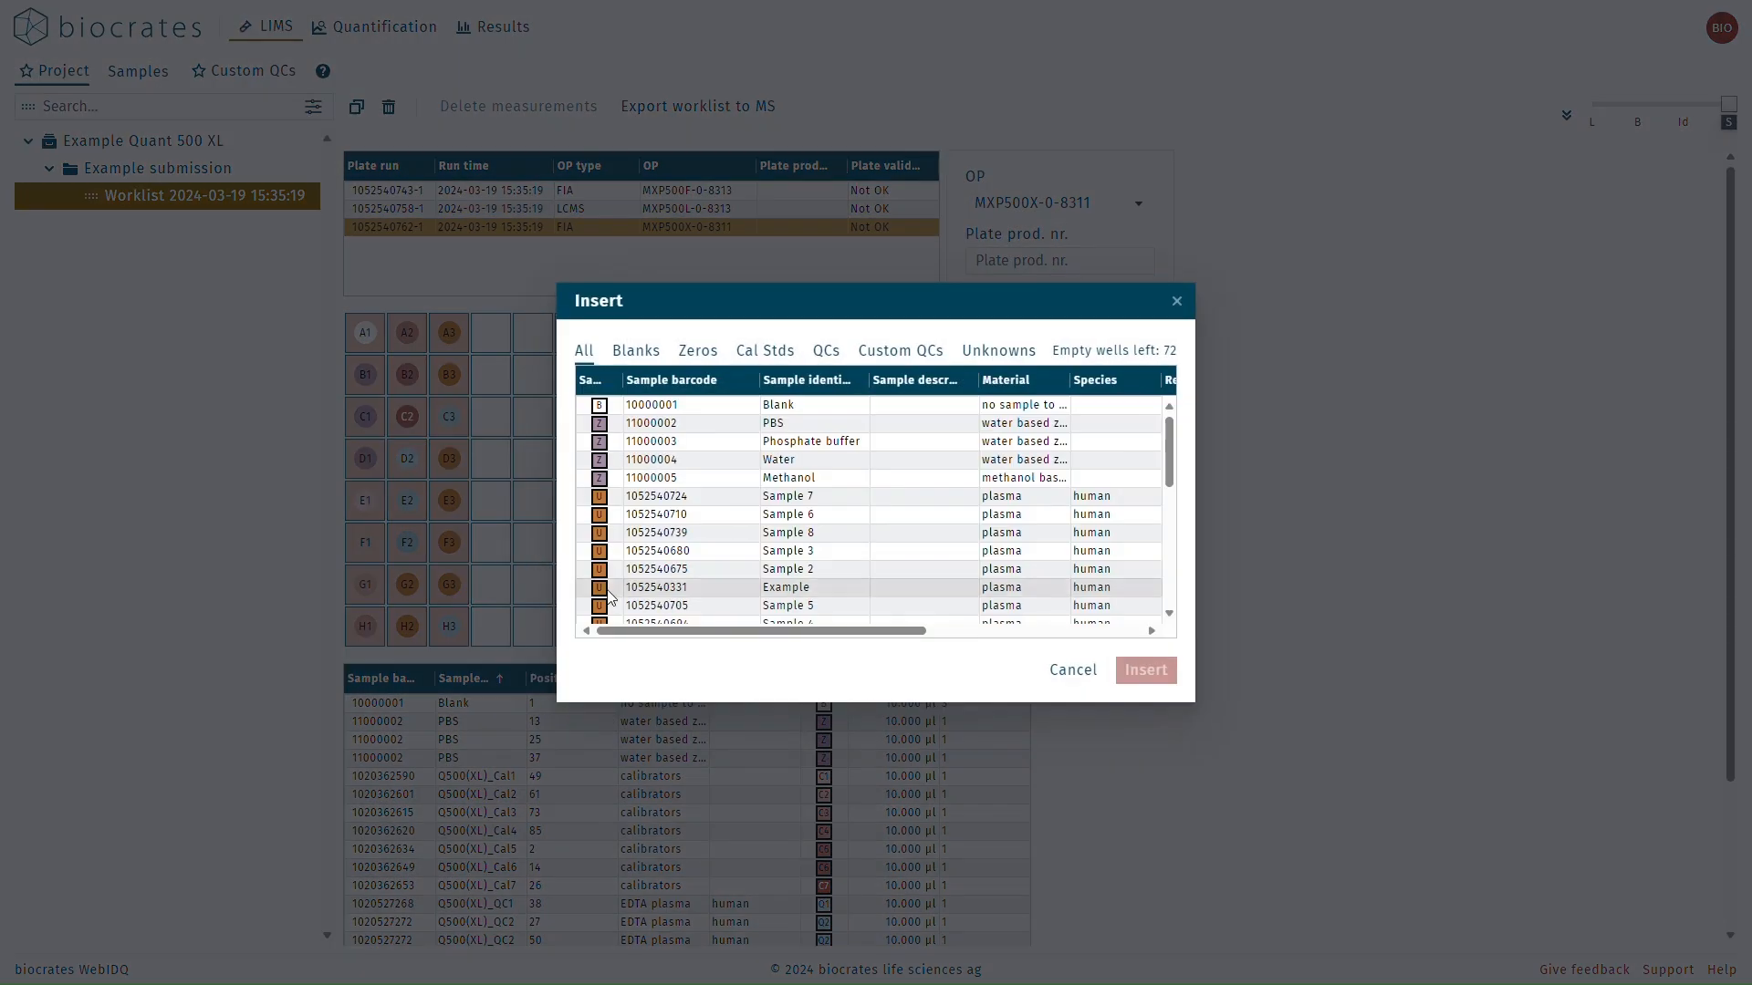
pyautogui.click(1069, 672)
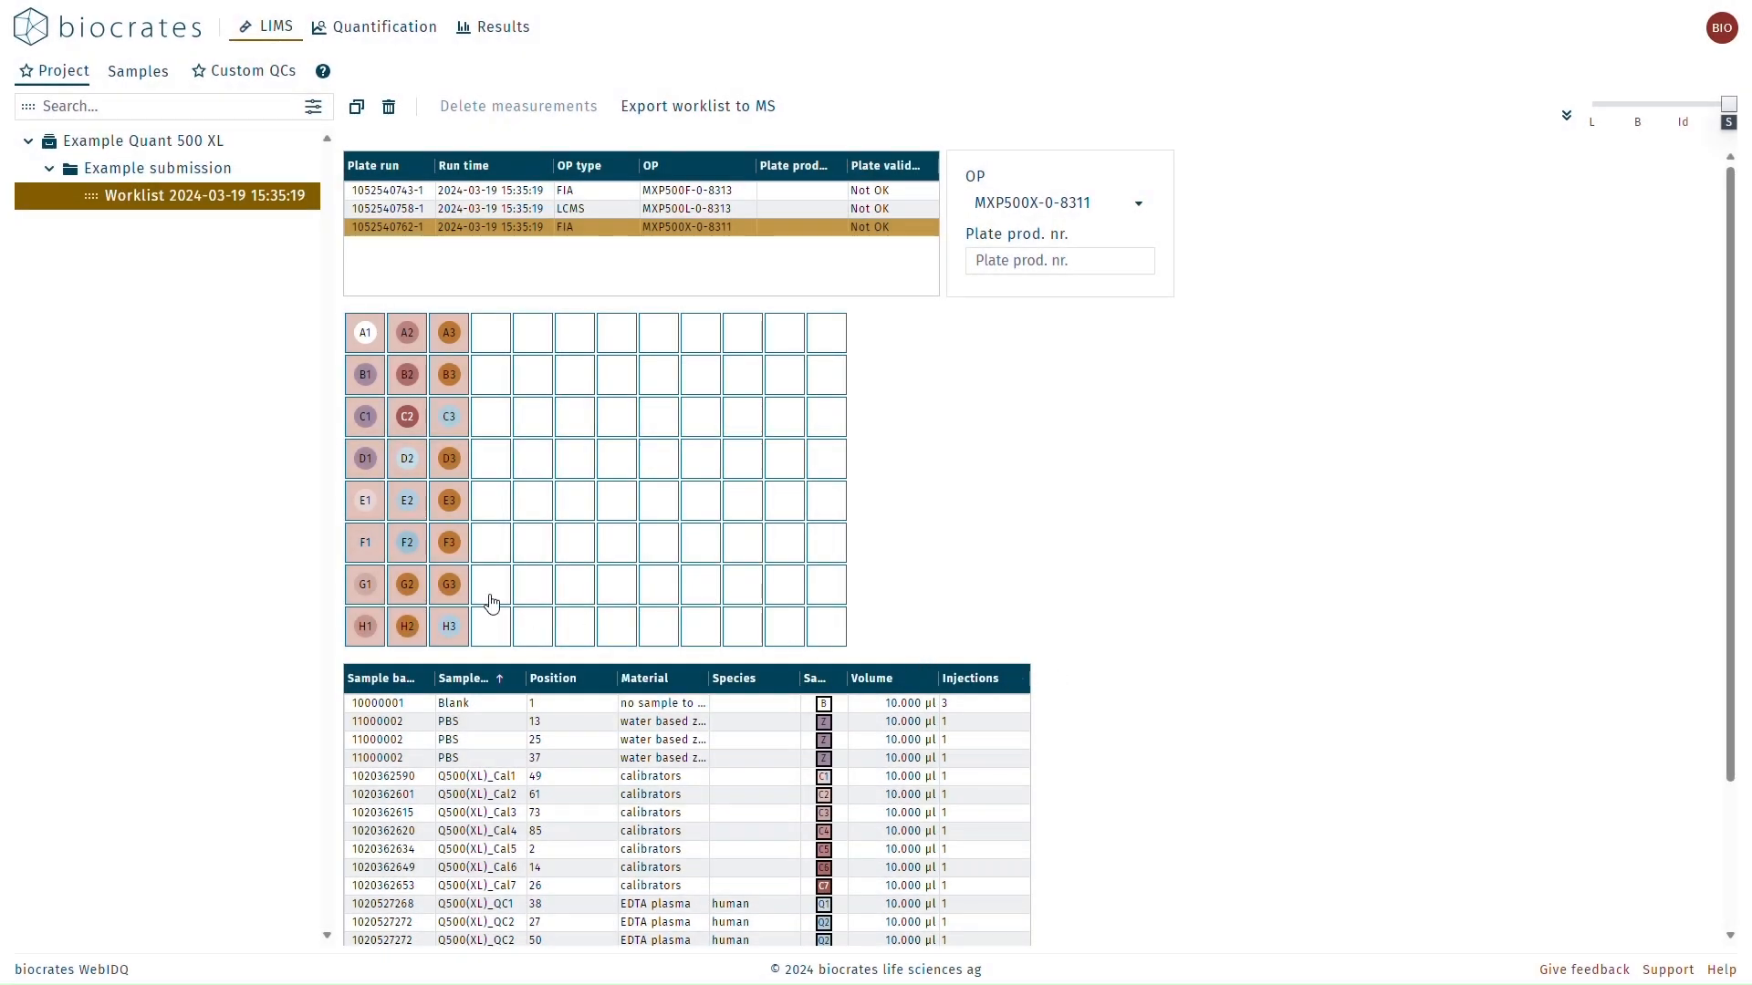
# Step: Select the calibrators Q500(XL)_Cal1 to Q500(XL)_Cal7 and look at their editable sample volume and number of injections
pyautogui.click(479, 776)
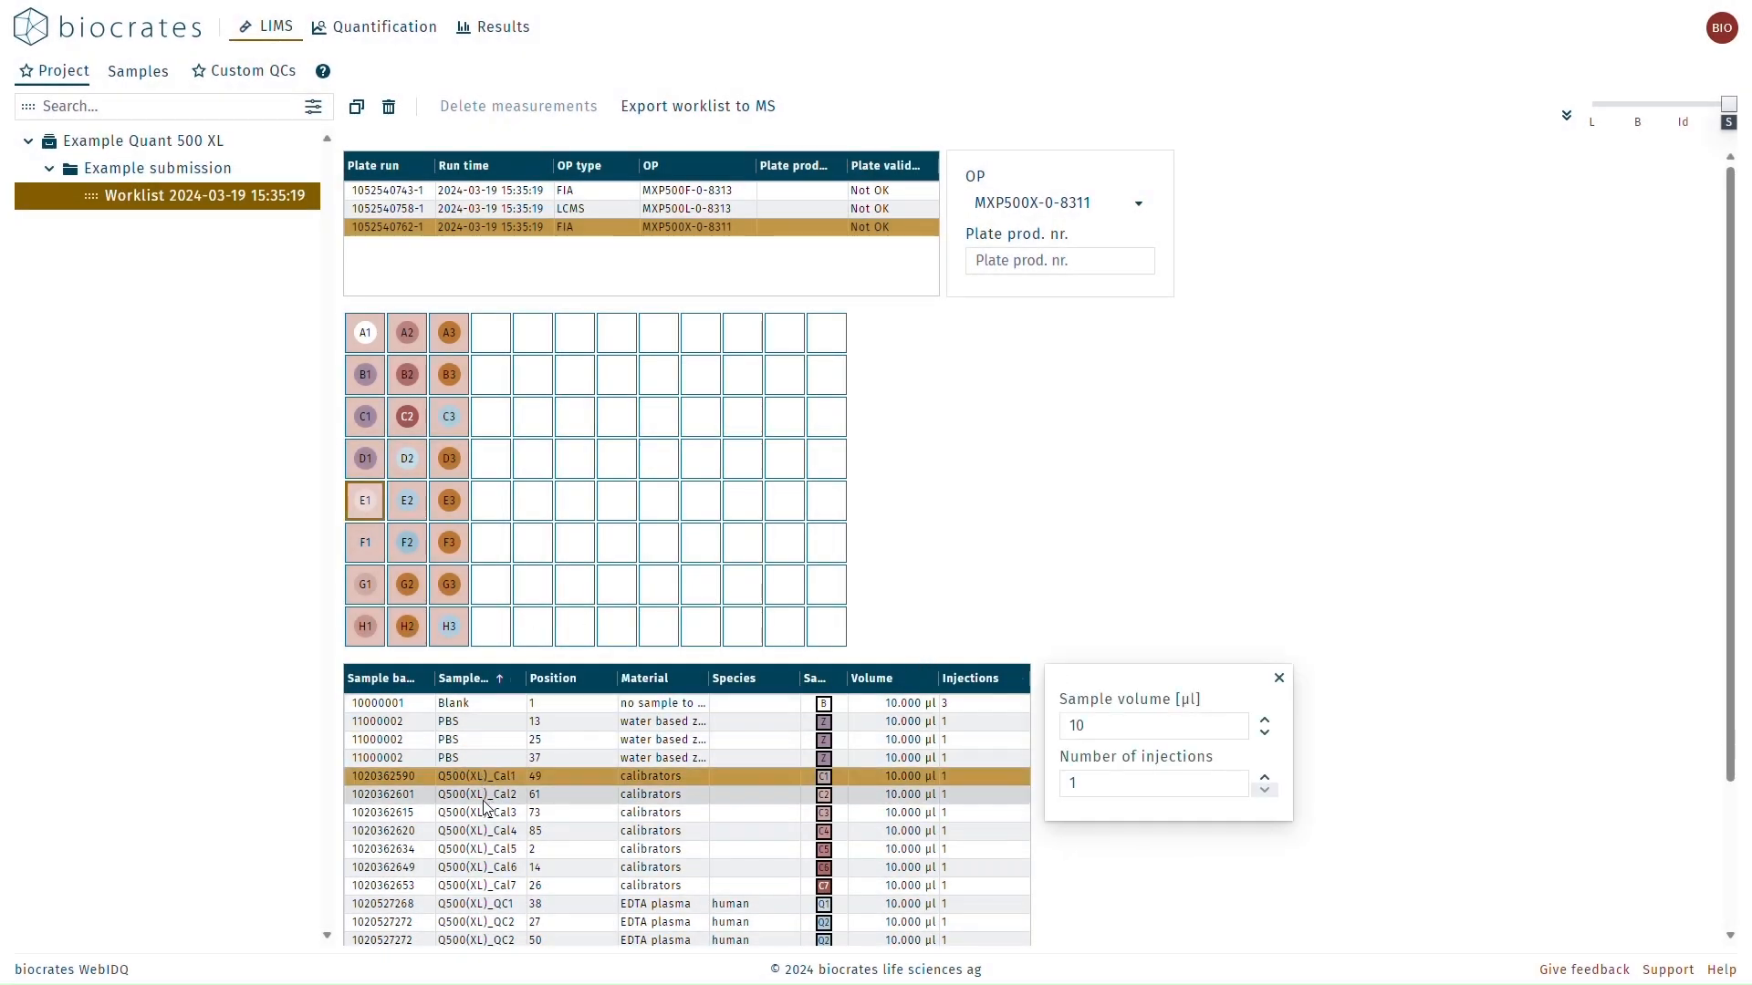
pyautogui.keyDown('shift'); pyautogui.click(481, 887); pyautogui.keyUp('shift')
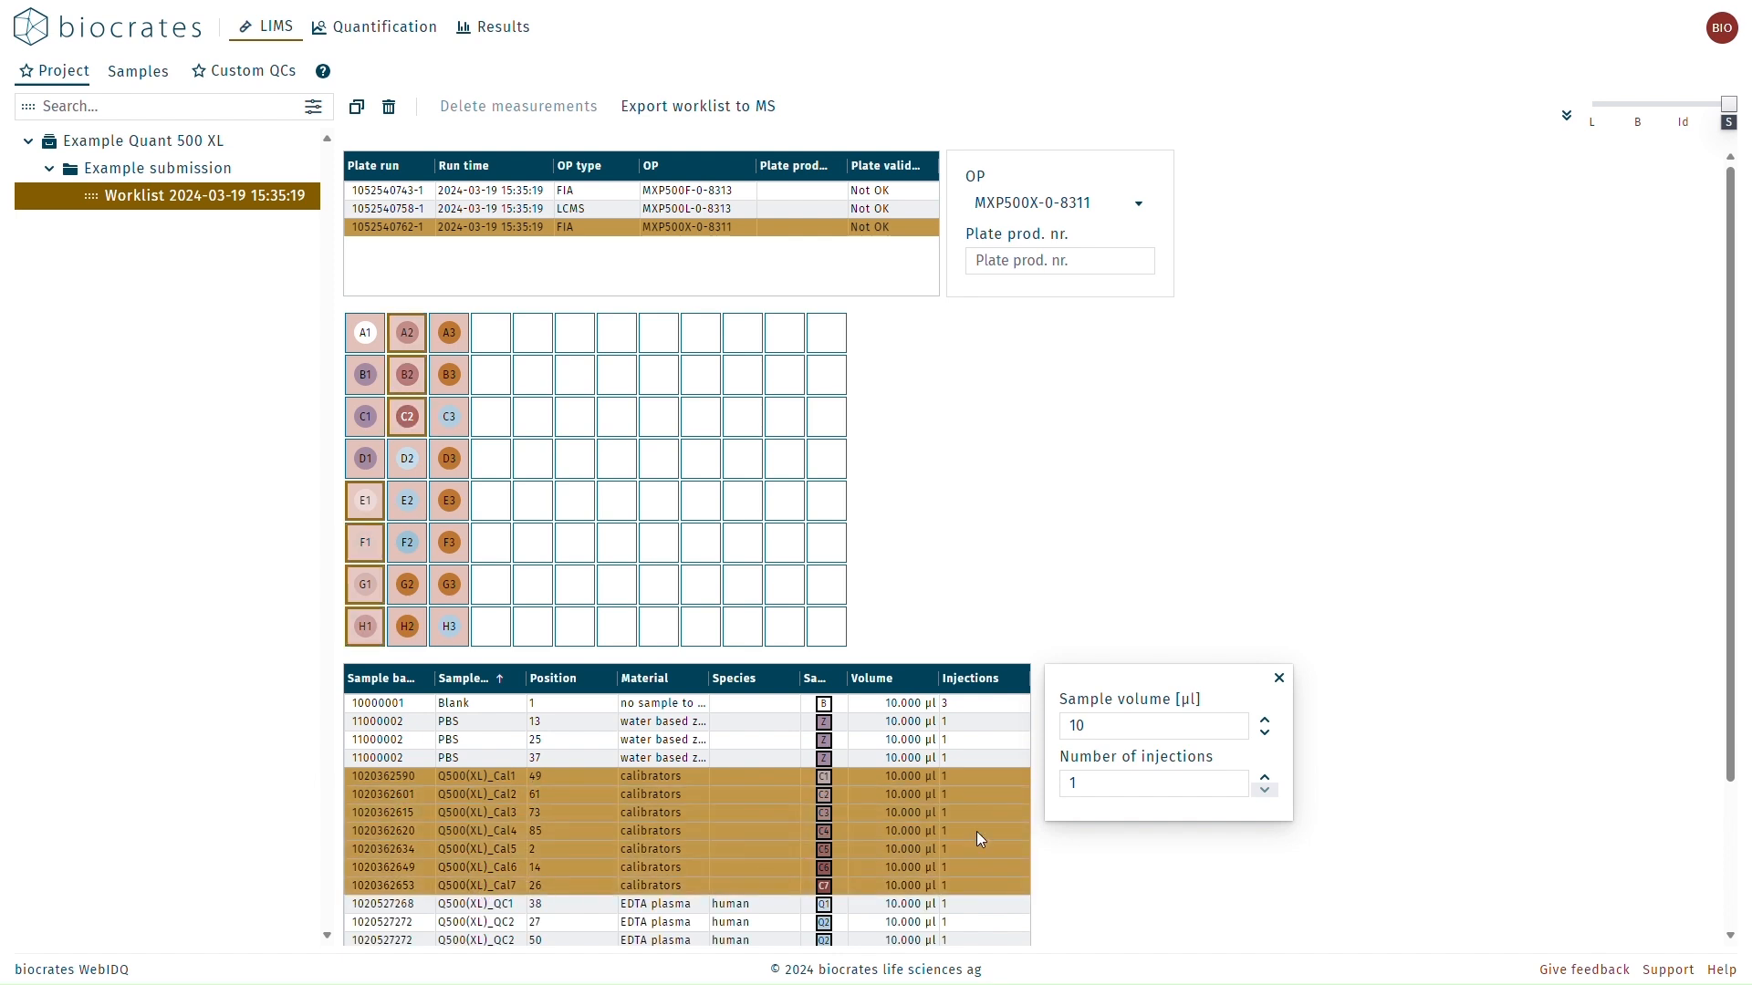
pyautogui.click(1113, 727)
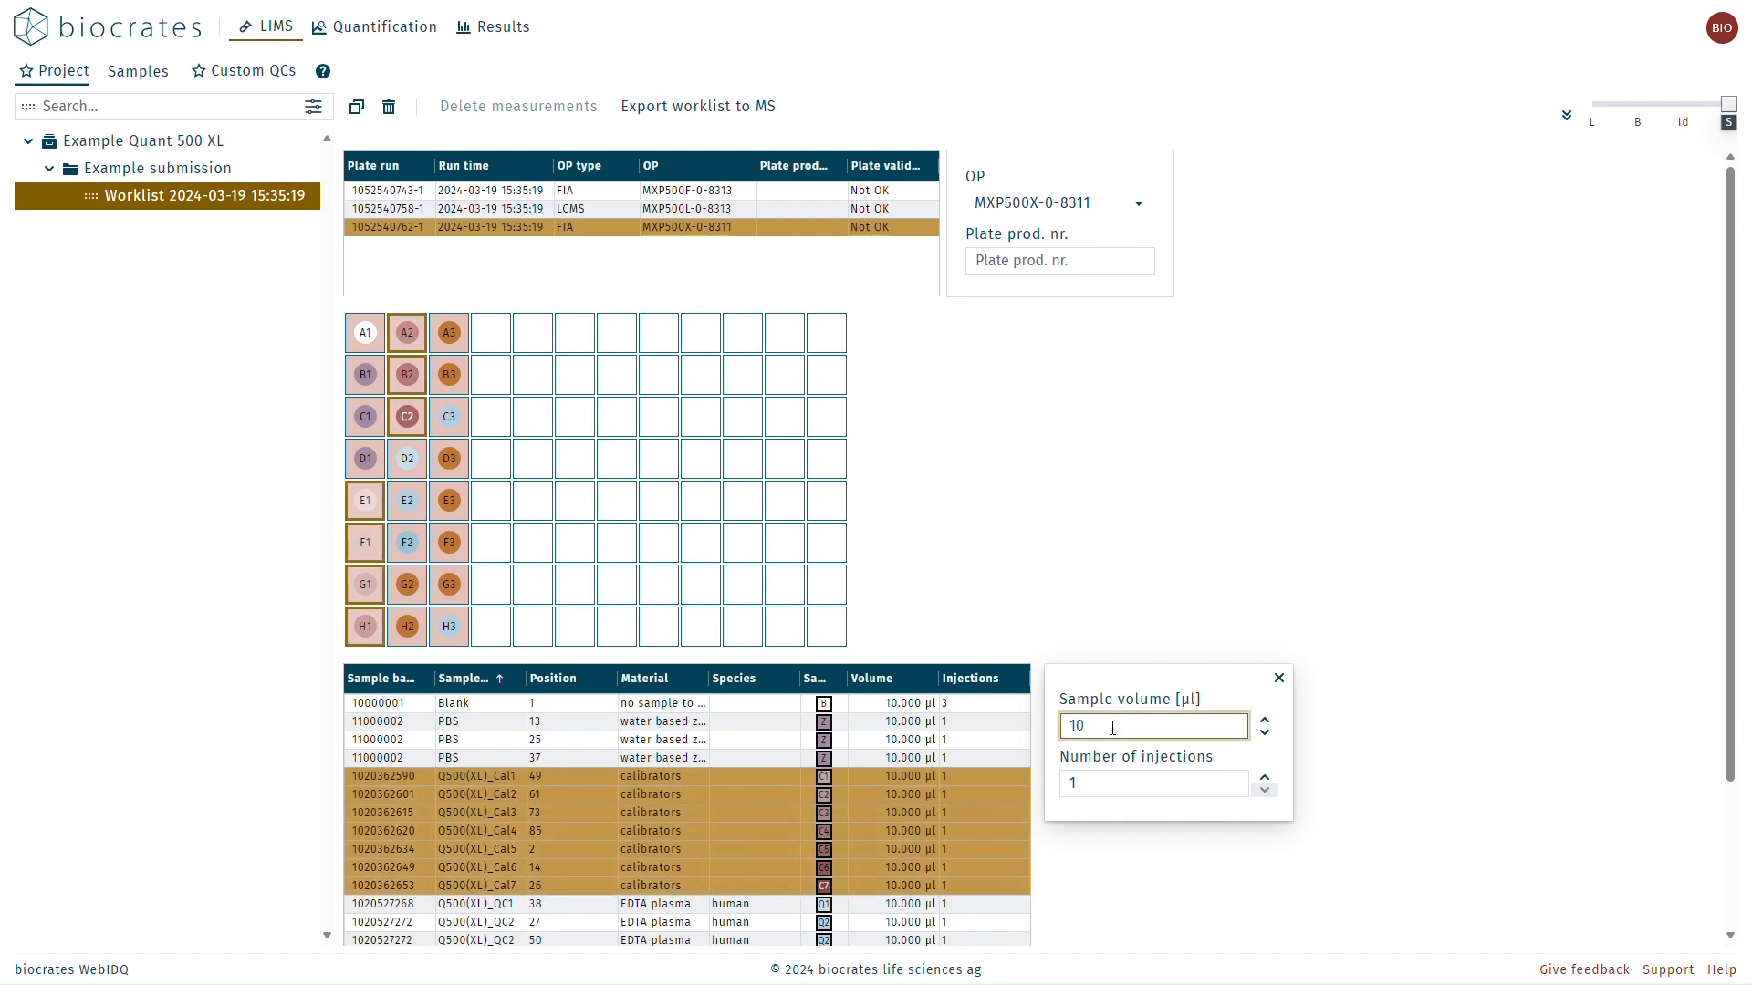
pyautogui.click(1118, 784)
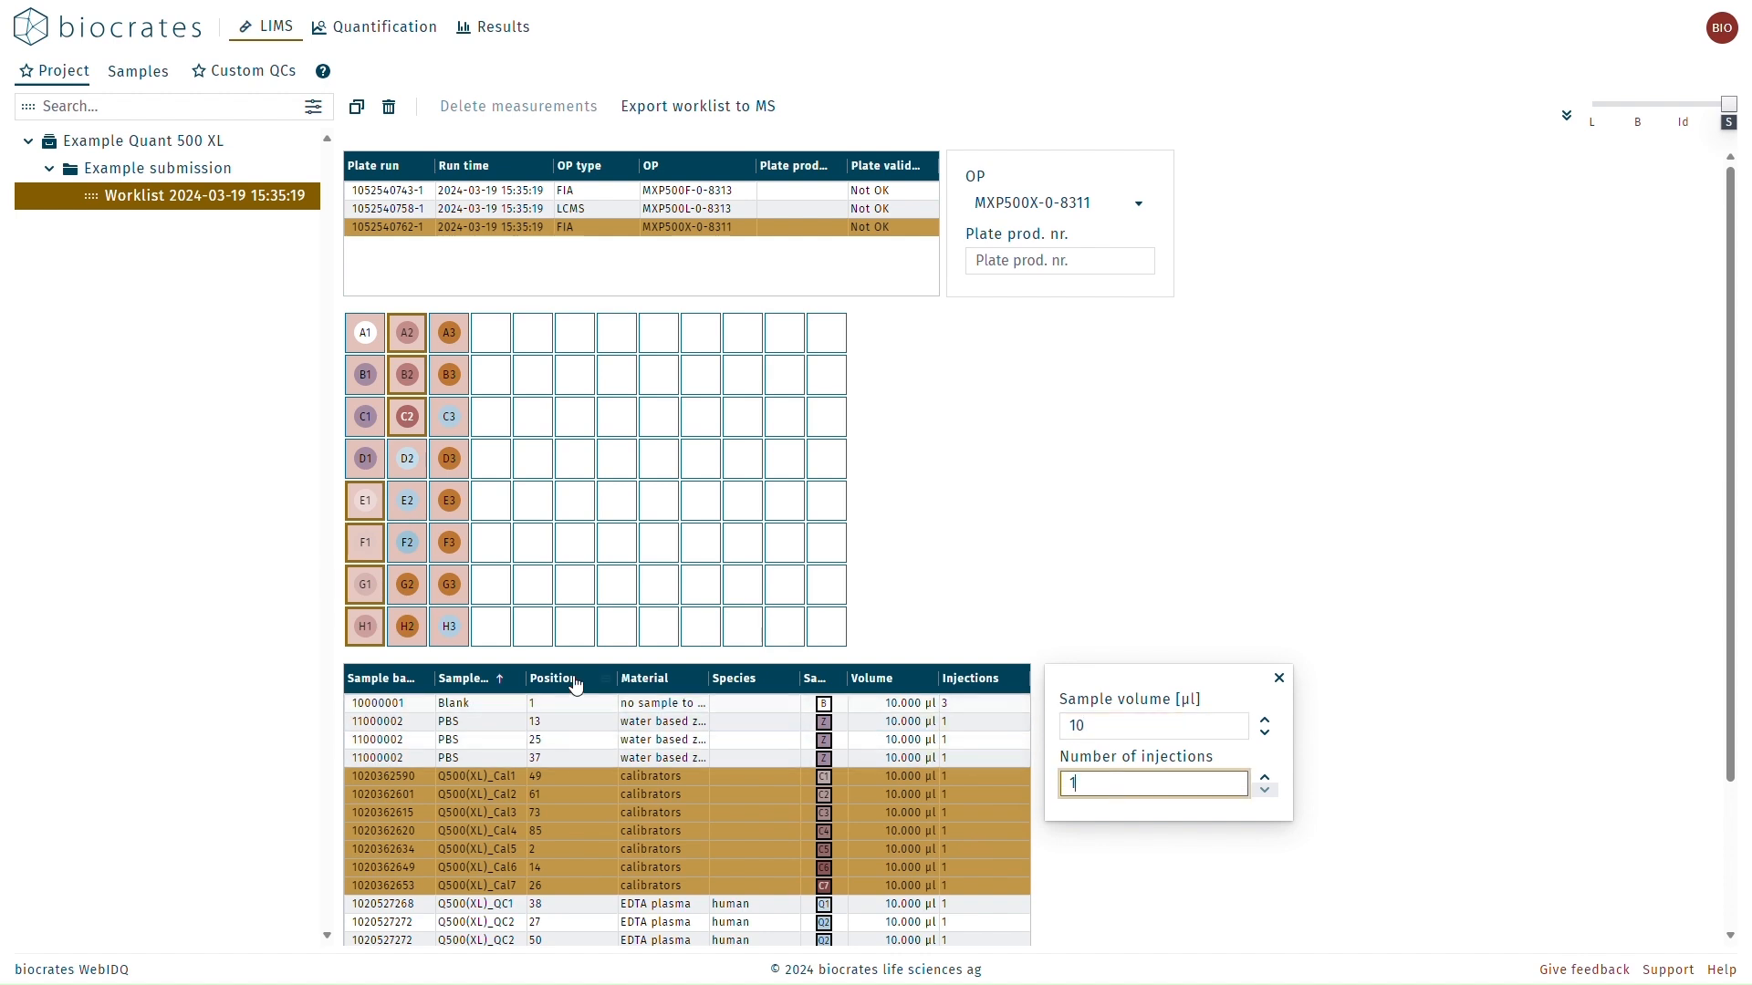
# Step: Swap Q500(XL)_QC2 in well H3 with the sample in G3, and swap them back
pyautogui.click(463, 628)
pyautogui.moveTo(463, 629); pyautogui.dragTo(453, 582)
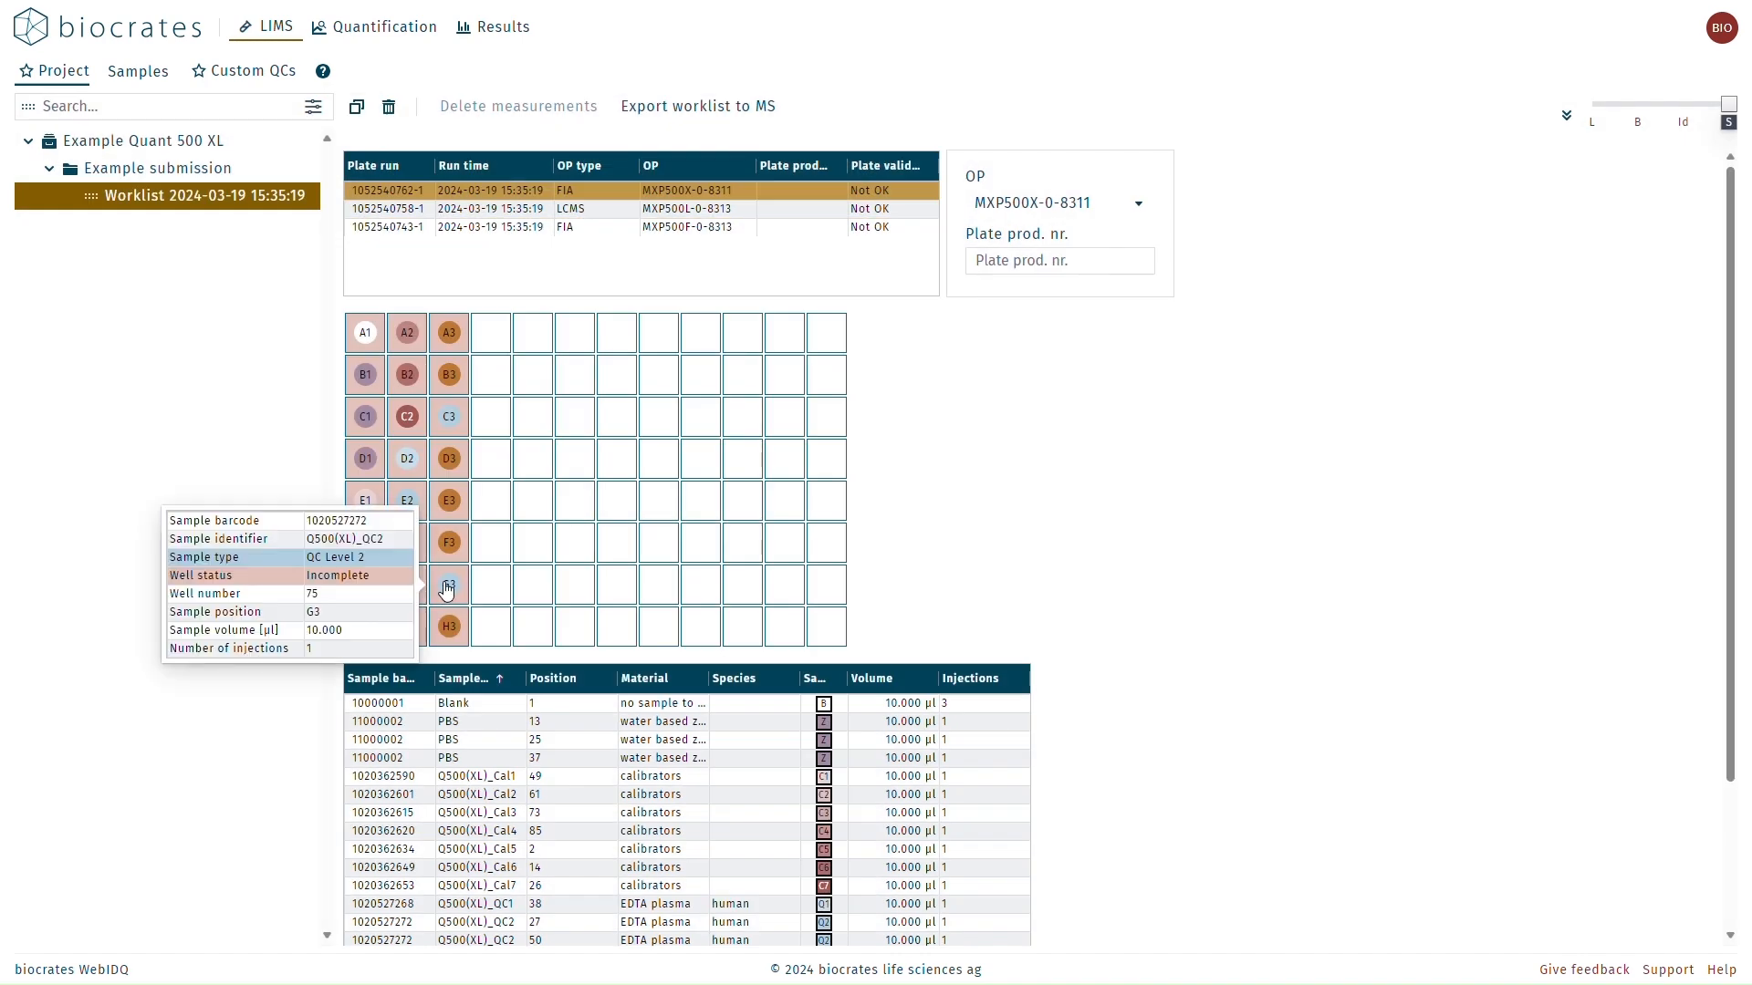
pyautogui.click(453, 585)
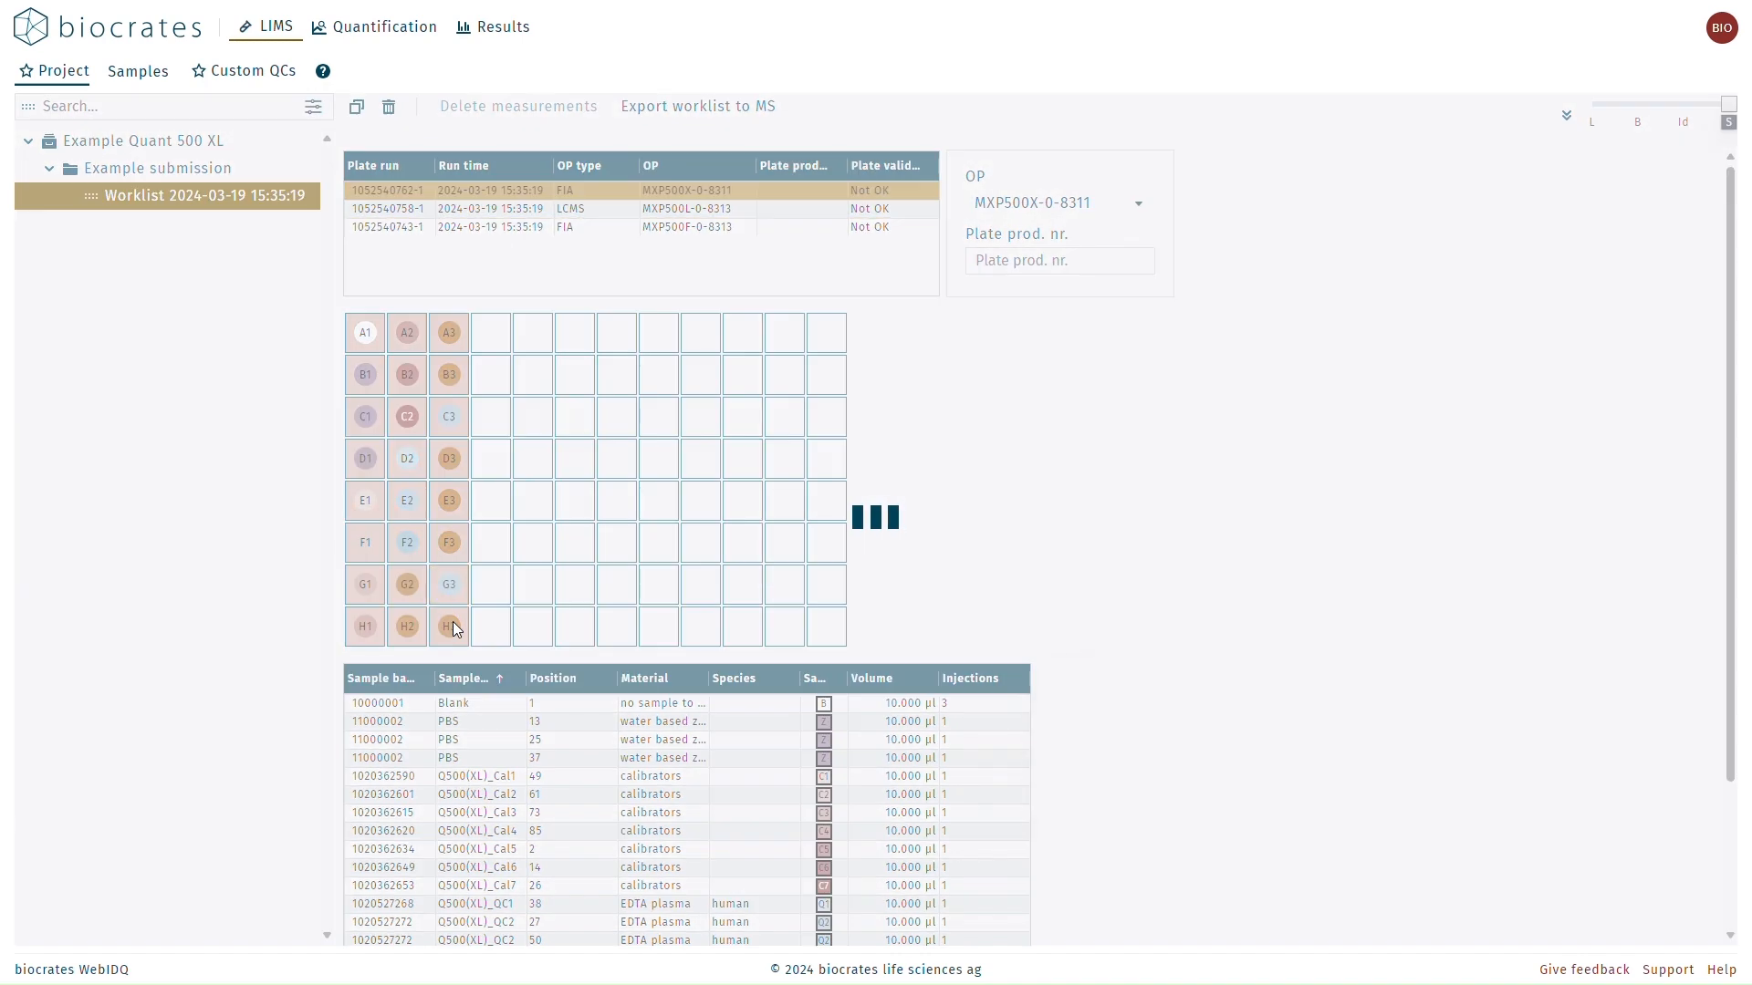
pyautogui.moveTo(454, 628); pyautogui.dragTo(445, 610)
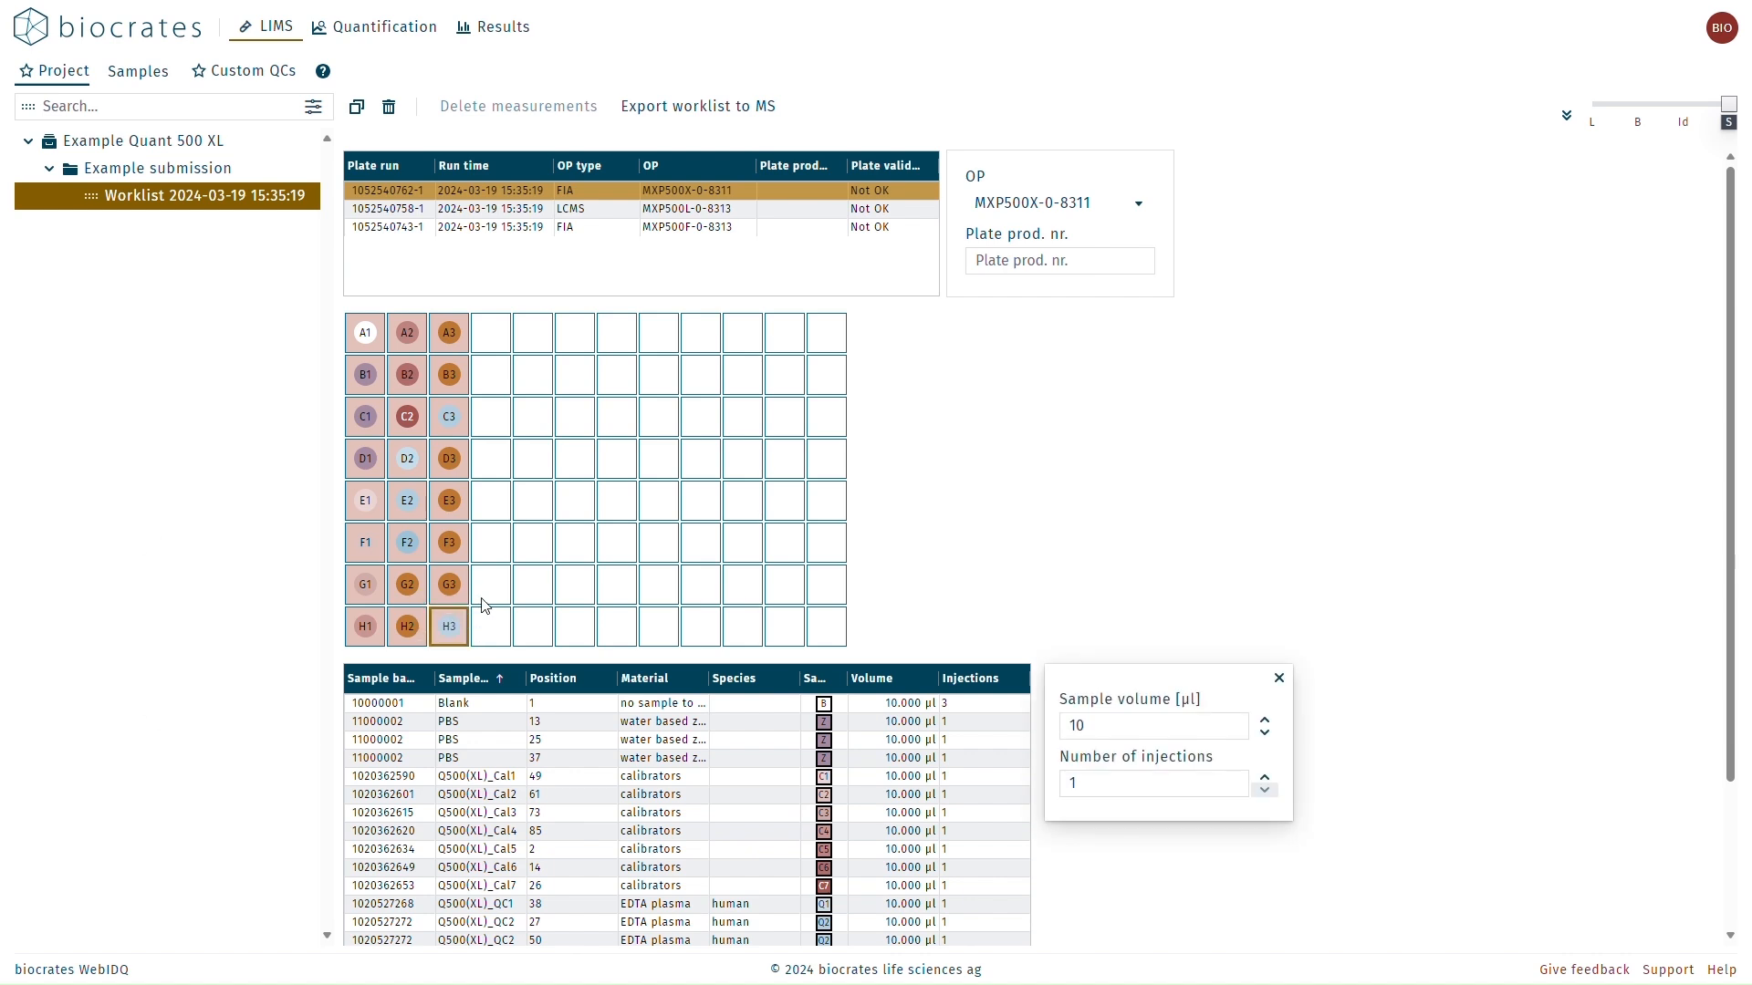
pyautogui.rightClick(508, 190)
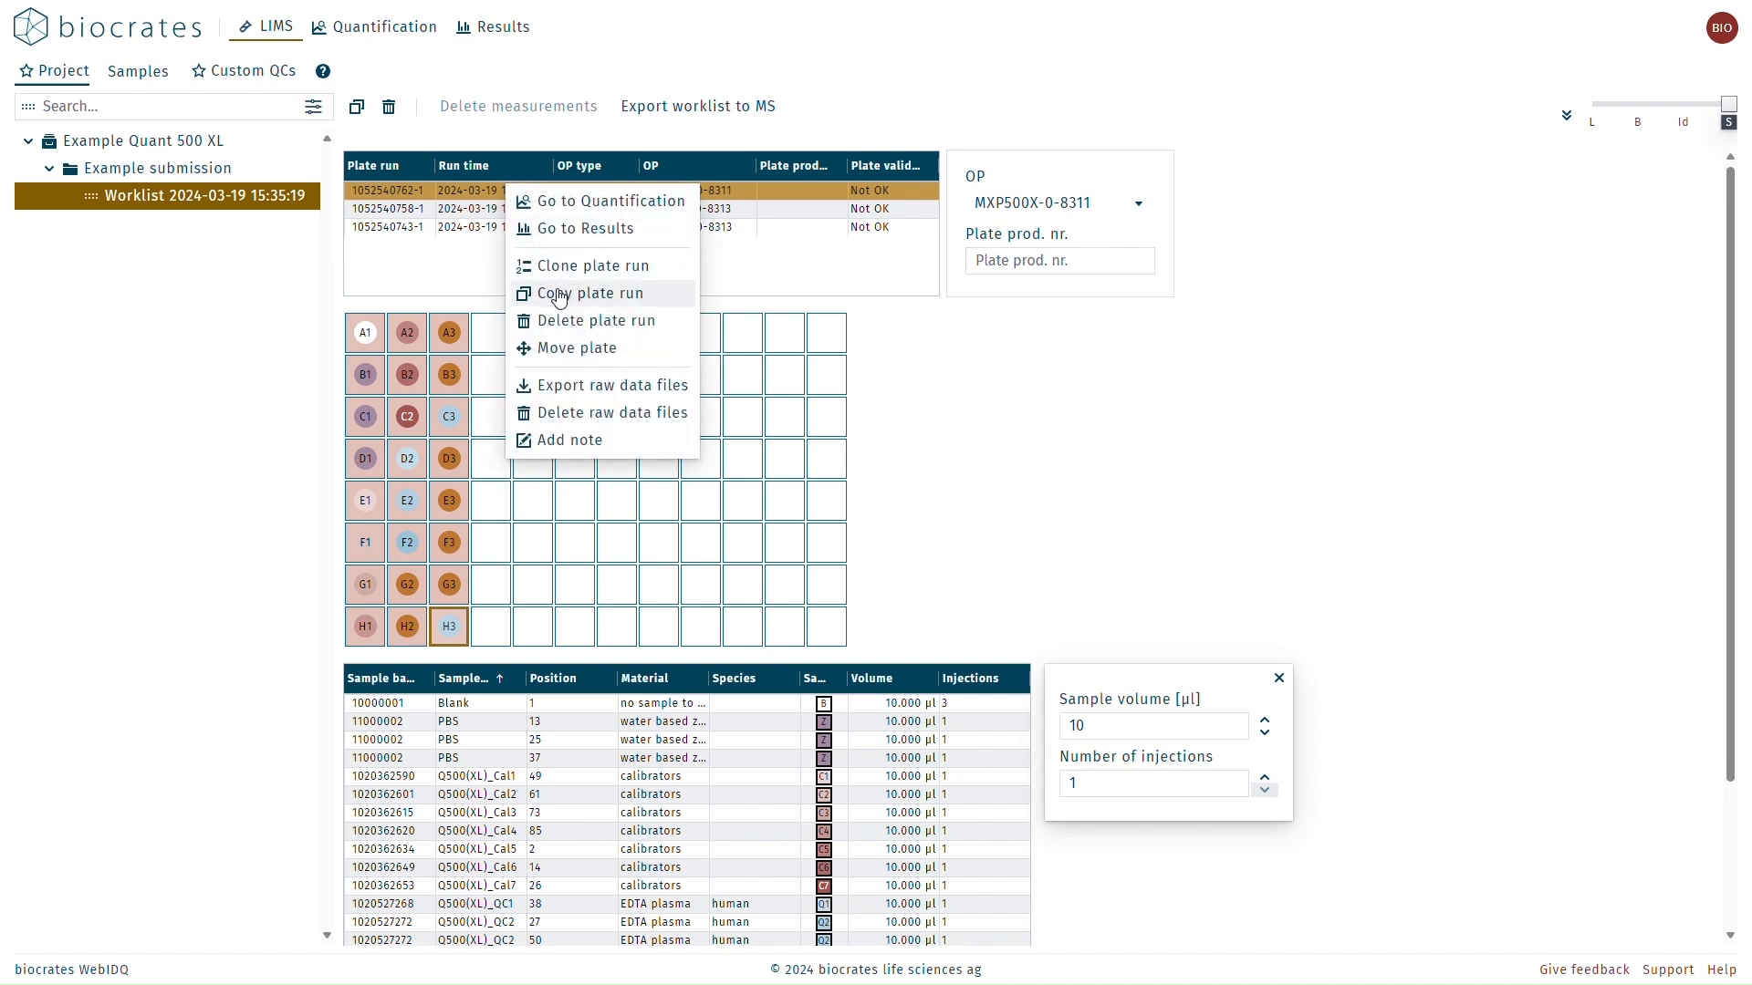
pyautogui.click(437, 281)
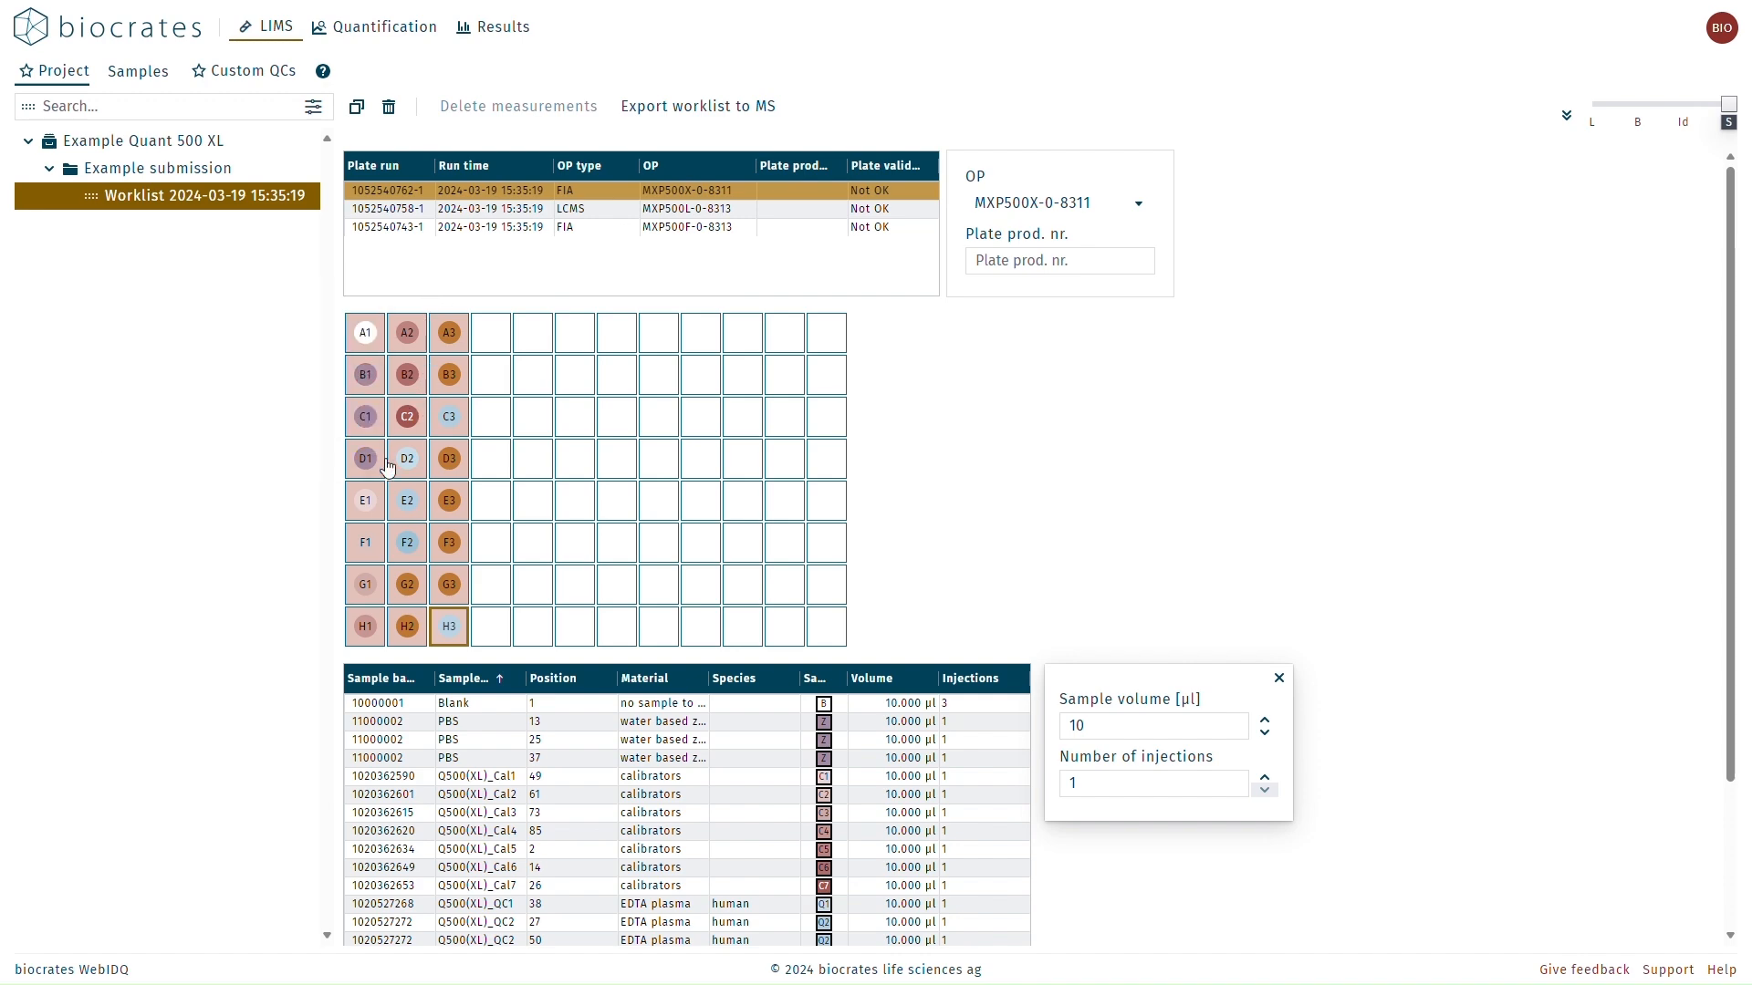
# Step: Delete the calibrators Q500(XL)_Cal1 to Q500(XL)_Cal7 from the MXP500X-0-8311 FIA plate run
pyautogui.click(441, 777)
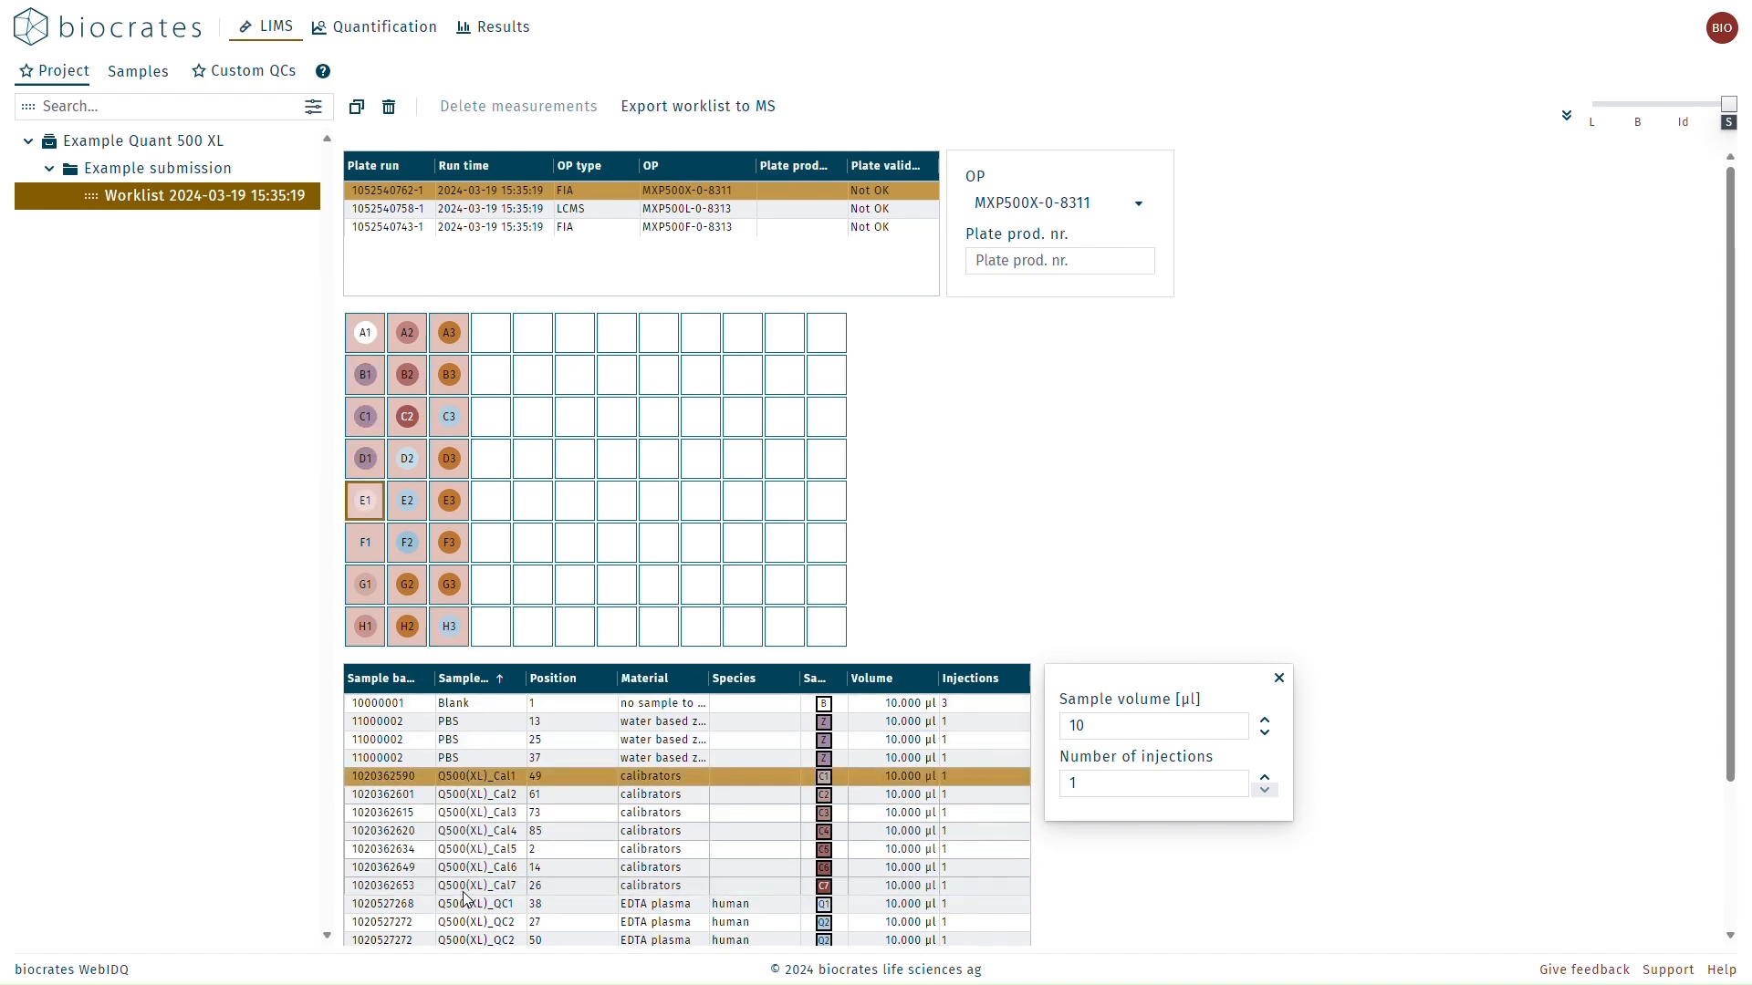
pyautogui.keyDown('shift'); pyautogui.click(440, 885); pyautogui.keyUp('shift')
pyautogui.rightClick(370, 509)
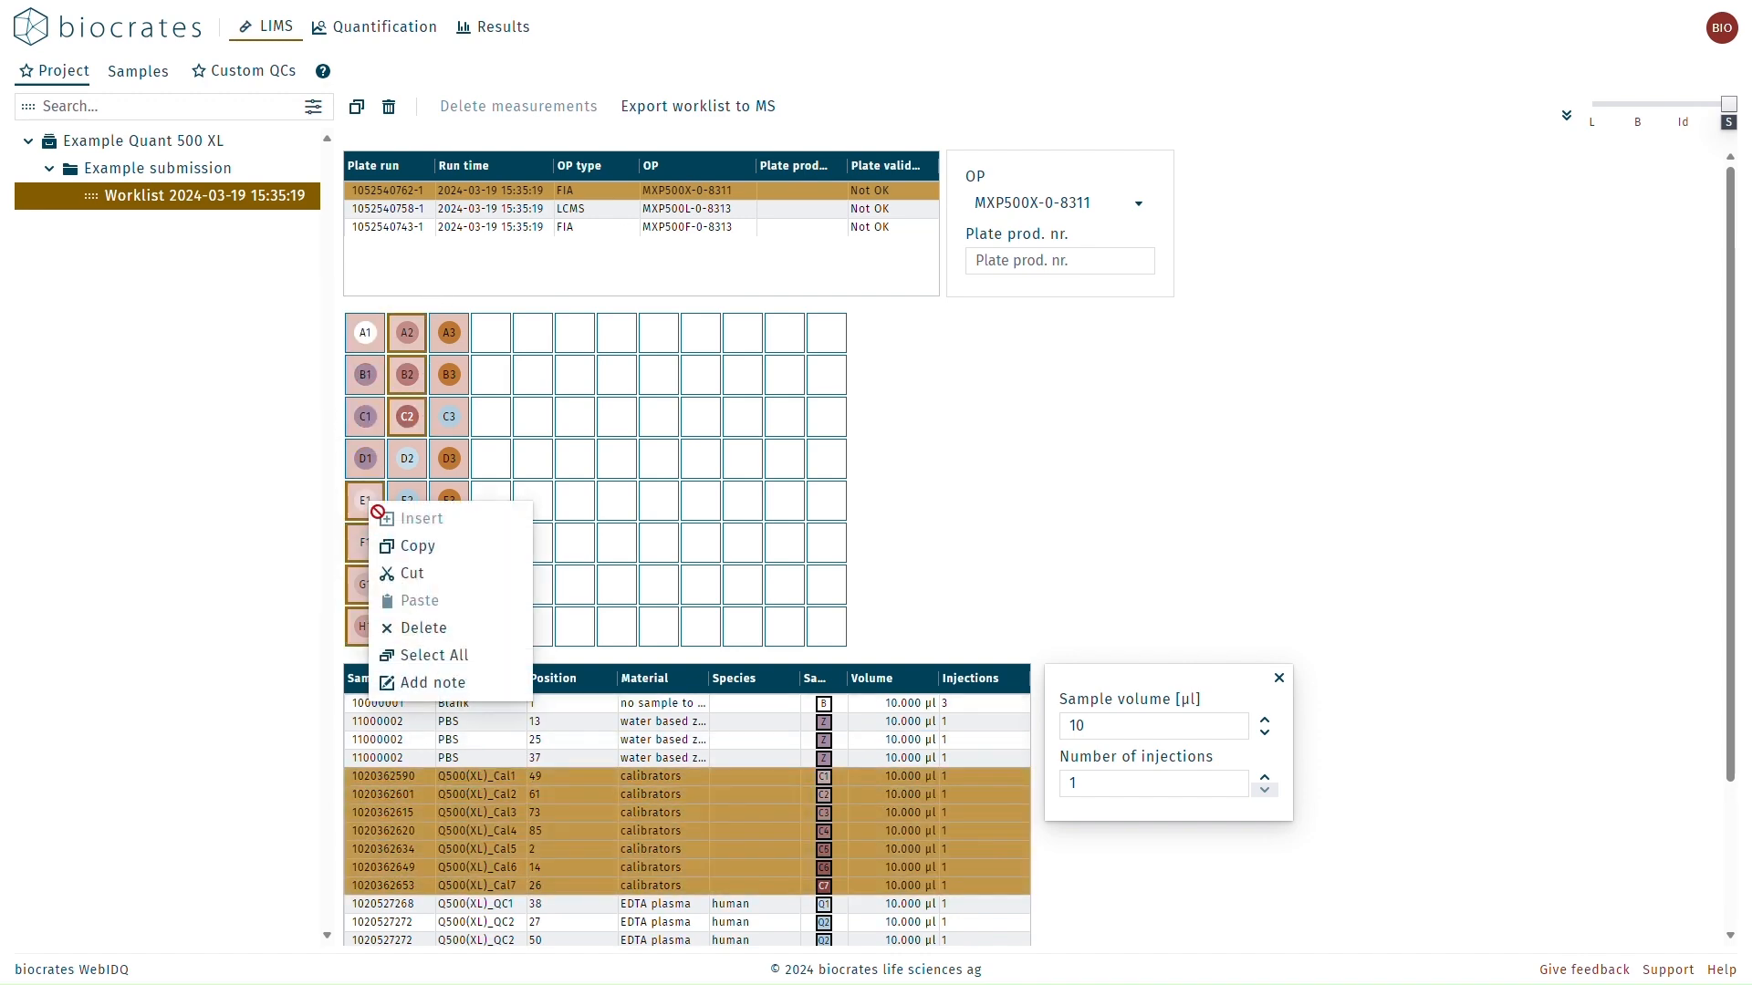
pyautogui.click(434, 630)
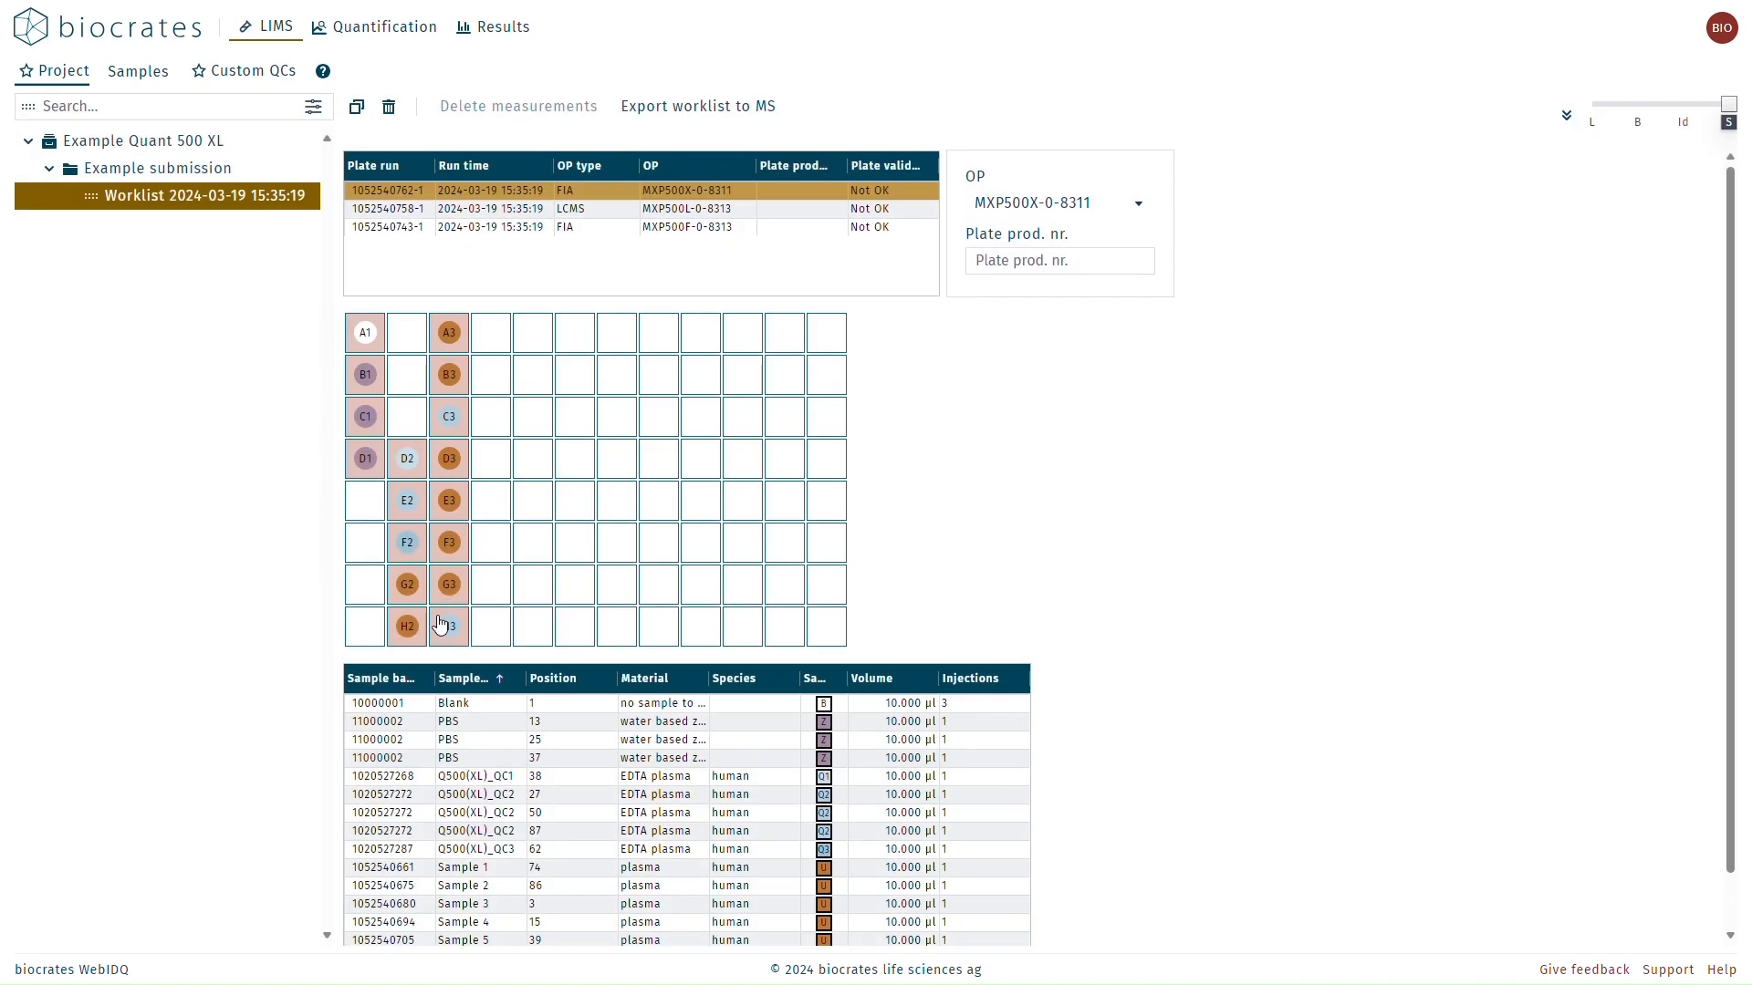
# Step: Delete all seven calibrators, Q500(XL)_Cal1 to Q500(XL)_Cal7, from the MXP500F-0-8313 FIA plate run
pyautogui.click(509, 228)
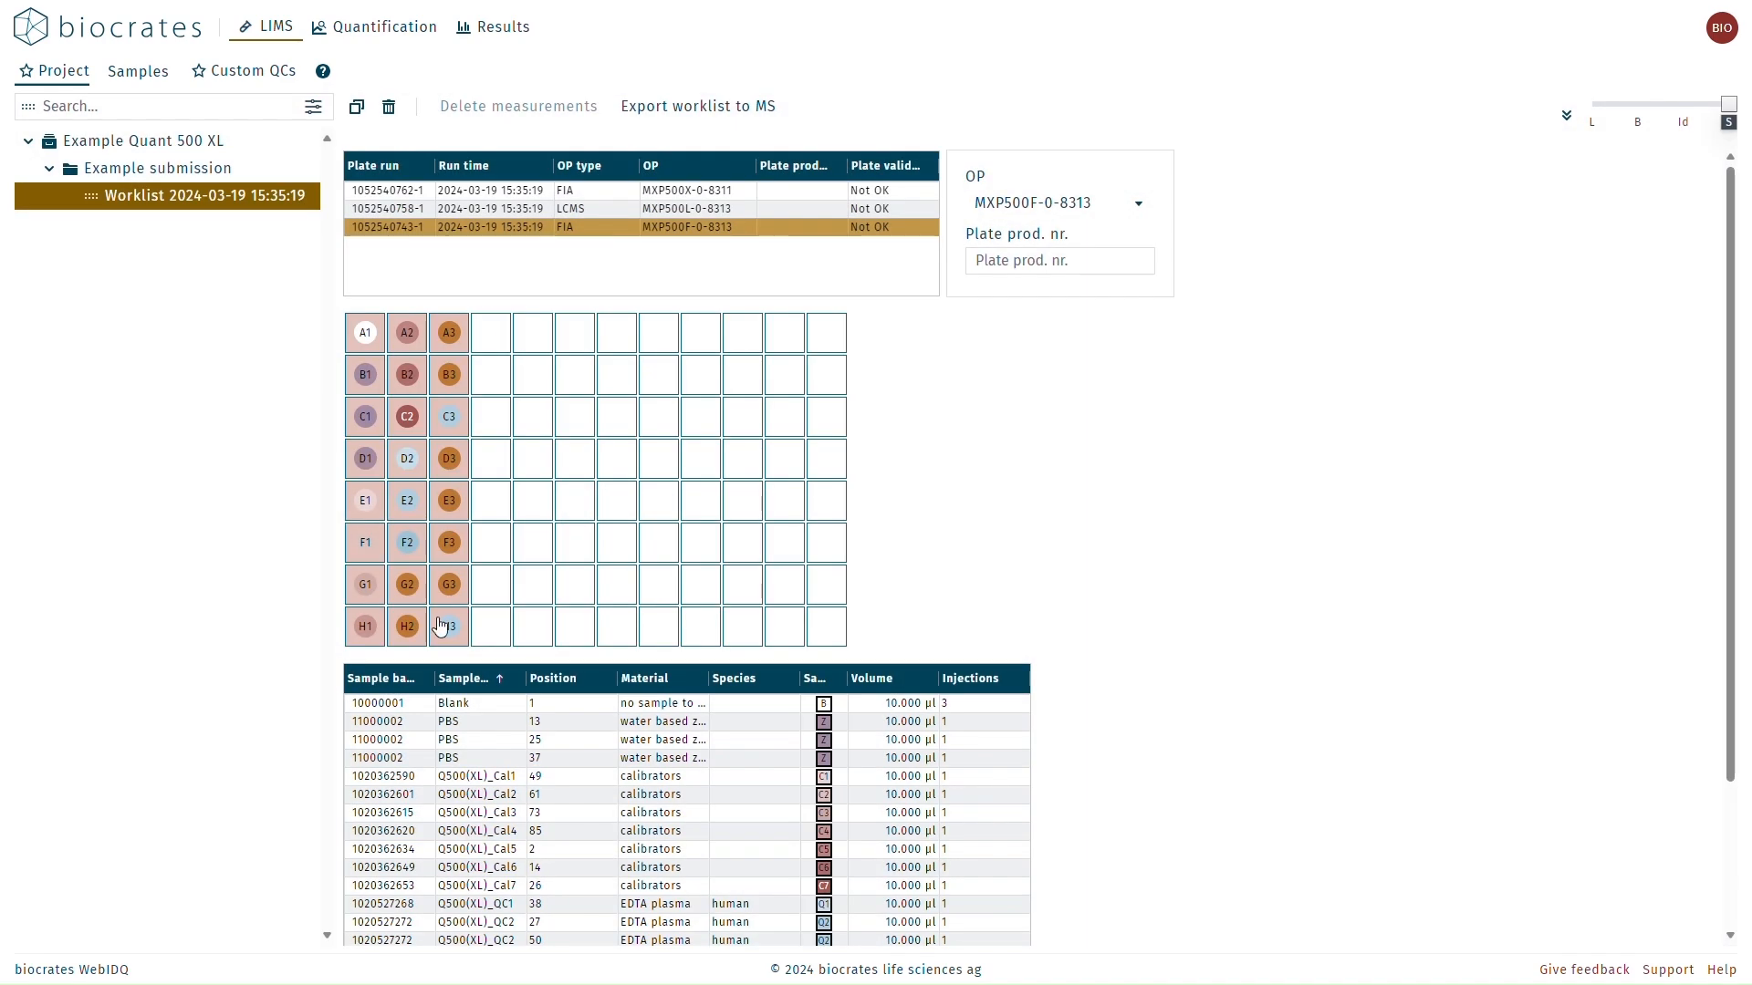
pyautogui.click(478, 777)
pyautogui.keyDown('shift'); pyautogui.click(485, 883); pyautogui.keyUp('shift')
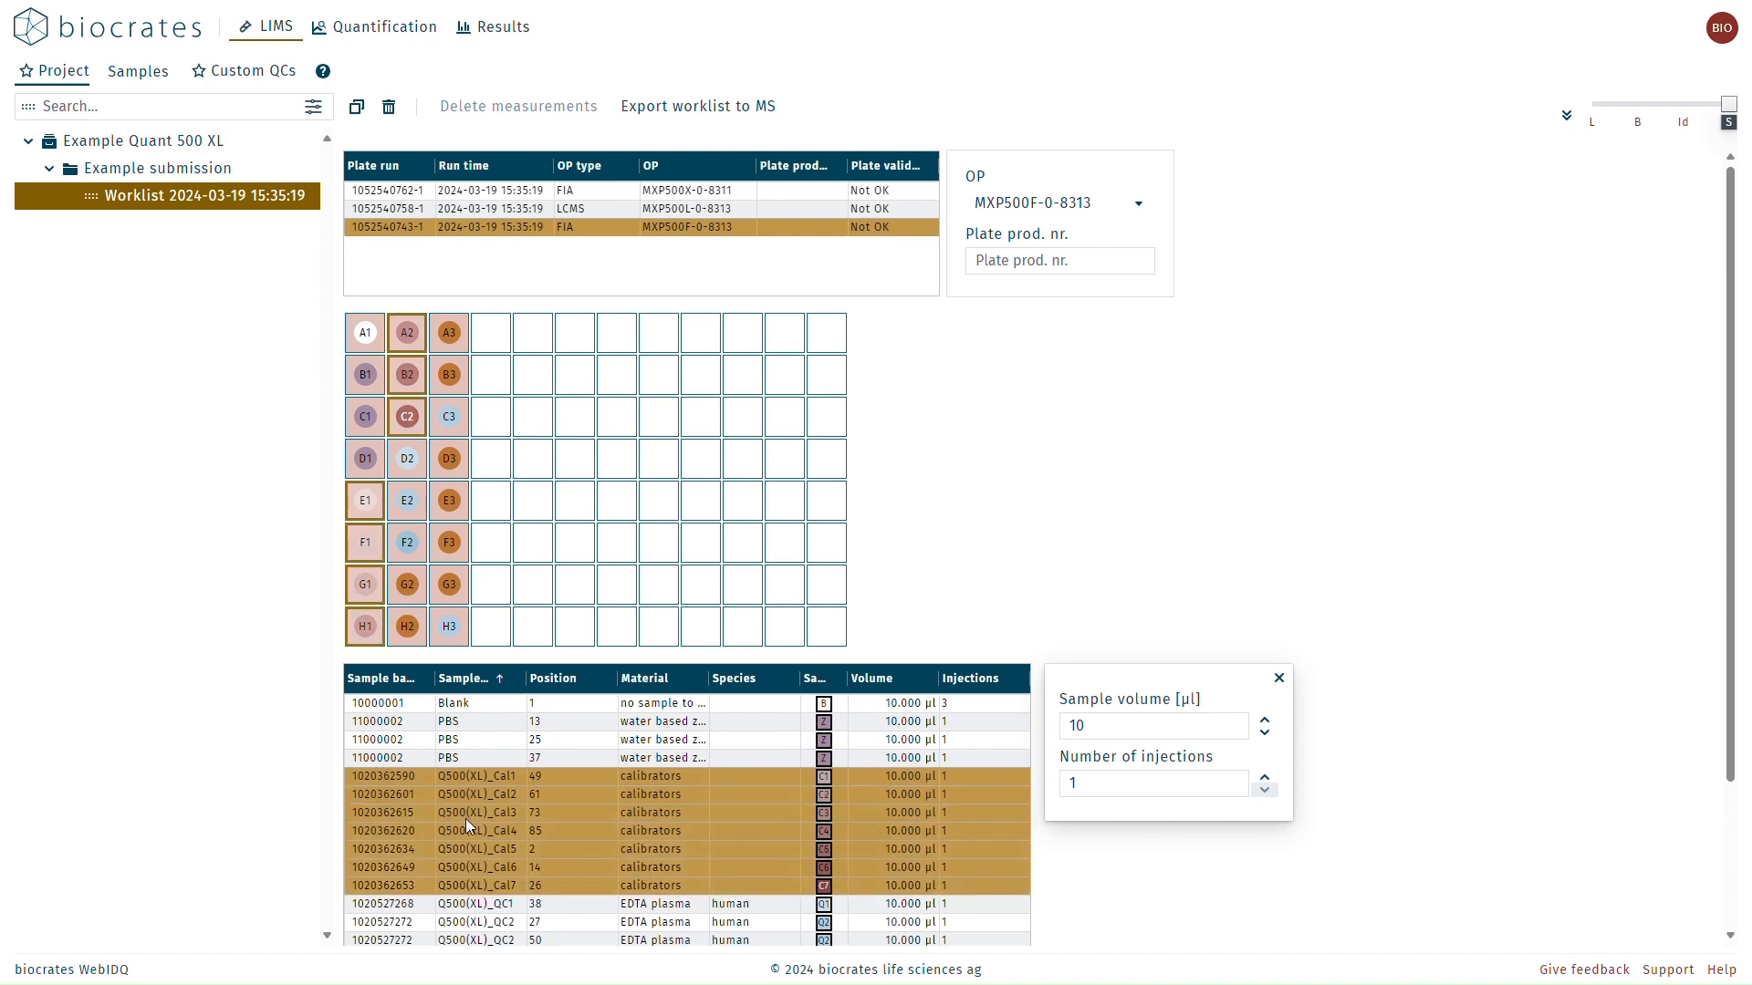
pyautogui.rightClick(370, 501)
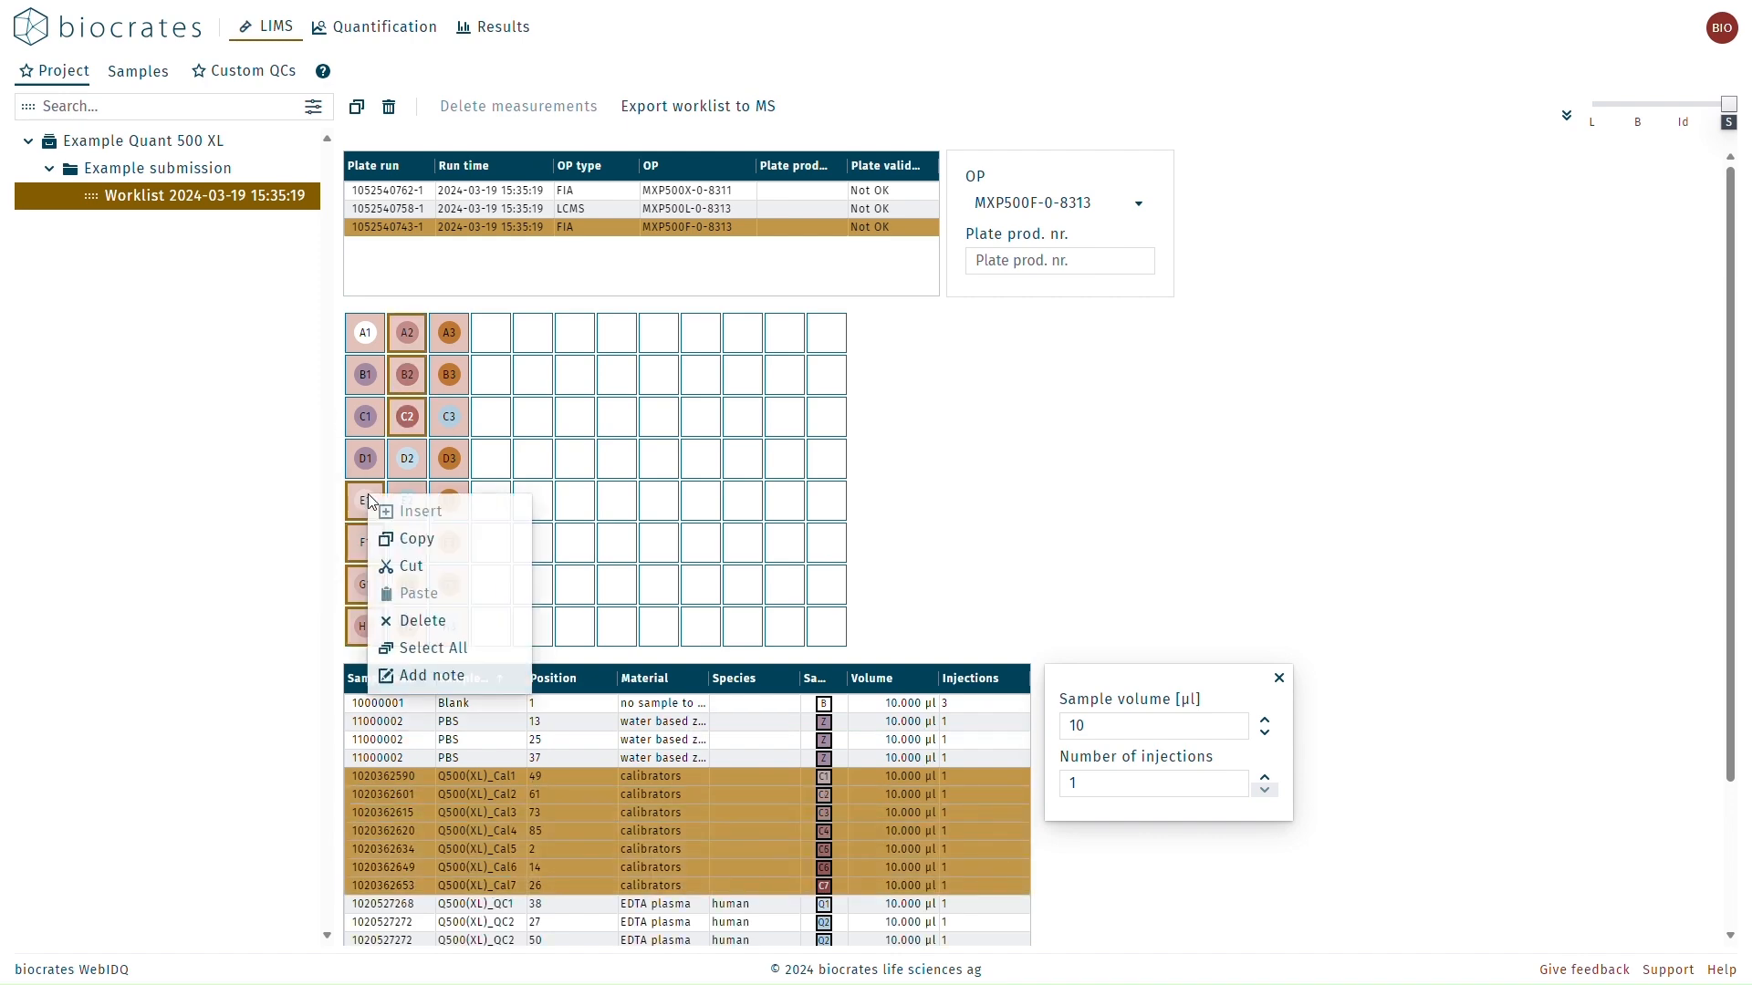
pyautogui.click(416, 623)
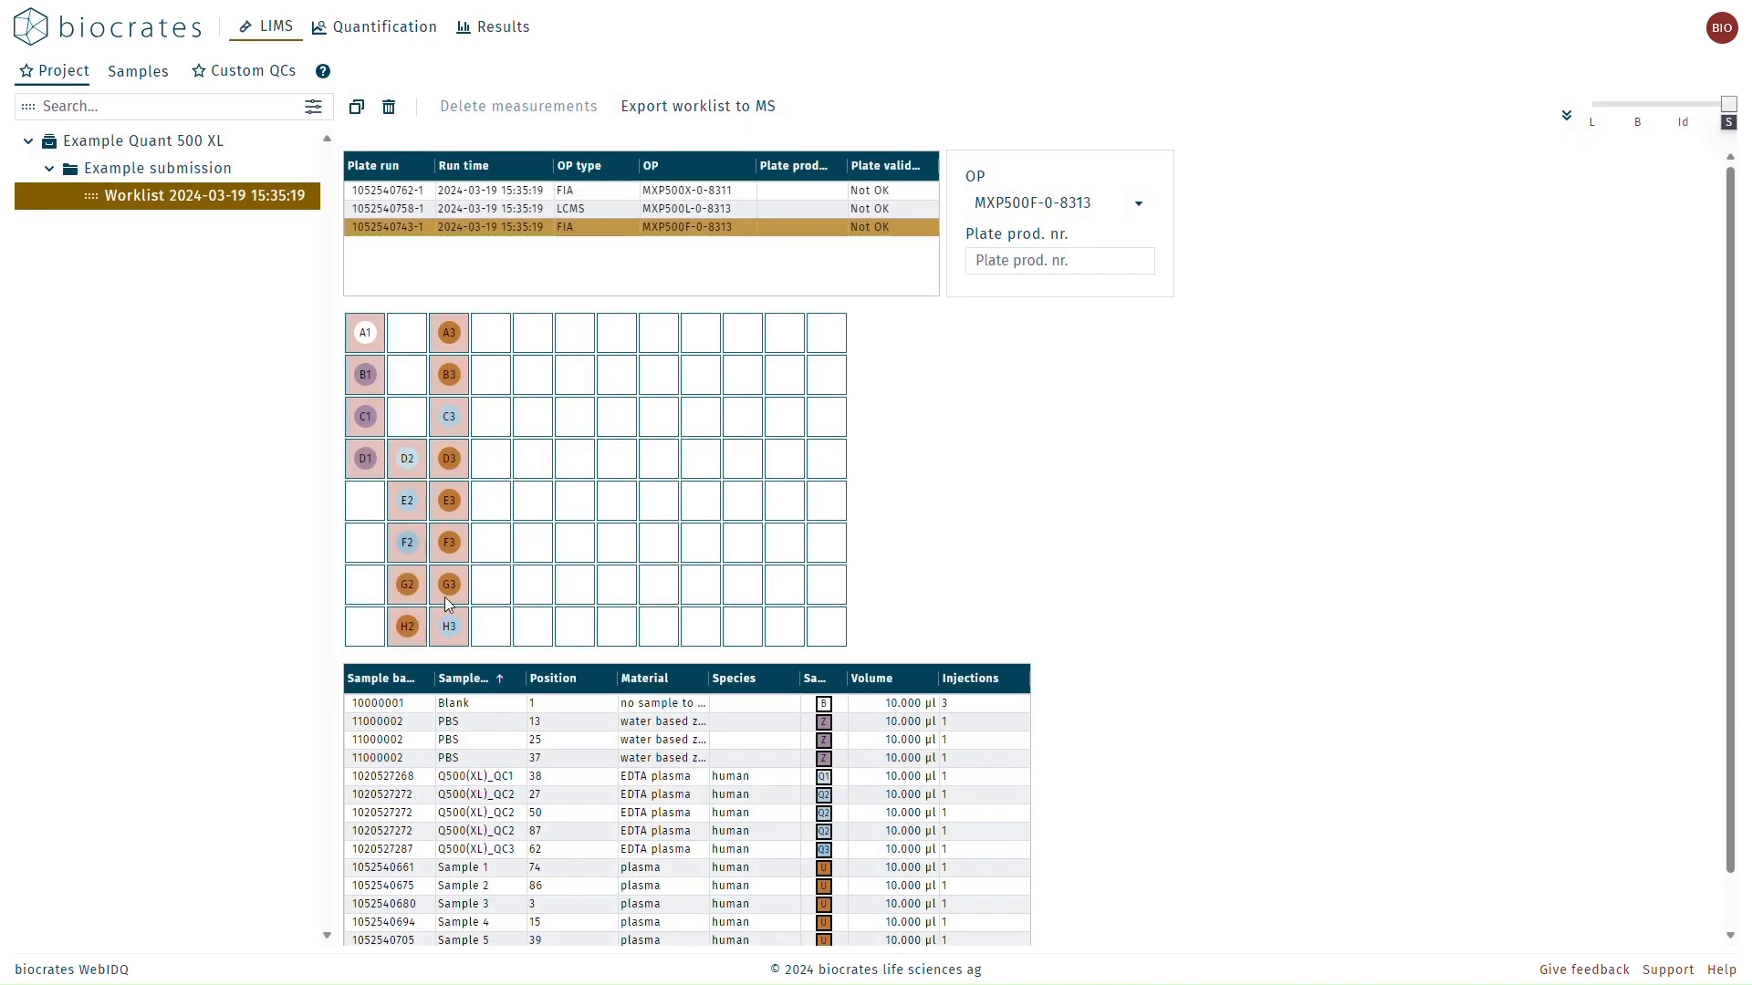
# Step: Set up the MS worklist export for Waters MassLynx with the Waters Acquity FTN autosampler and a randomized sample injection order
pyautogui.click(672, 109)
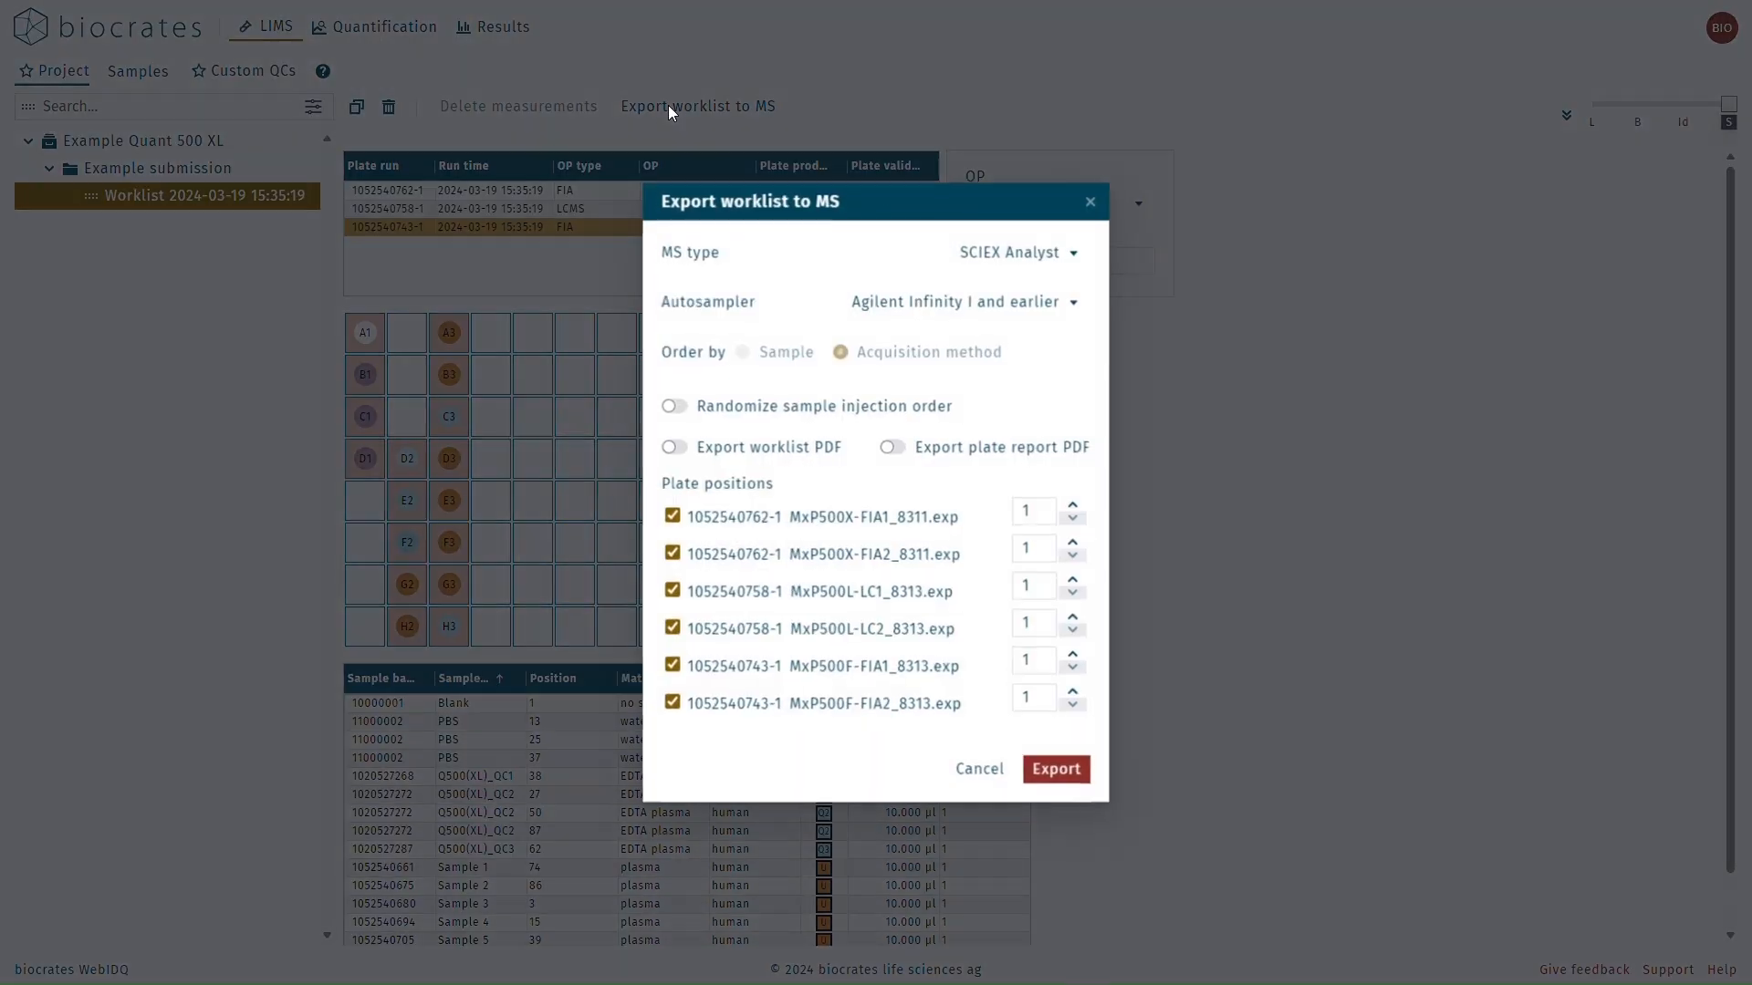
pyautogui.click(1002, 264)
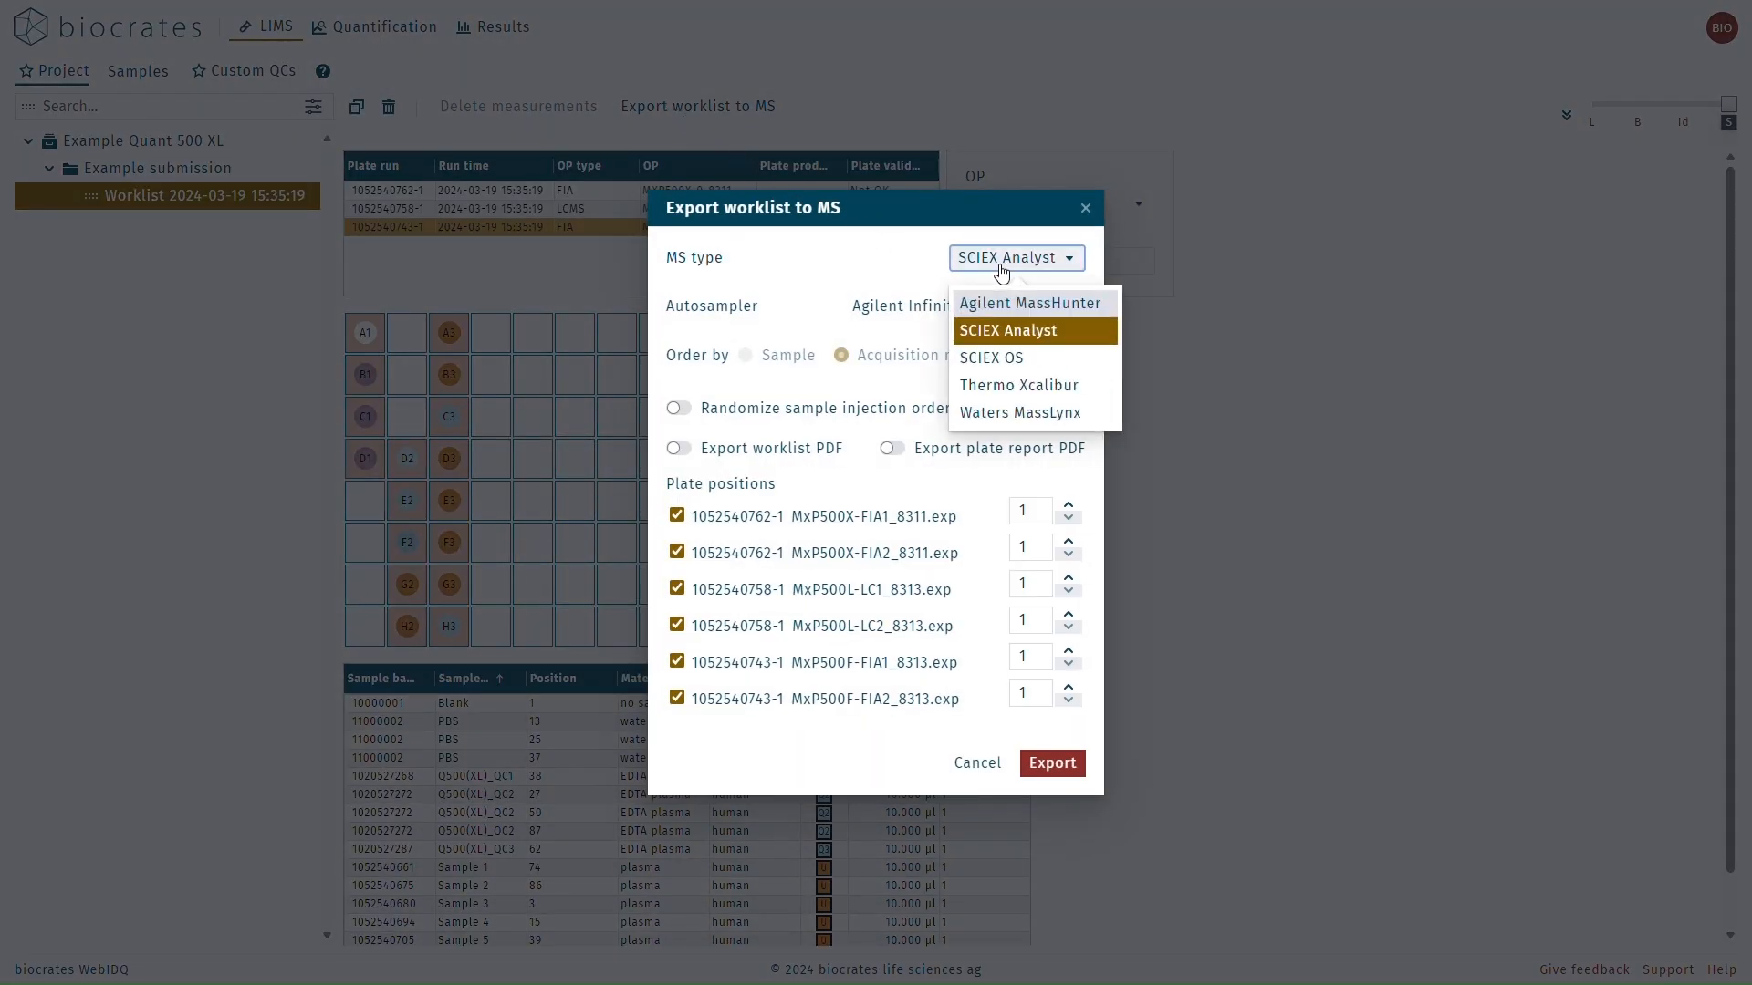
pyautogui.click(1034, 412)
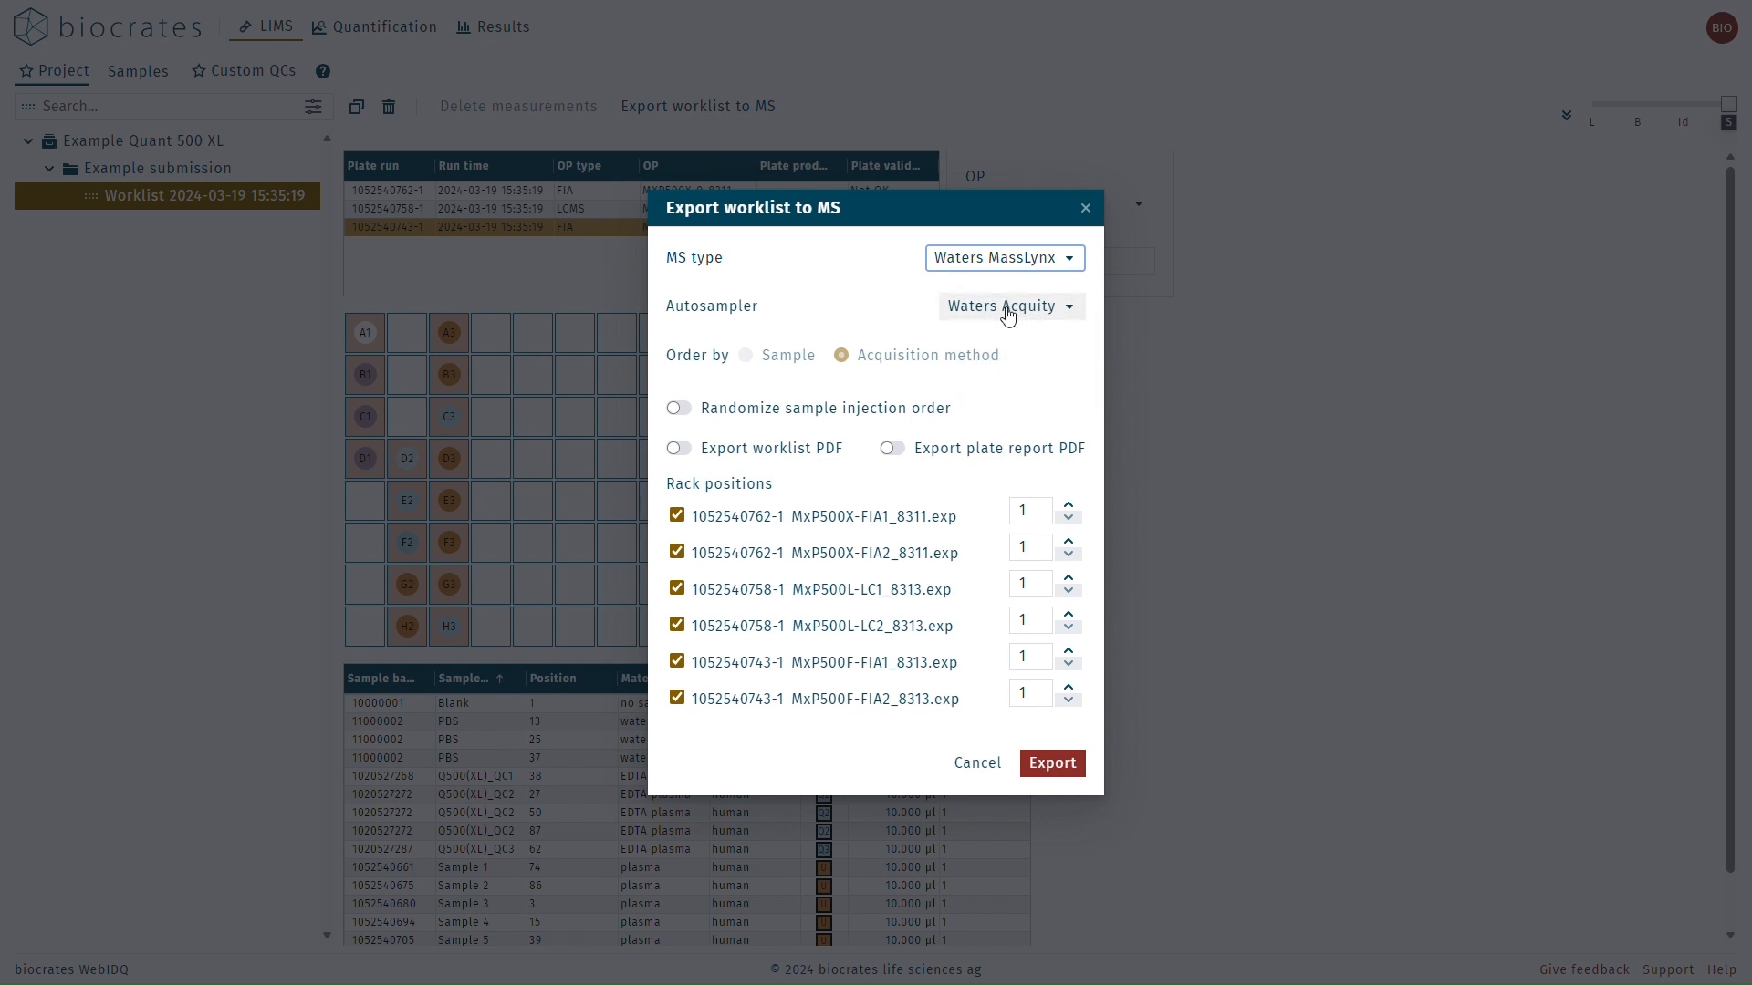
pyautogui.click(1007, 310)
pyautogui.click(1009, 379)
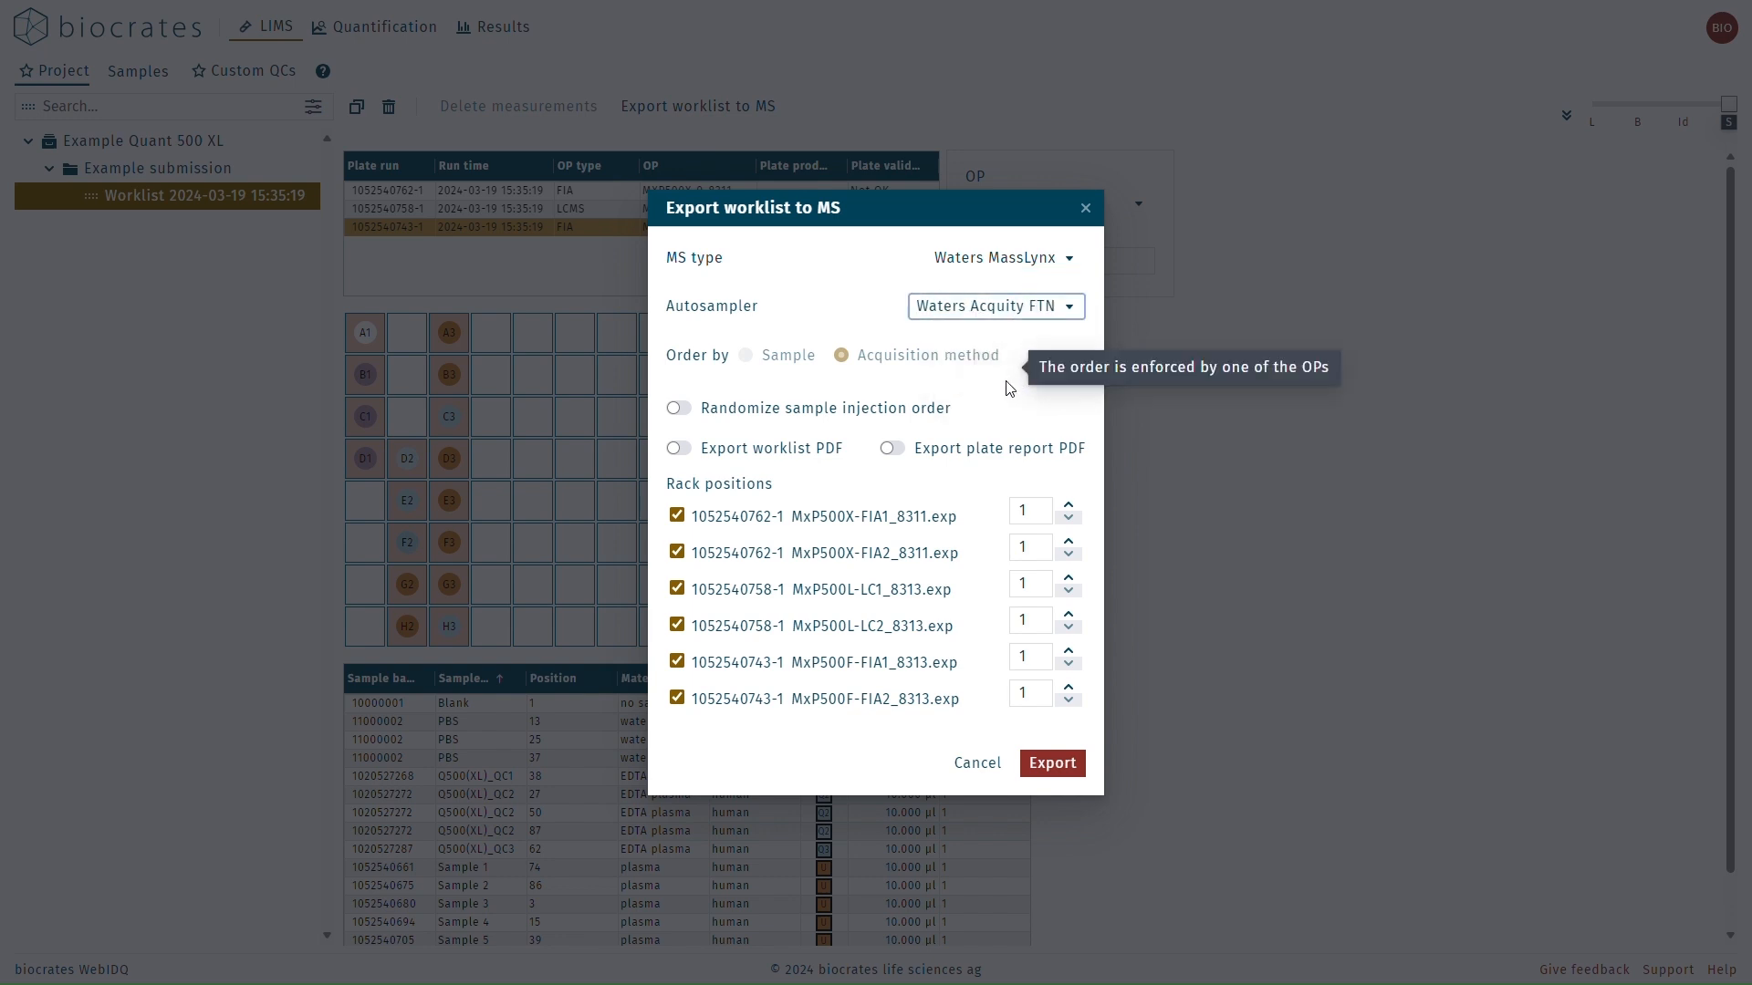
pyautogui.click(679, 408)
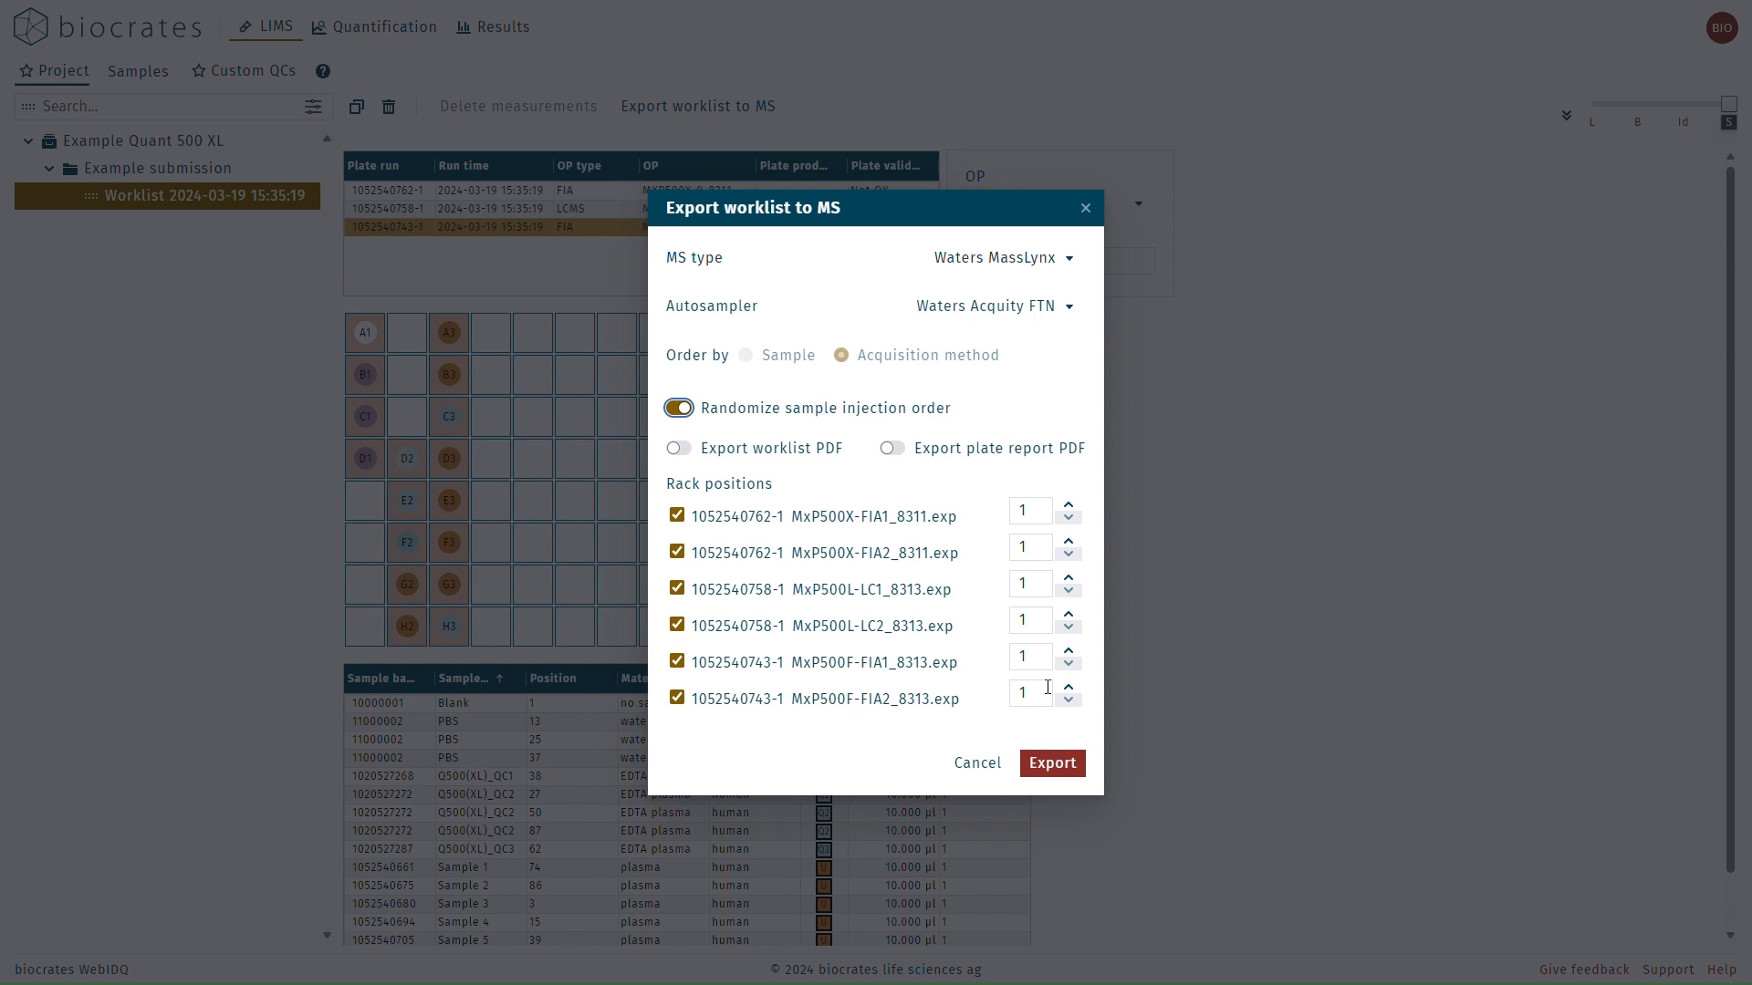
# Step: Set the rack position to 2 for both MxP500X FIA methods and export the worklist with the plate report PDF
pyautogui.click(1068, 507)
pyautogui.click(1068, 543)
pyautogui.click(928, 560)
pyautogui.click(928, 560)
pyautogui.click(897, 454)
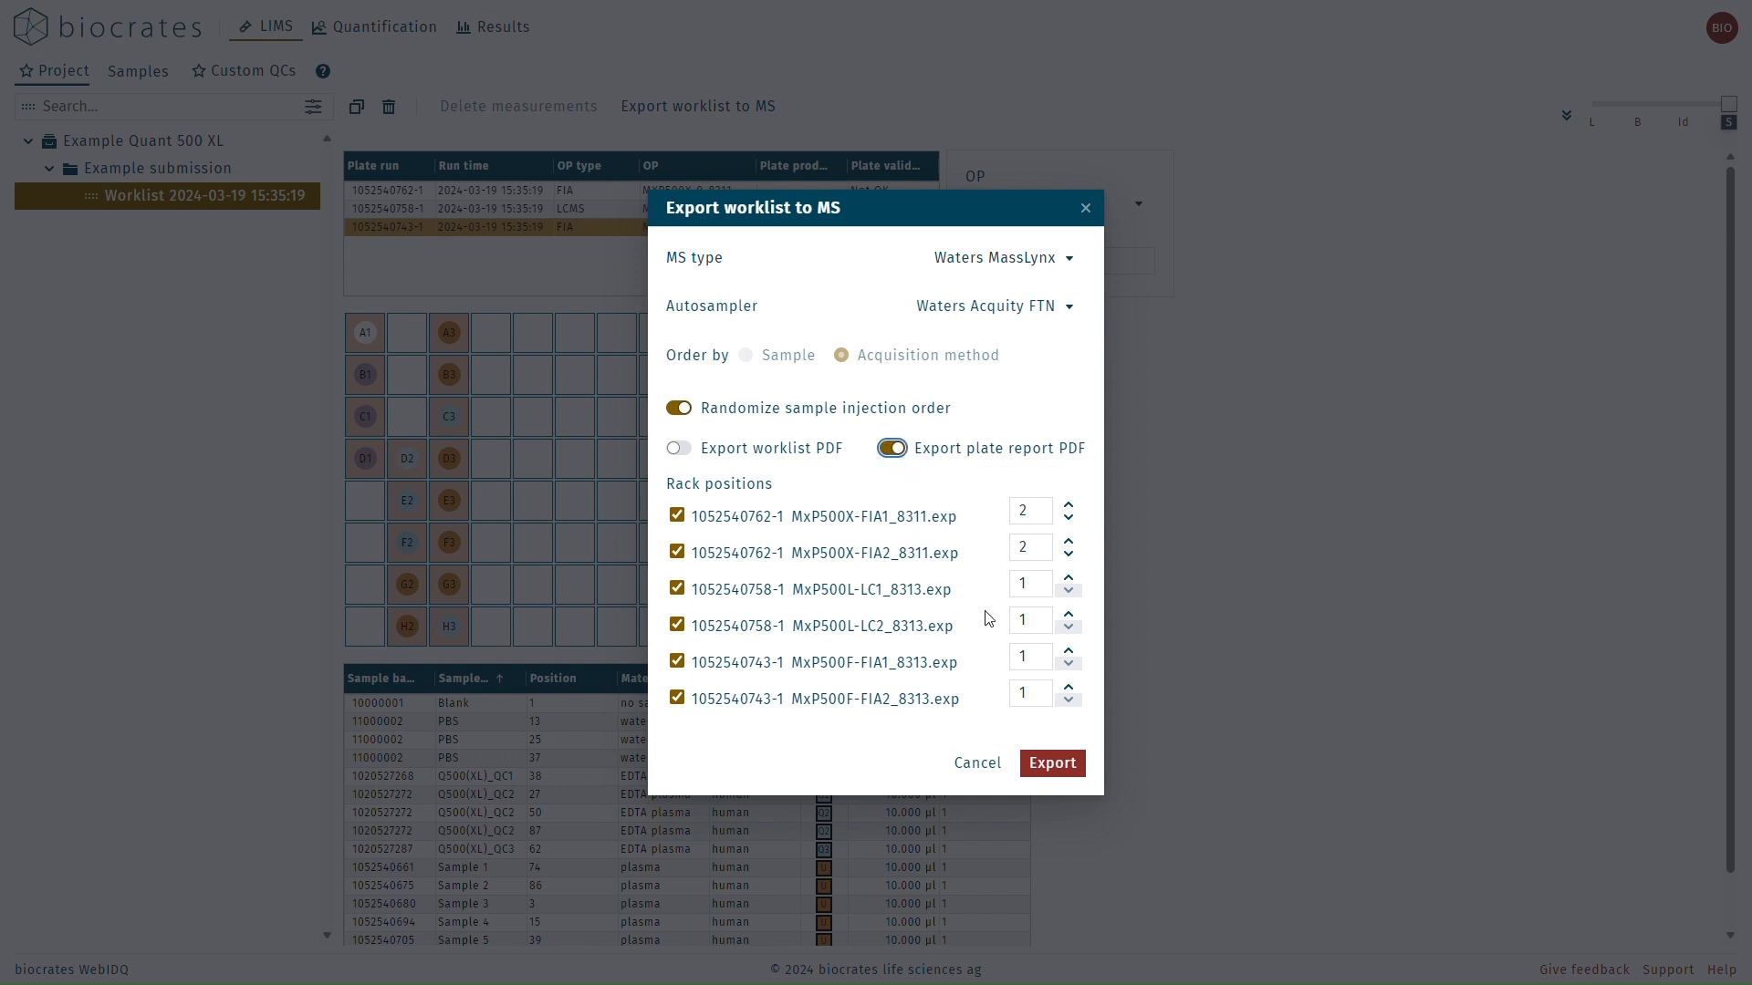
pyautogui.click(1046, 765)
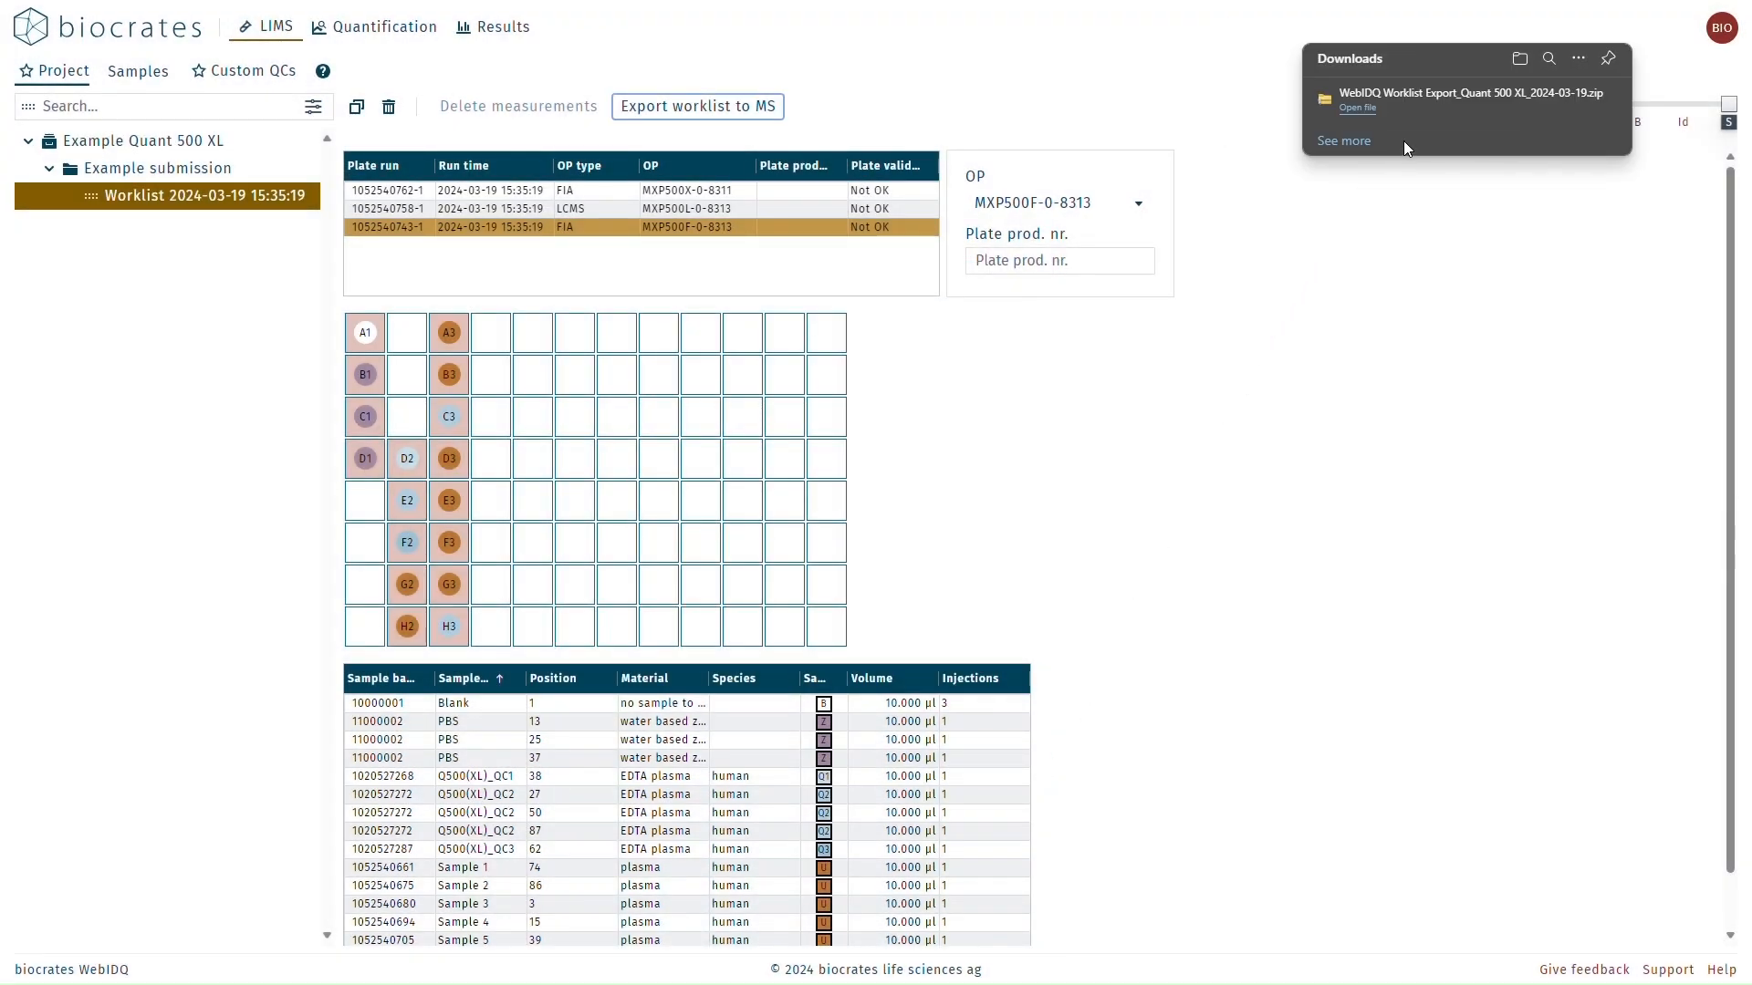
# Step: Switch to File Explorer, open the exported worklist zip from Downloads and look through the plate run text files in its txt folder
pyautogui.moveTo(1411, 106)
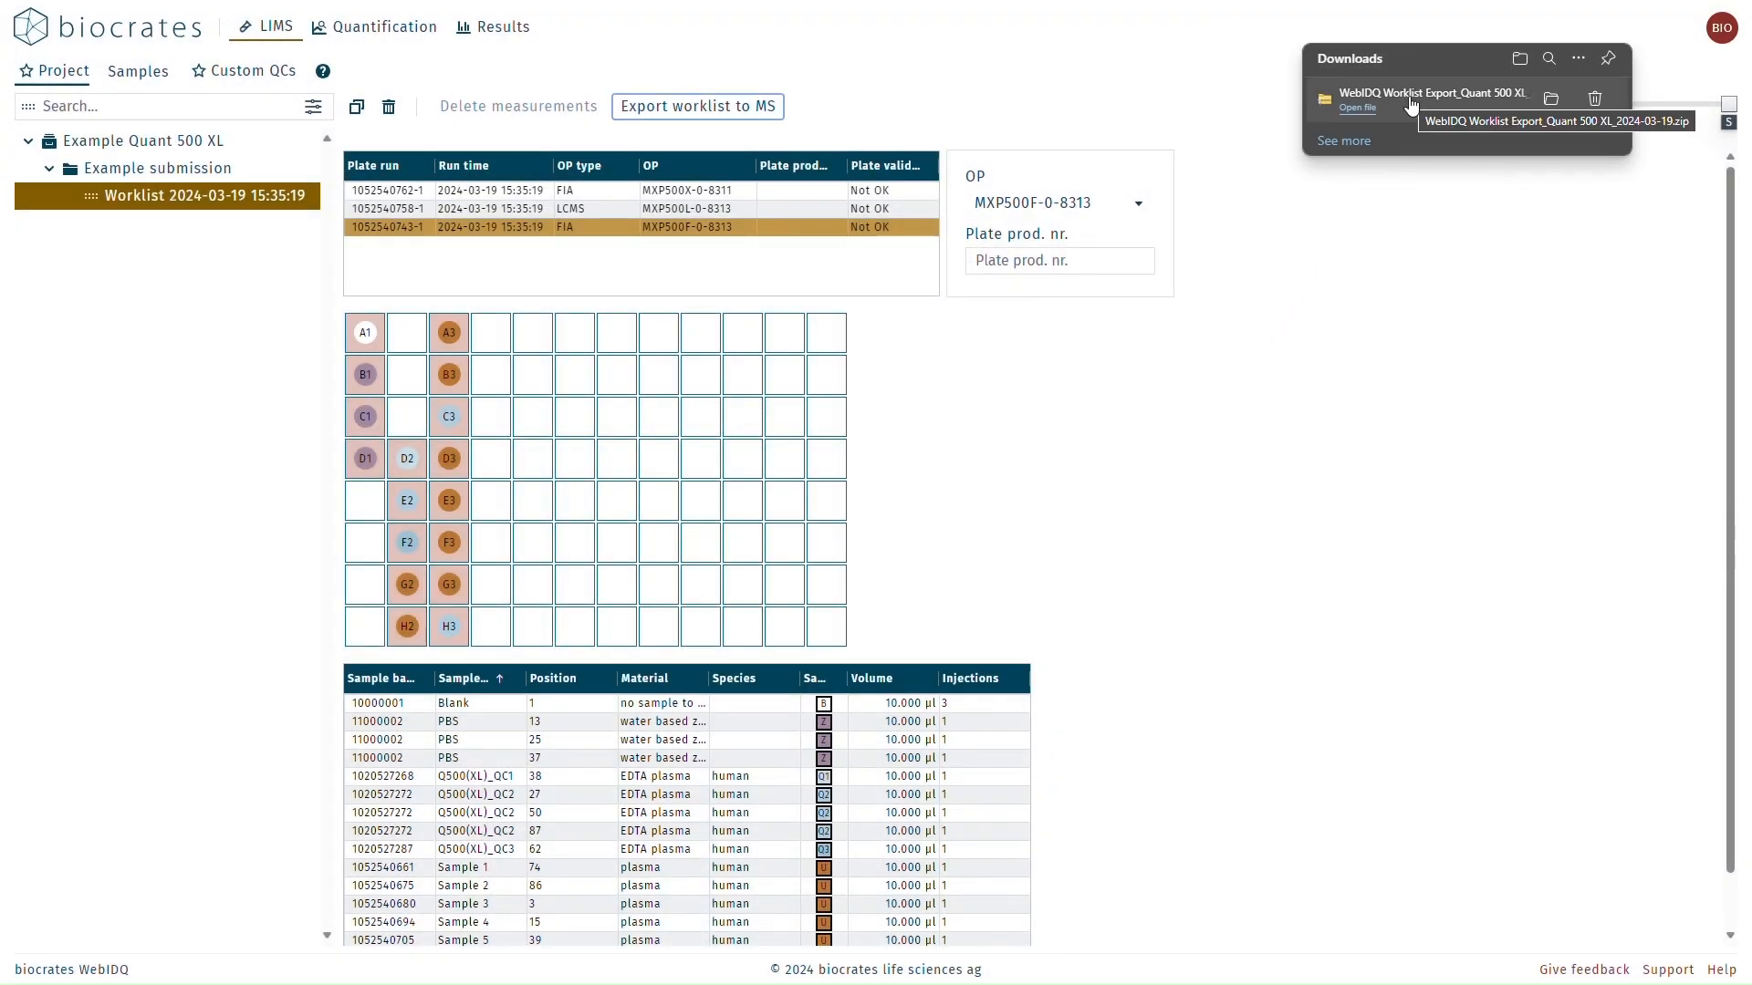
pyautogui.click(1551, 98)
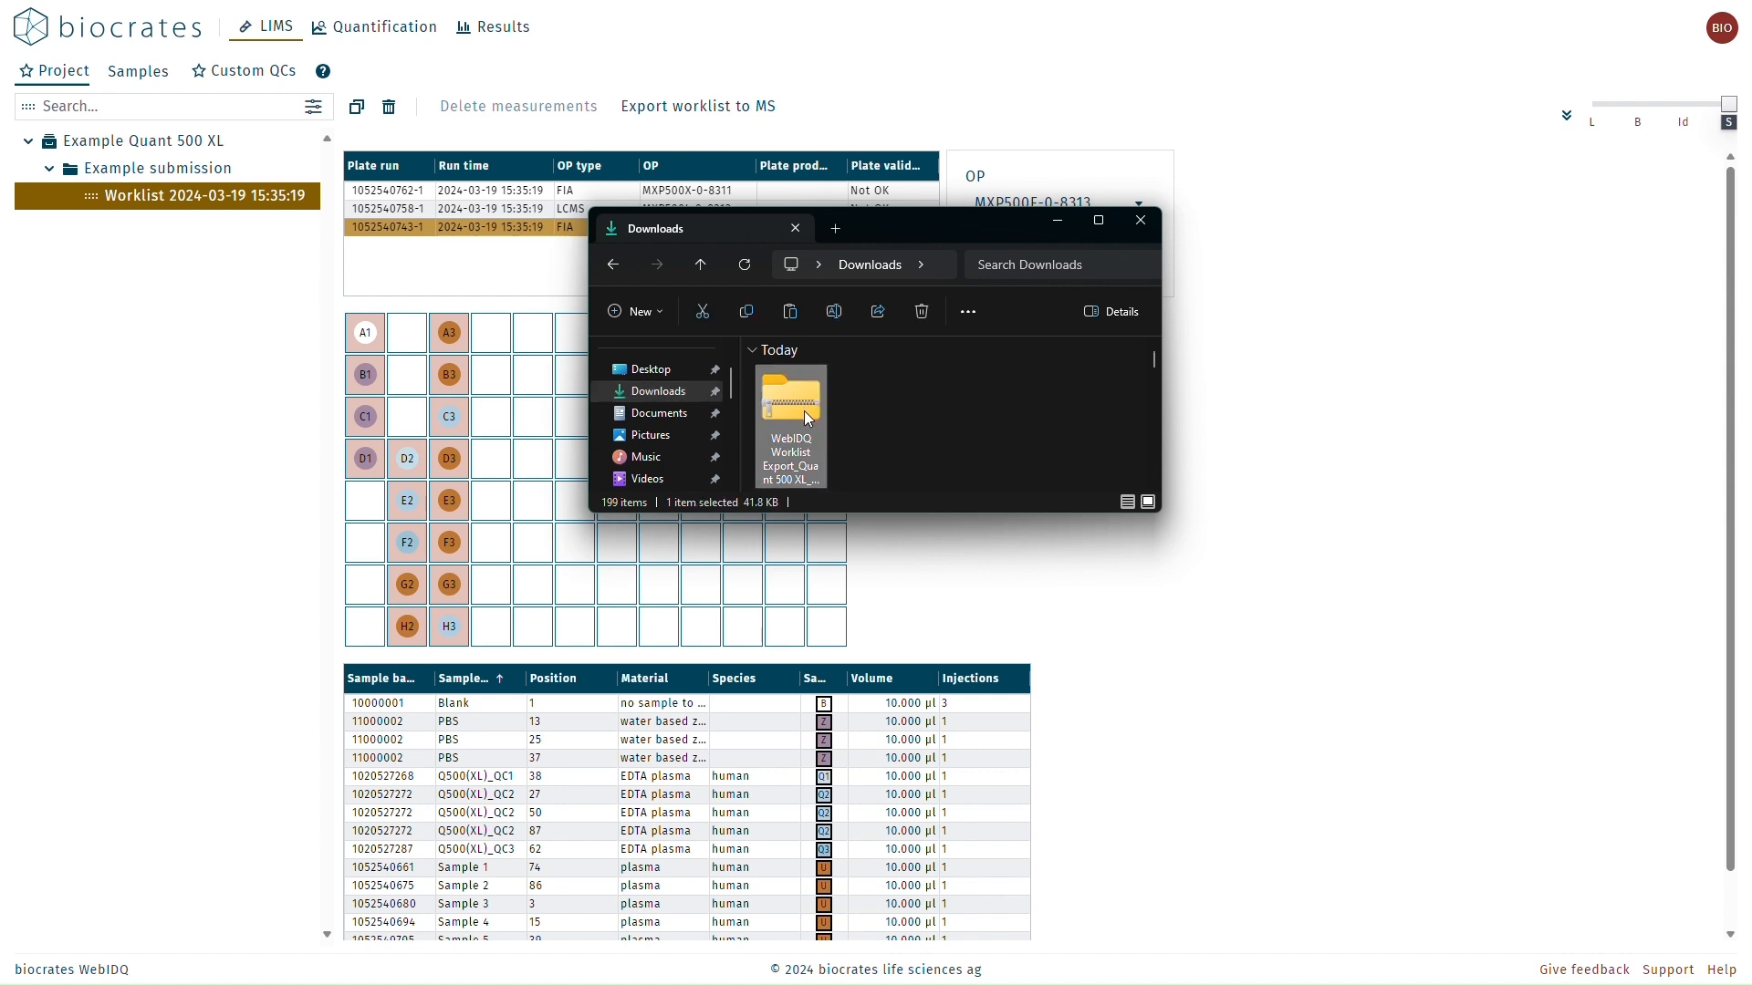
pyautogui.doubleClick(804, 412)
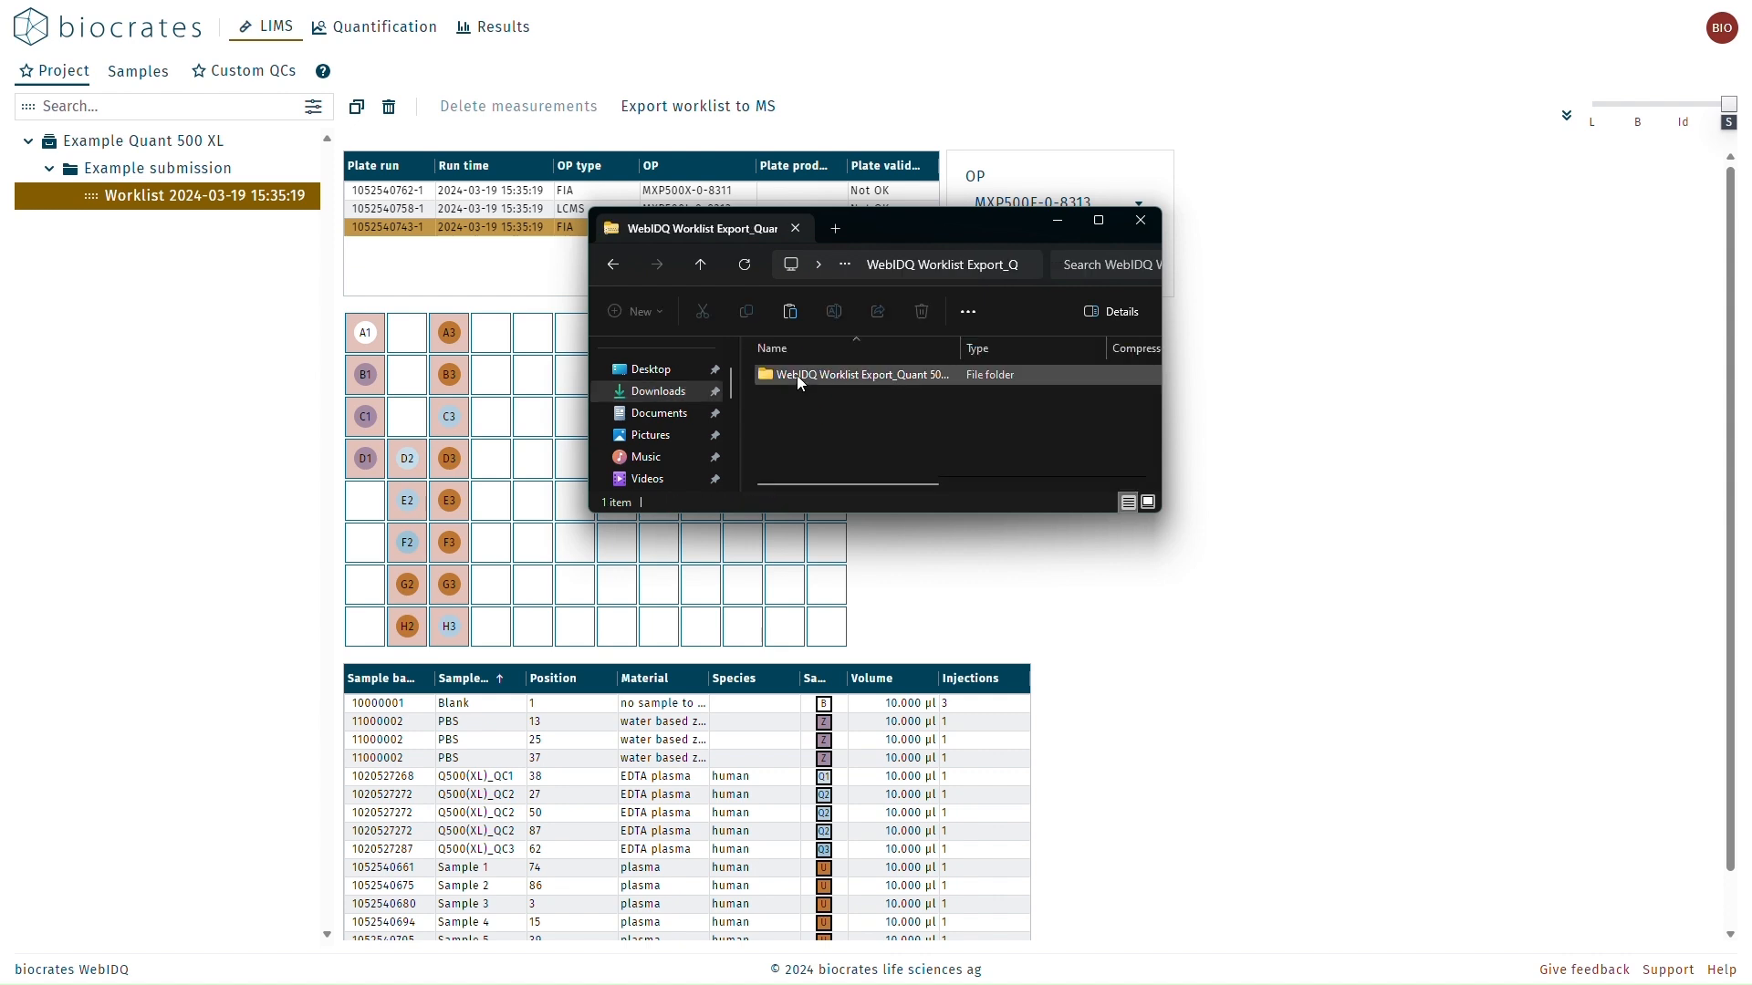
pyautogui.doubleClick(796, 375)
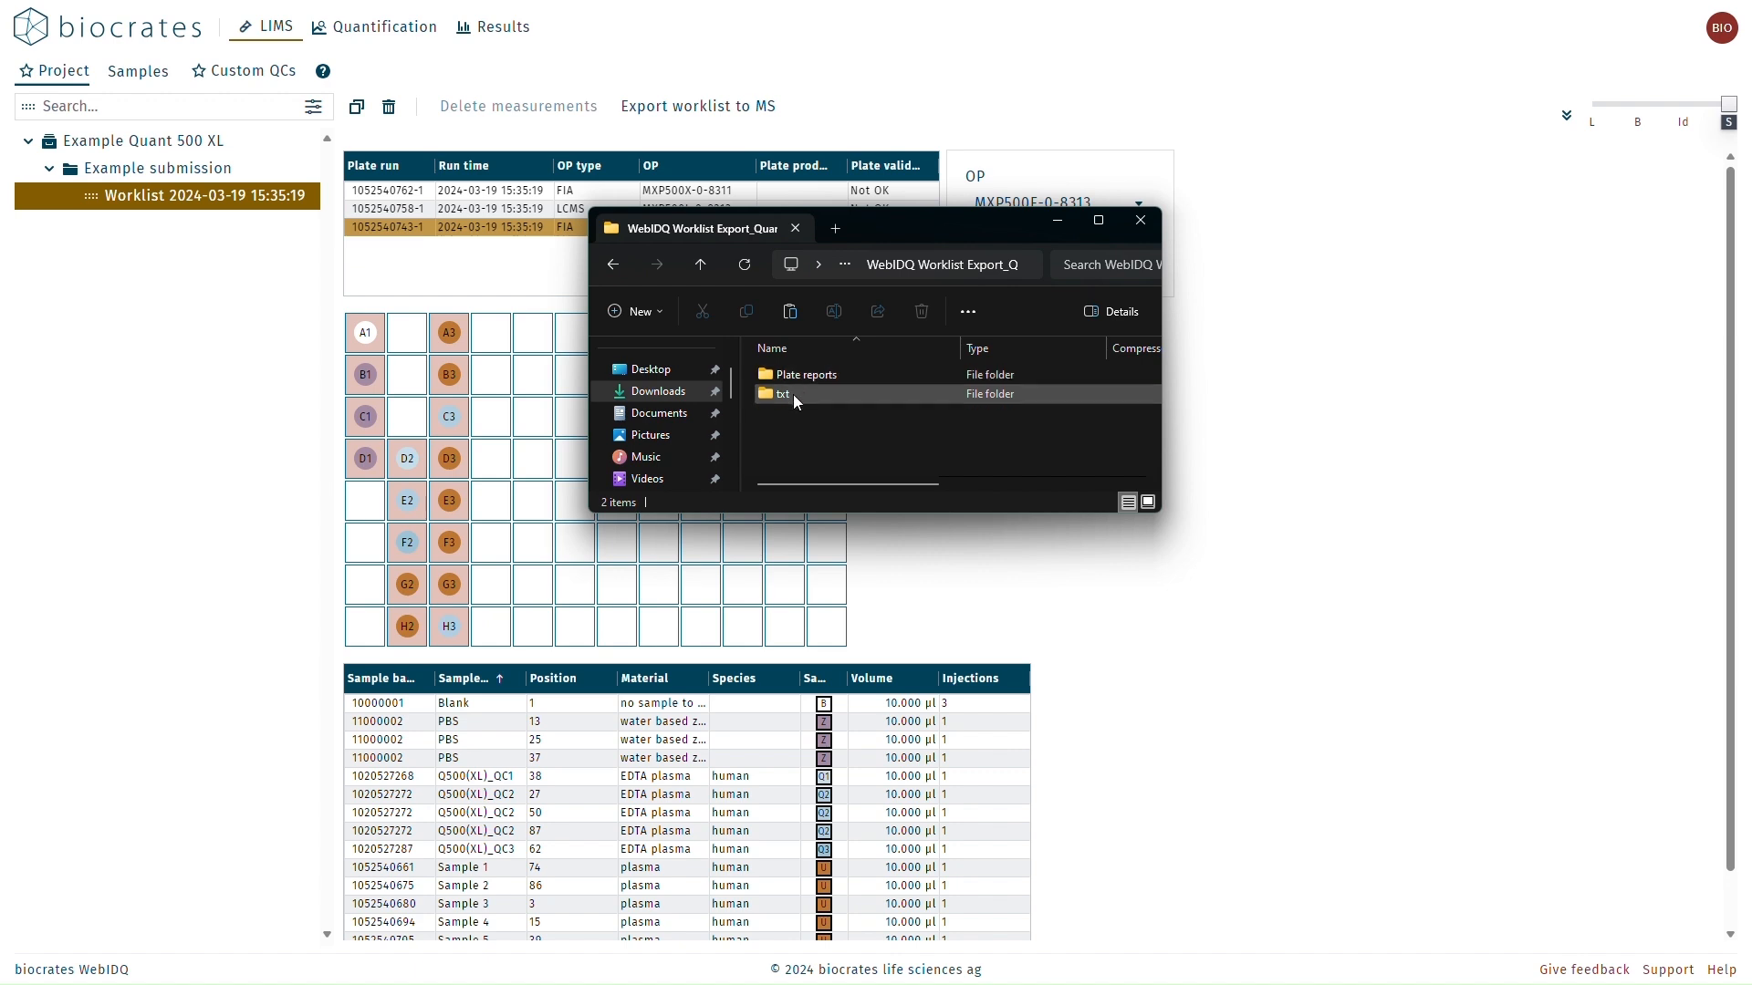
pyautogui.doubleClick(796, 402)
pyautogui.click(806, 412)
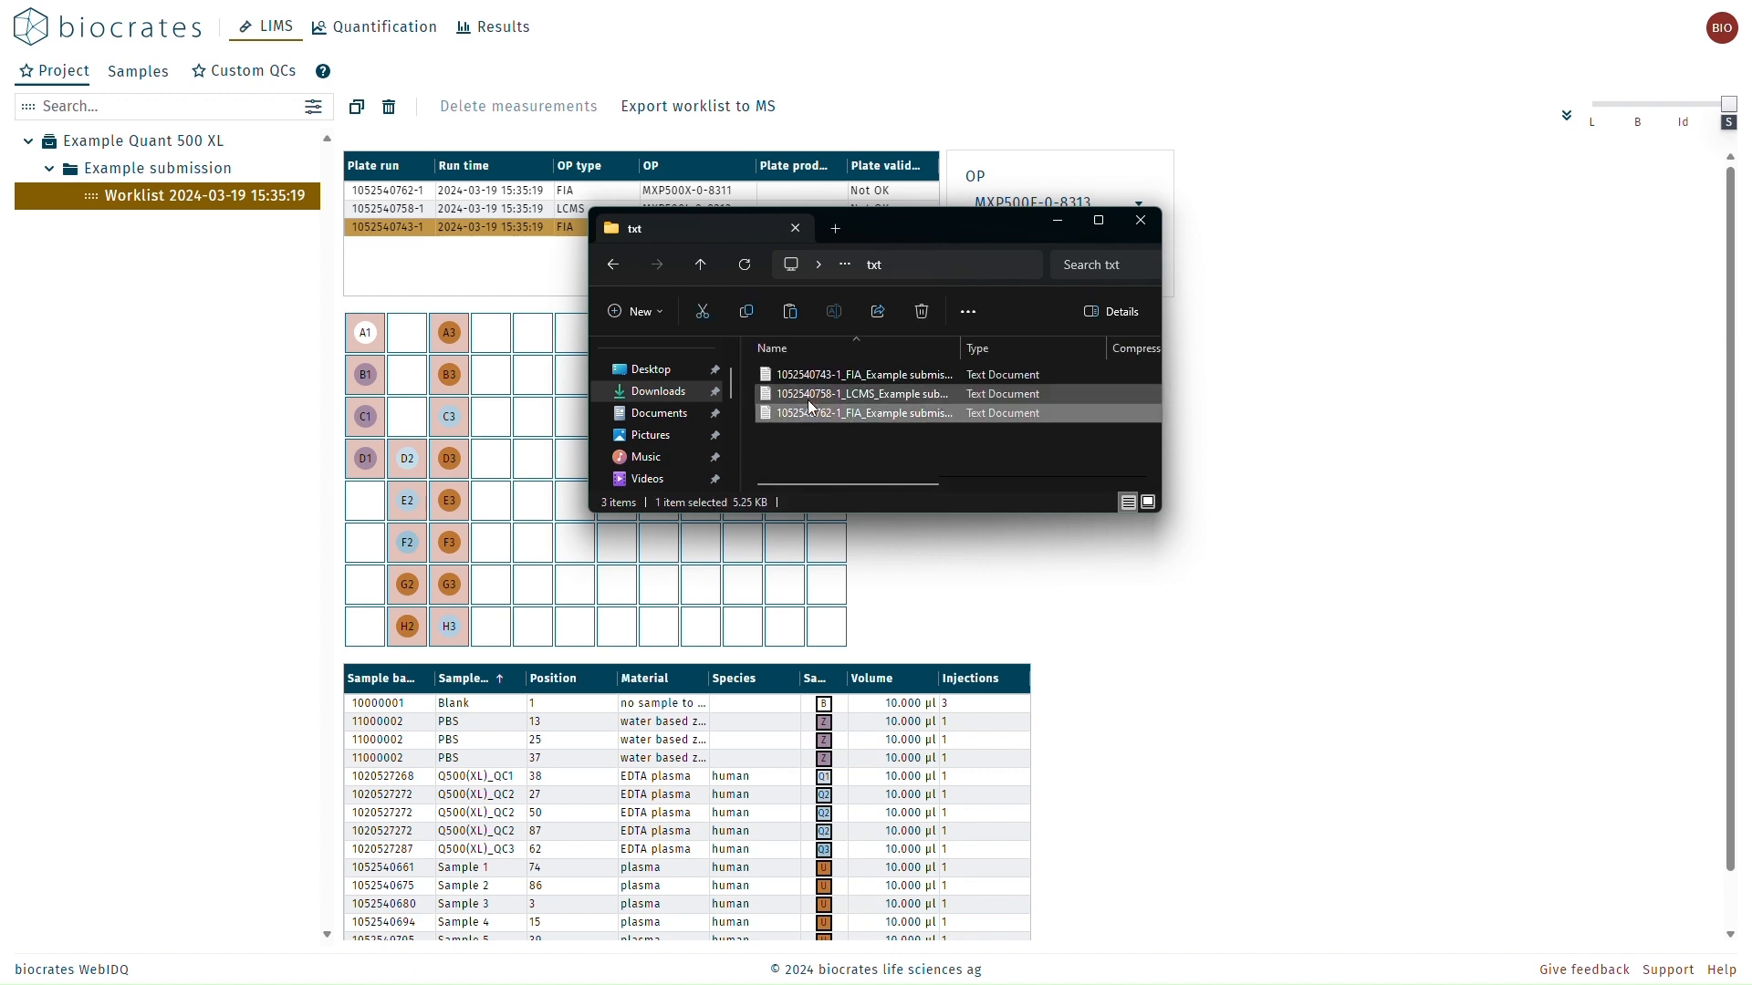
pyautogui.click(806, 397)
pyautogui.click(805, 379)
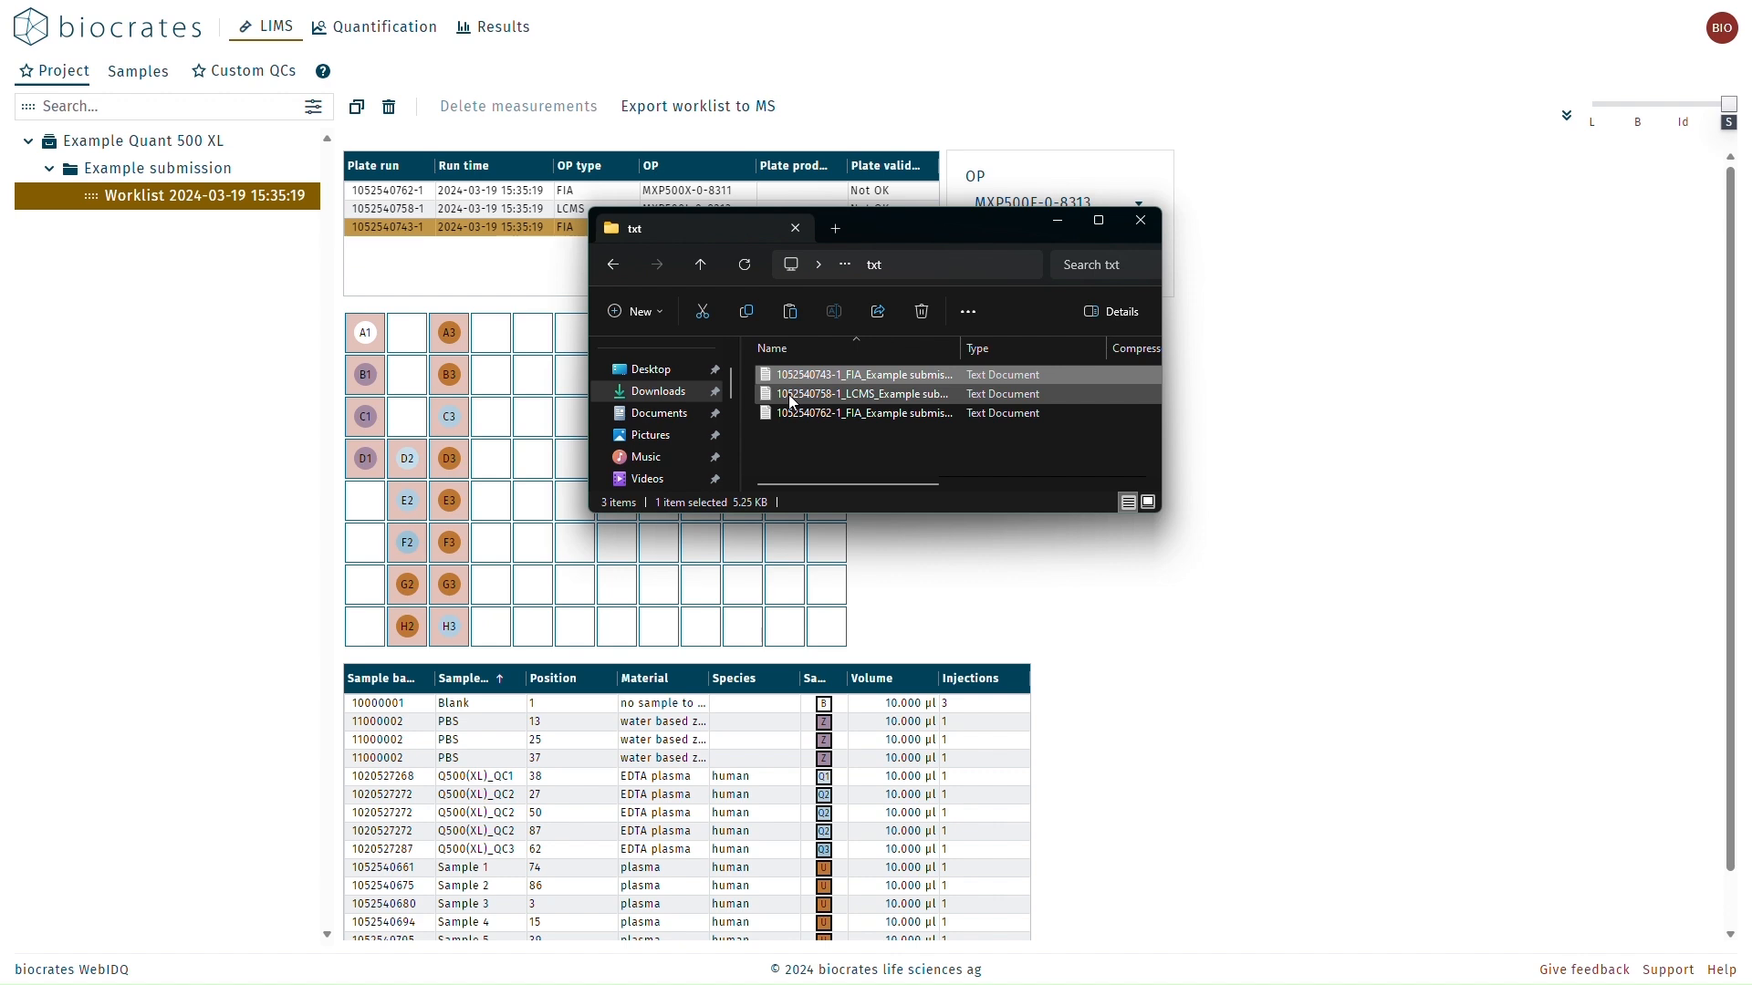
pyautogui.hotkey('alt', 'Left')
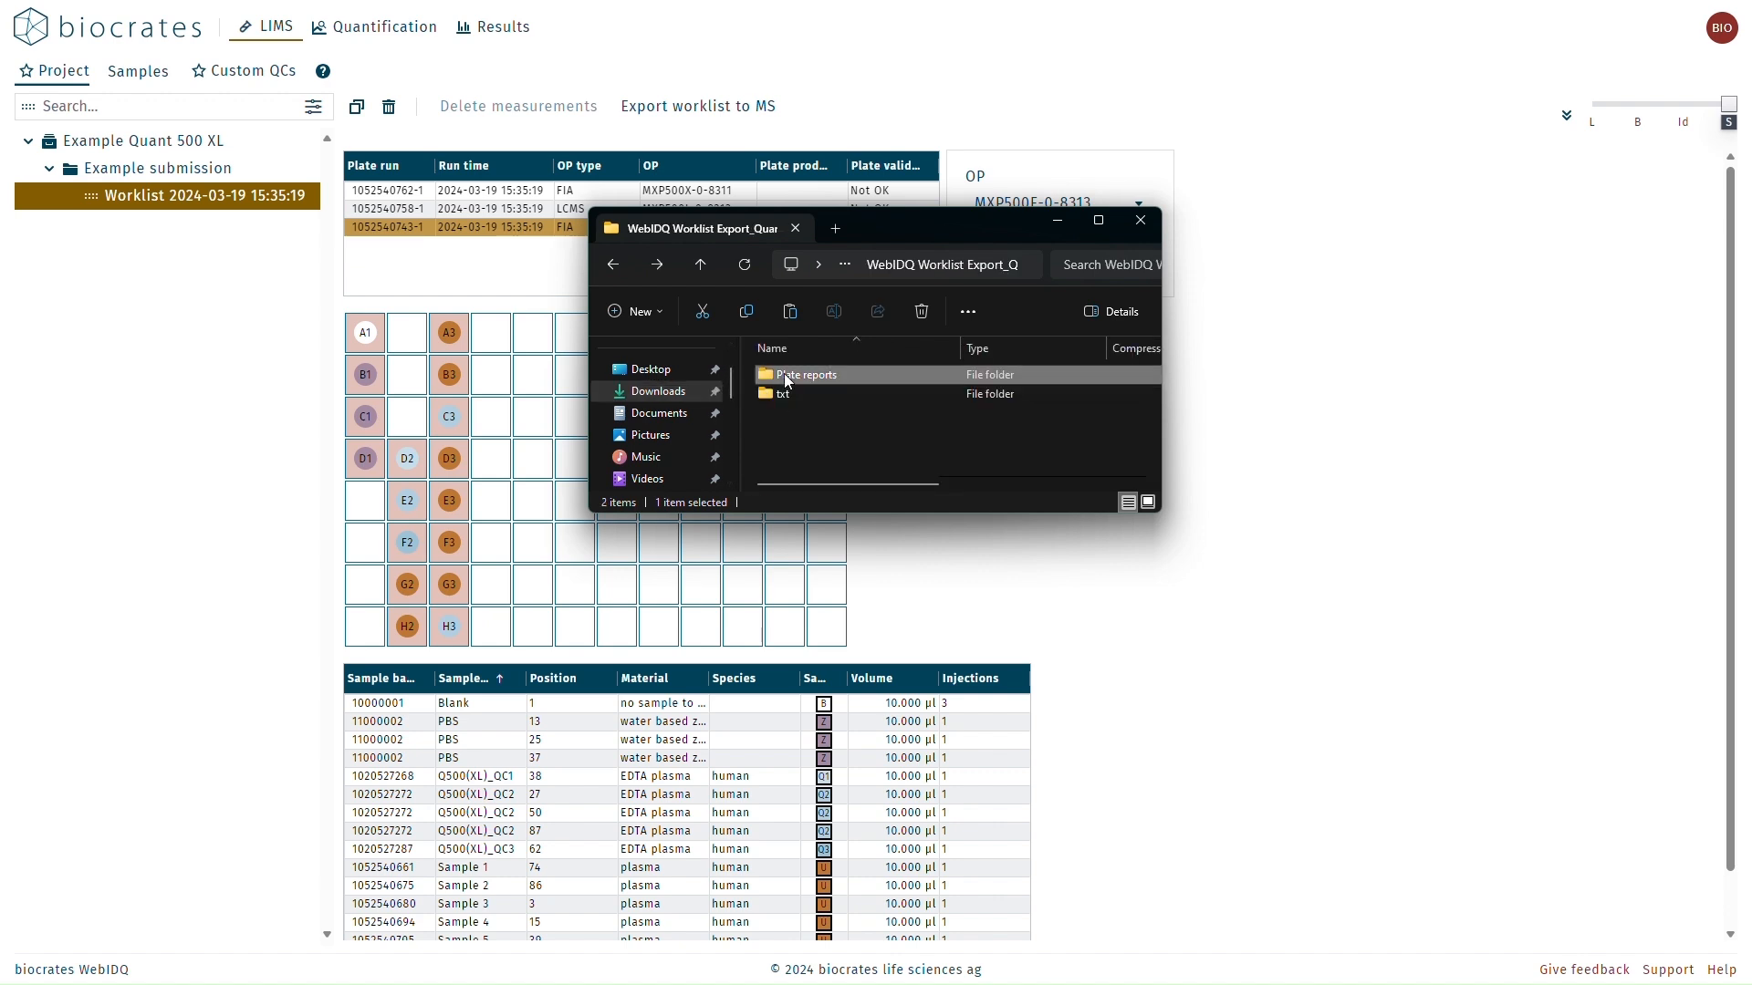
pyautogui.doubleClick(784, 374)
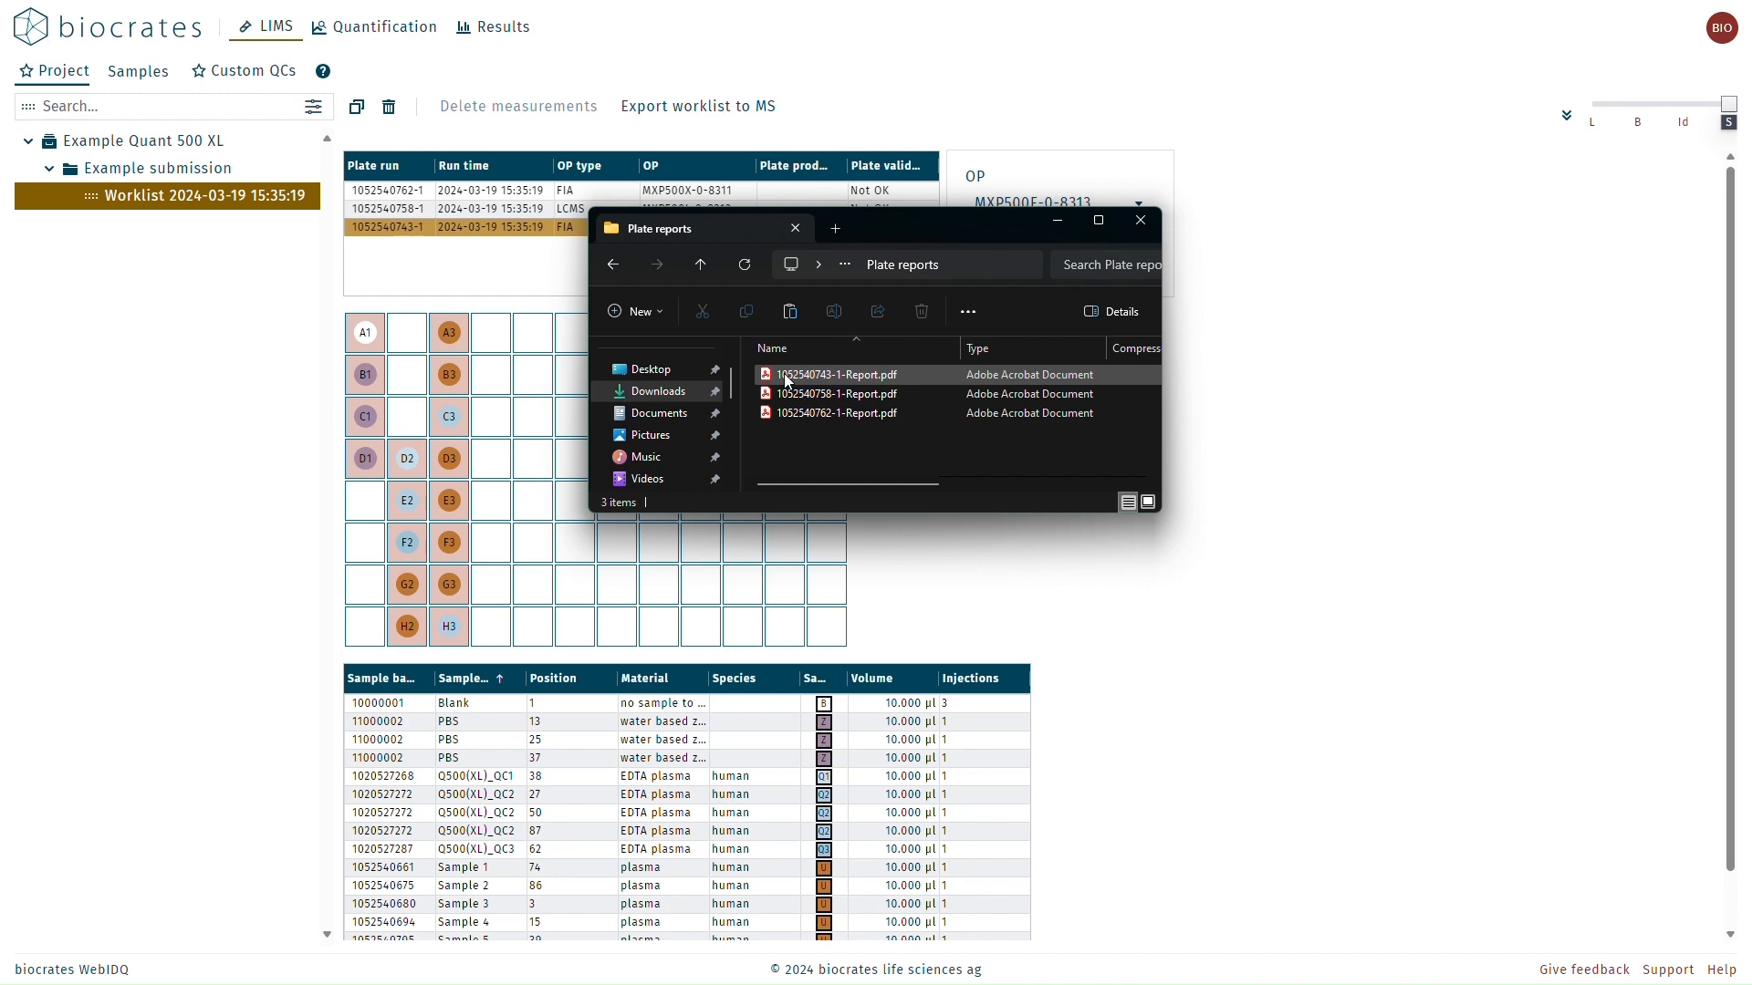
pyautogui.click(794, 395)
pyautogui.doubleClick(794, 395)
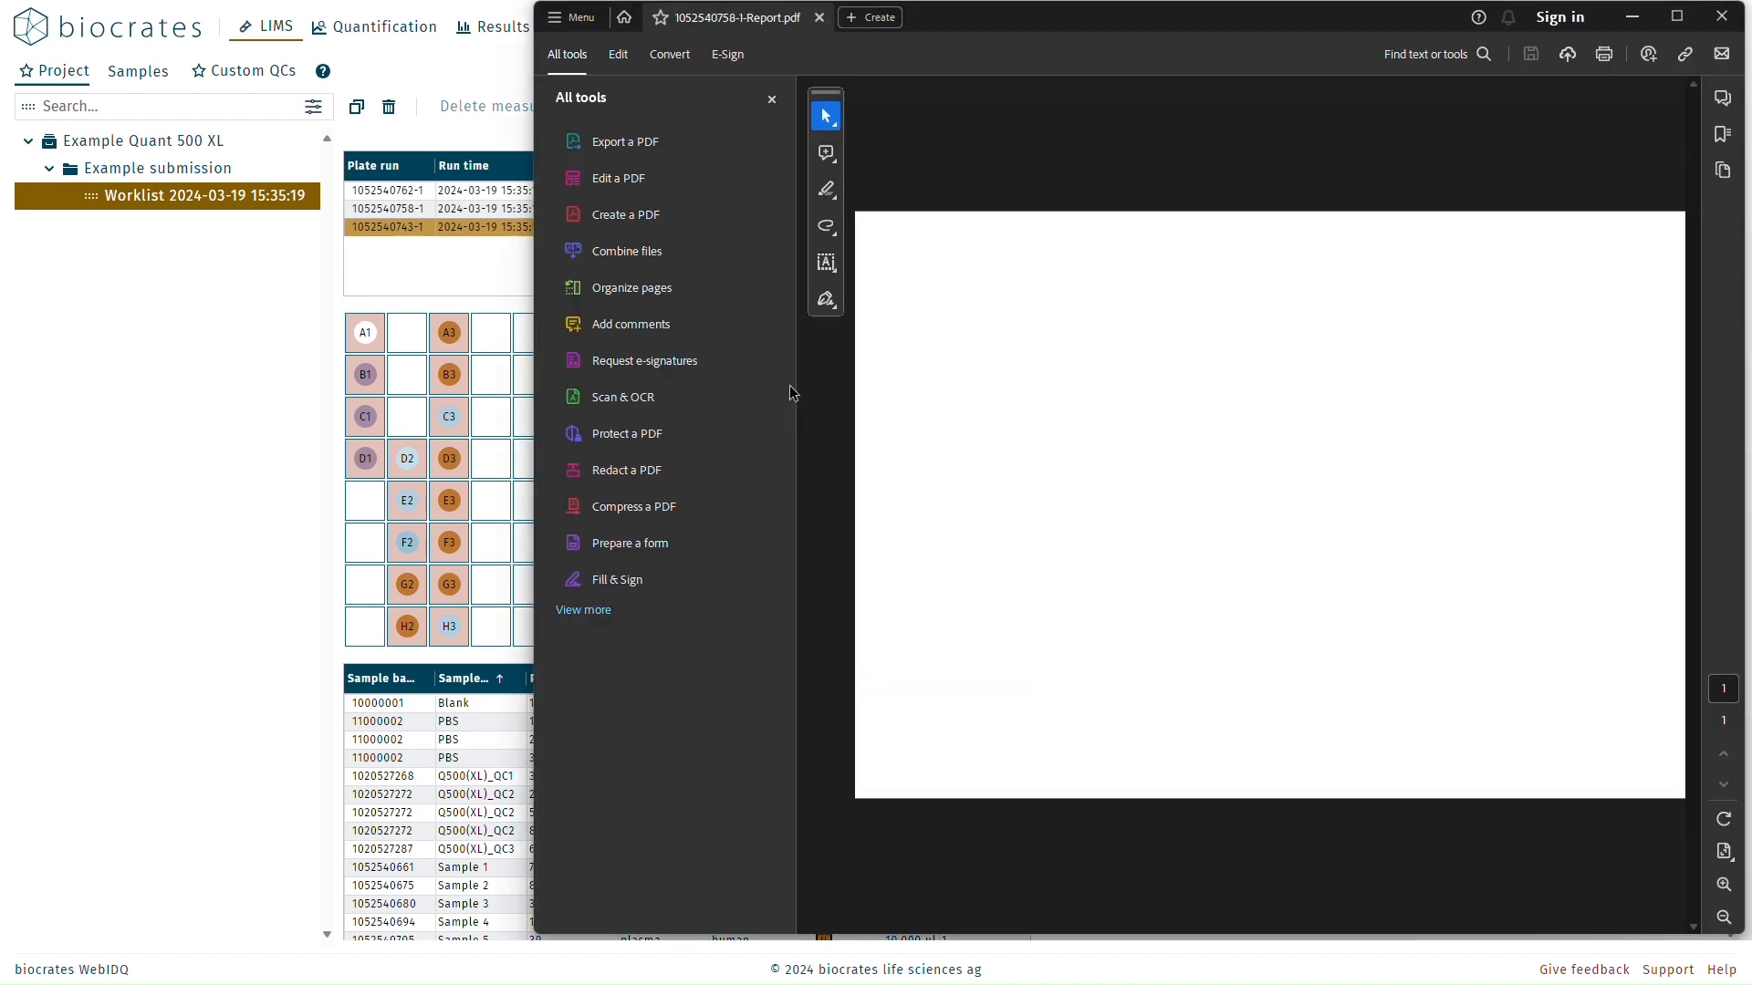